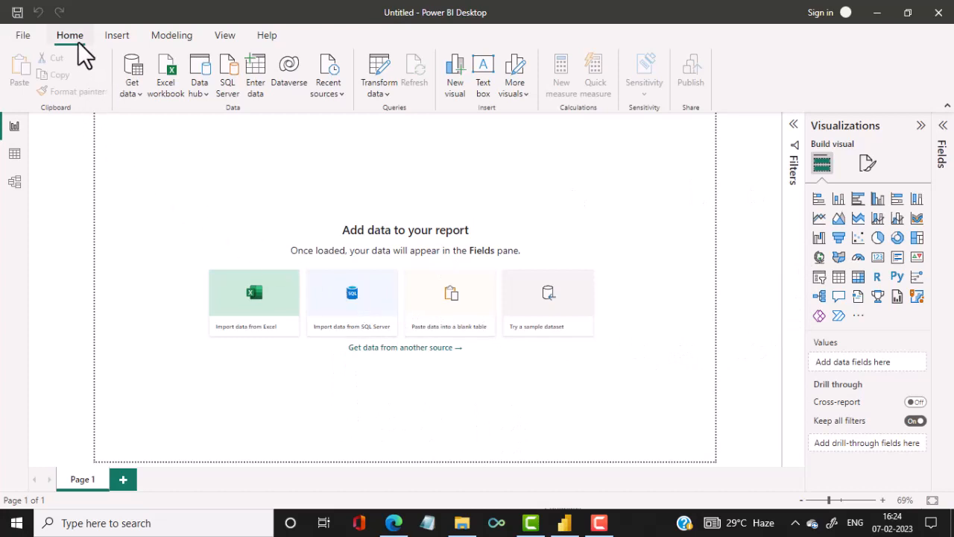
Import order_details.csv as a Text/CSV data source and load it into the report.
click(139, 97)
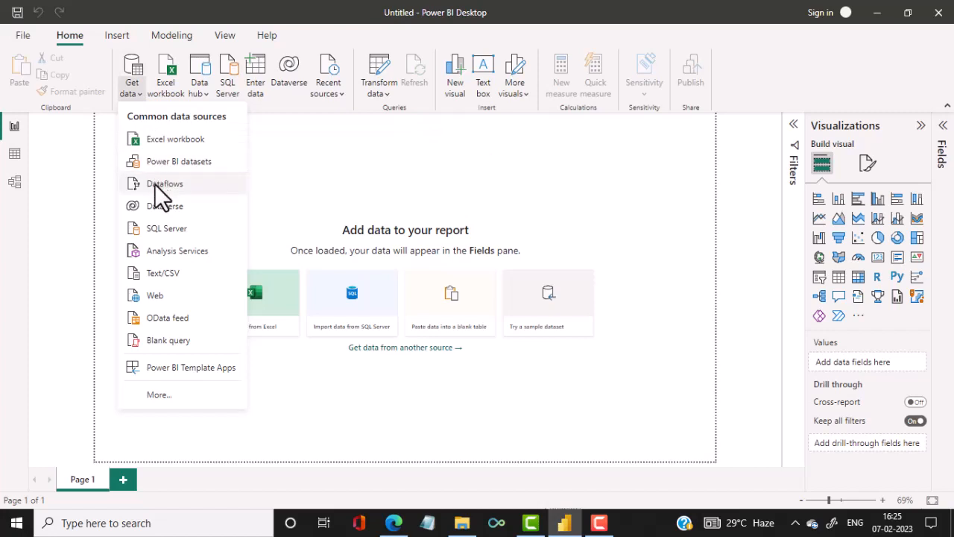
click(159, 275)
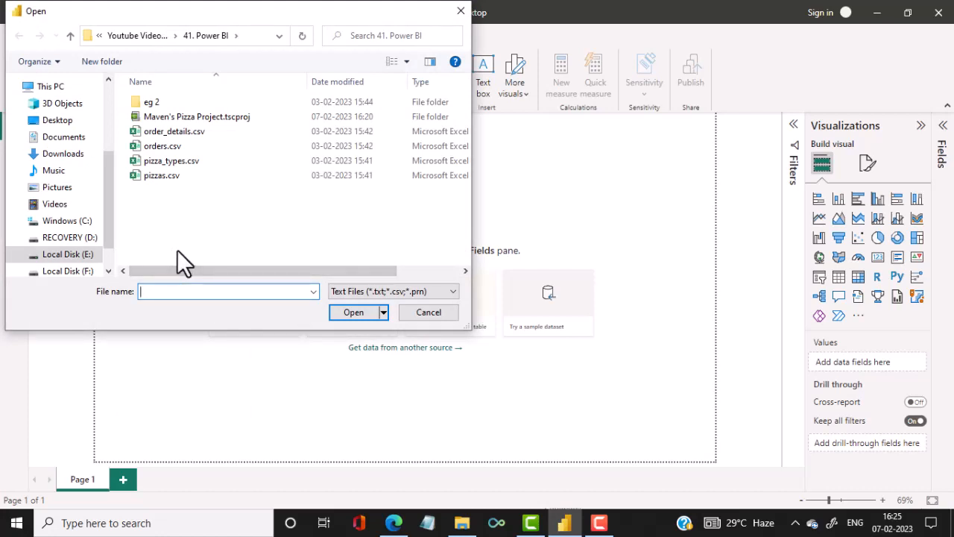
click(198, 134)
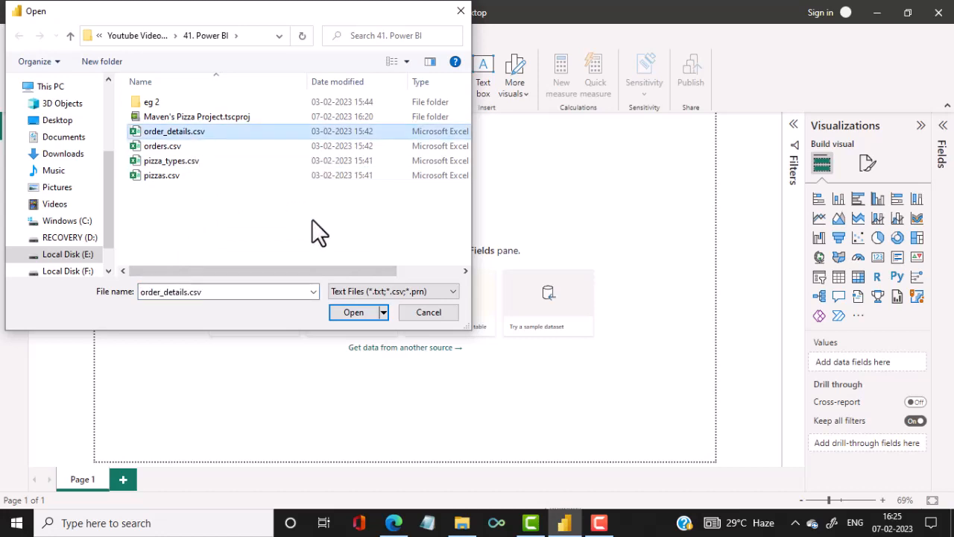
click(343, 315)
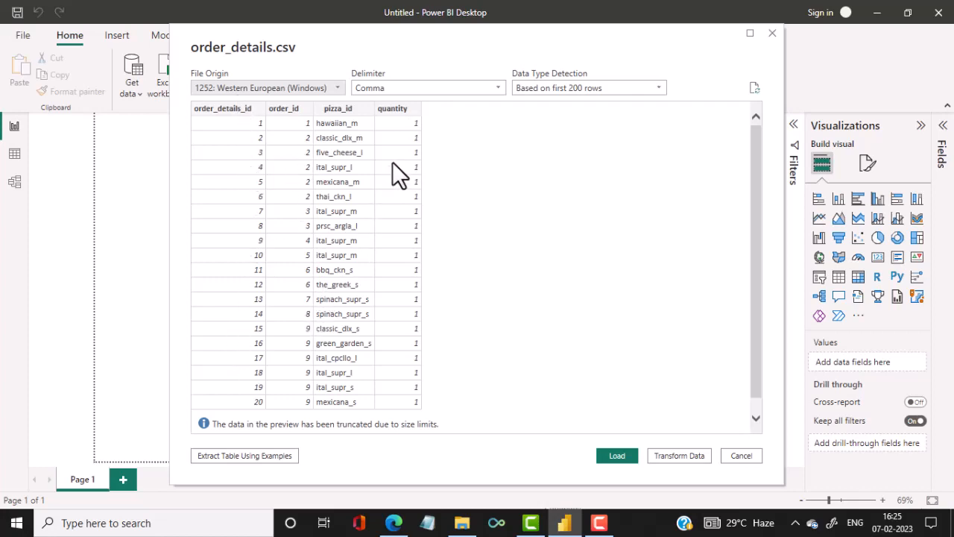
click(622, 456)
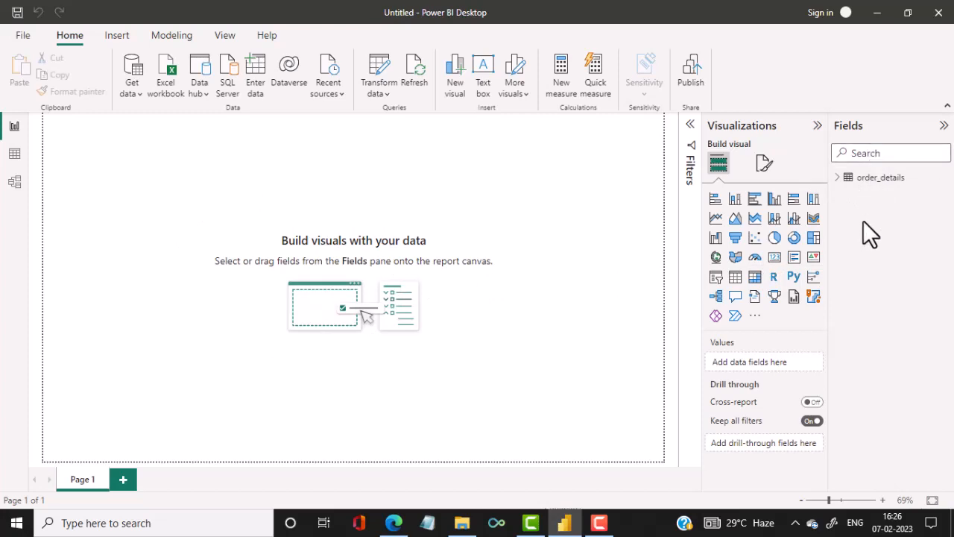
Import orders.csv as a Text/CSV data source and load it into the report.
click(135, 90)
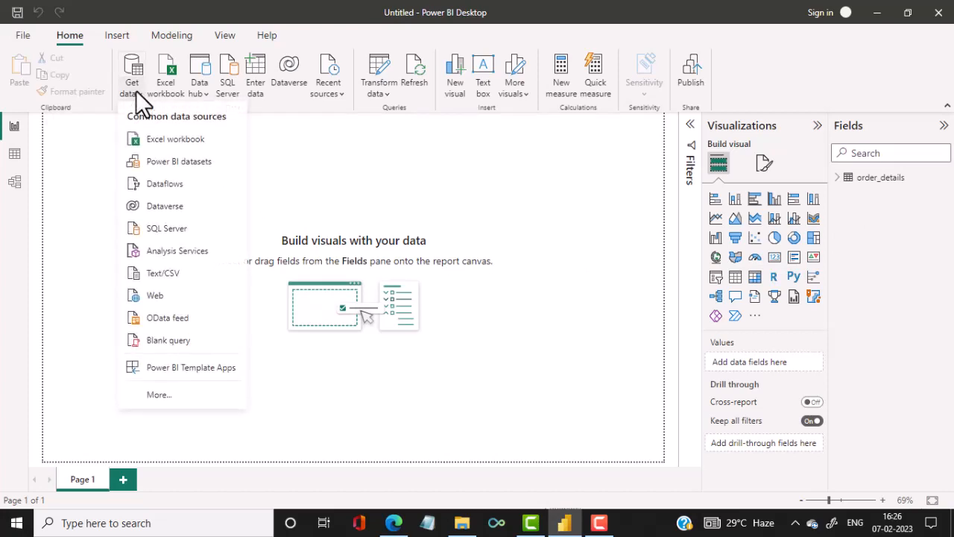
click(163, 273)
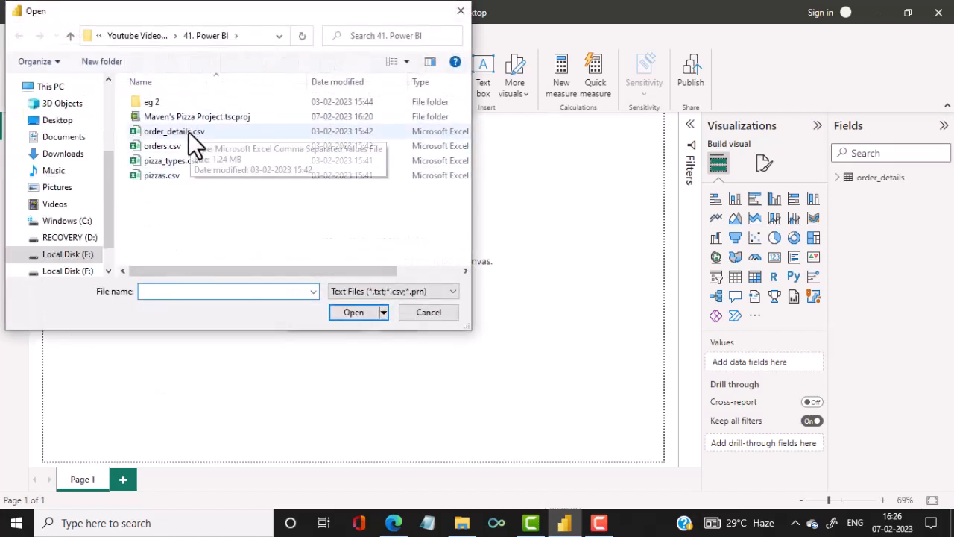
click(170, 149)
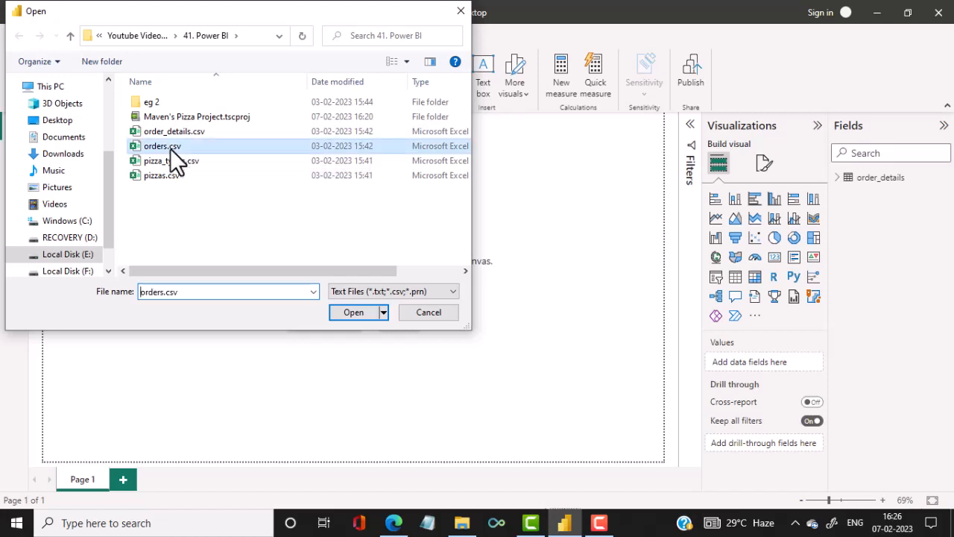
click(358, 312)
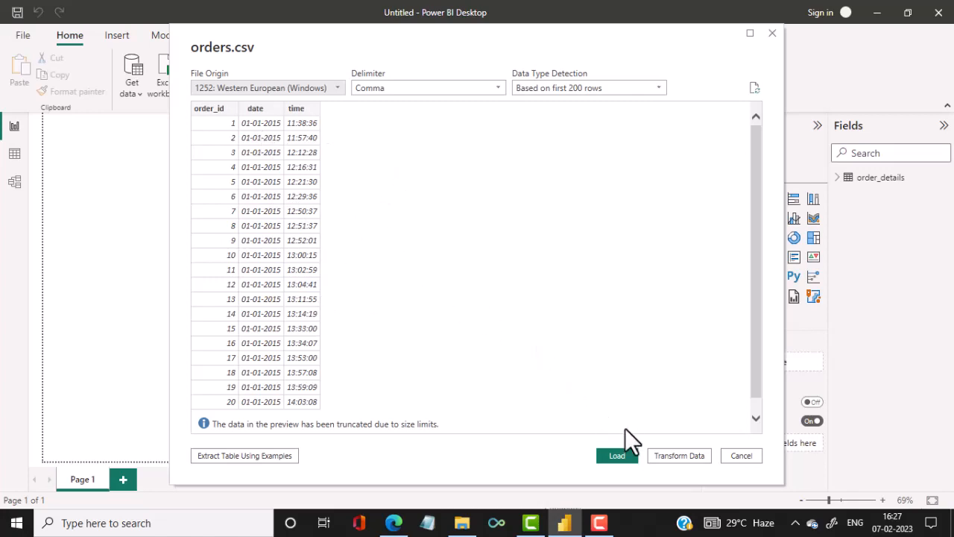
click(618, 456)
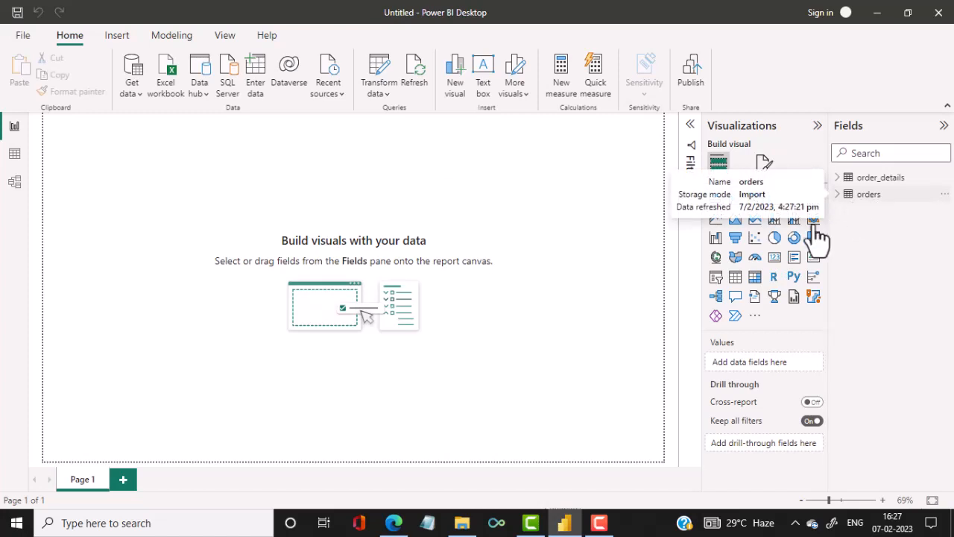
Import pizza_types.csv as a Text/CSV data source and open it for transformation in Power Query Editor.
click(140, 88)
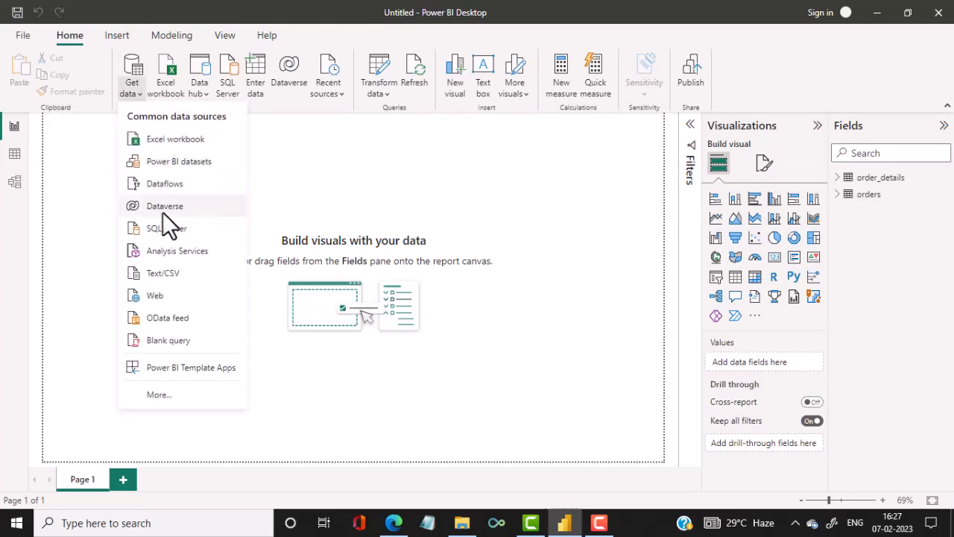
click(164, 275)
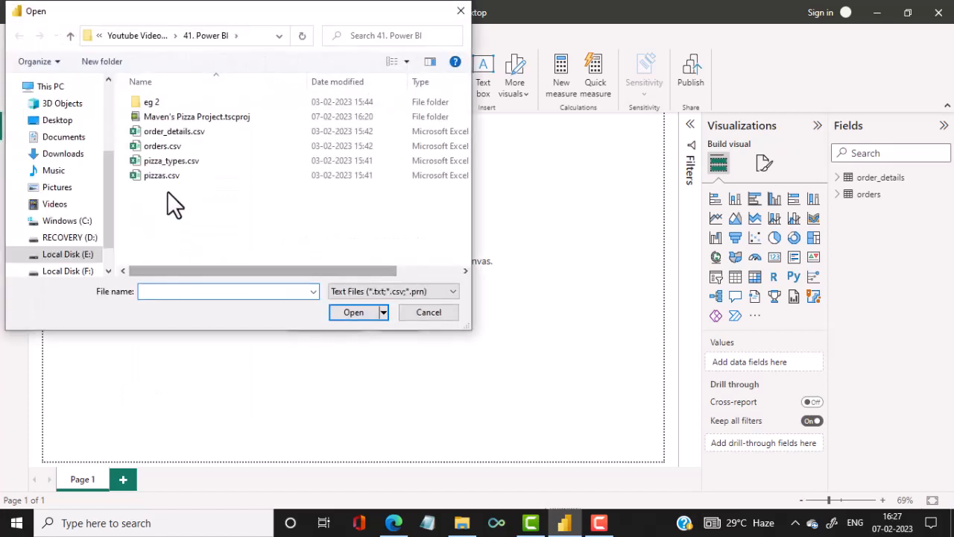
click(172, 160)
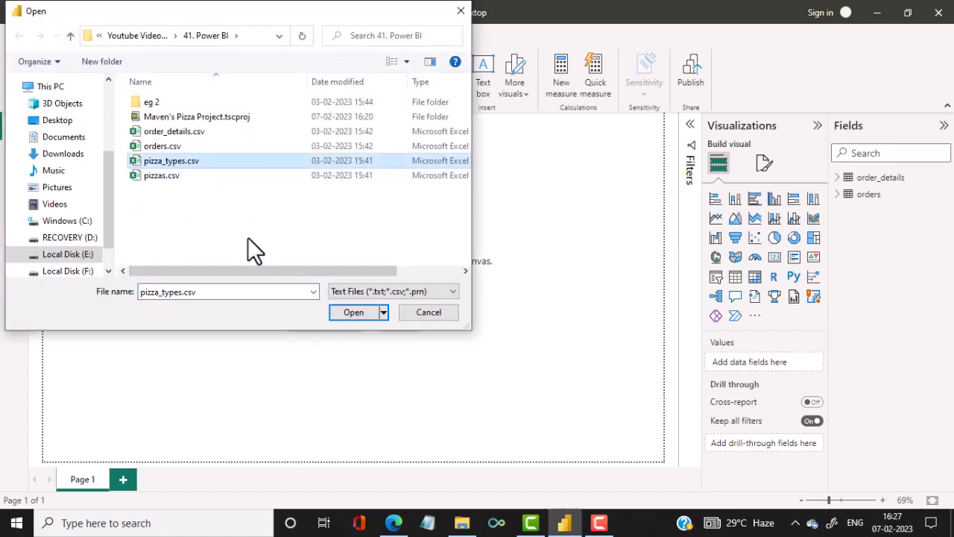
click(342, 312)
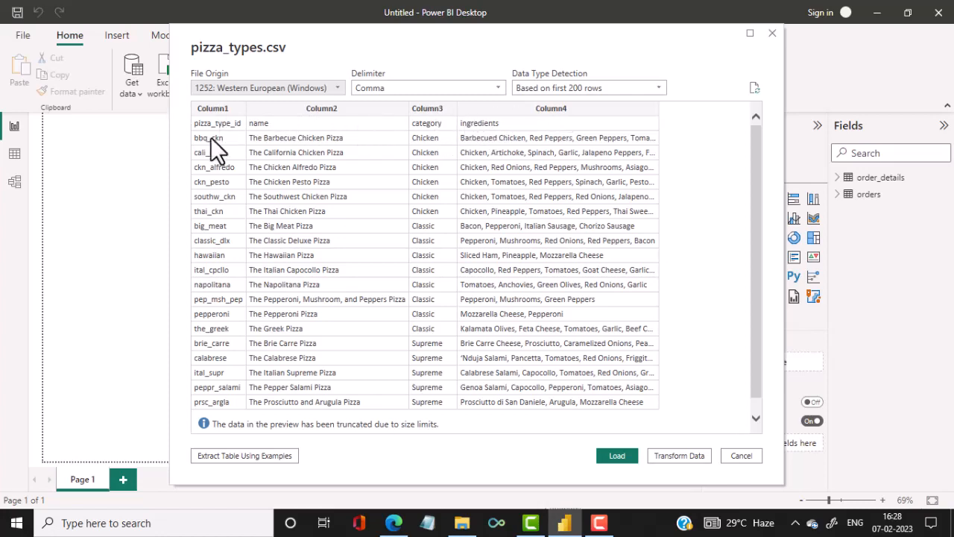
click(679, 456)
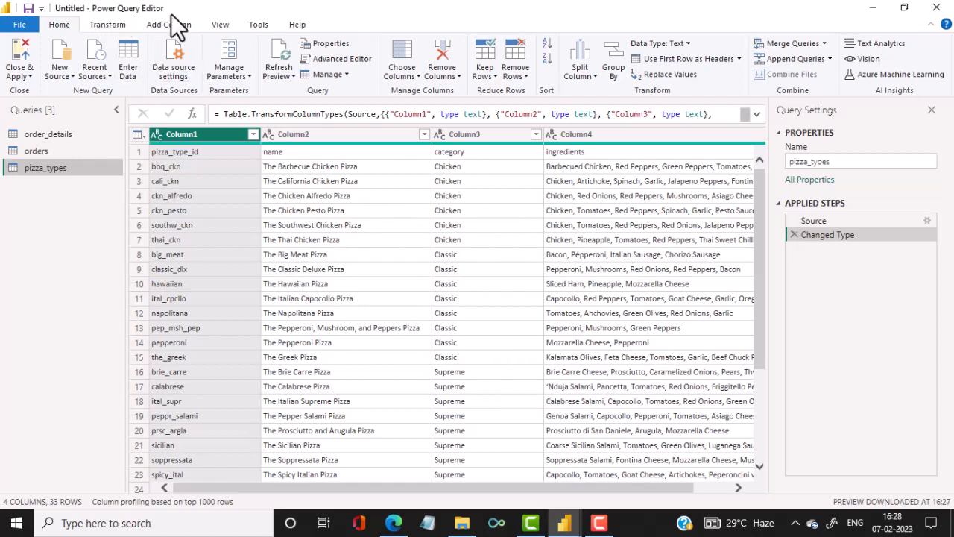
Use the first row of pizza_types as headers, then close Power Query Editor and apply the changes.
click(145, 135)
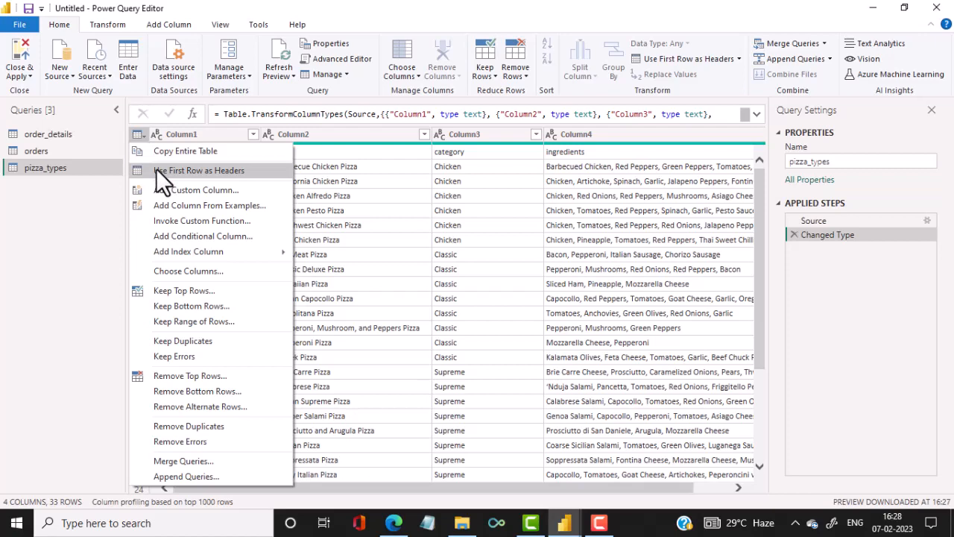
click(155, 170)
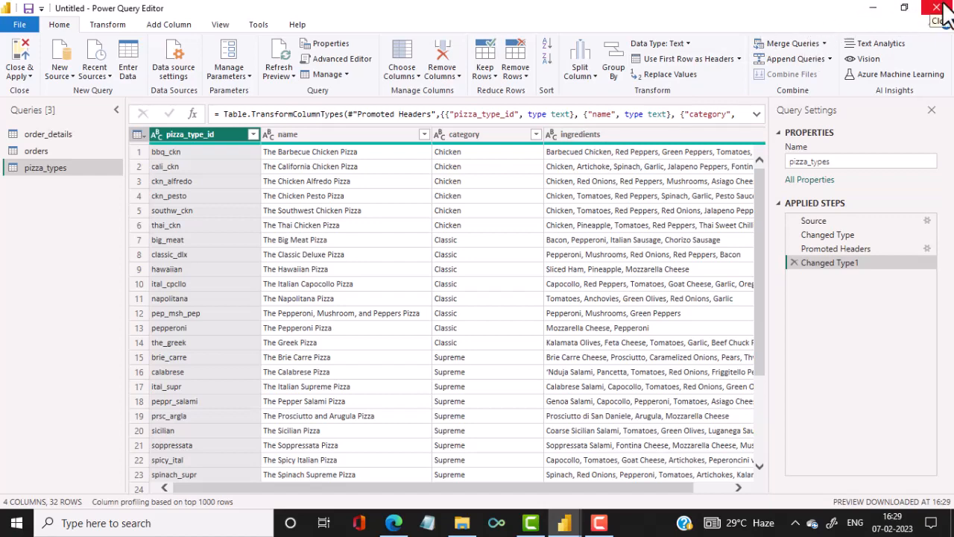
click(940, 6)
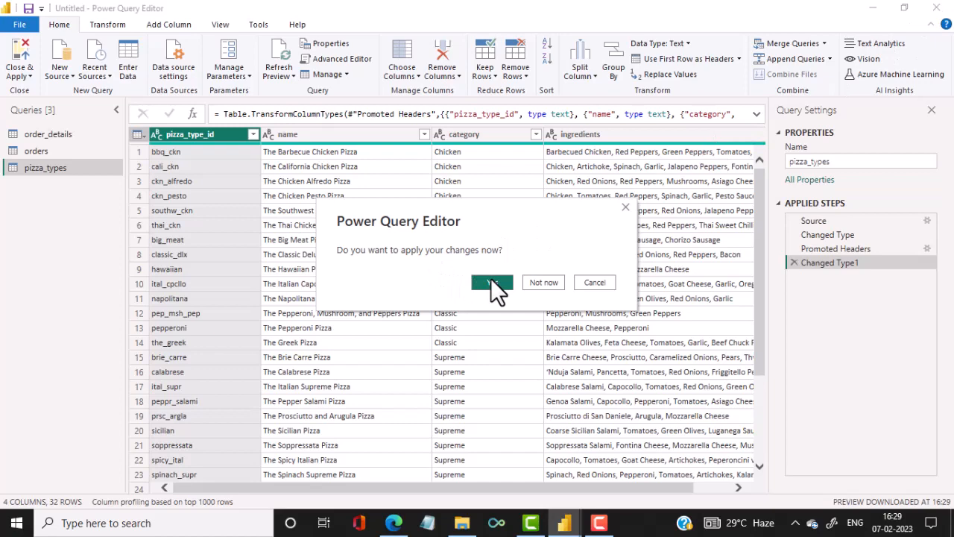
click(490, 282)
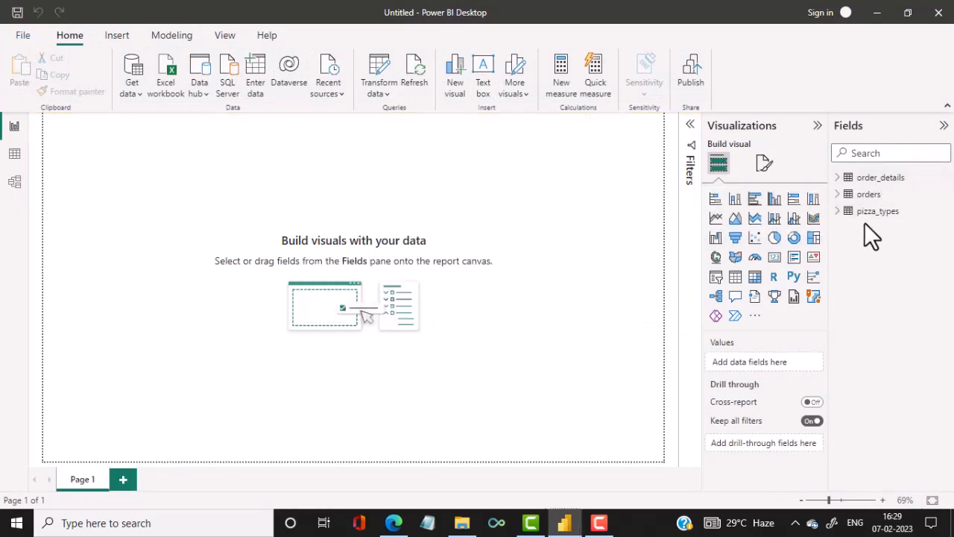
Import pizzas.csv as a Text/CSV data source and load it into the report.
click(133, 92)
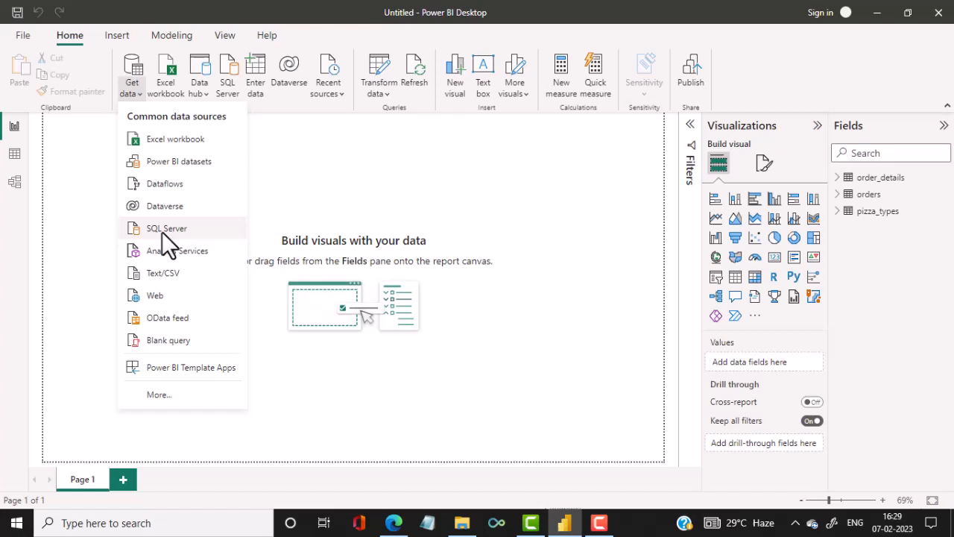
click(168, 274)
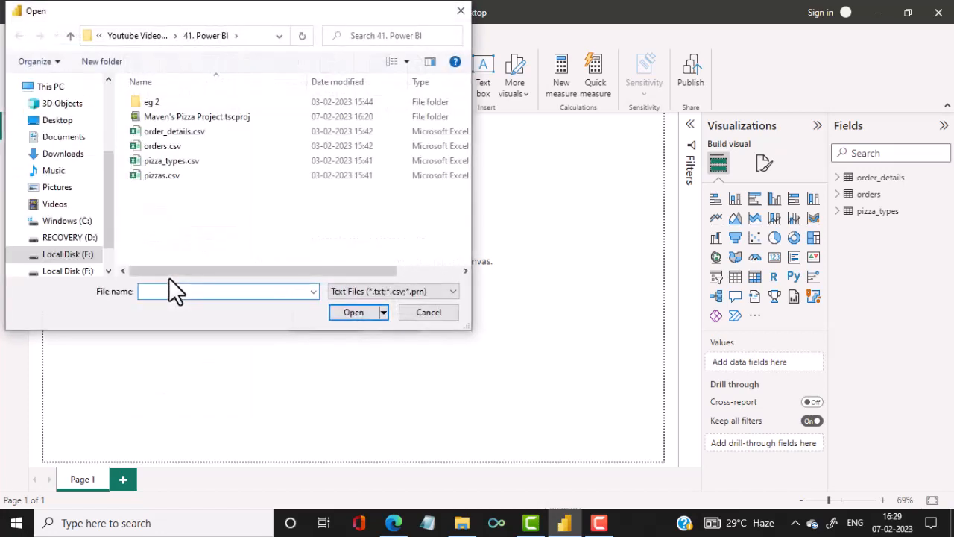
click(157, 178)
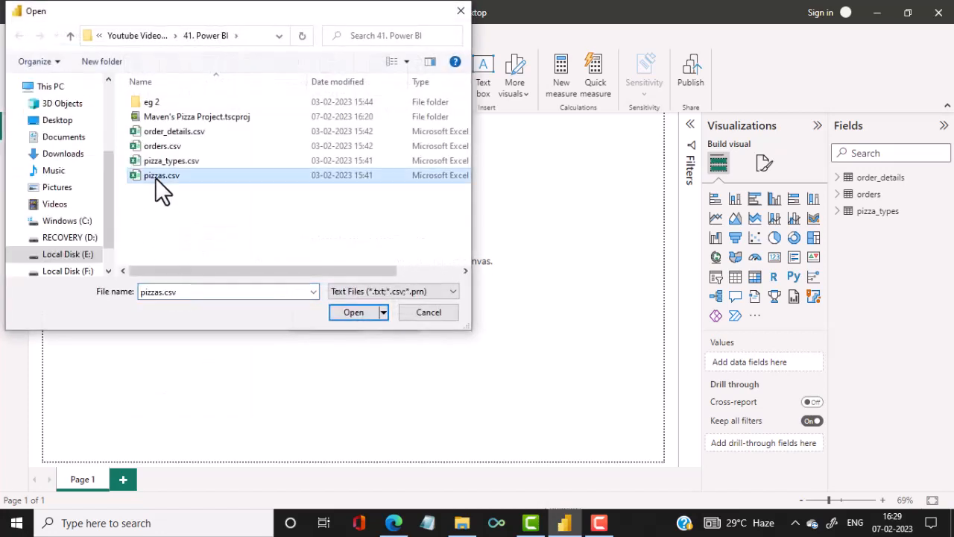
click(348, 313)
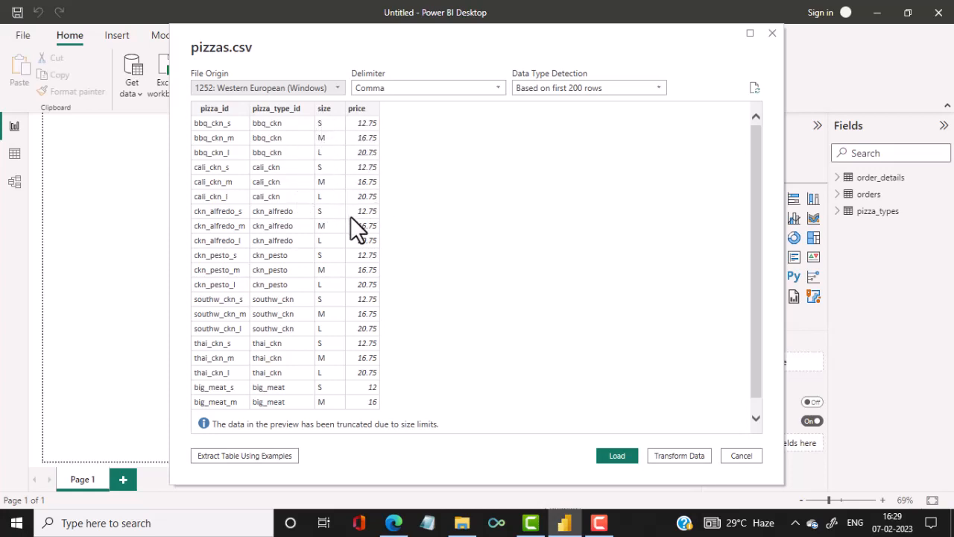
click(617, 455)
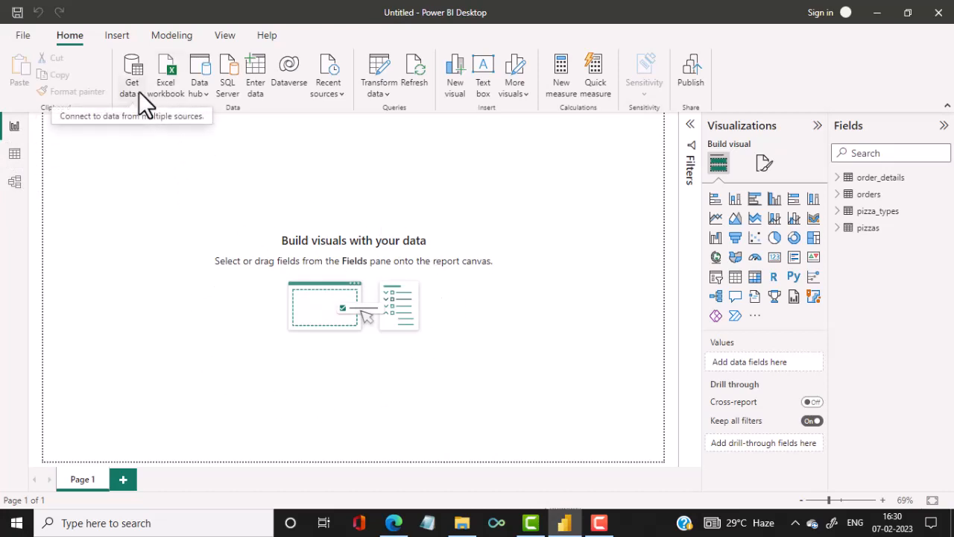
Review the loaded rows and columns of the order_details, orders, pizza_types and pizzas tables.
click(15, 157)
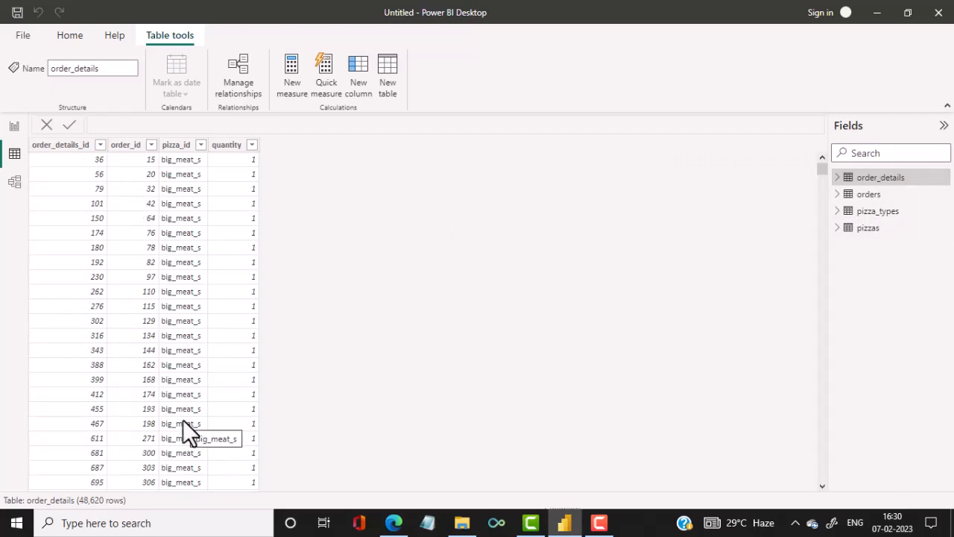
click(869, 196)
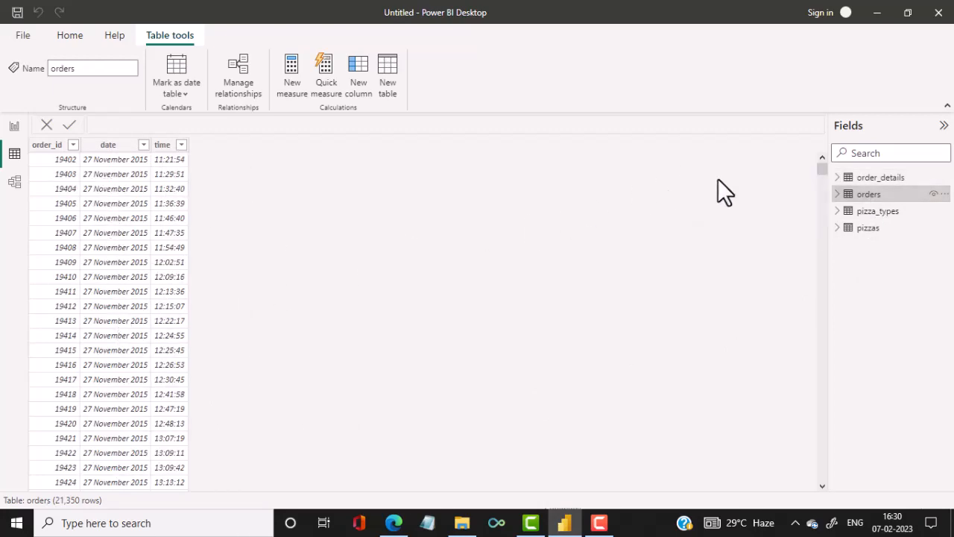
click(878, 213)
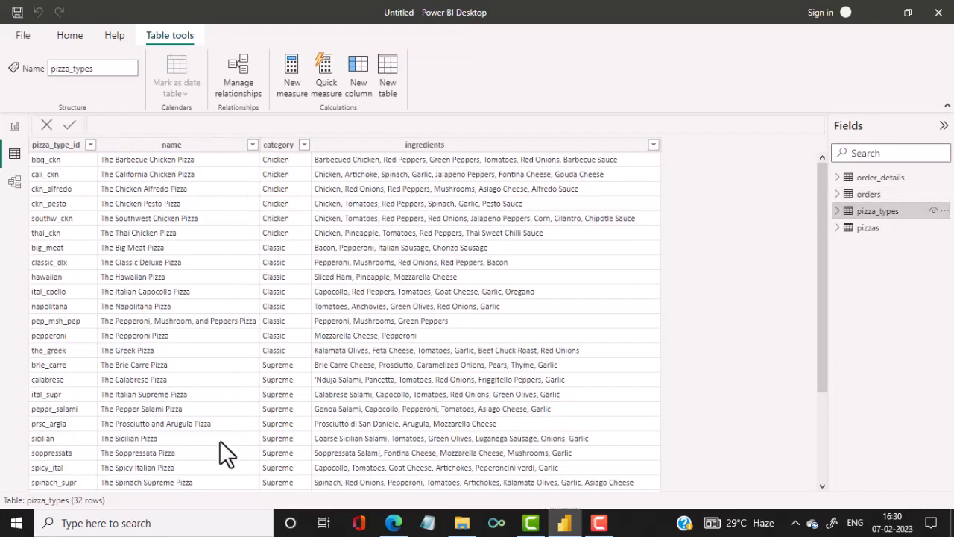
click(868, 228)
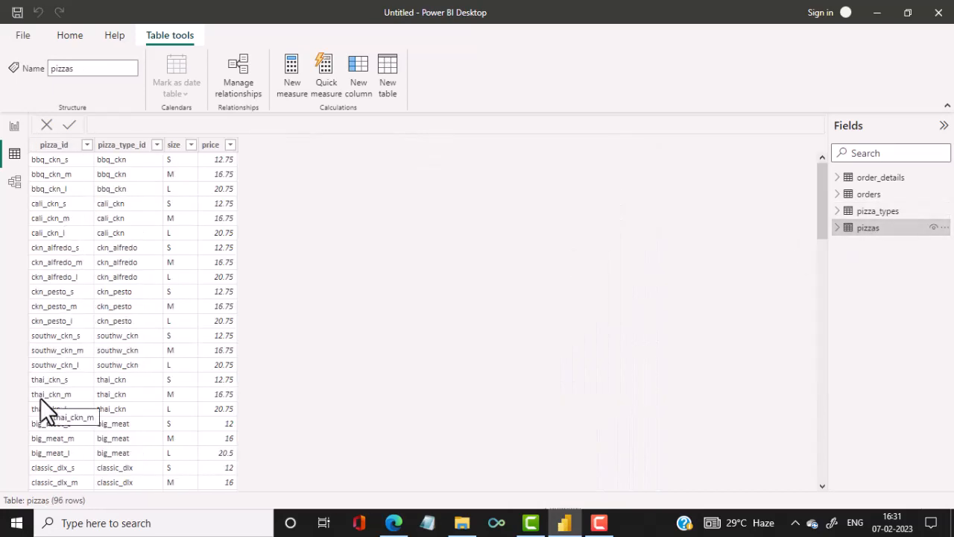
Show the data model diagram and collapse the Properties and Fields panes to make room for the tables.
click(15, 184)
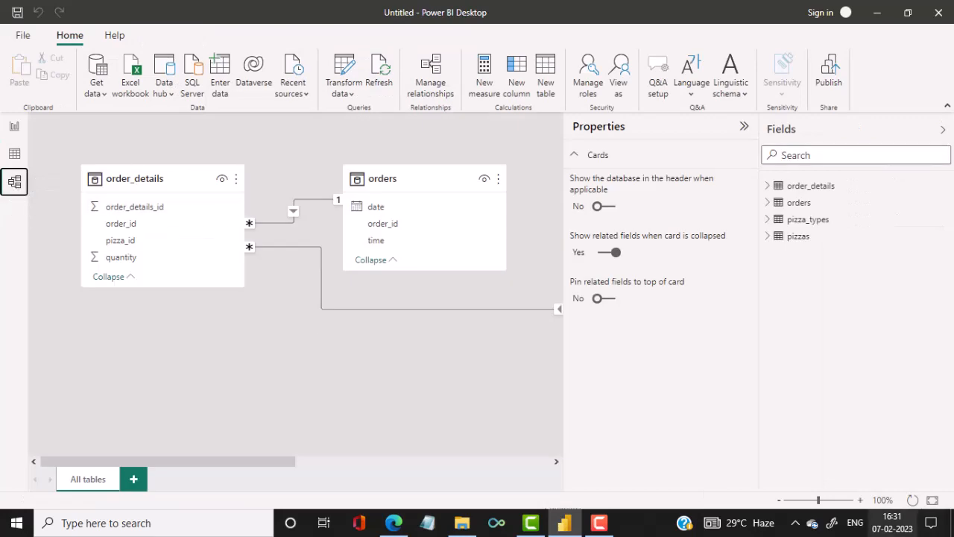
click(744, 129)
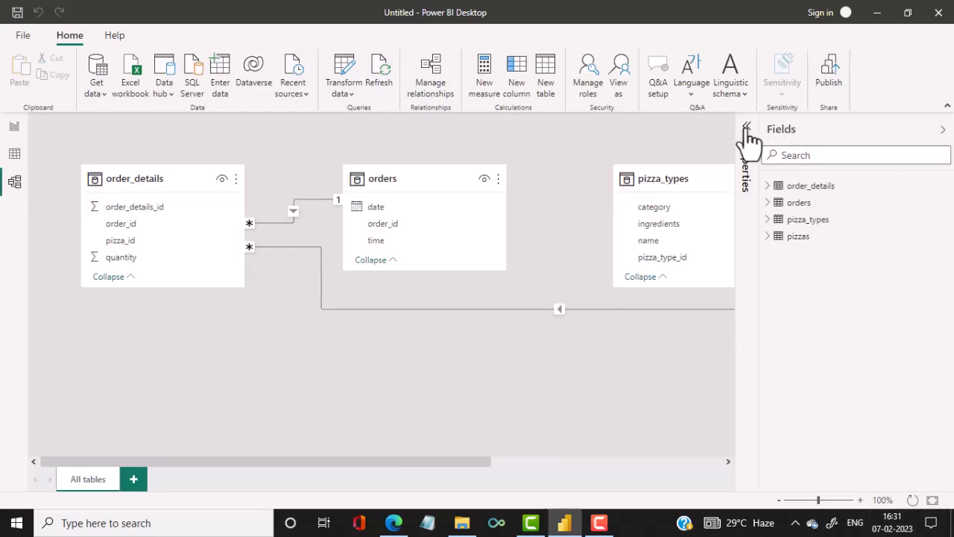
click(942, 130)
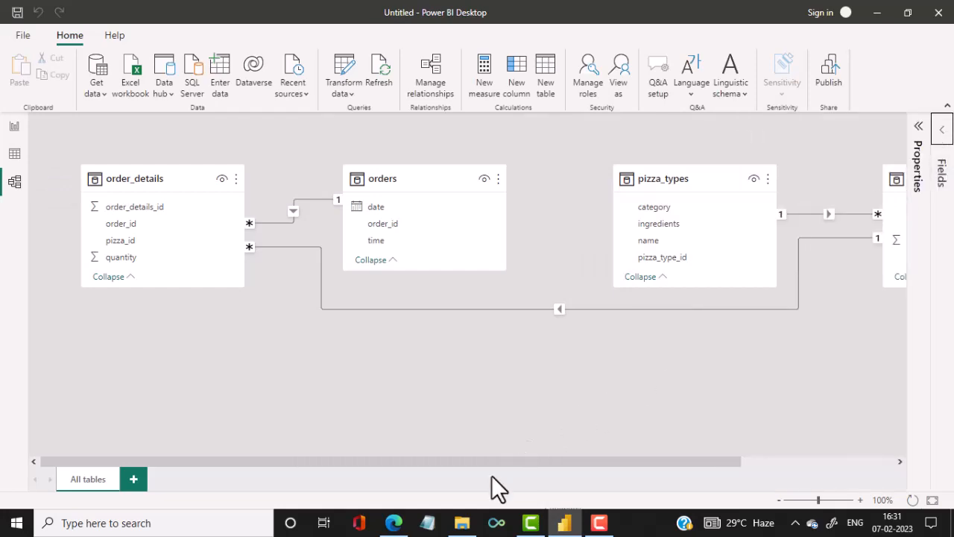
mouse_move(507, 464)
mouse_down()
mouse_move(621, 464)
mouse_move(495, 467)
mouse_up()
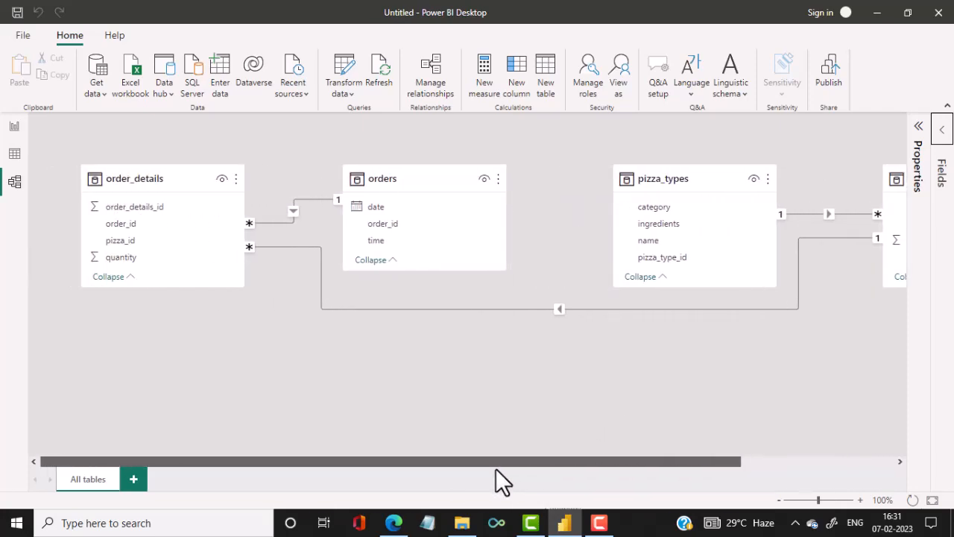
Delete the relationship between the order_details and pizzas tables.
right_click(494, 309)
click(507, 318)
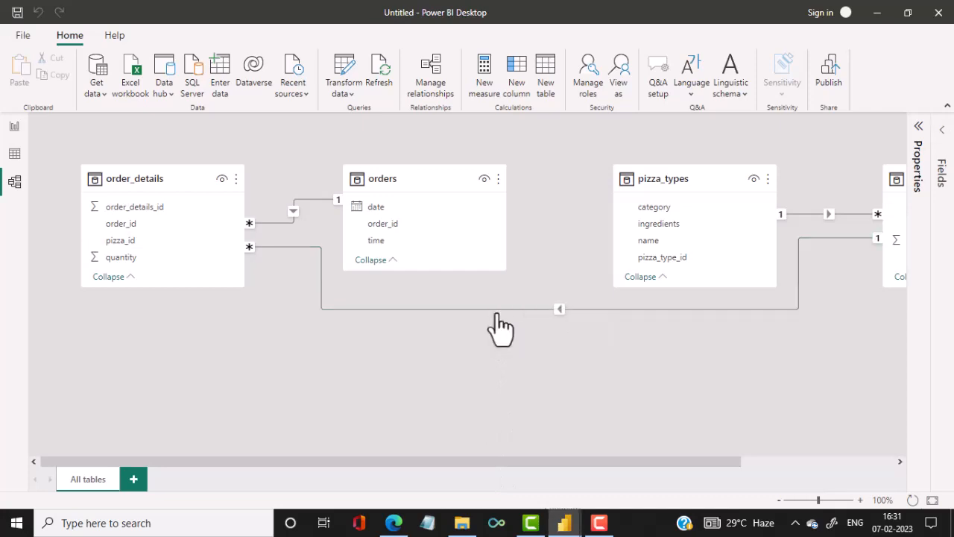
click(559, 292)
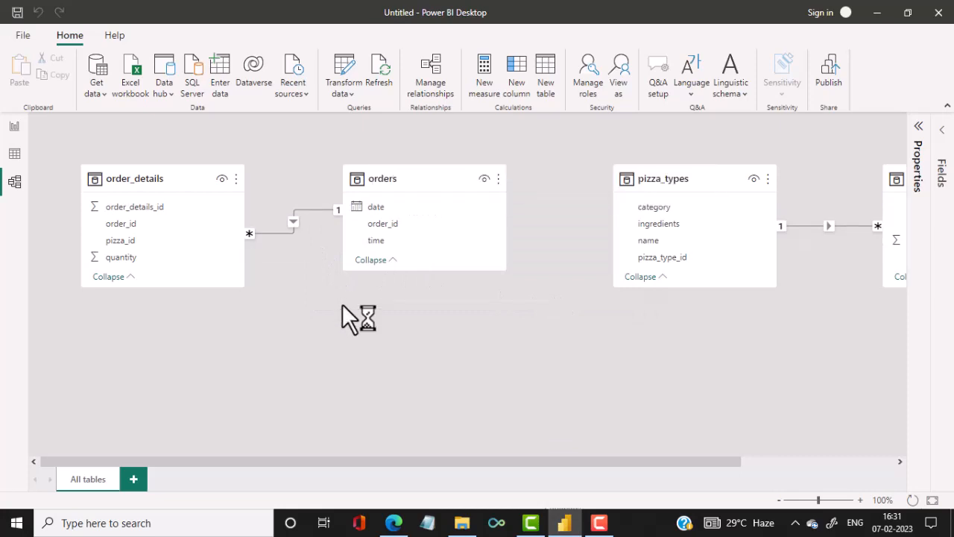
Delete the relationship between order_details and orders and the one between pizza_types and pizzas.
right_click(282, 231)
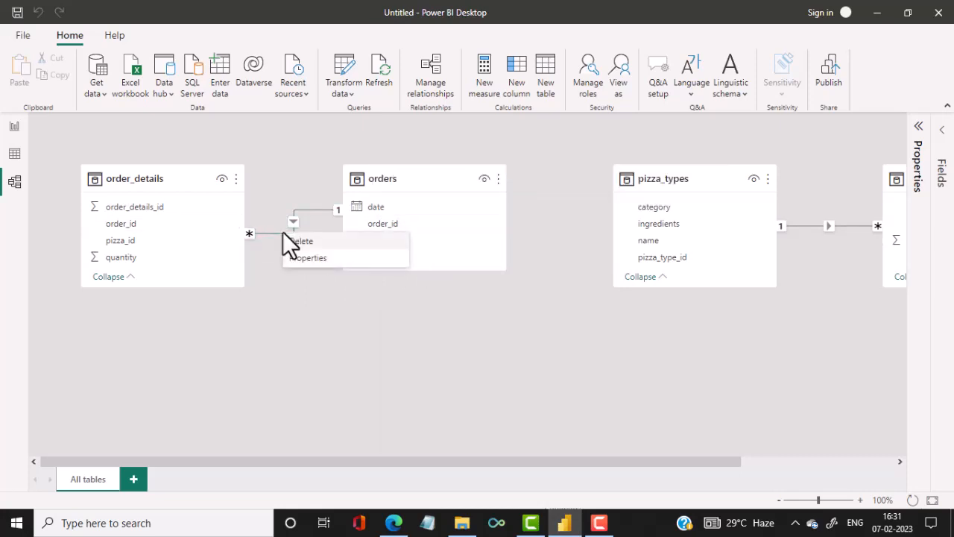
click(294, 254)
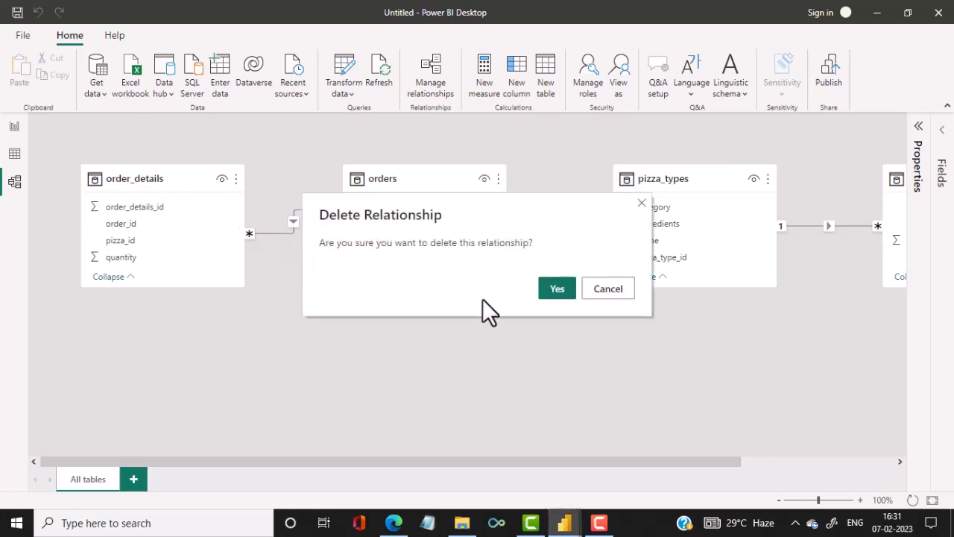
click(564, 293)
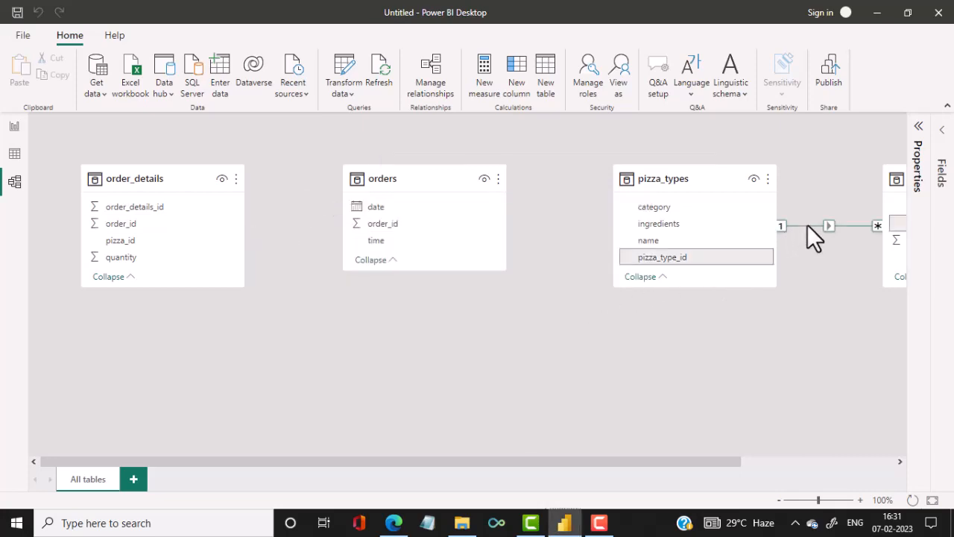
right_click(807, 224)
click(813, 249)
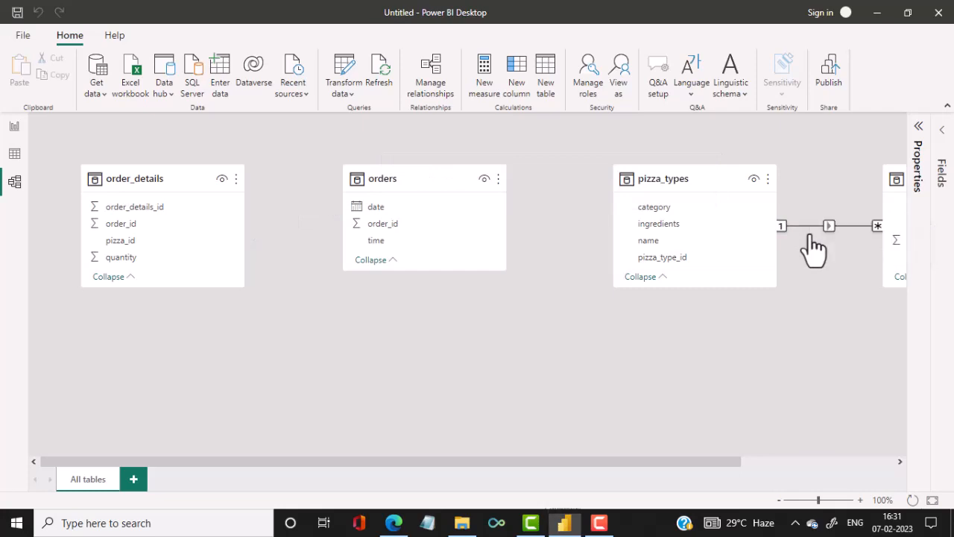
click(550, 300)
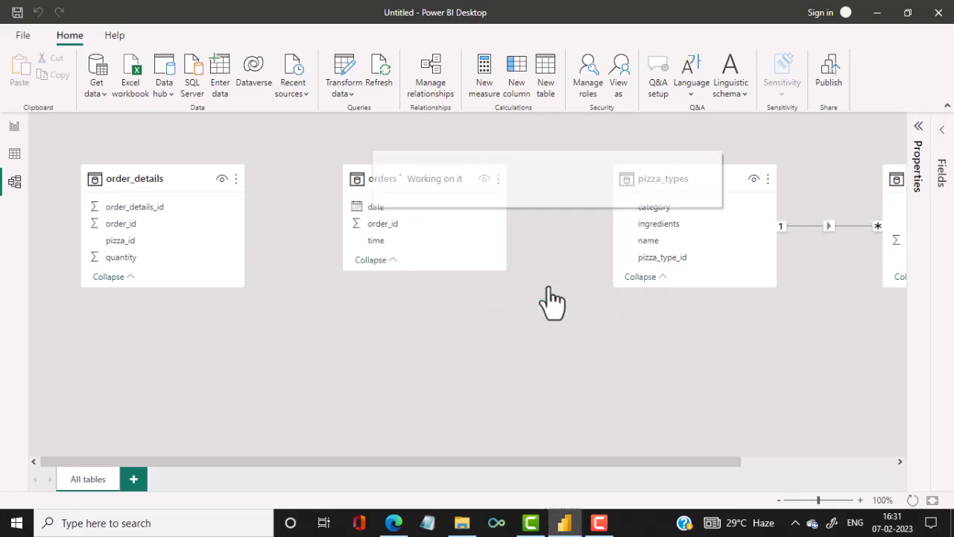
Move the orders, pizza_types and pizzas tables closer together so all four tables fit in one row.
click(780, 500)
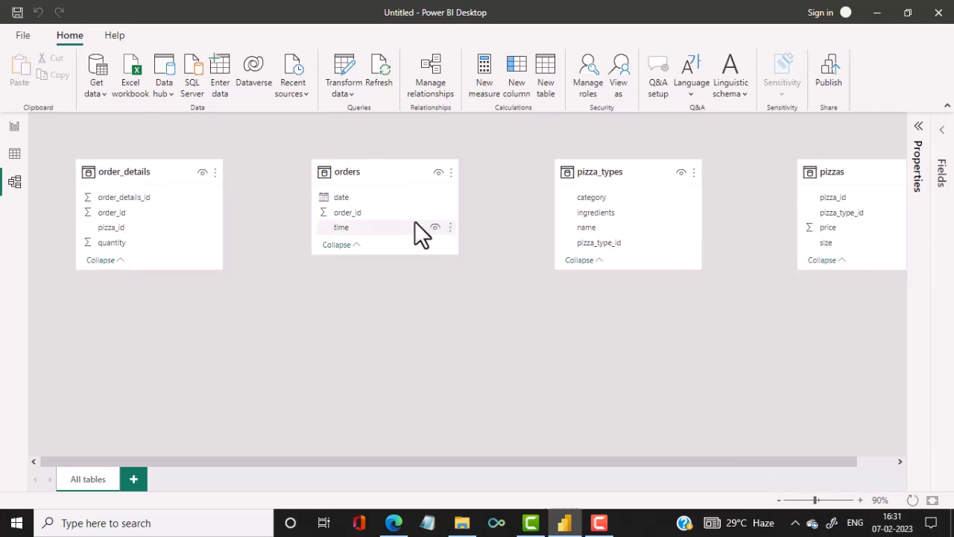
drag(392, 168, 351, 188)
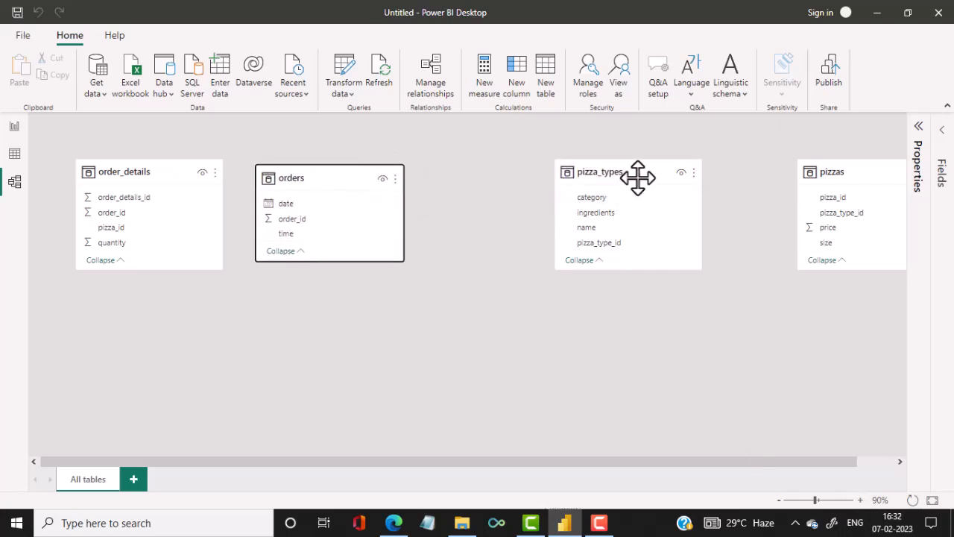
drag(634, 177, 534, 174)
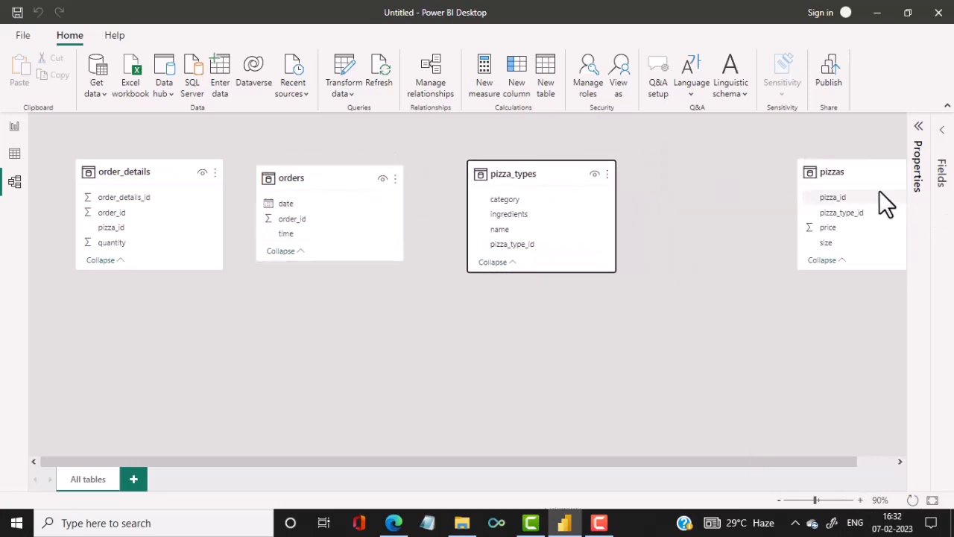
drag(875, 175, 752, 183)
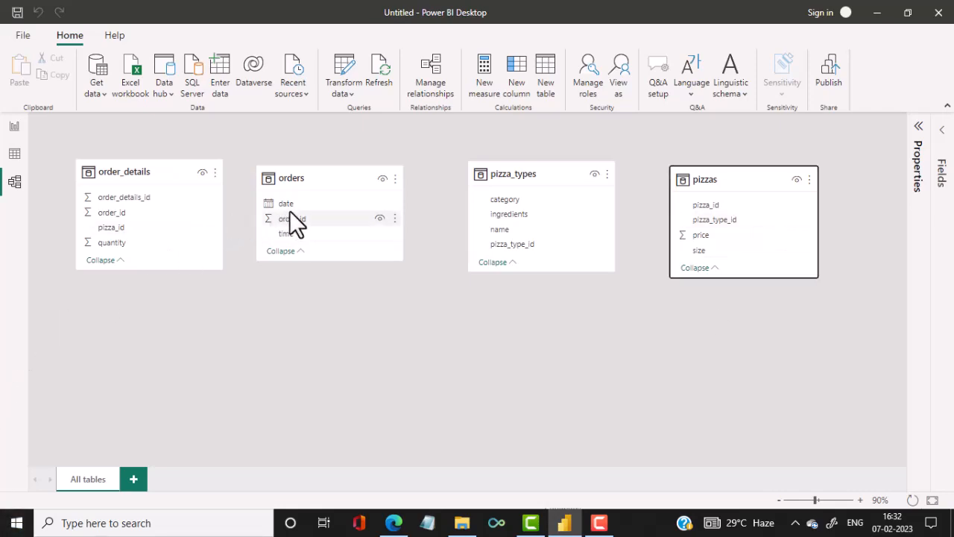
Relate orders to order_details on order_id, and order_details to pizzas on pizza_id, with the pizzas table placed below order_details.
drag(291, 213, 155, 212)
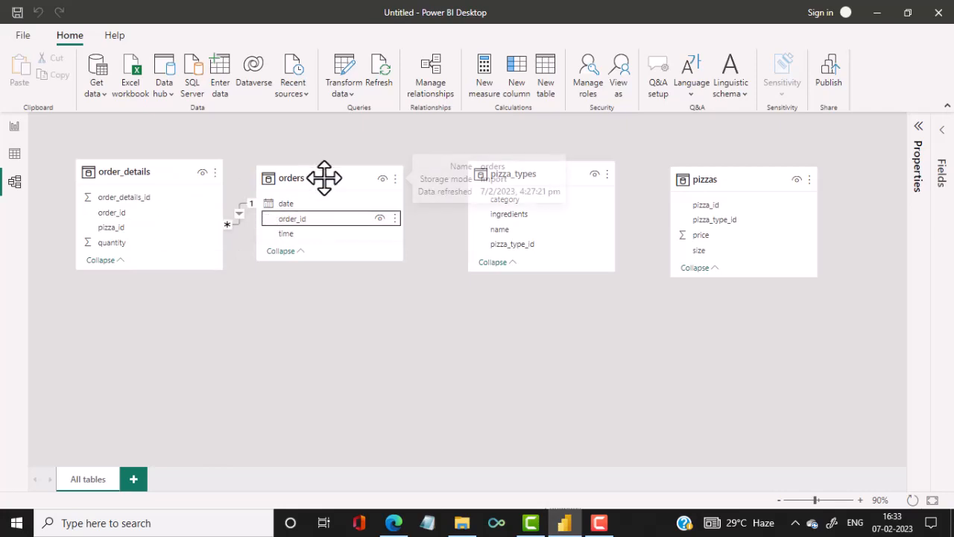
drag(324, 179, 364, 170)
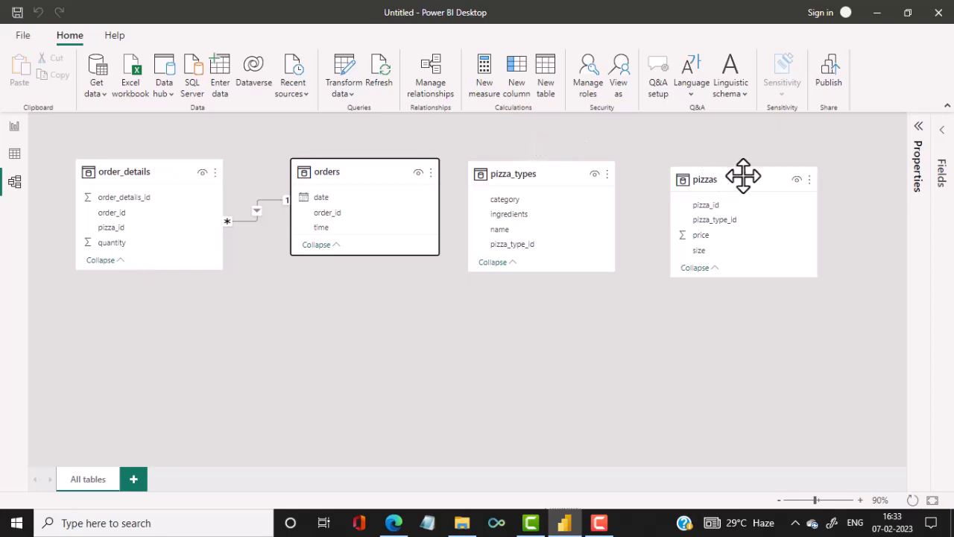
drag(739, 175, 144, 321)
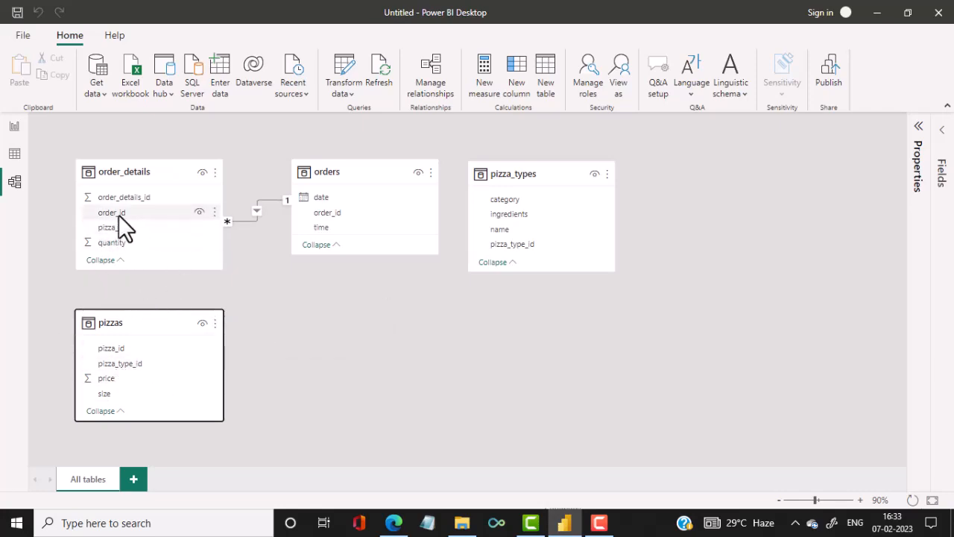
drag(116, 226, 107, 348)
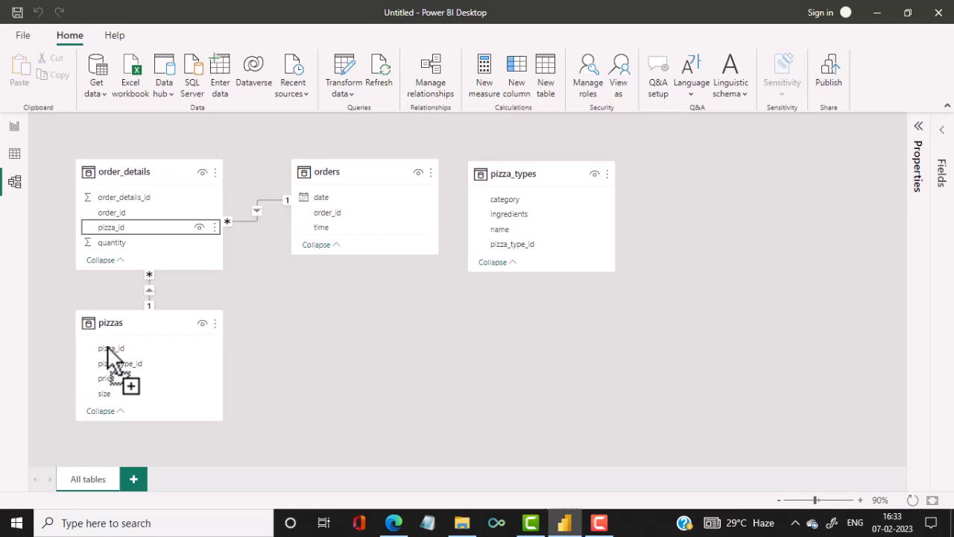
drag(171, 315, 170, 345)
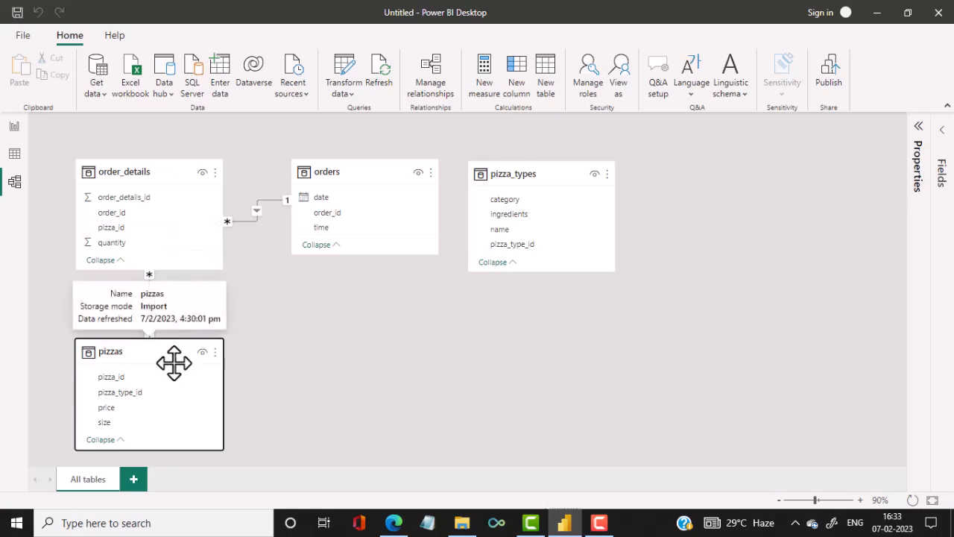
Place the pizza_types table beside pizzas, below orders, and relate the two on pizza_type_id.
drag(558, 172, 387, 348)
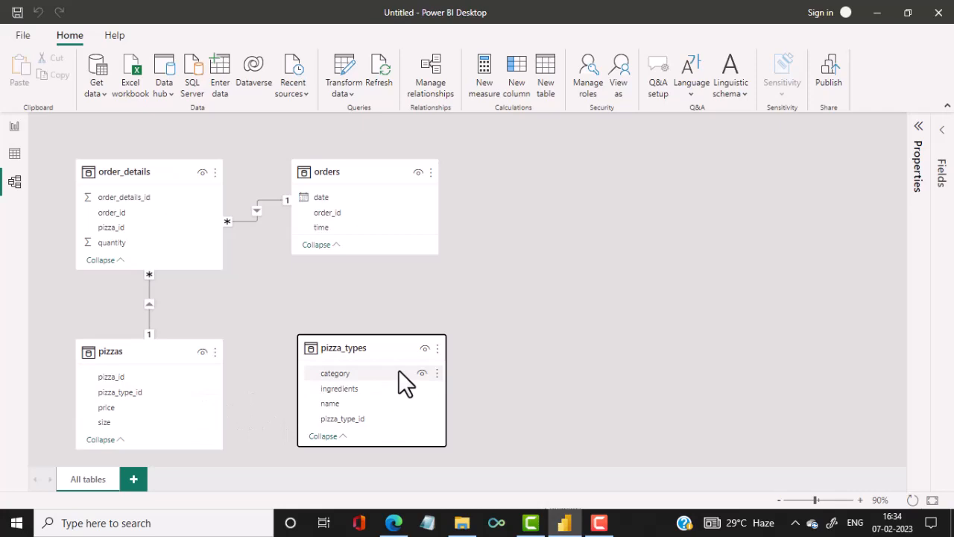
click(145, 395)
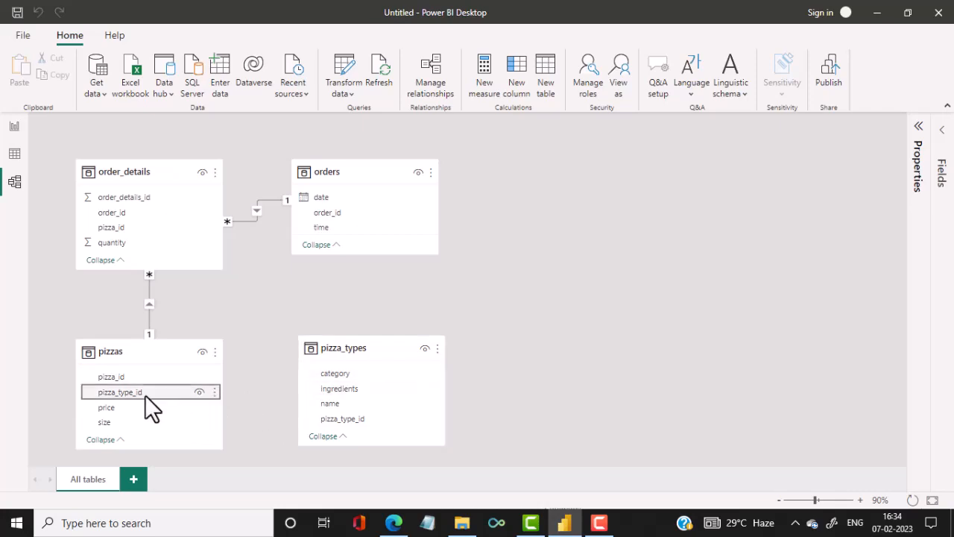
drag(144, 394, 336, 424)
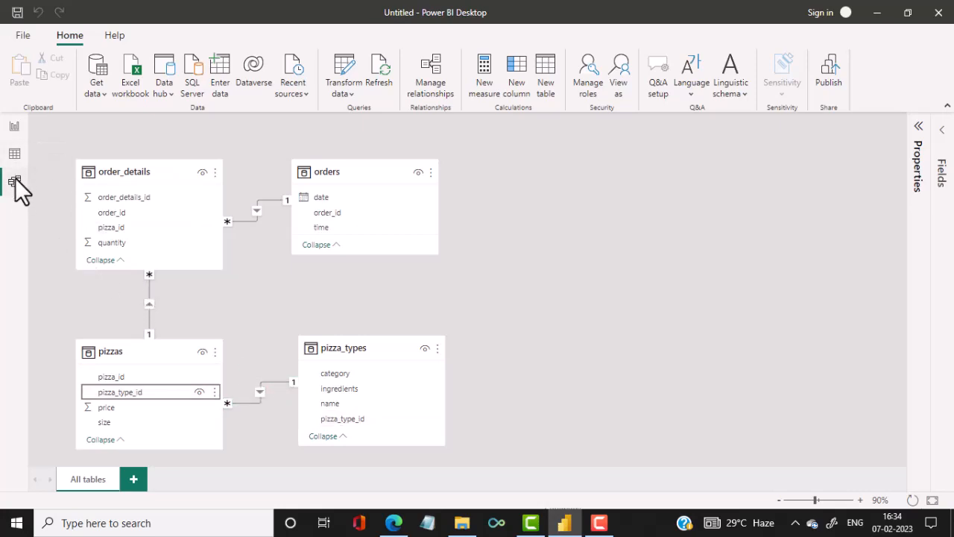
Add a stacked column chart at the report page's lower left, with orders date on the X-axis and order_details quantity on the Y-axis.
click(13, 129)
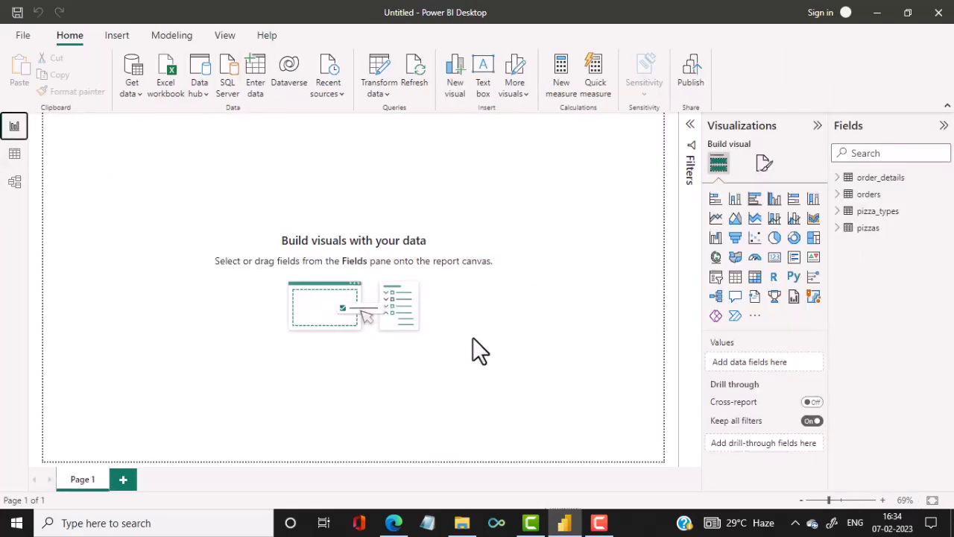
click(801, 500)
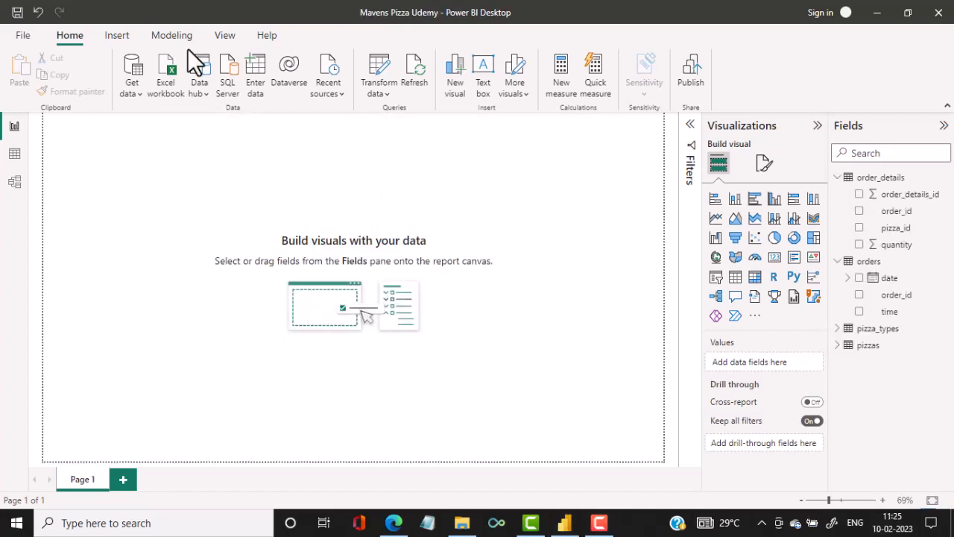
click(735, 201)
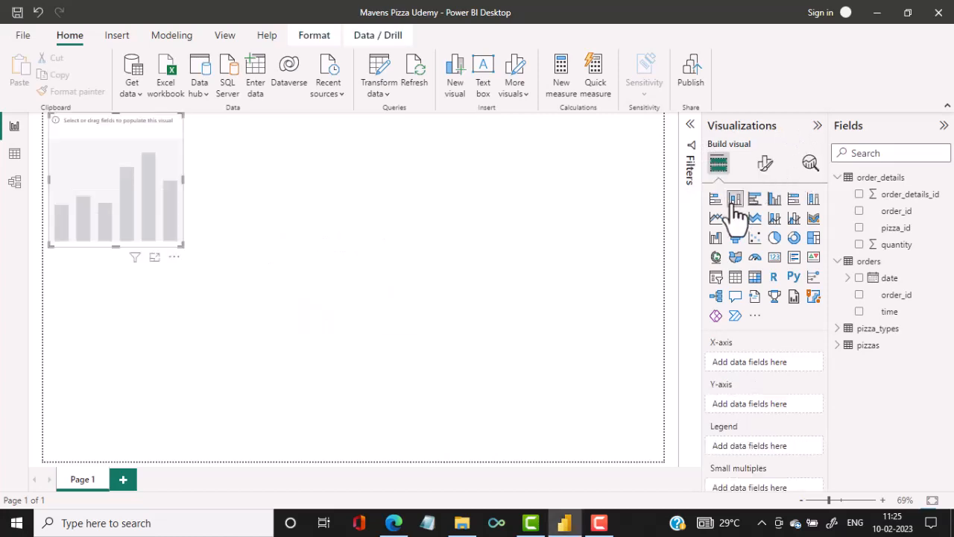
drag(102, 156, 143, 325)
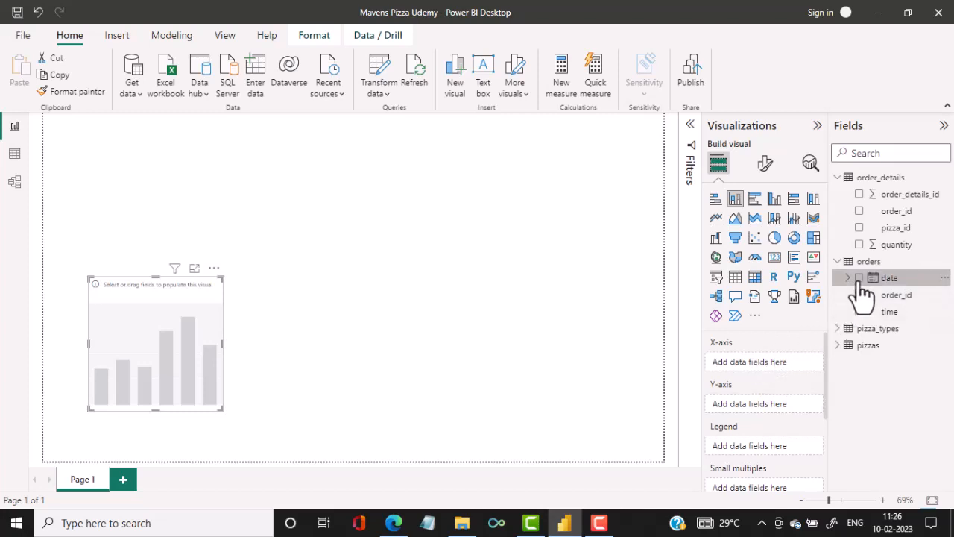
drag(862, 289, 756, 372)
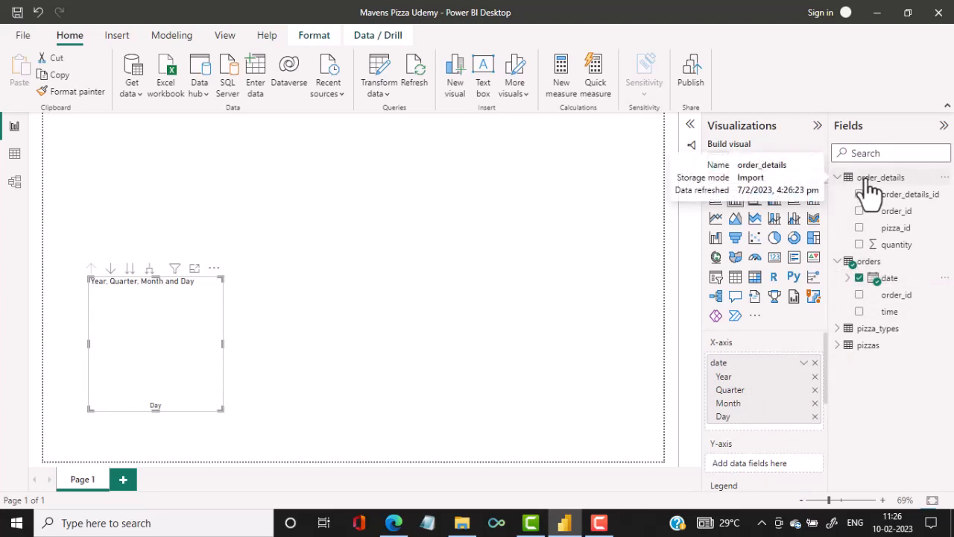
click(859, 244)
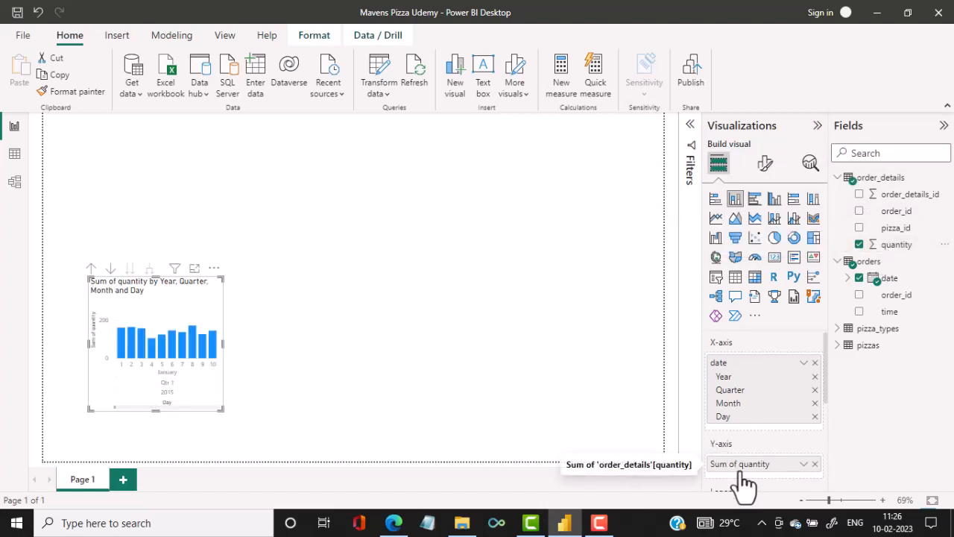
Enlarge the chart in focus mode, remove Year and Day from its date hierarchy, and return to the report.
click(194, 268)
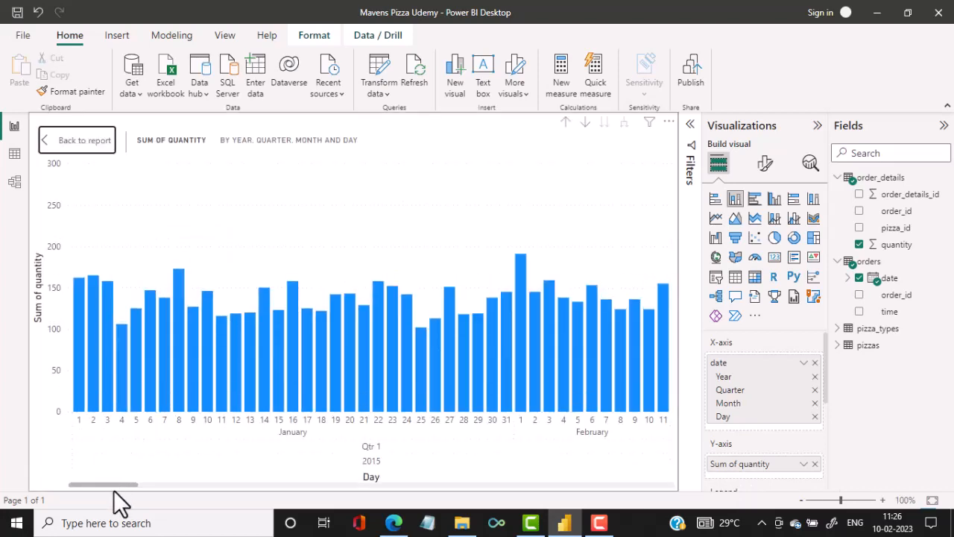
drag(119, 485, 24, 498)
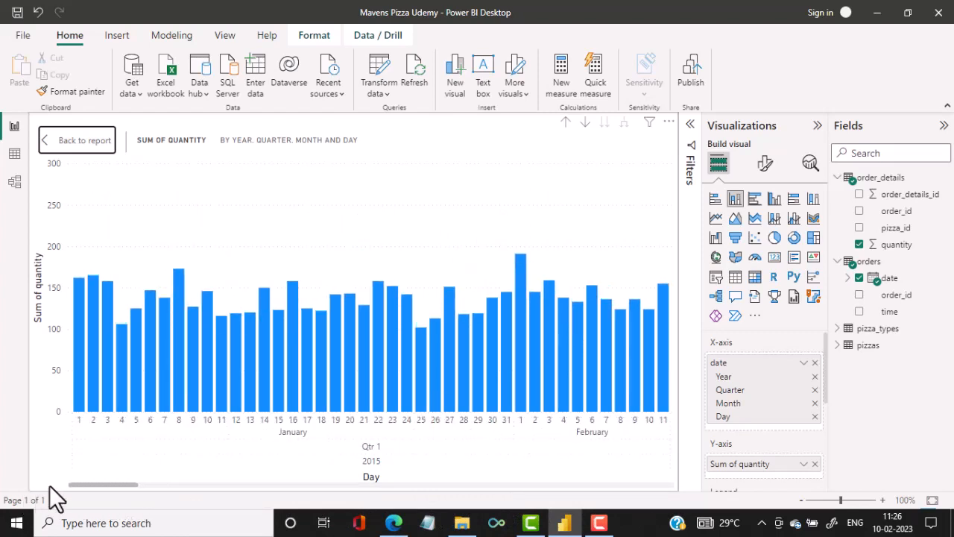
click(815, 377)
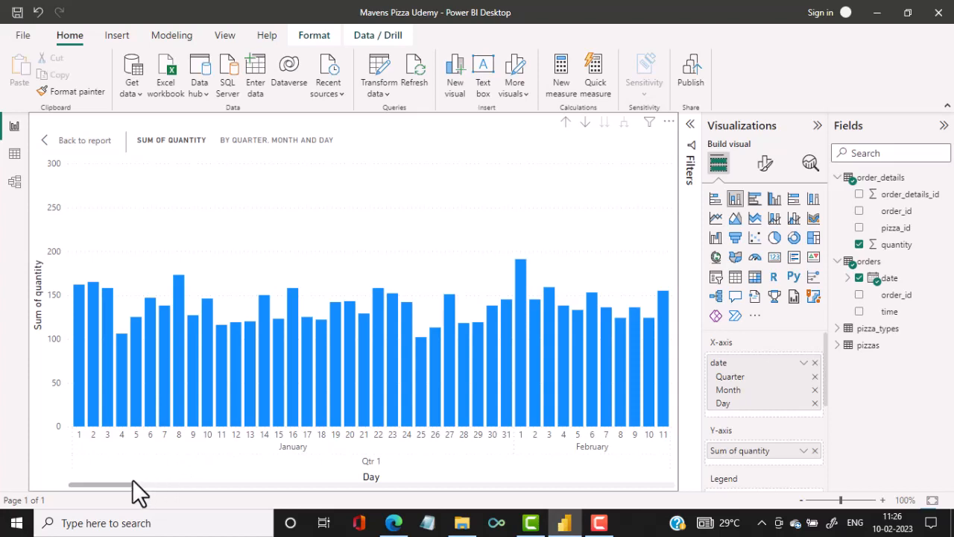
click(815, 403)
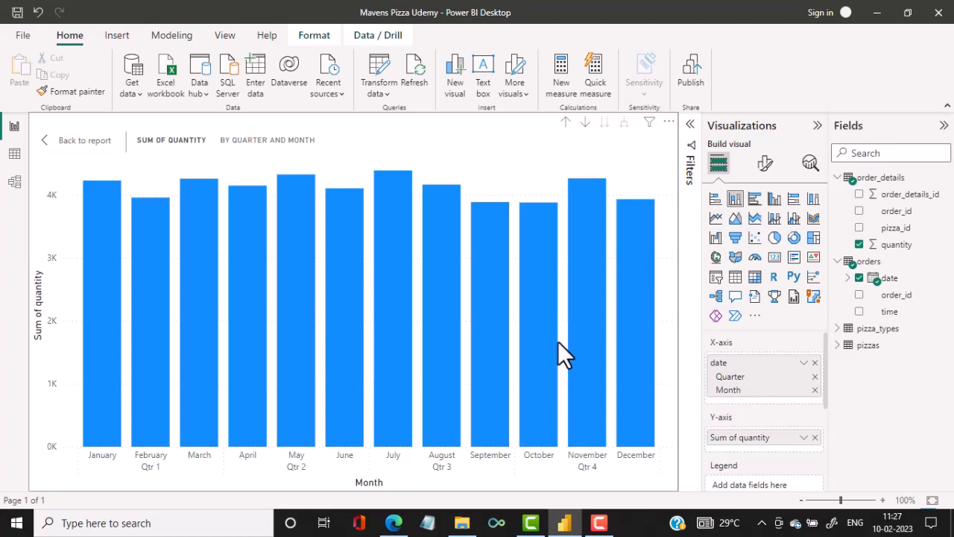
click(95, 140)
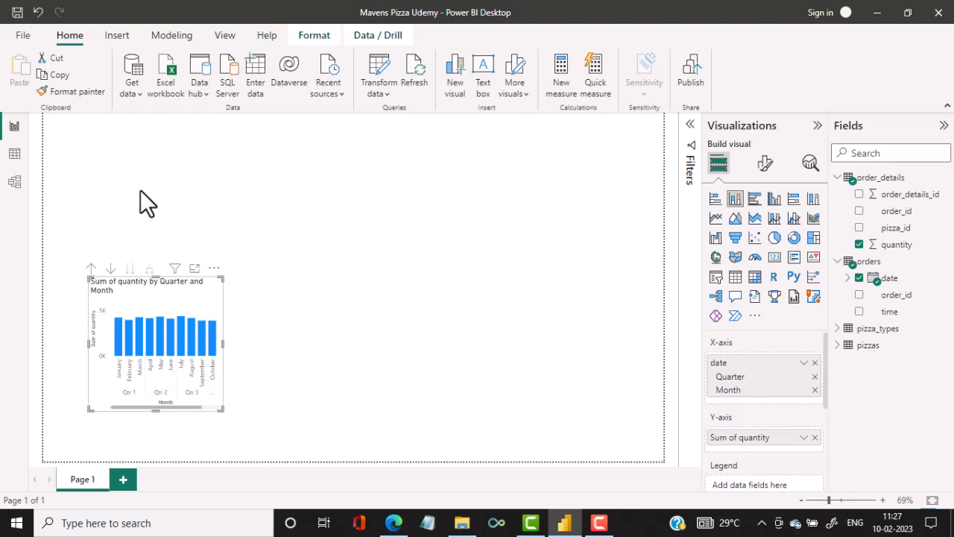
Show the order_details table's data and expand the field list of the pizzas table.
click(892, 182)
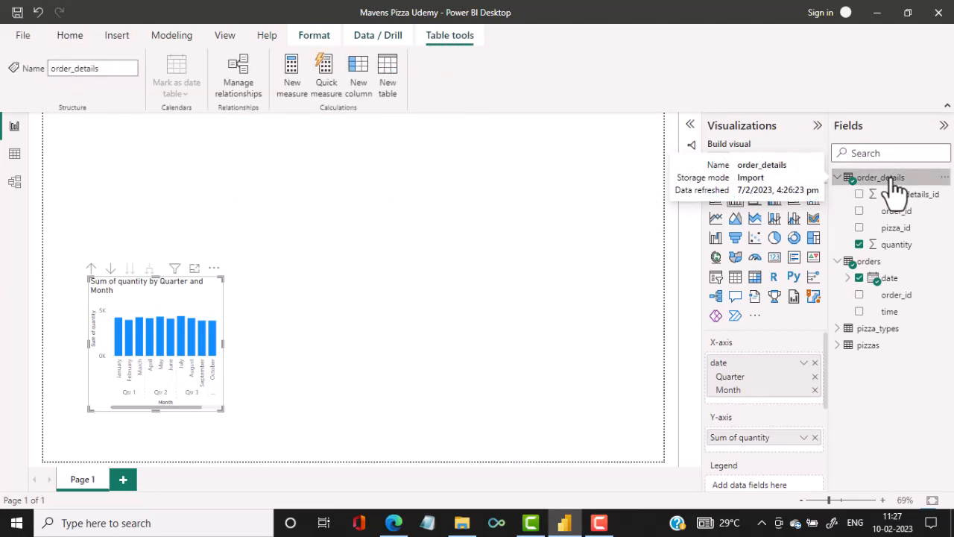
click(14, 154)
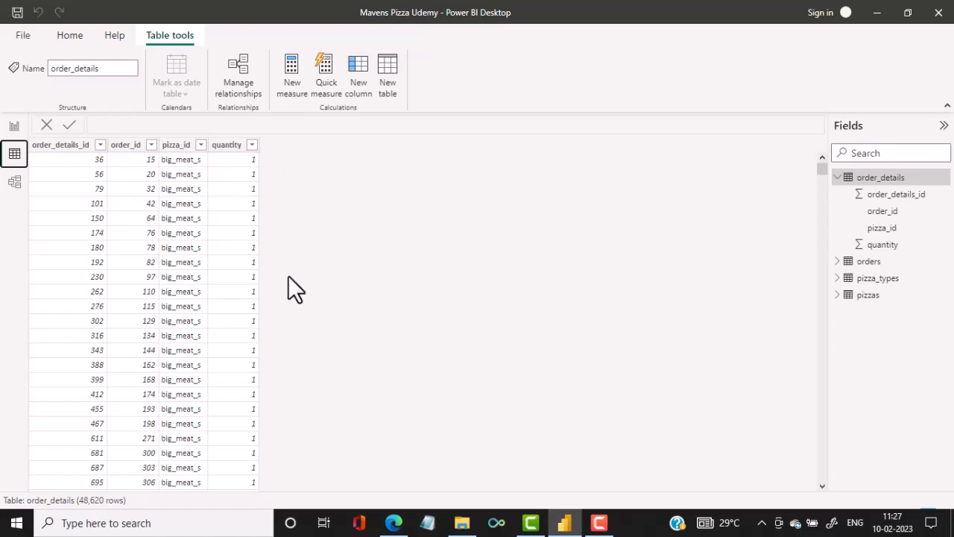
click(837, 295)
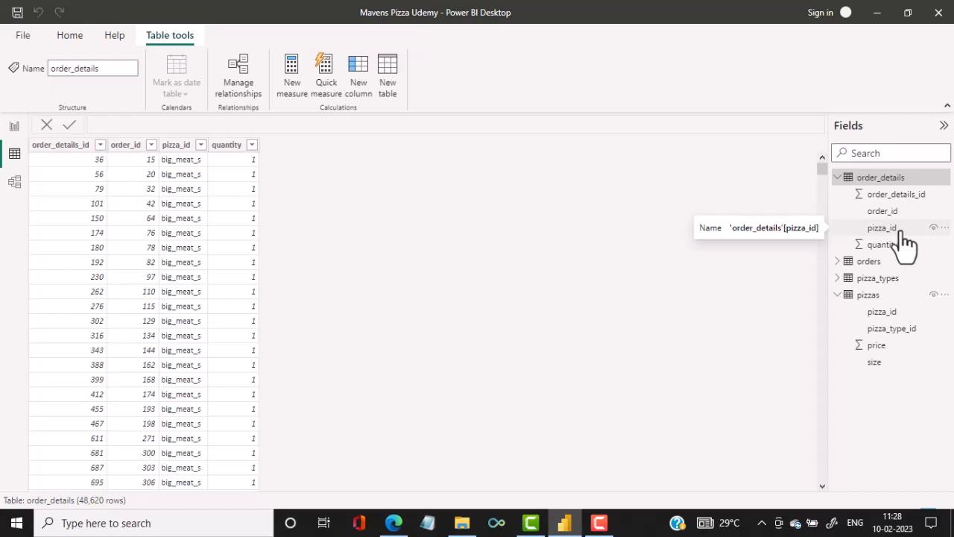
Start a new calculated column in order_details named Price and begin its formula with the LOOKUPVALUE function.
click(349, 81)
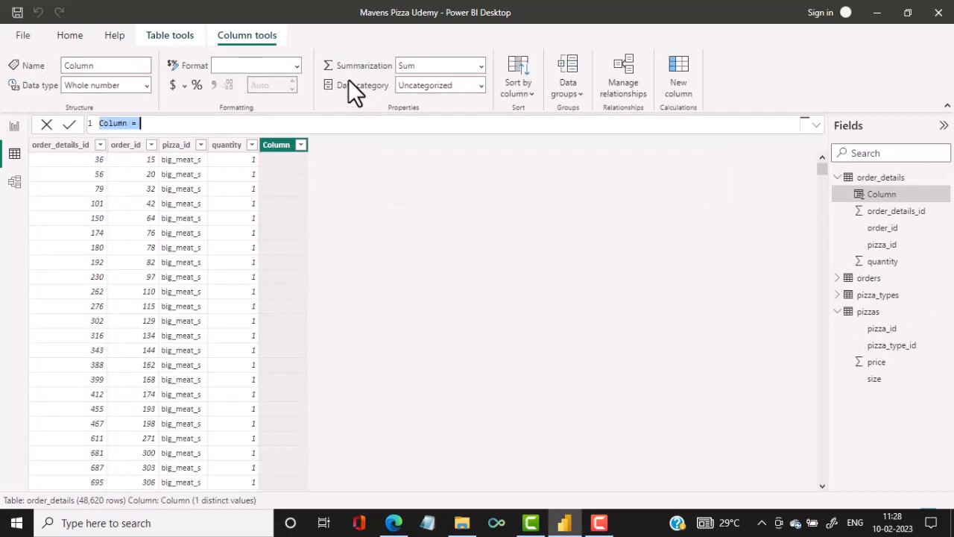
text(privr)
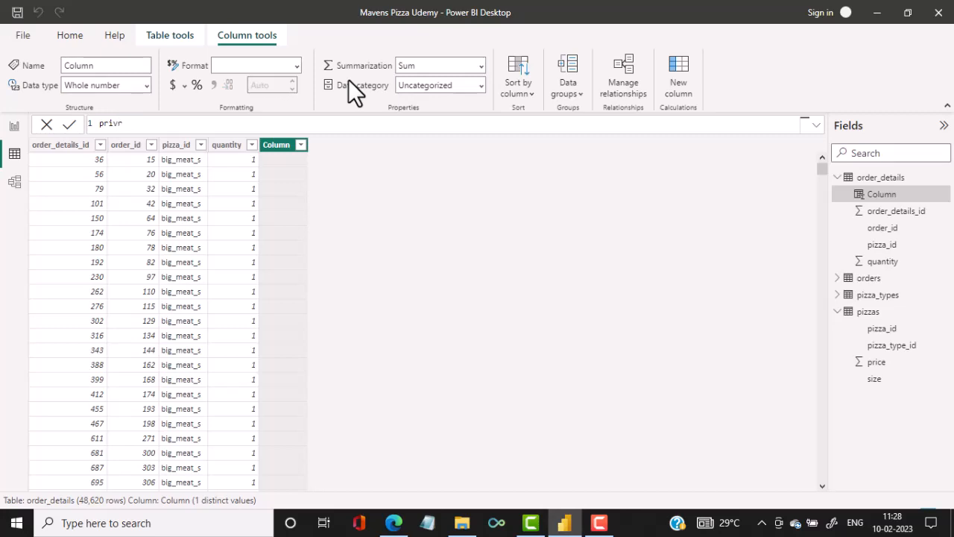
key(BackSpace)
key(BackSpace)
text(ce)
key(BackSpace)
key(BackSpace)
key(BackSpace)
key(BackSpace)
key(BackSpace)
text(price = l)
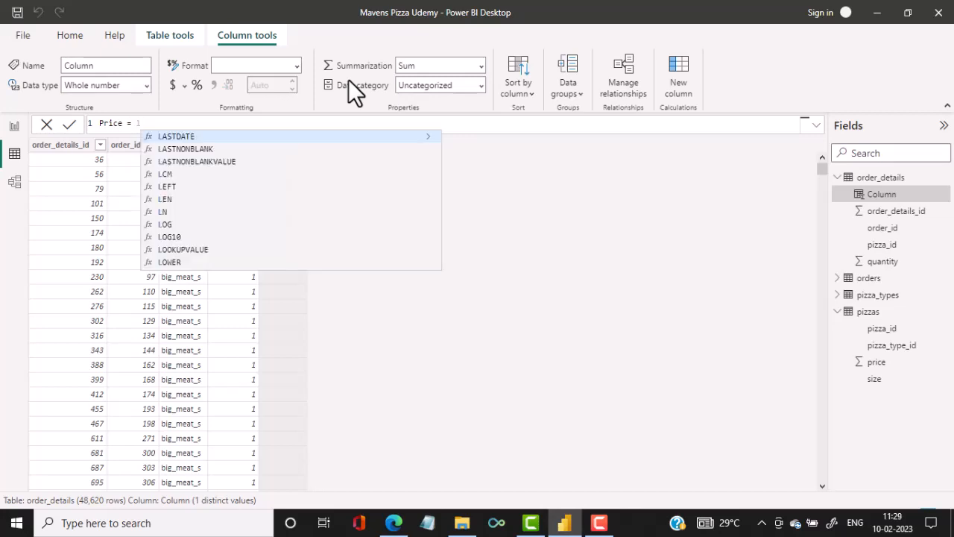
text(ook)
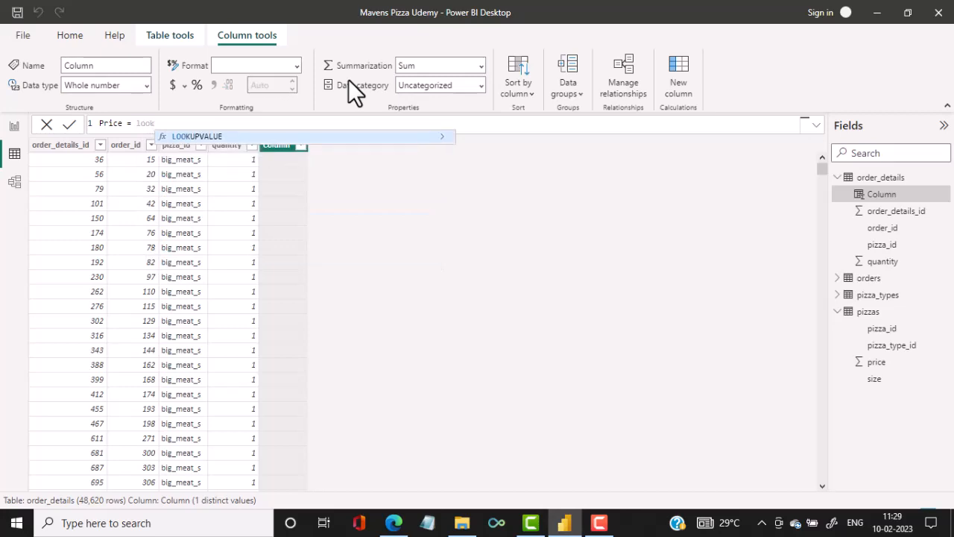
text(u)
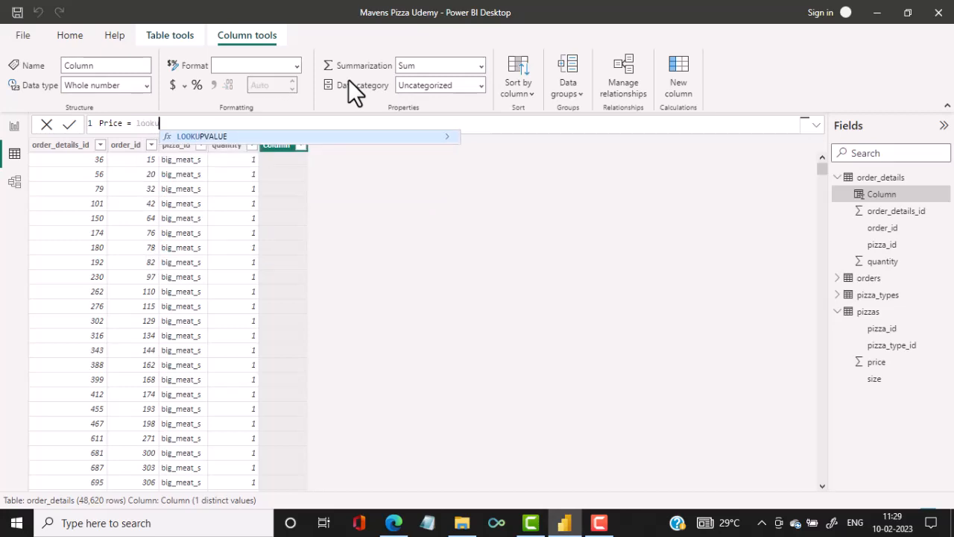
click(231, 137)
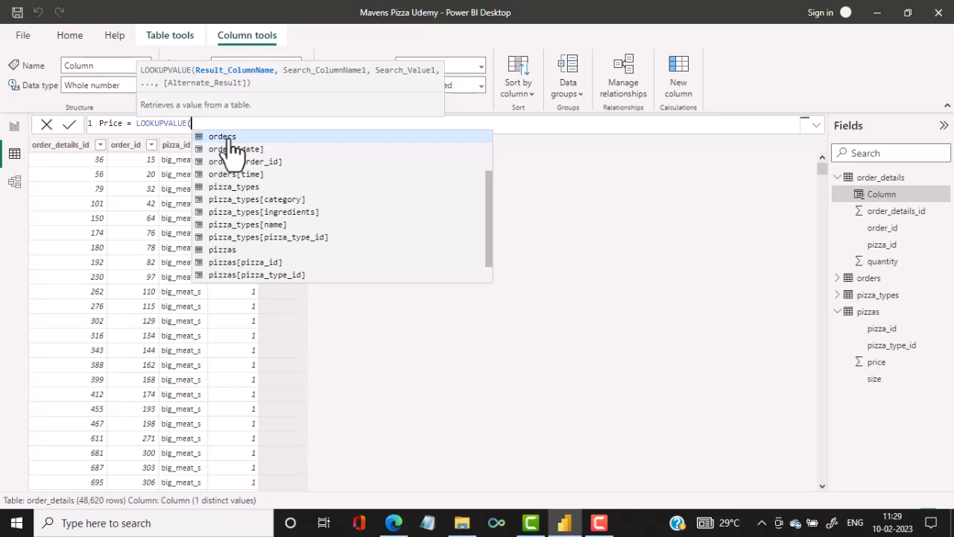
Complete the Price formula to return pizzas[price], searching pizzas[pizza_id] for order_details[pizza_id], and commit it.
text(price)
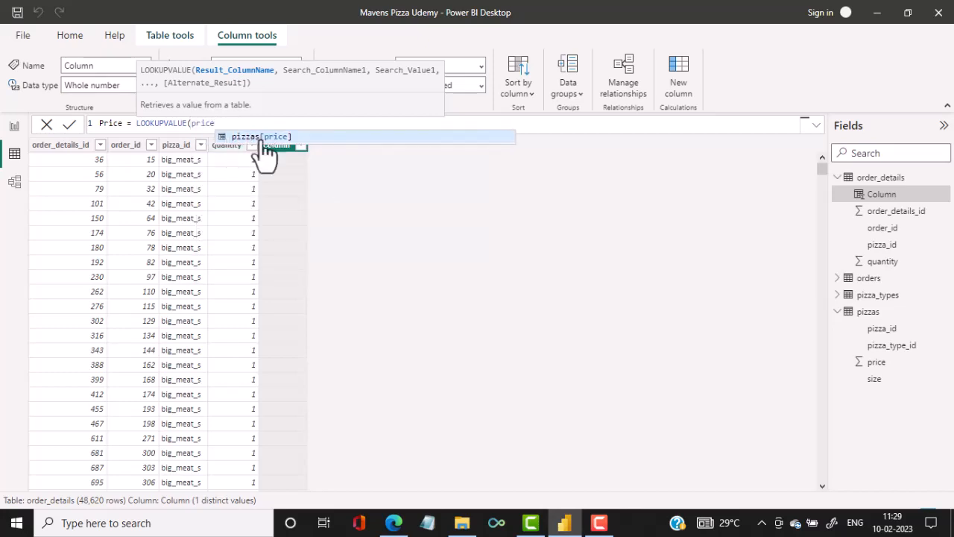
click(262, 139)
text(,)
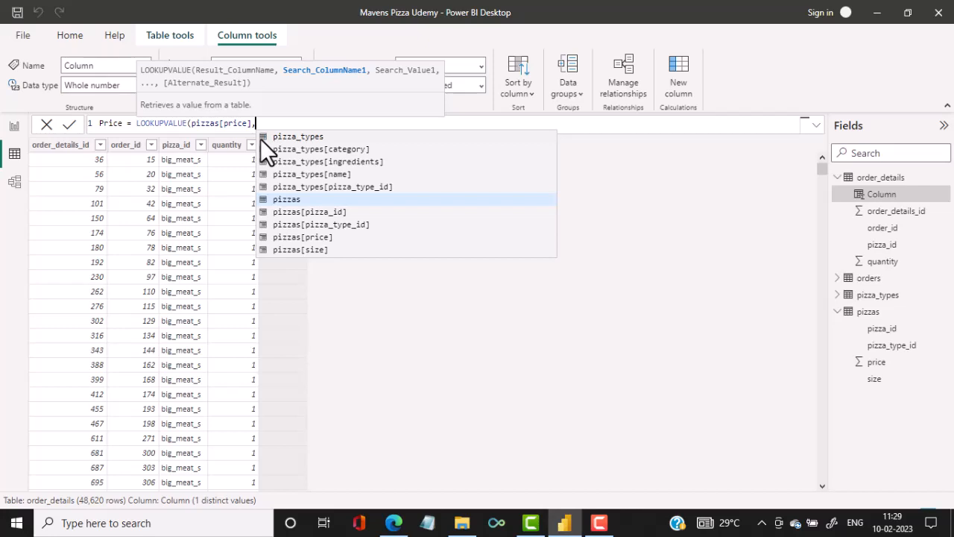
text(pizz)
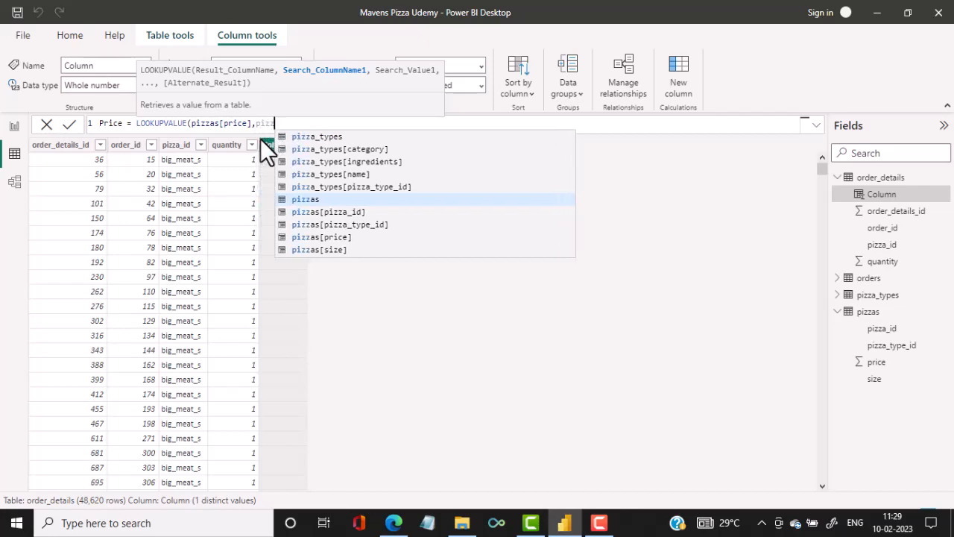
click(358, 212)
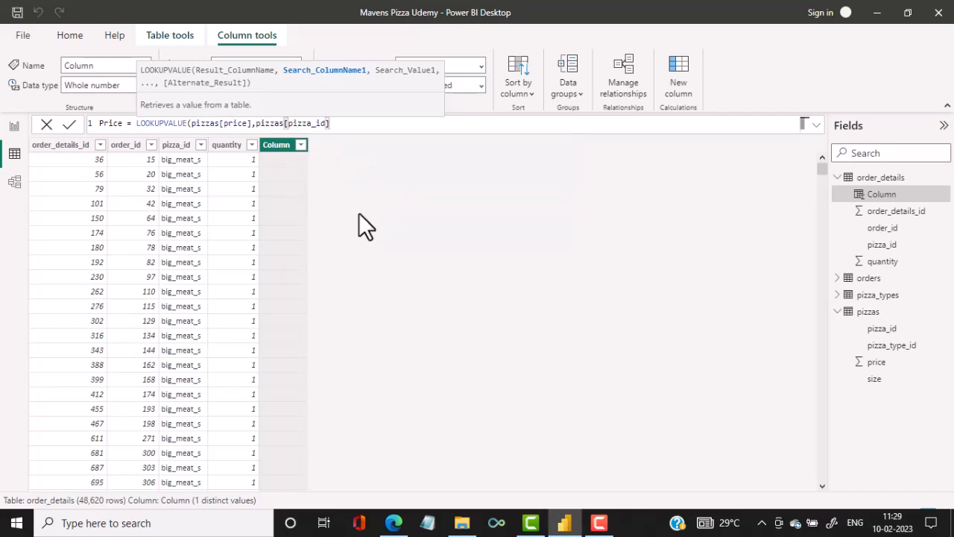
text(,)
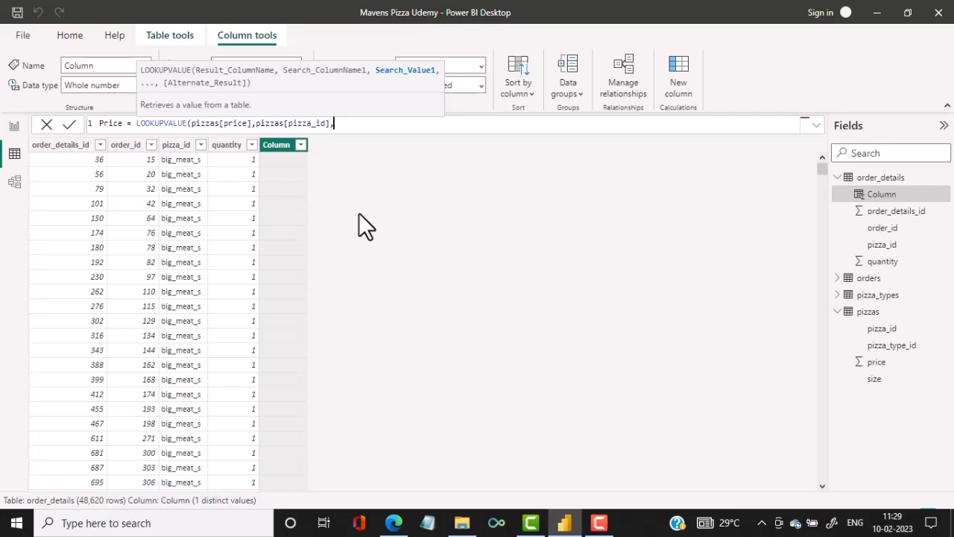
text(pizz)
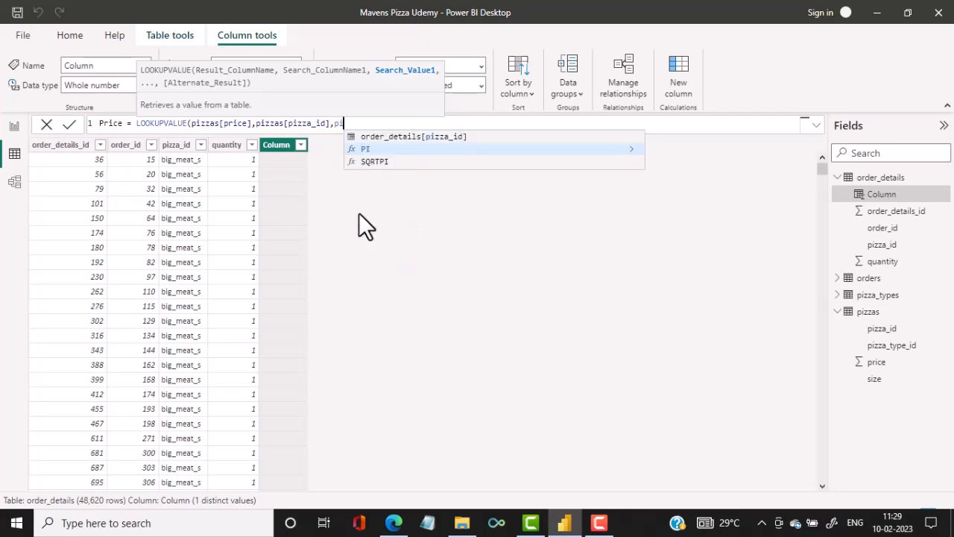
click(503, 138)
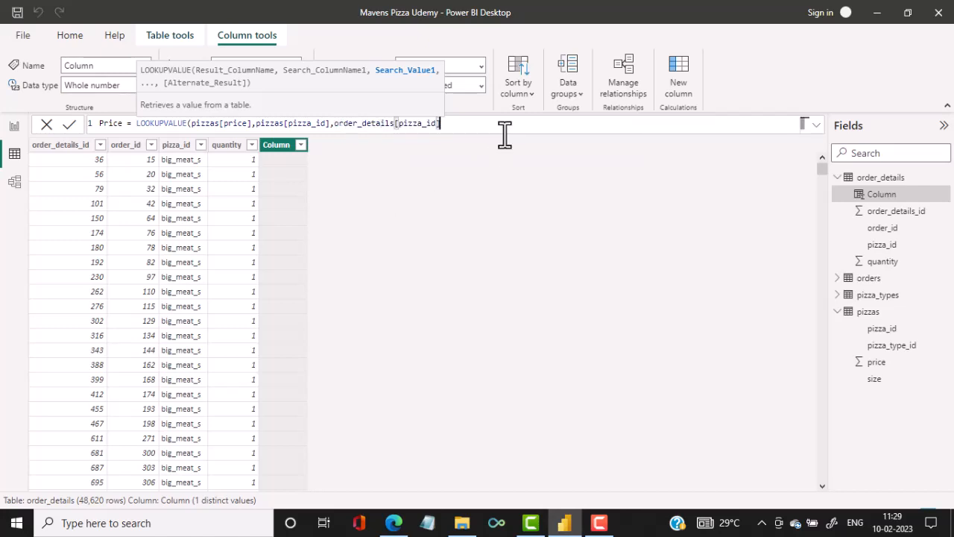
text())
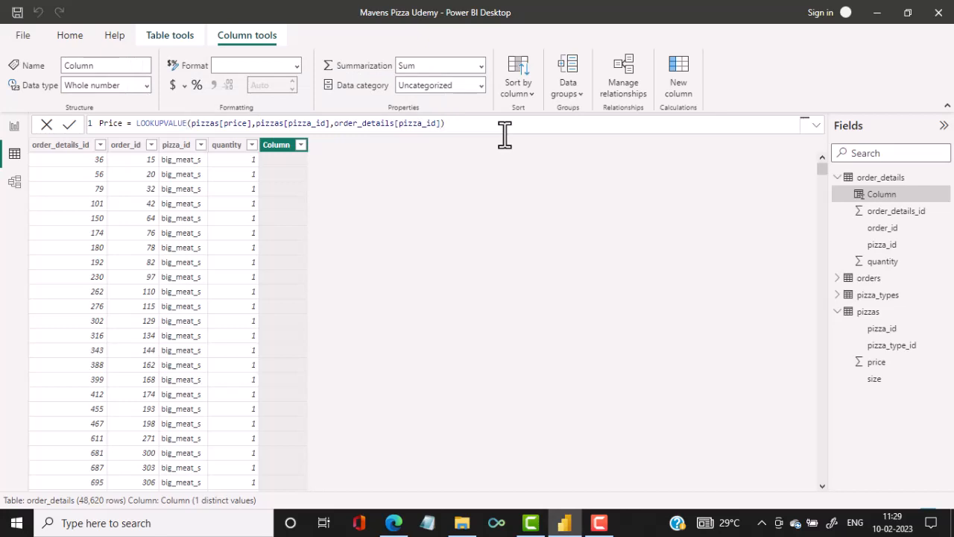
key(Return)
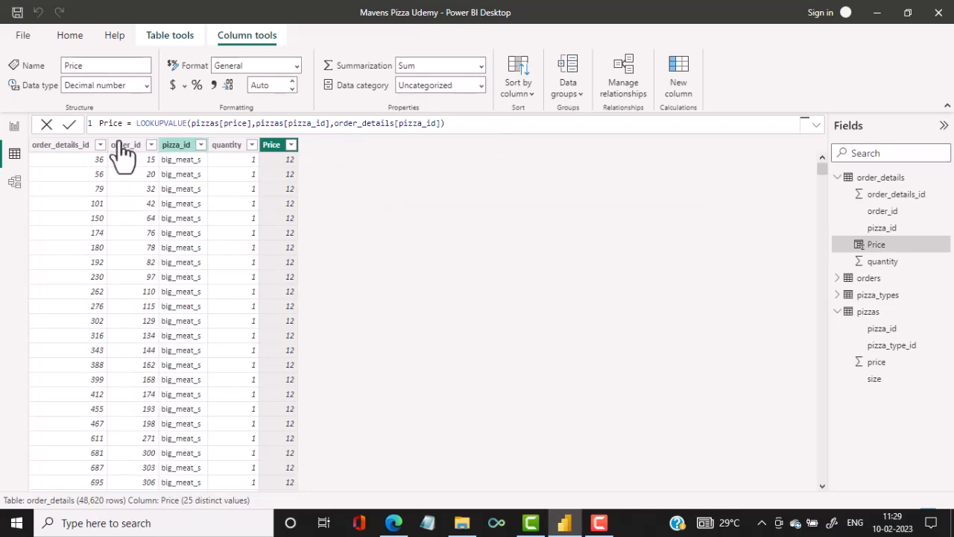
Examine the list of distinct values in the Price column without applying a filter.
click(291, 146)
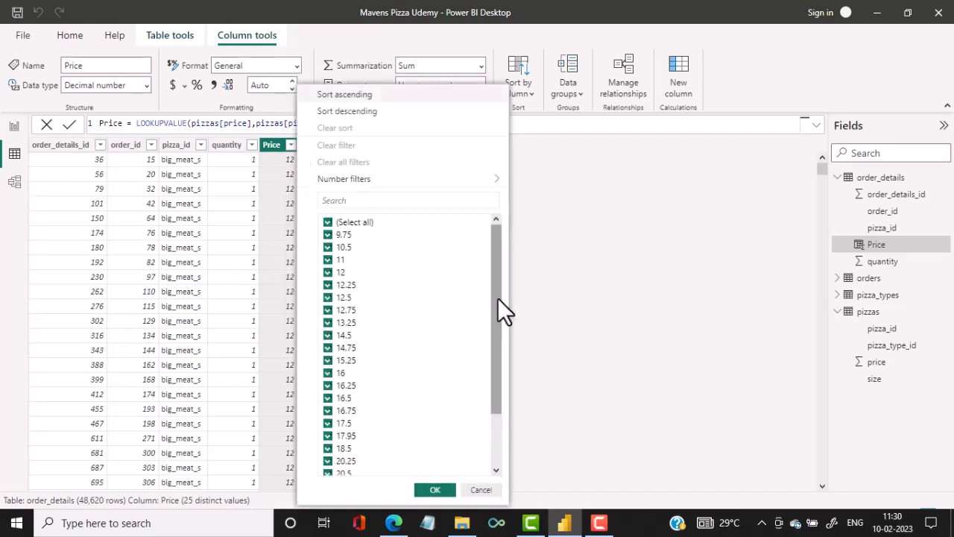
drag(497, 297, 481, 396)
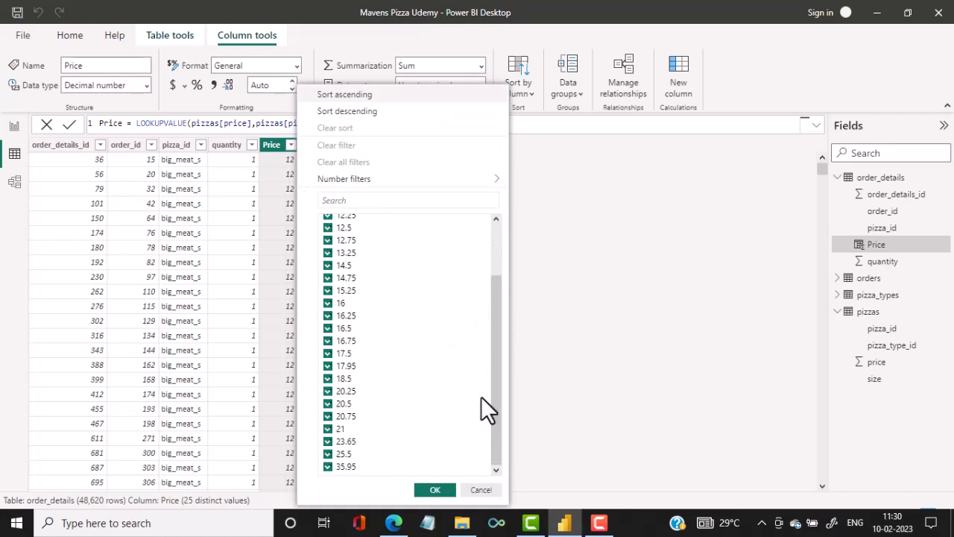
click(481, 490)
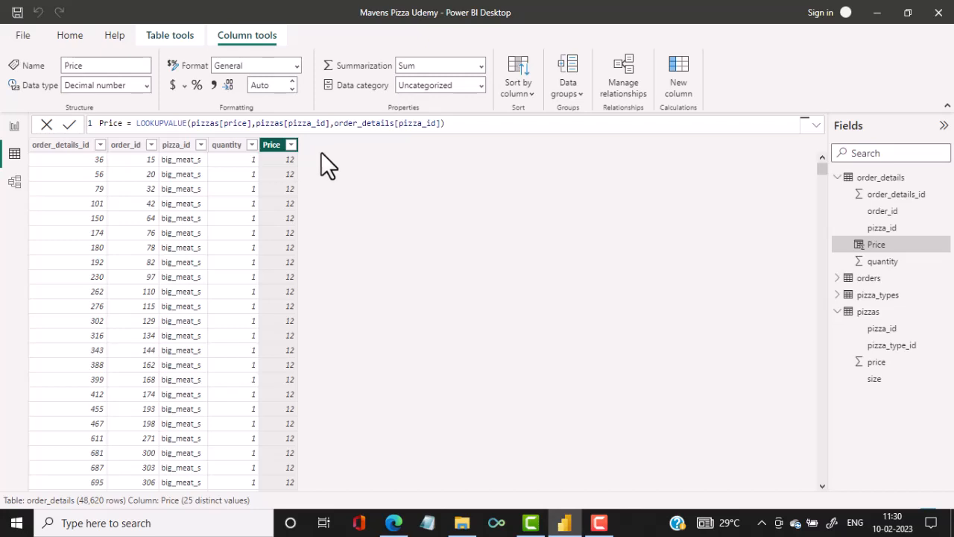
Start another calculated column in order_details and name it Sales.
click(60, 37)
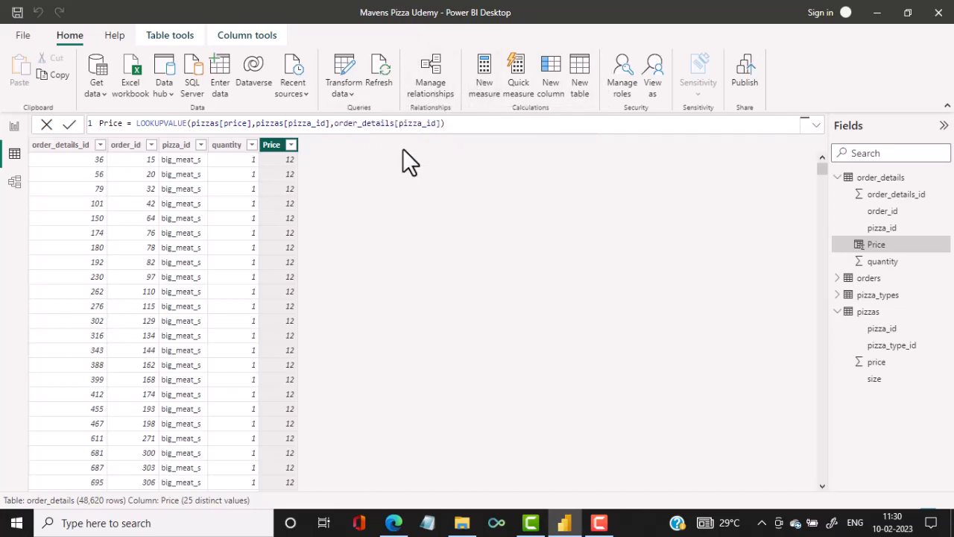
click(553, 81)
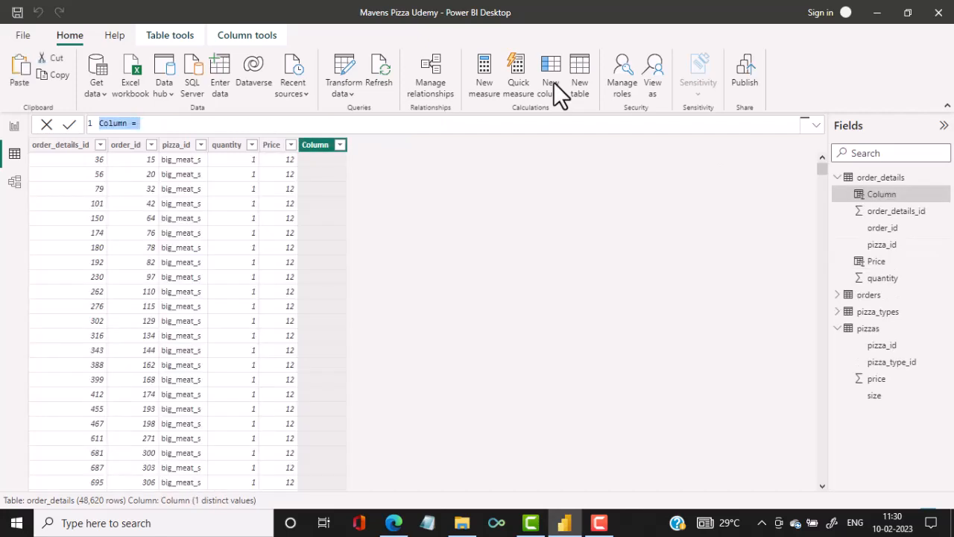
text(Sale)
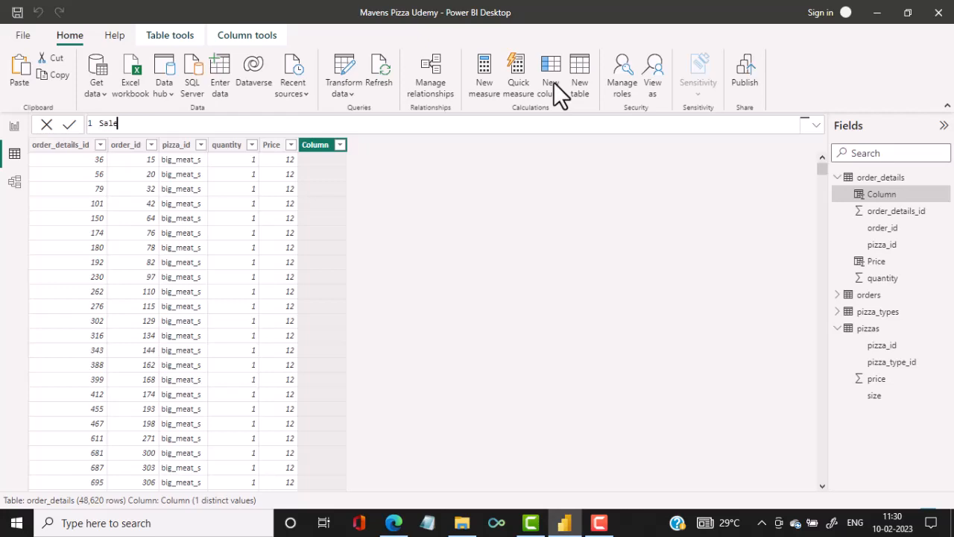
text(s = cal)
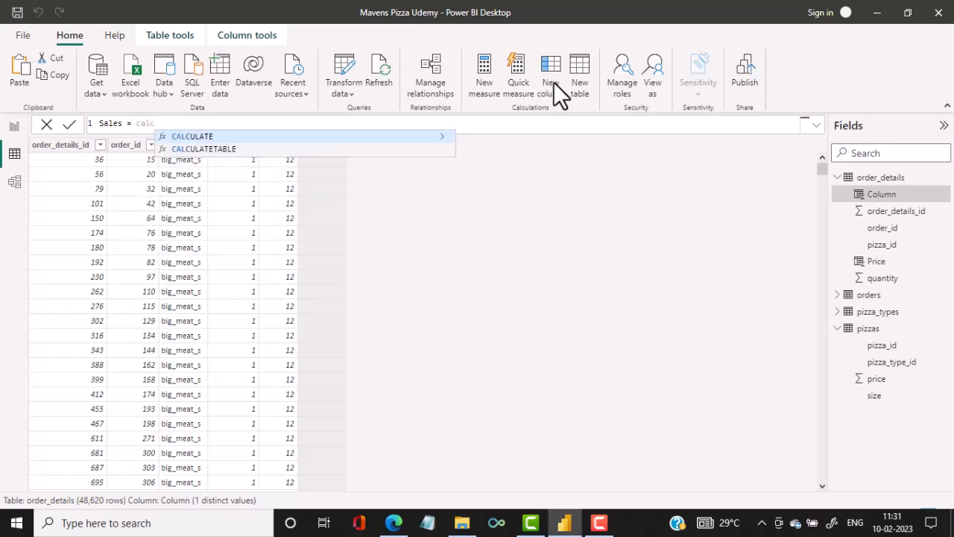
text(c)
key(BackSpace)
key(BackSpace)
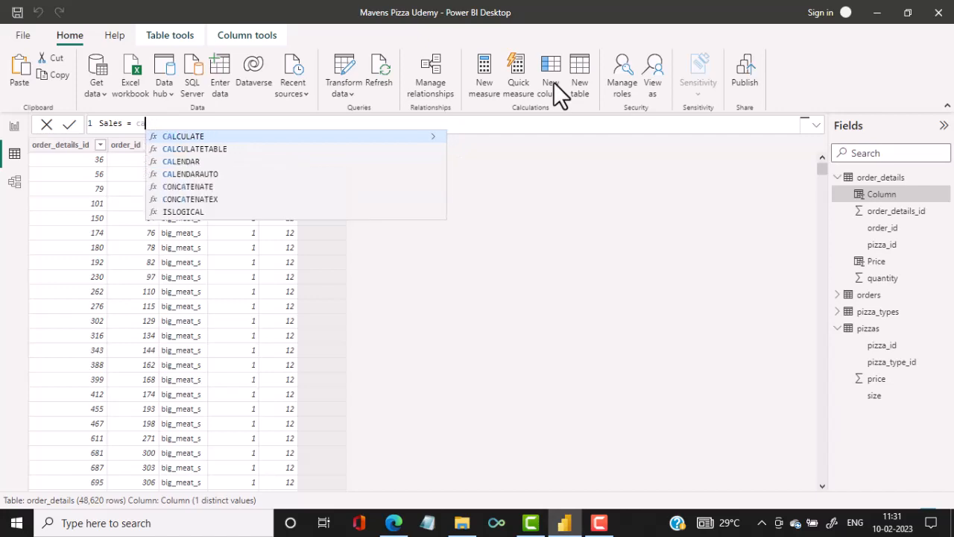
key(BackSpace)
key(BackSpace)
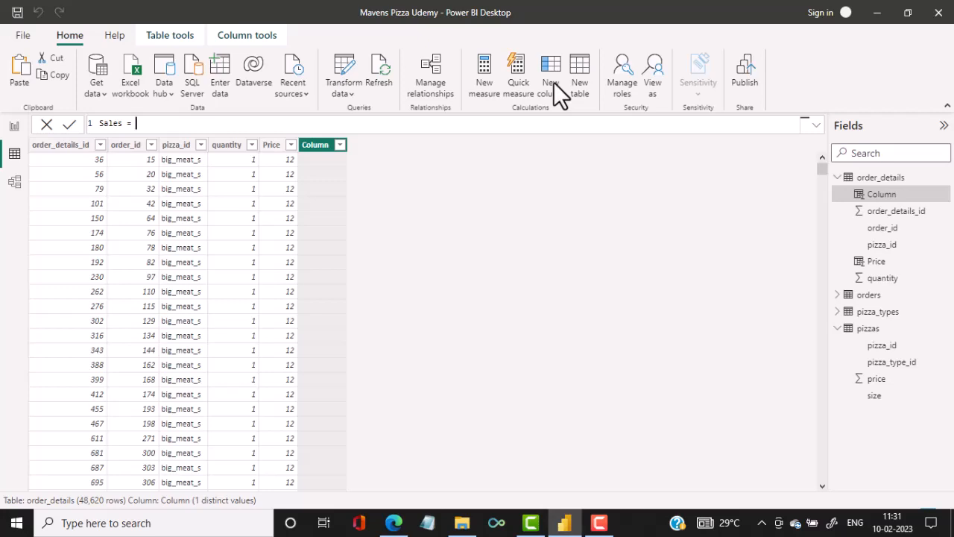
Define the Sales column as order_details[quantity]*order_details[Price] and commit the formula.
text(q)
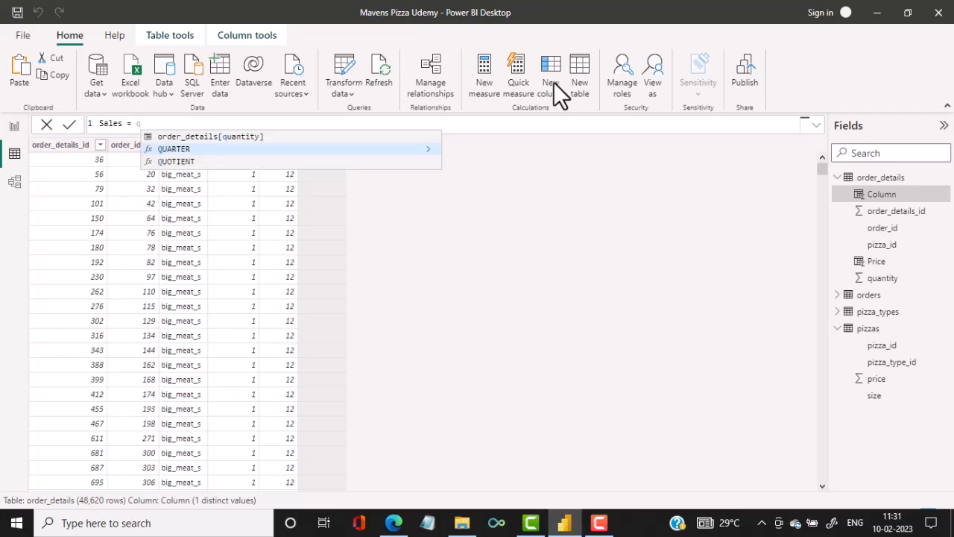
click(259, 137)
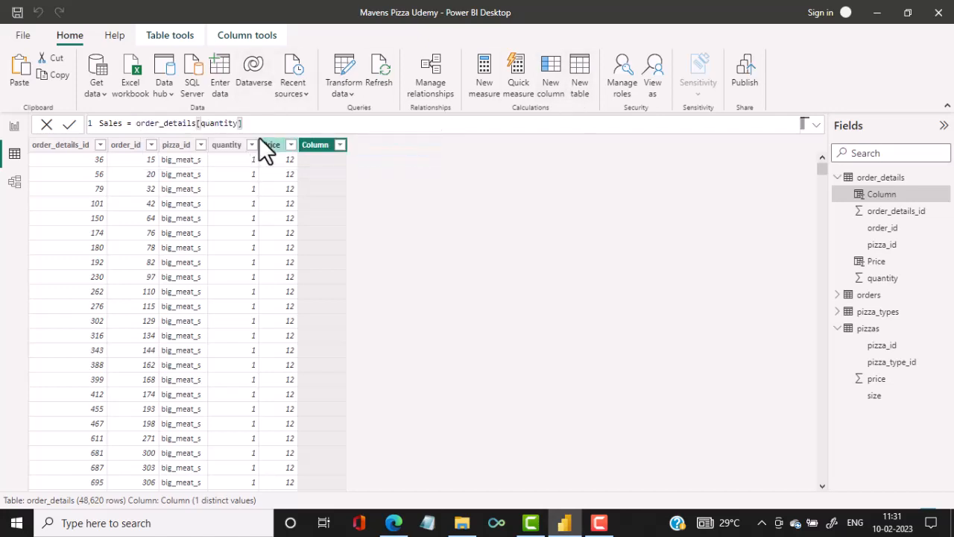
text(*price)
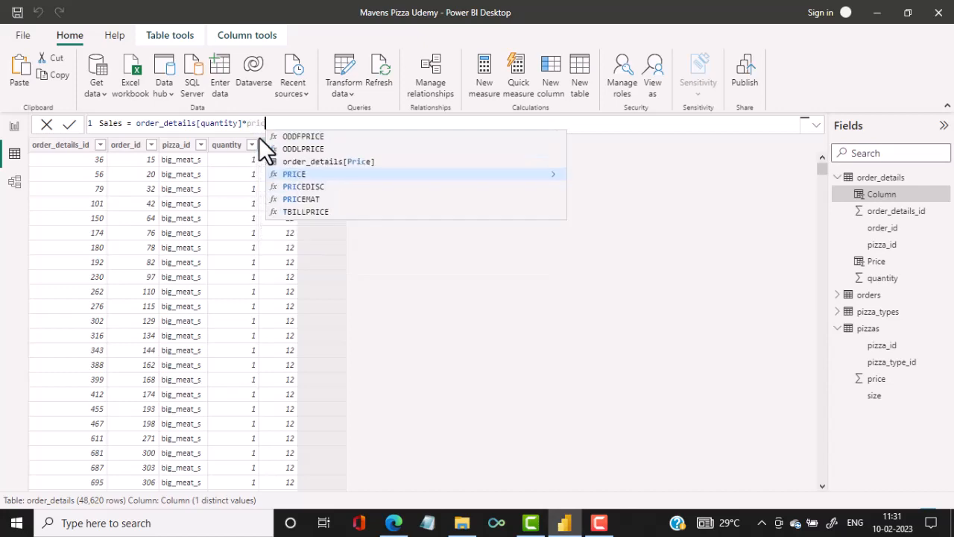
click(304, 162)
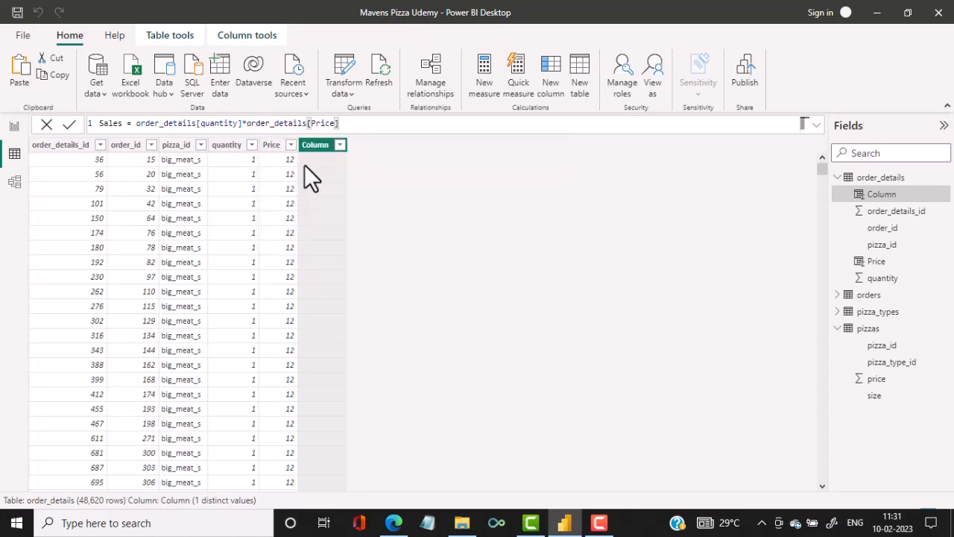
key(Return)
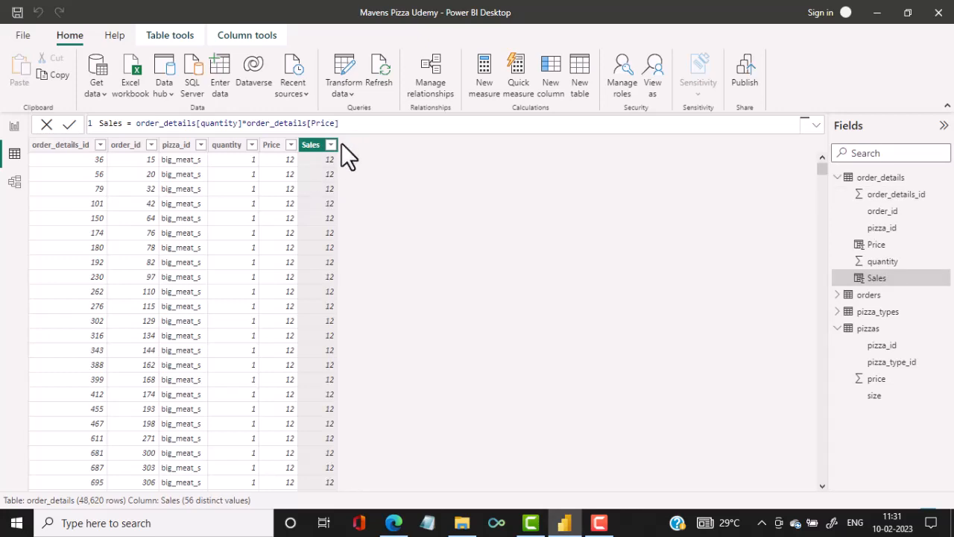
Examine the distinct values of the Sales column without filtering, and return to the report page.
click(331, 146)
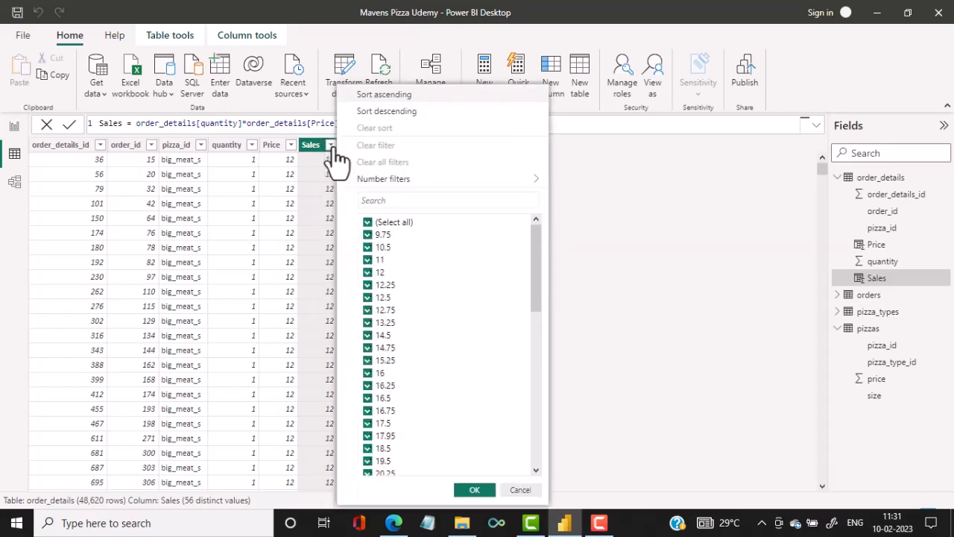
click(617, 207)
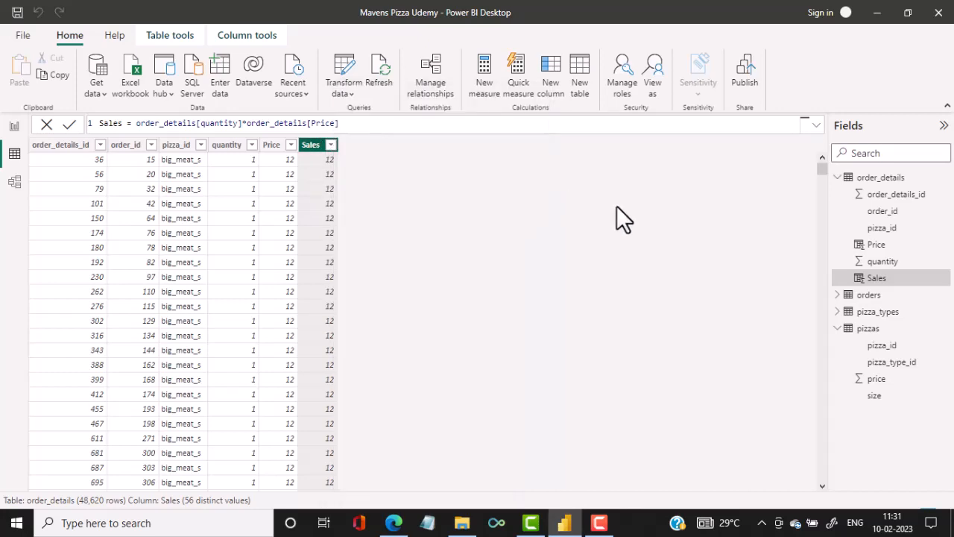
click(15, 128)
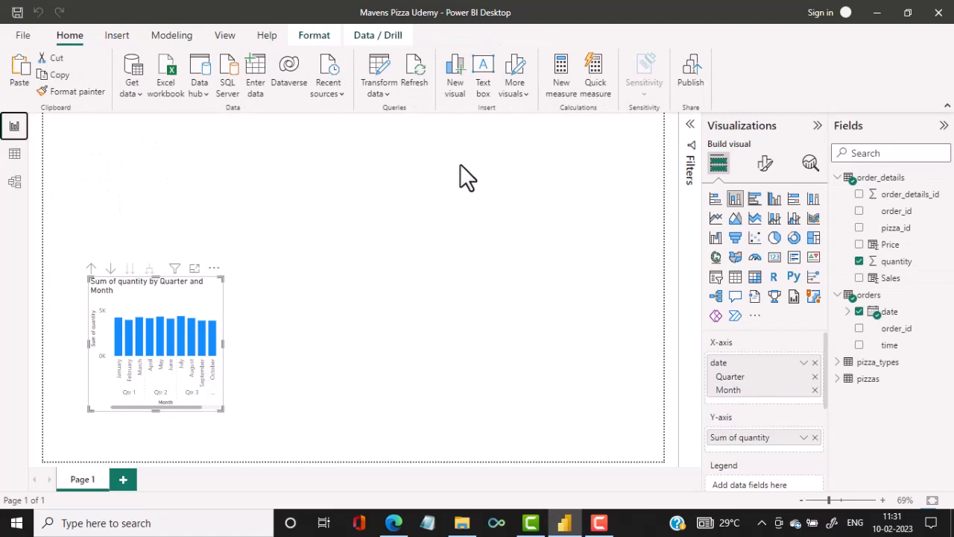
click(774, 258)
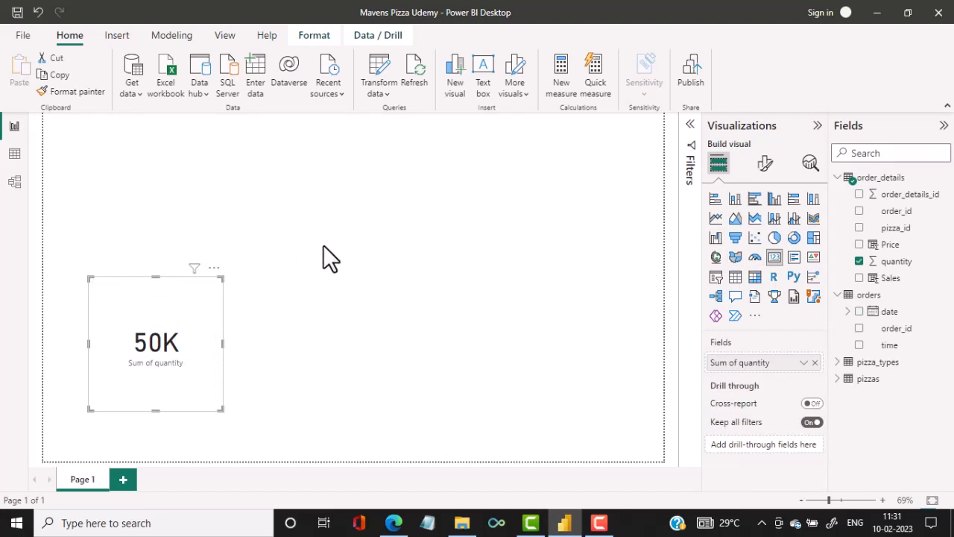
click(320, 267)
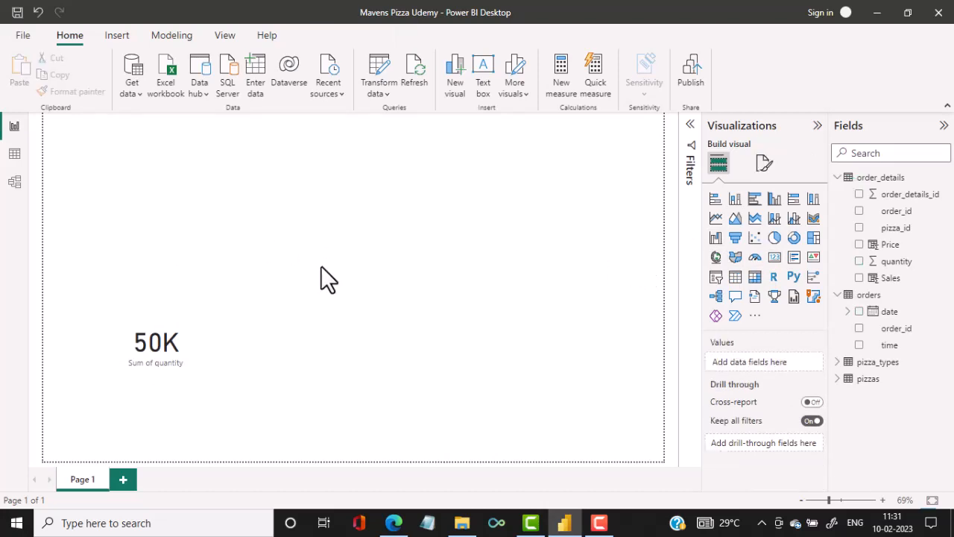
key(ctrl+z)
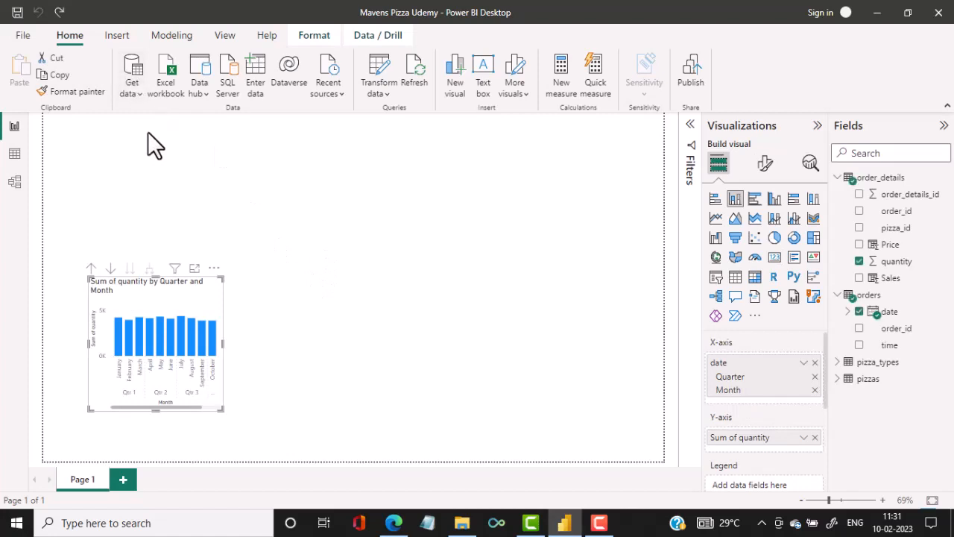
Add a card visual showing the sum of Sales and place it above the quantity chart, near the page's left edge.
click(147, 134)
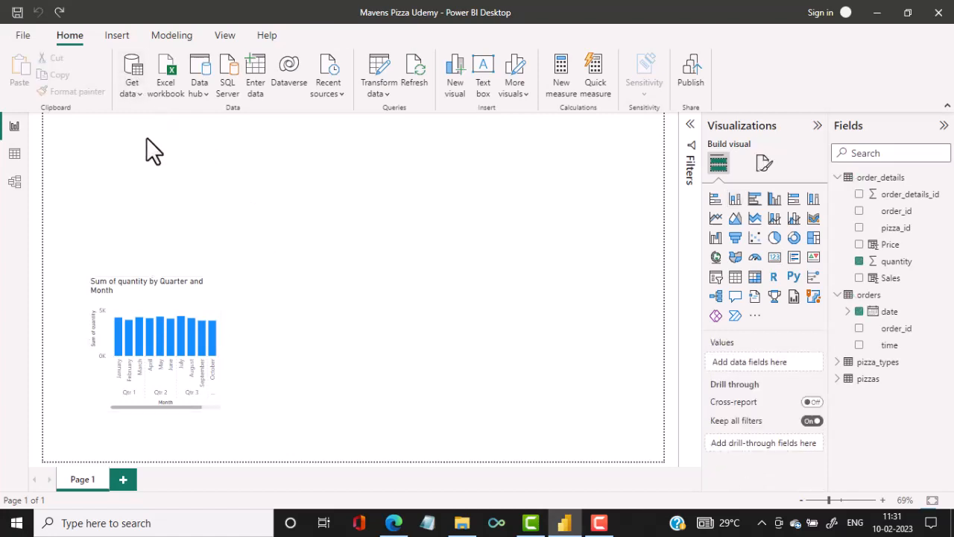
click(775, 258)
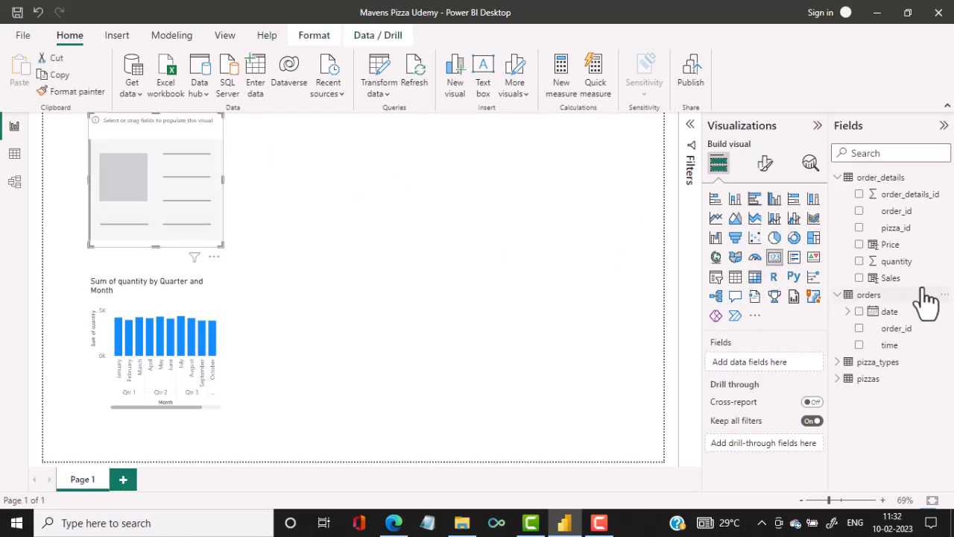
click(860, 279)
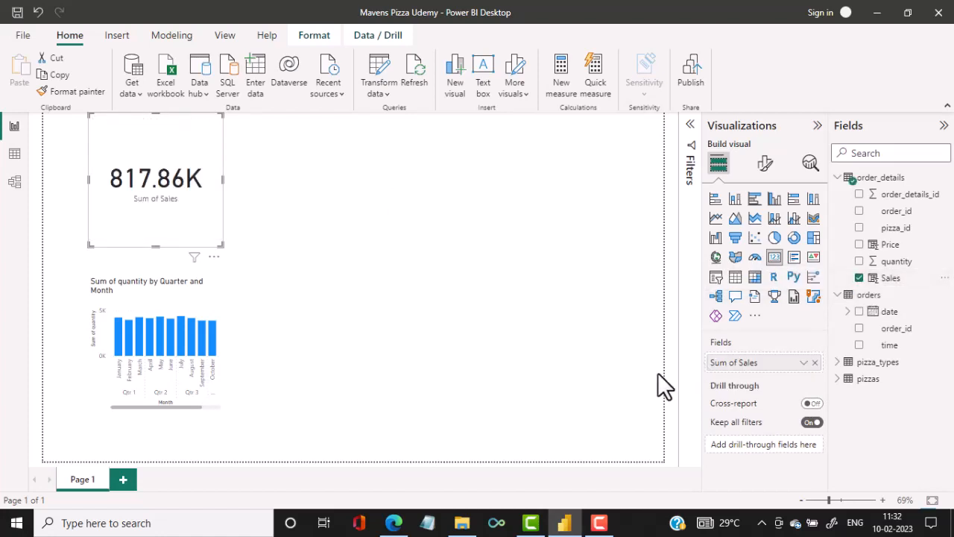
drag(136, 218, 110, 217)
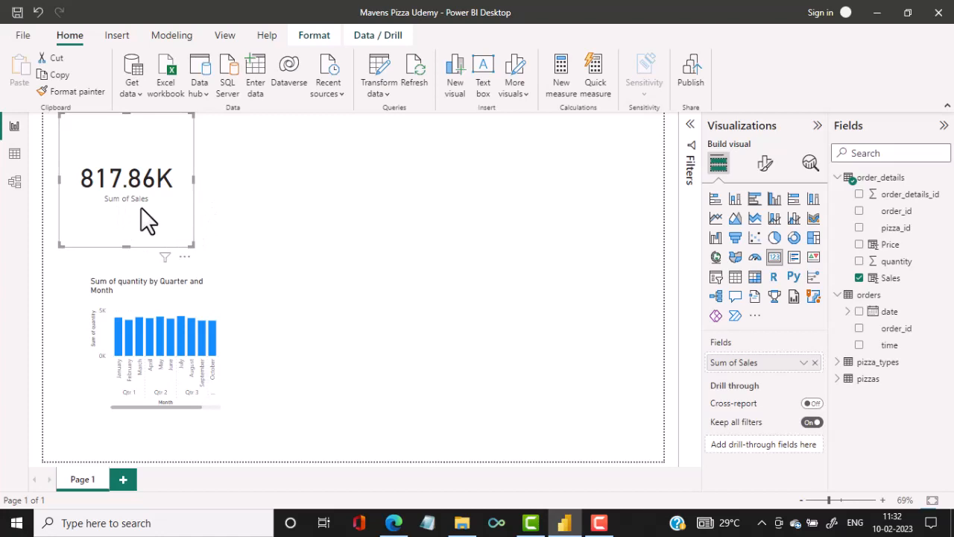
Format the Sales column of order_details as Currency.
click(900, 277)
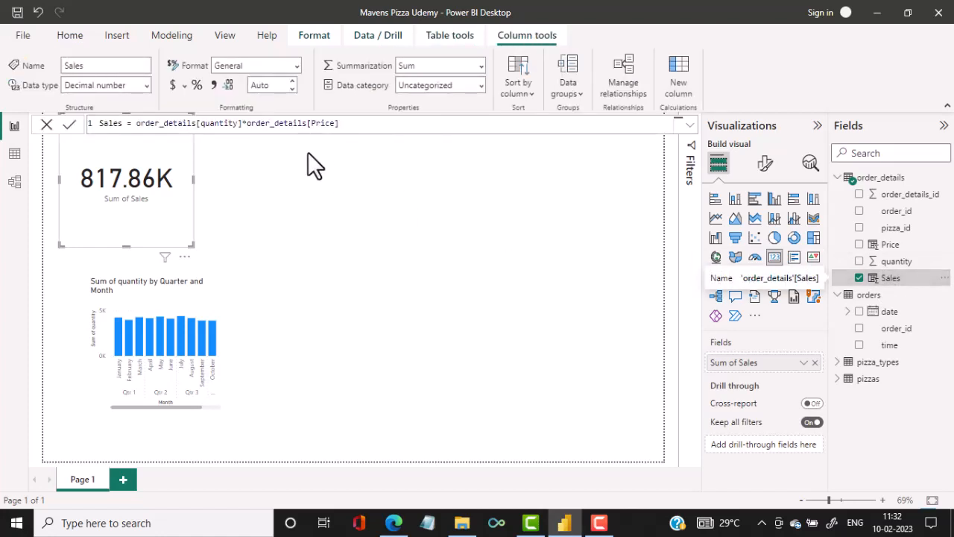
click(295, 67)
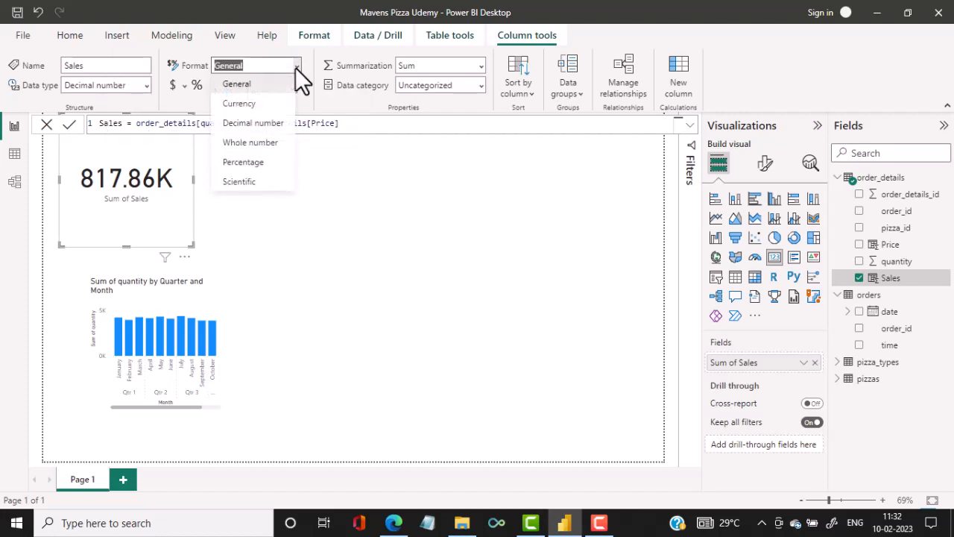
click(273, 105)
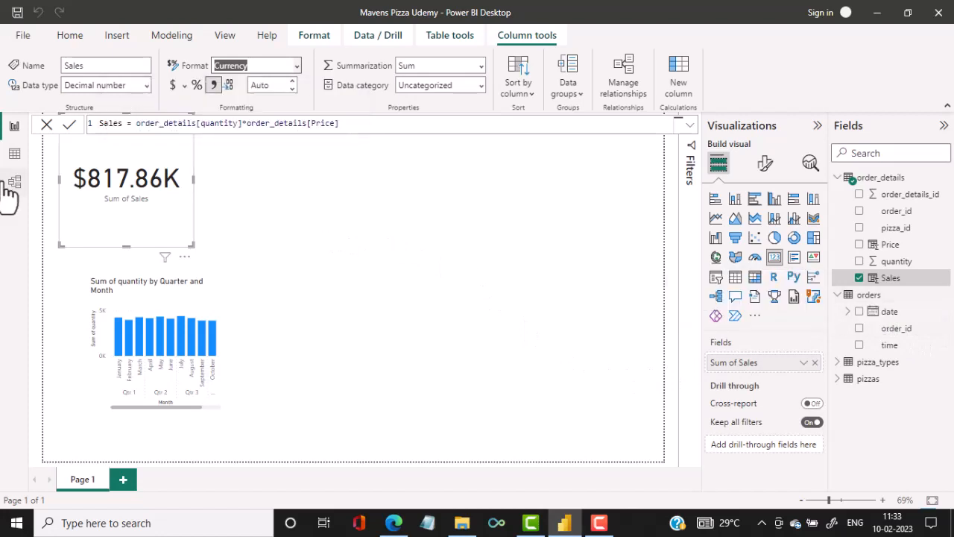
Examine the order_id column of the orders table in the data view and return to the report page.
click(14, 154)
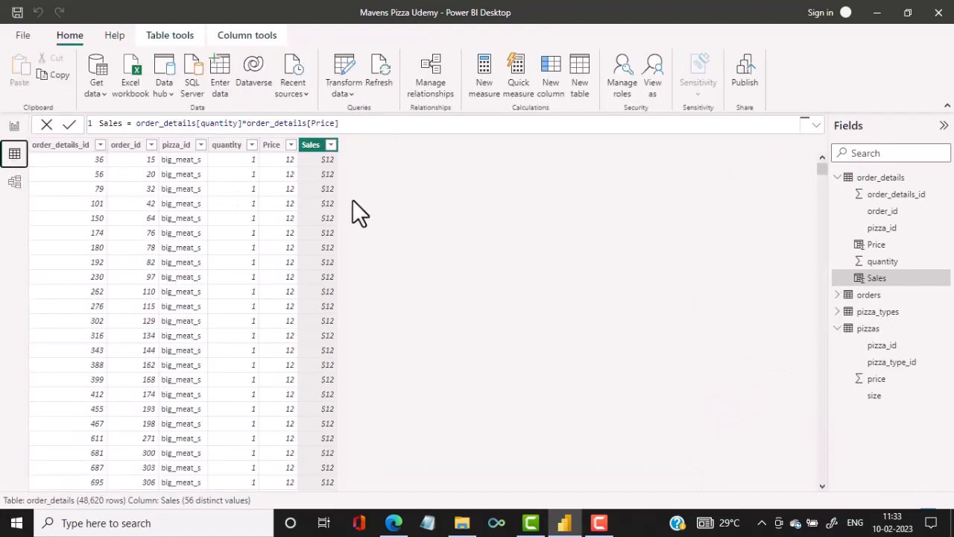
click(869, 299)
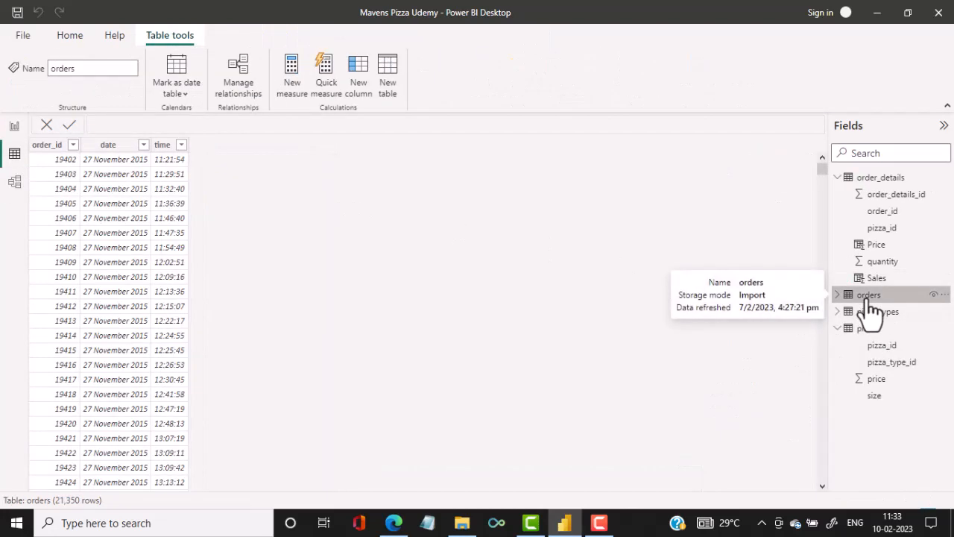
click(48, 146)
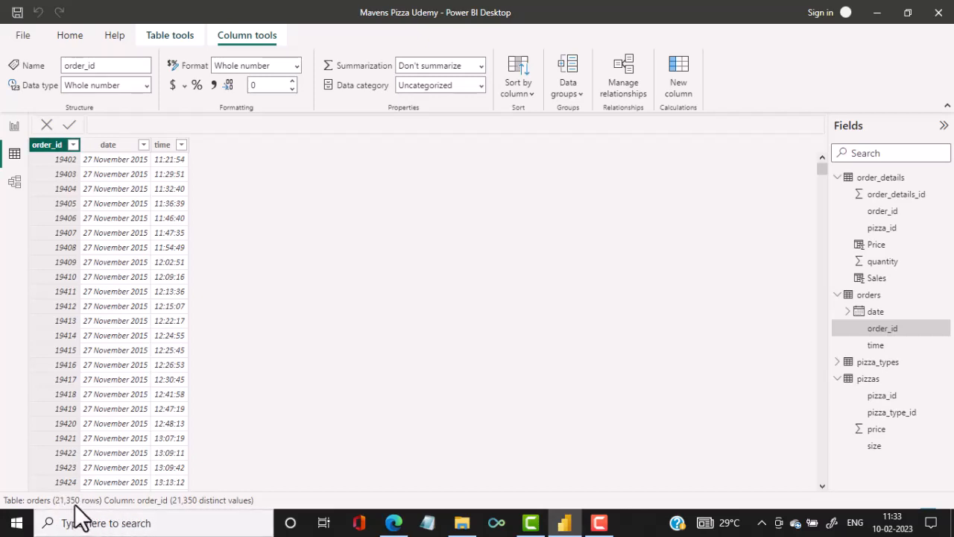
click(14, 126)
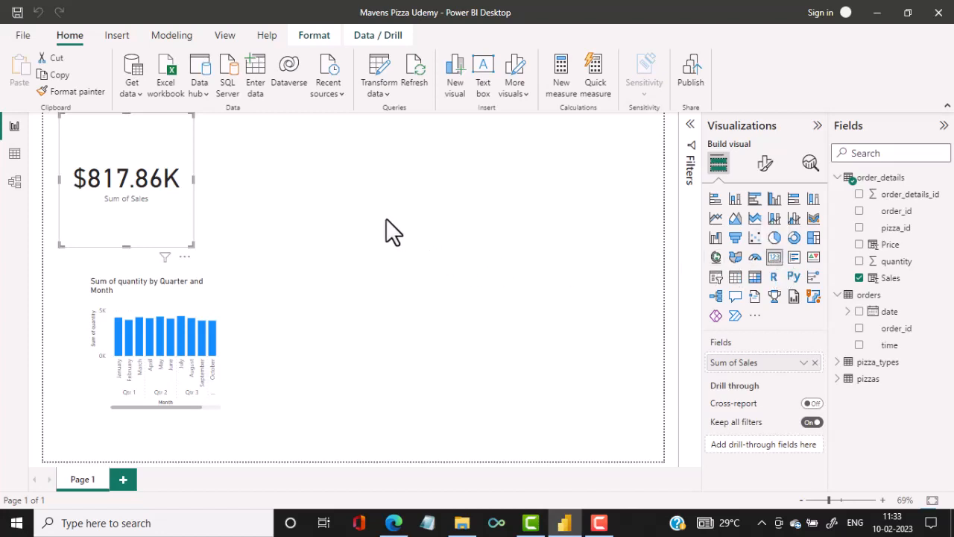
Add a second card visual beside the Sales card showing the count of order_id from the orders table.
click(281, 171)
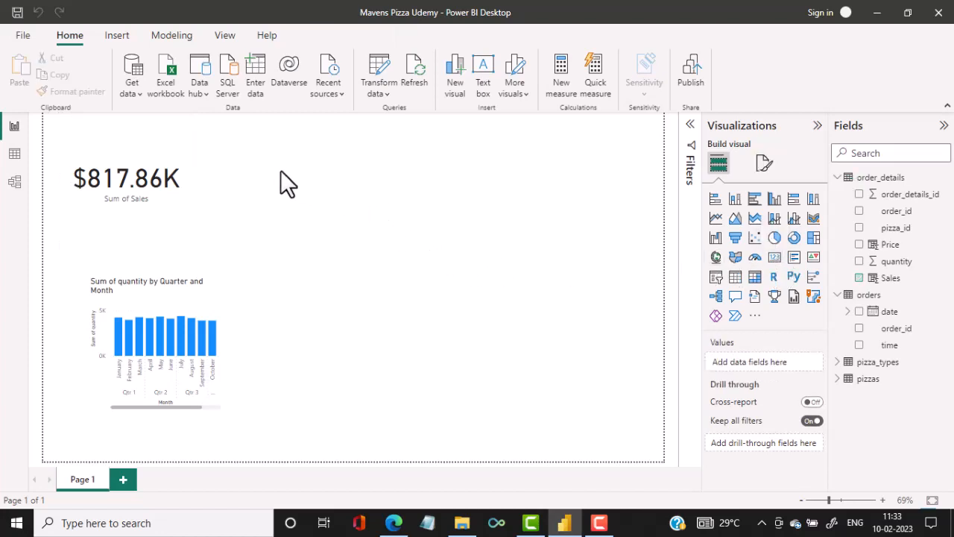
click(776, 261)
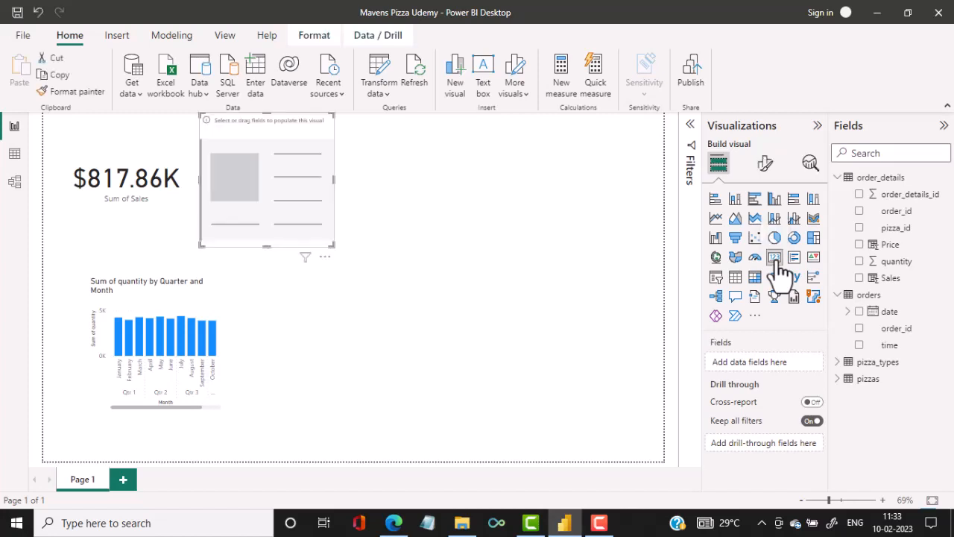
click(920, 149)
click(859, 329)
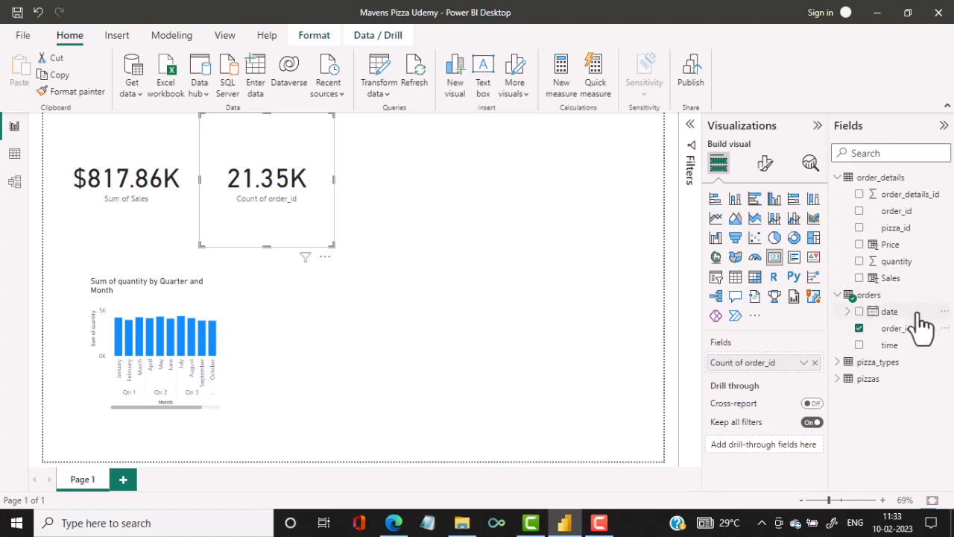
Set the callout value display units of the order_id count card to None.
click(891, 333)
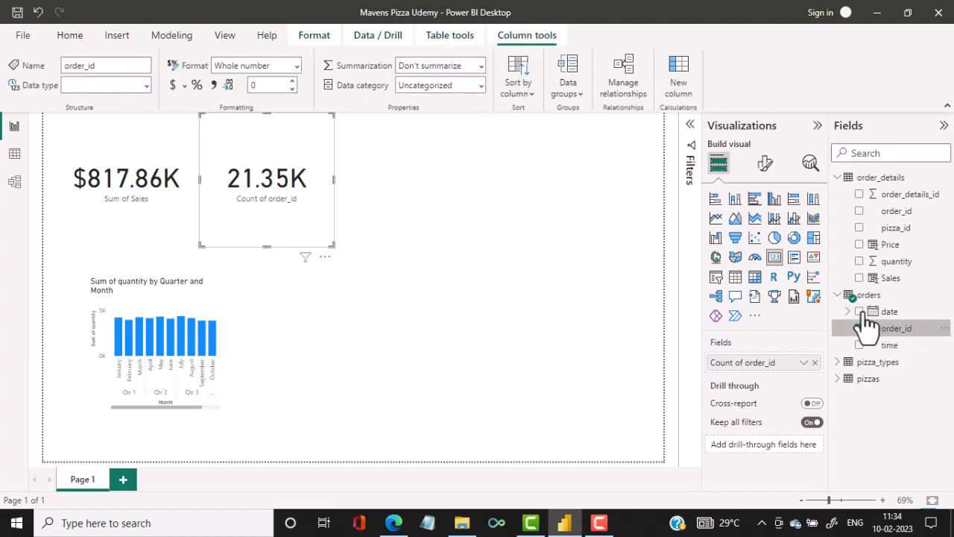
click(767, 173)
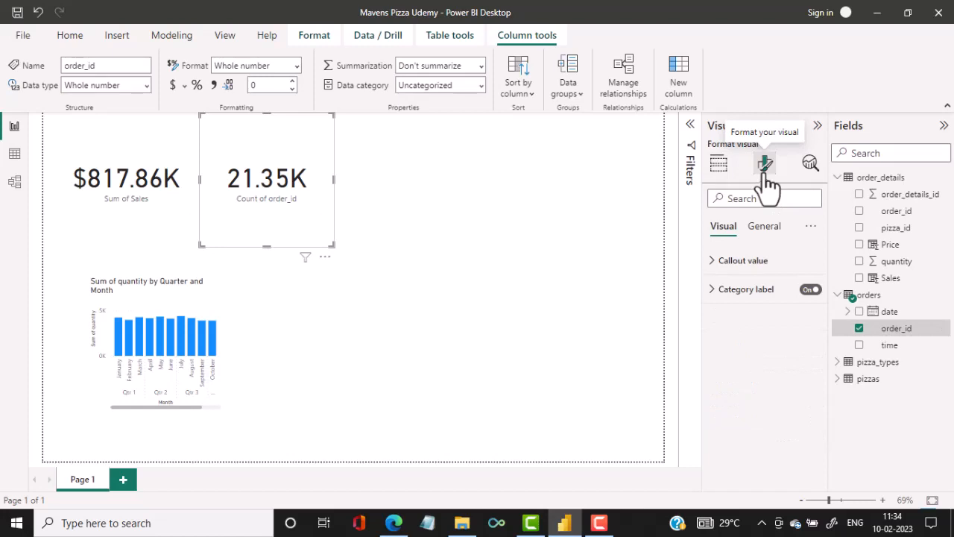
click(713, 261)
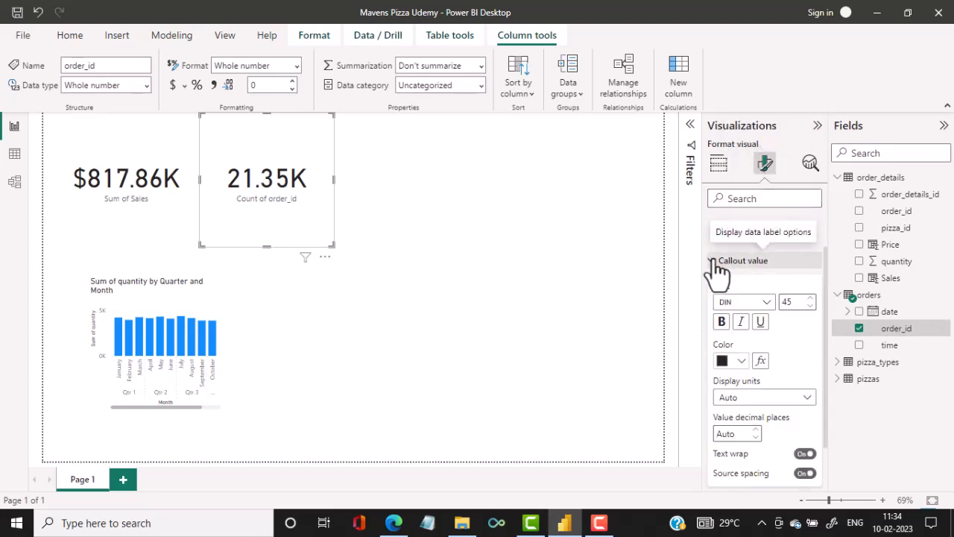
click(792, 403)
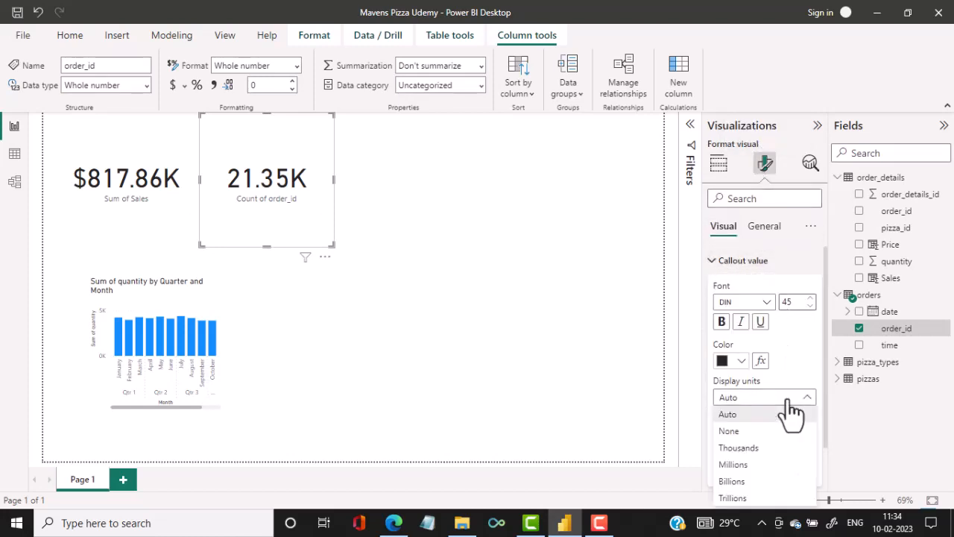
click(730, 430)
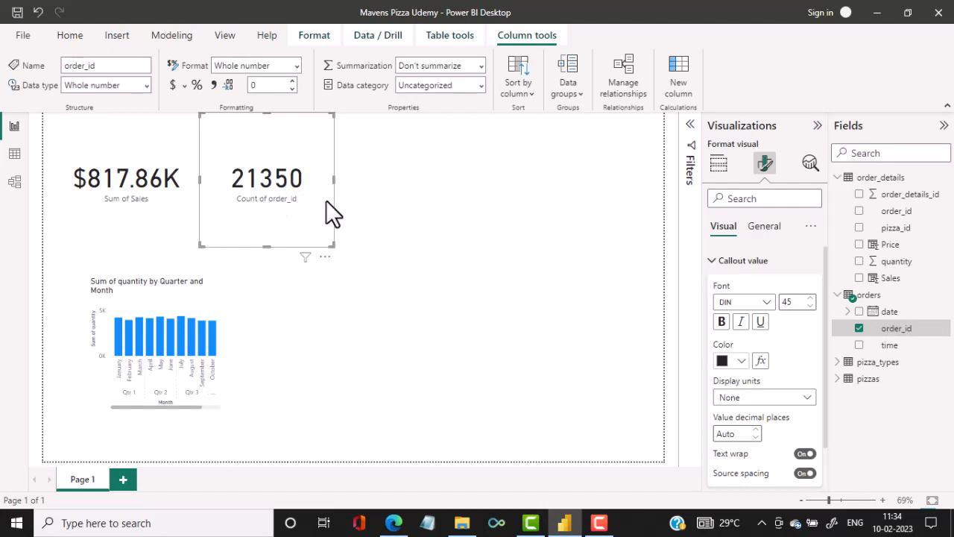
Check the card's order count against the orders table, and test cross-filtering the cards by January and May before clearing the selection.
click(11, 165)
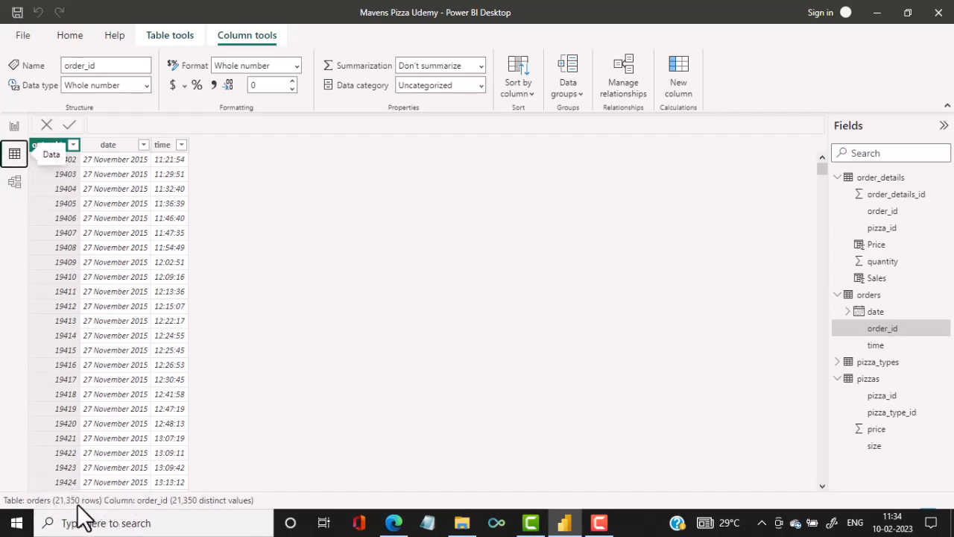
click(14, 126)
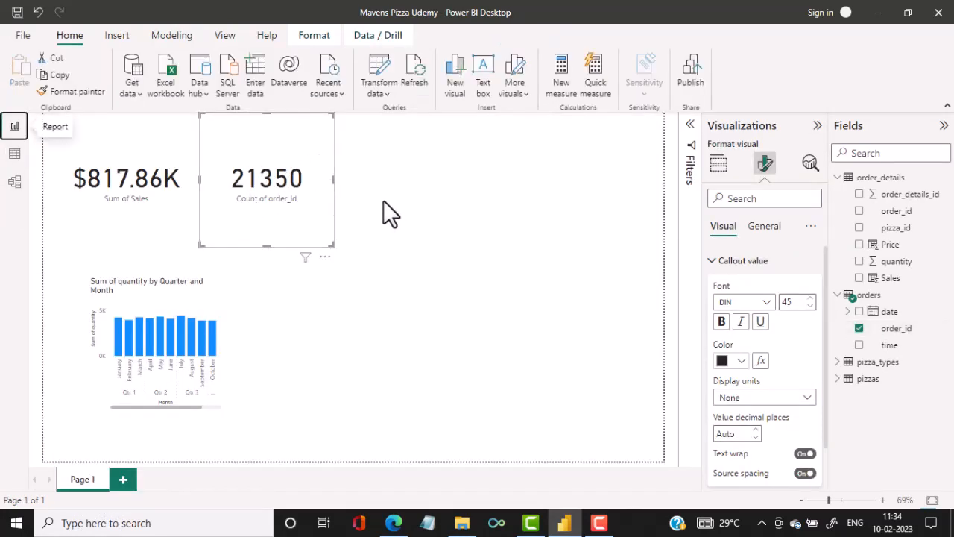
click(116, 332)
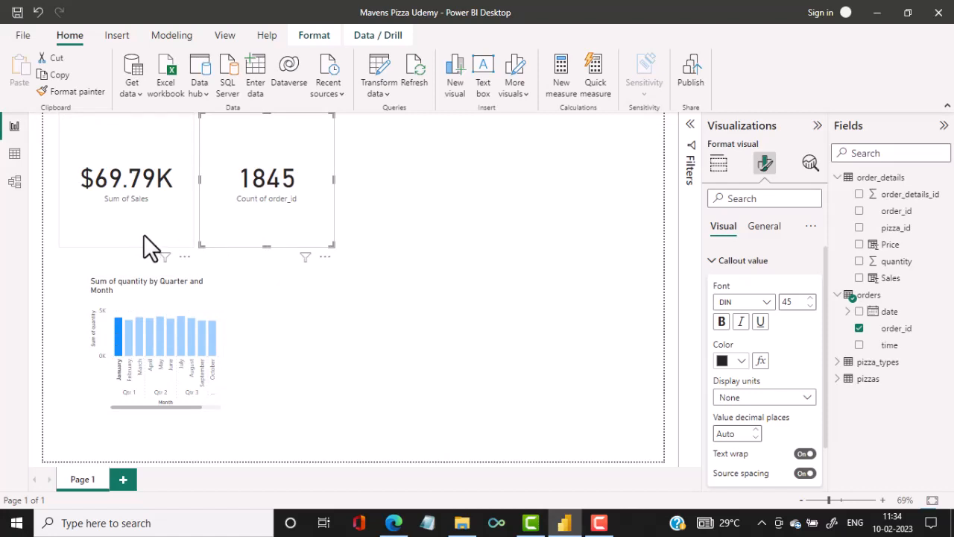
click(161, 338)
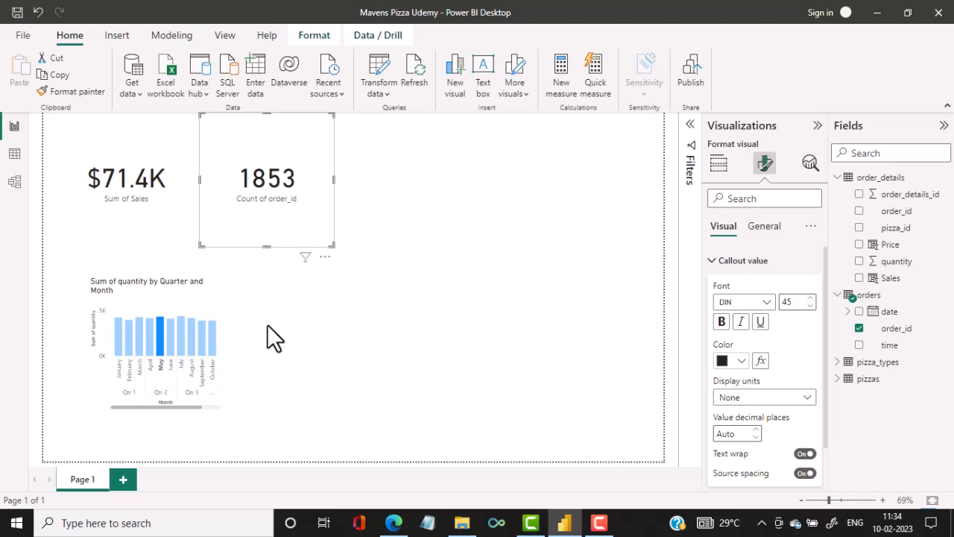
click(268, 326)
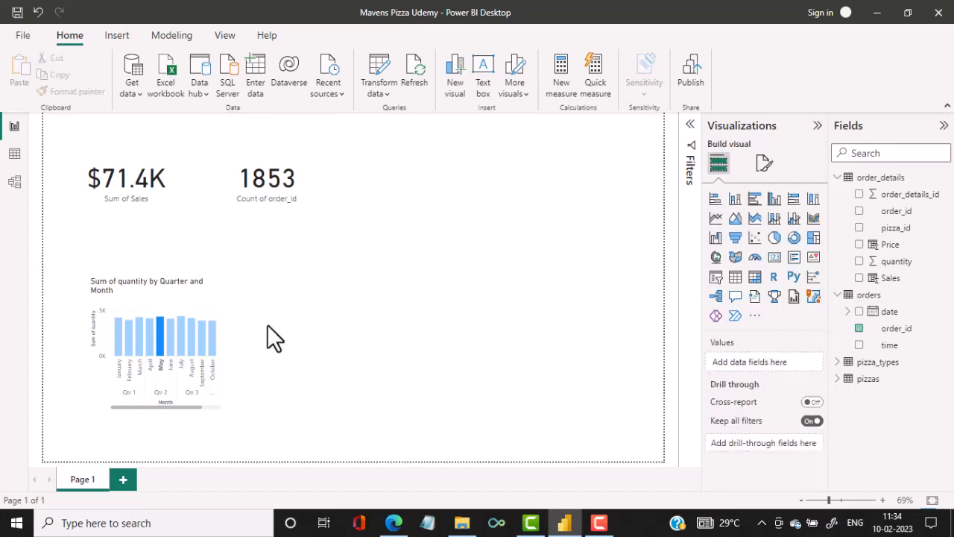
click(216, 299)
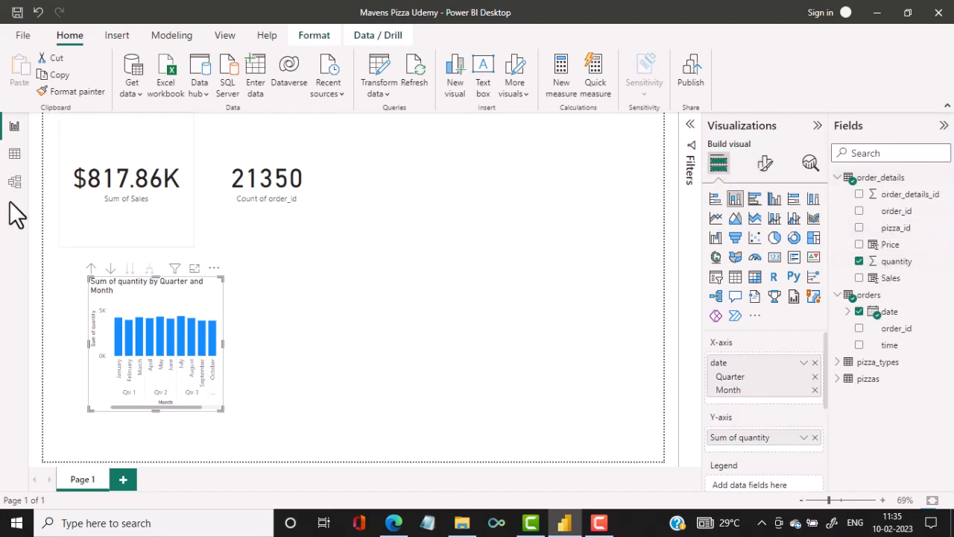
Review the rows of the orders table in the data view and return to the report page.
click(14, 155)
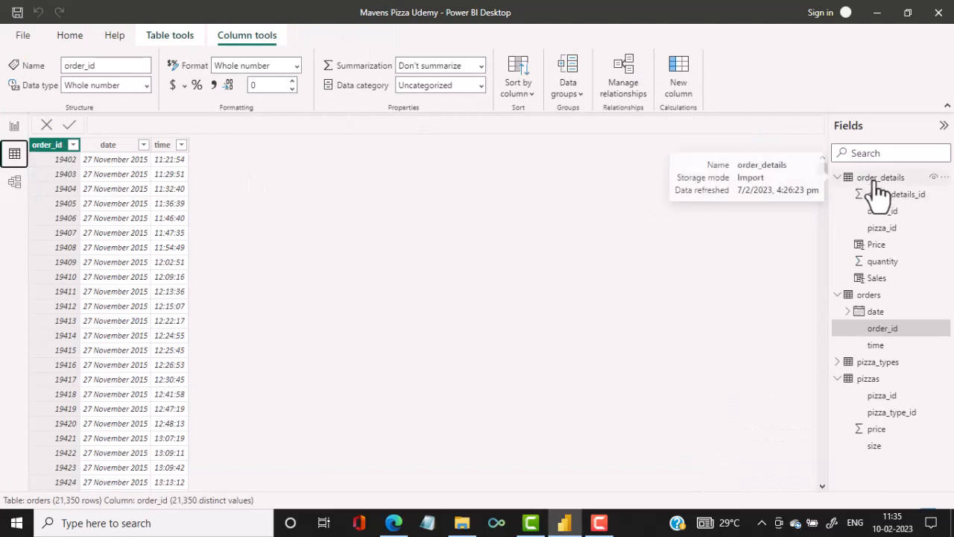
click(867, 299)
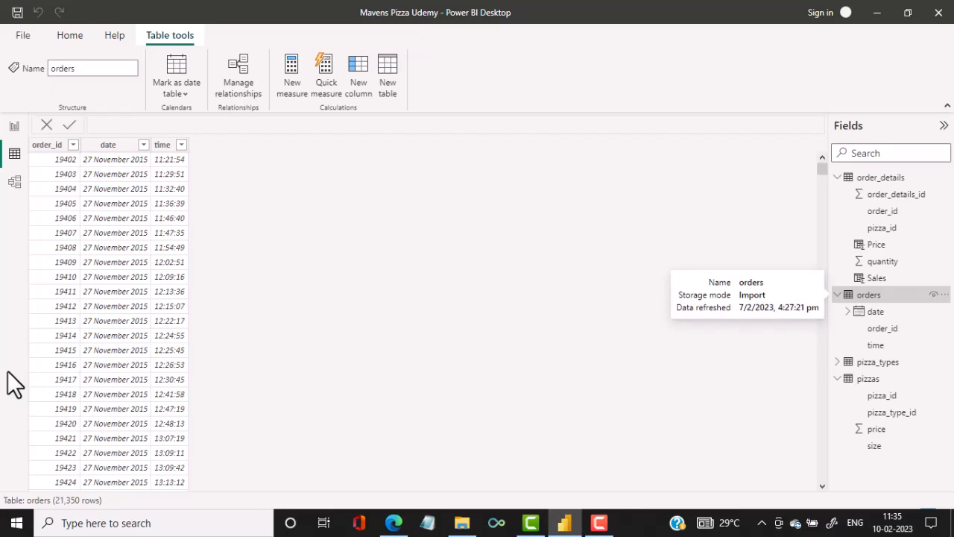
click(14, 126)
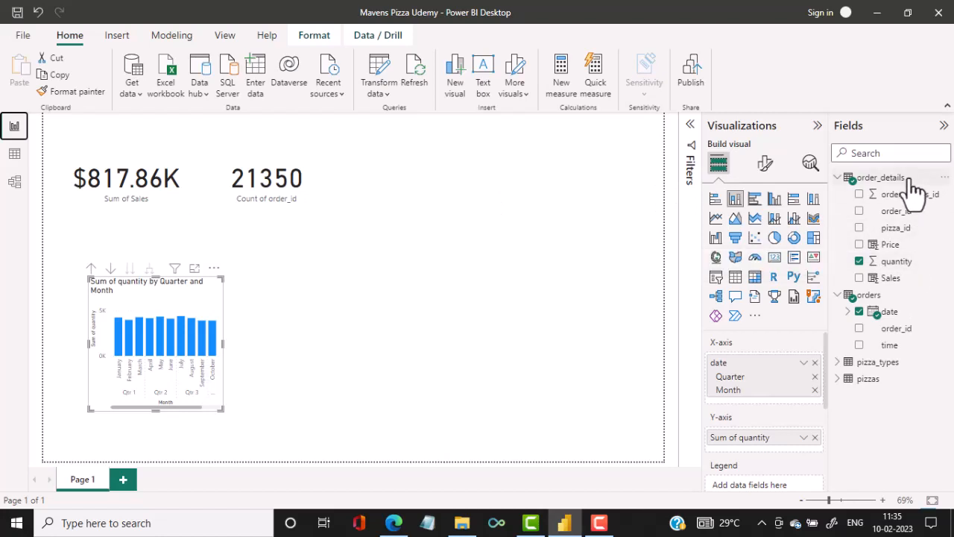
Add a third card visual beside the order count card showing the sum of quantity from order_details.
click(547, 273)
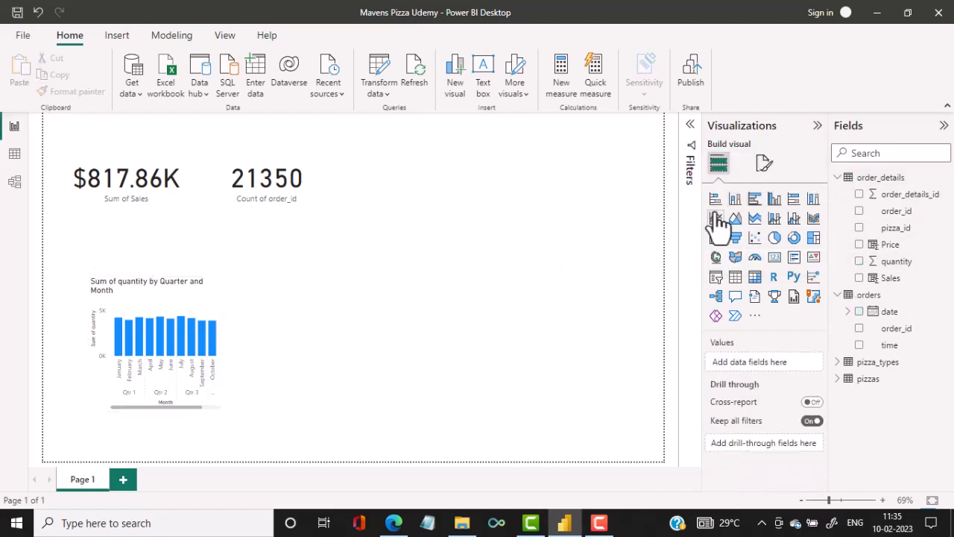
click(774, 261)
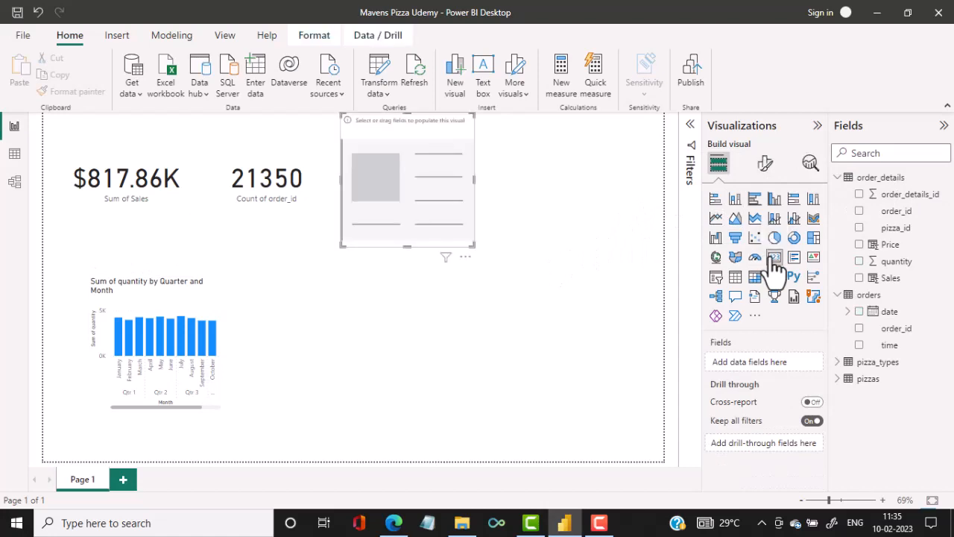
click(859, 261)
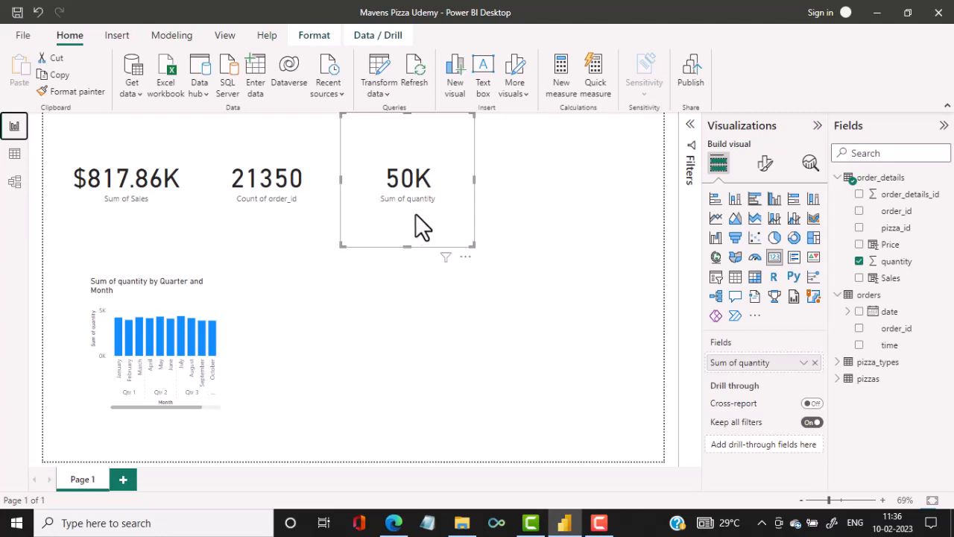
Set the callout value display units of the quantity card to None.
click(766, 165)
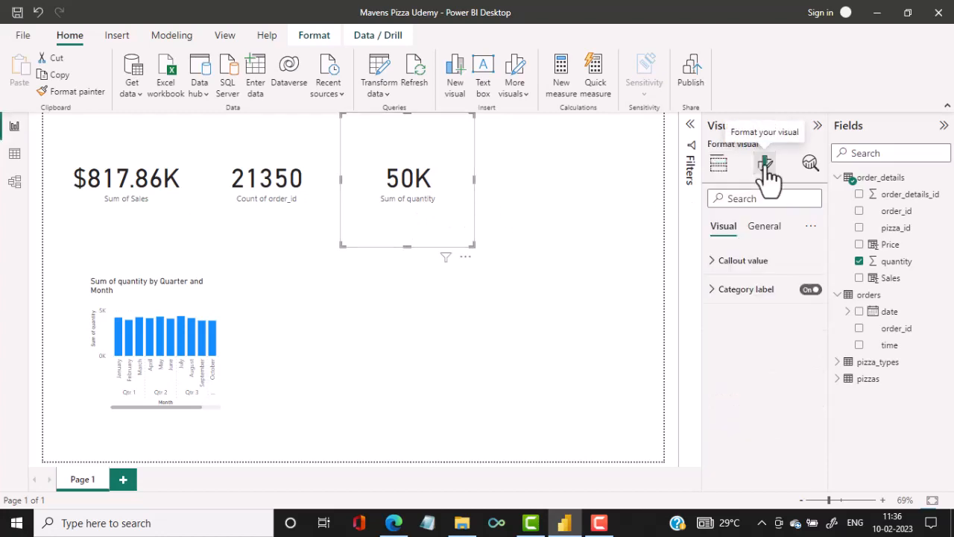
click(760, 262)
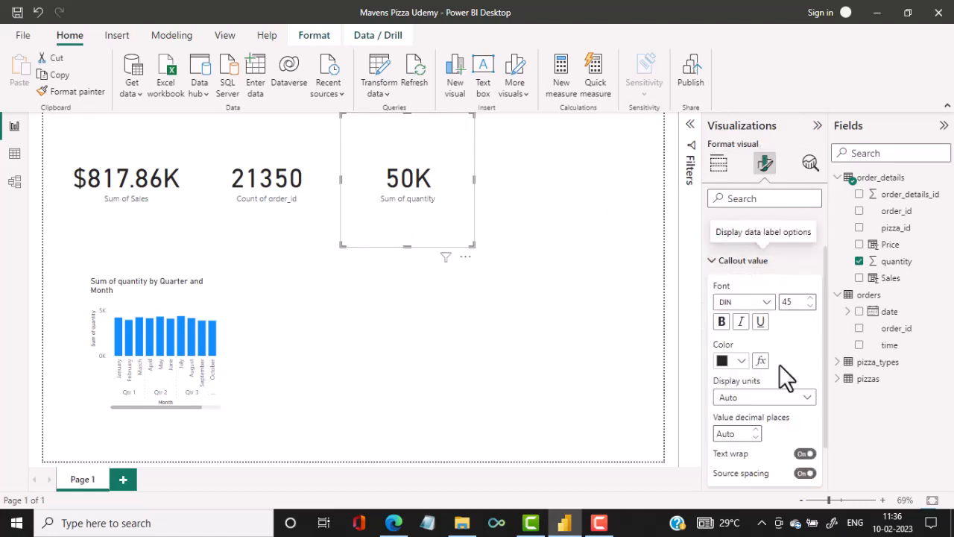
click(773, 401)
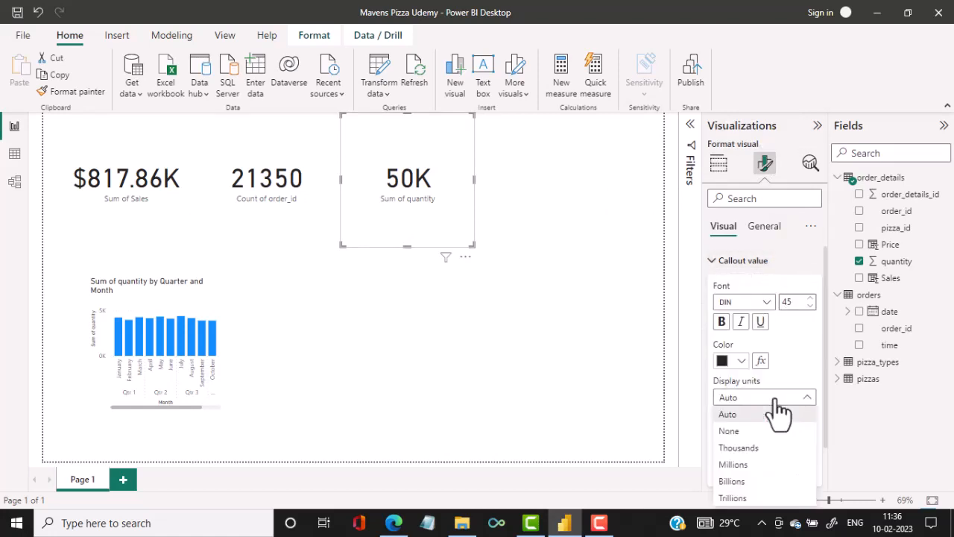
click(740, 439)
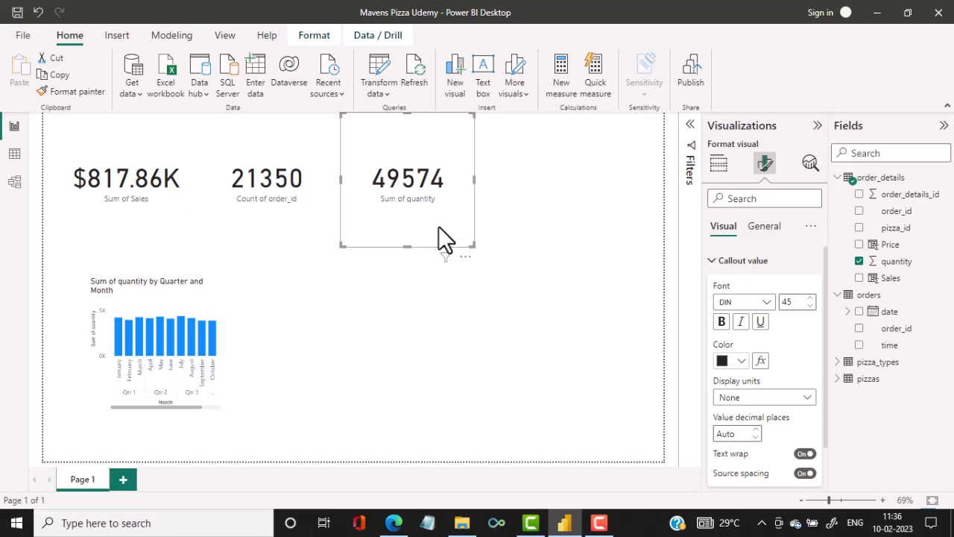
click(123, 203)
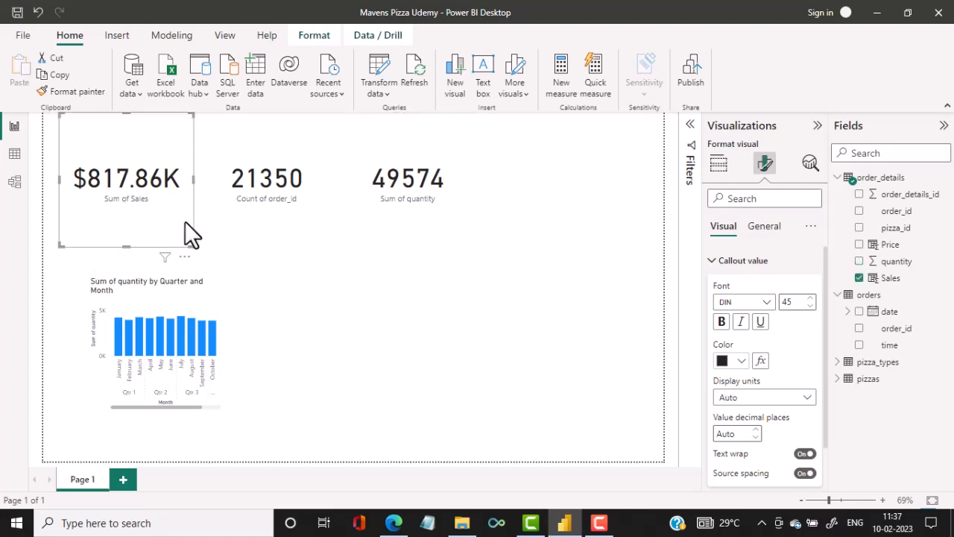
click(248, 221)
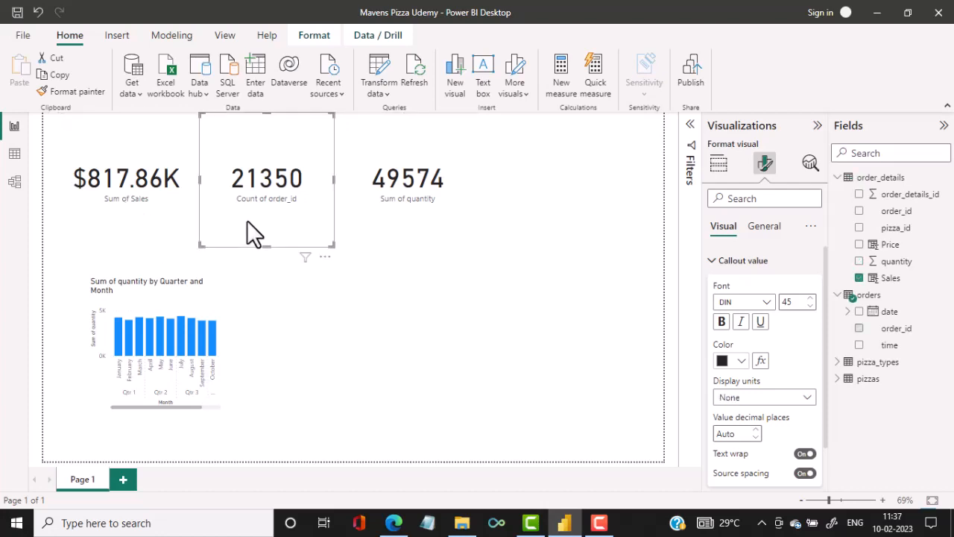
click(405, 236)
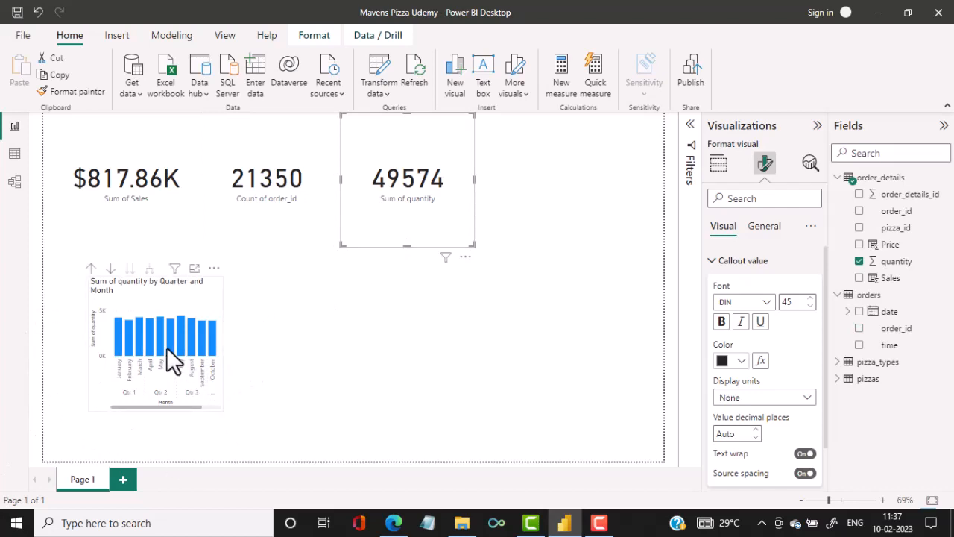
mouse_move(166, 347)
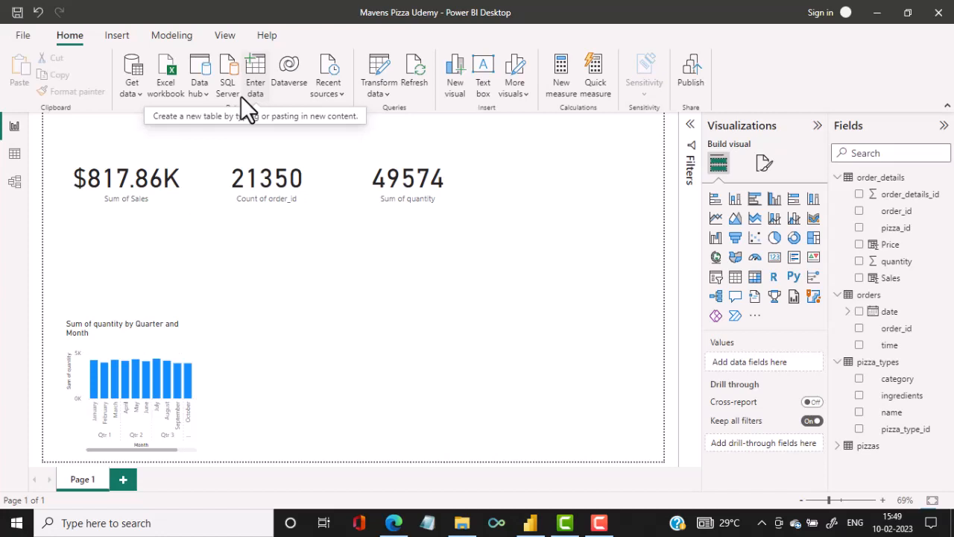
Add a donut chart of the sum of Sales by pizza category below the cards and enlarge it.
click(794, 237)
drag(597, 224, 480, 390)
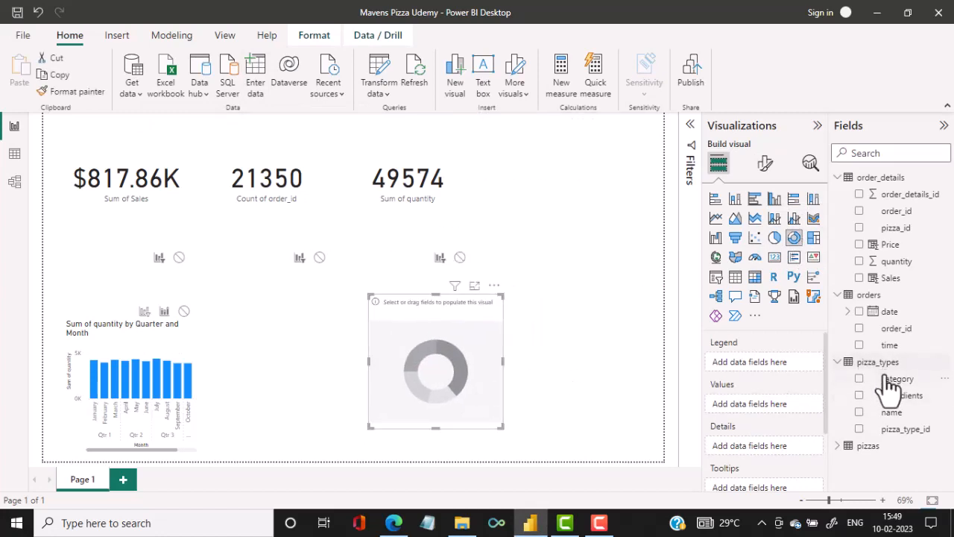
click(859, 379)
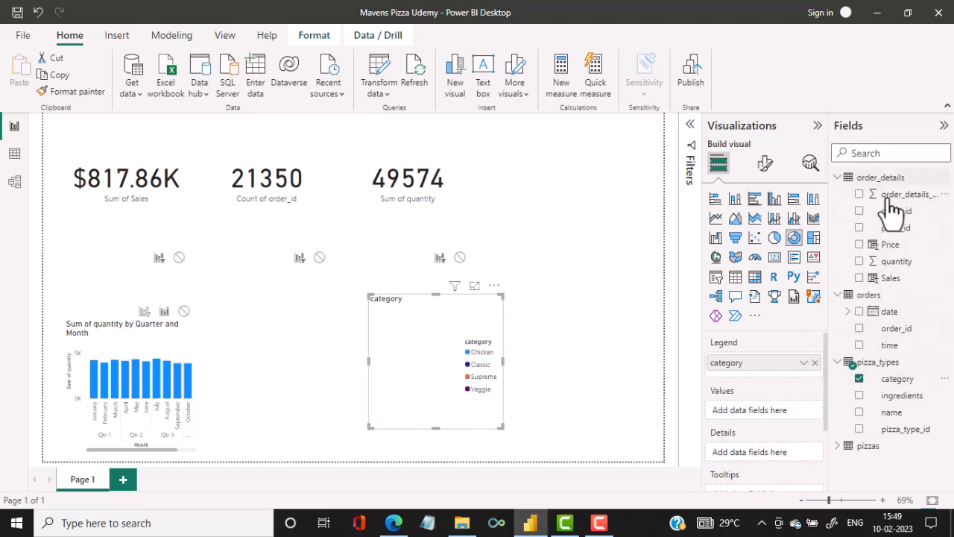
click(859, 278)
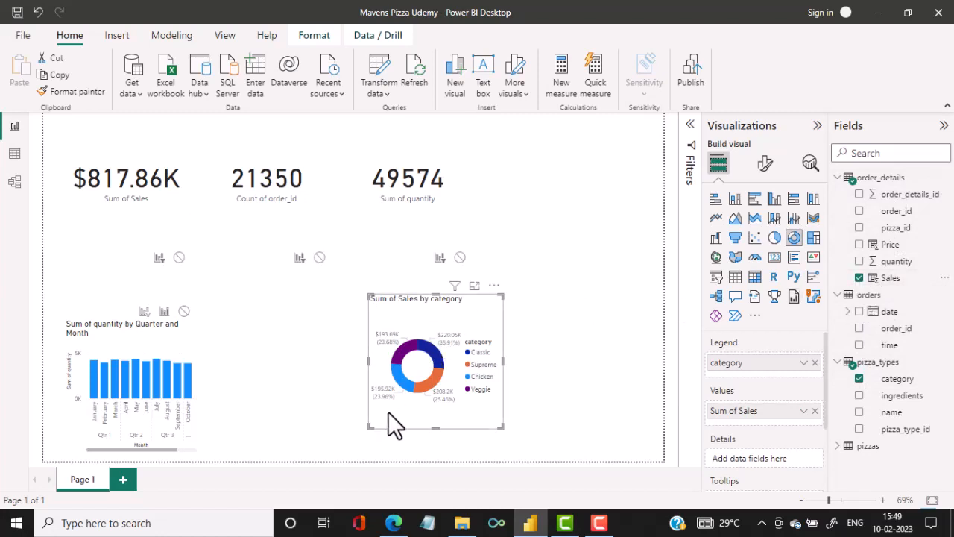
drag(370, 427, 290, 436)
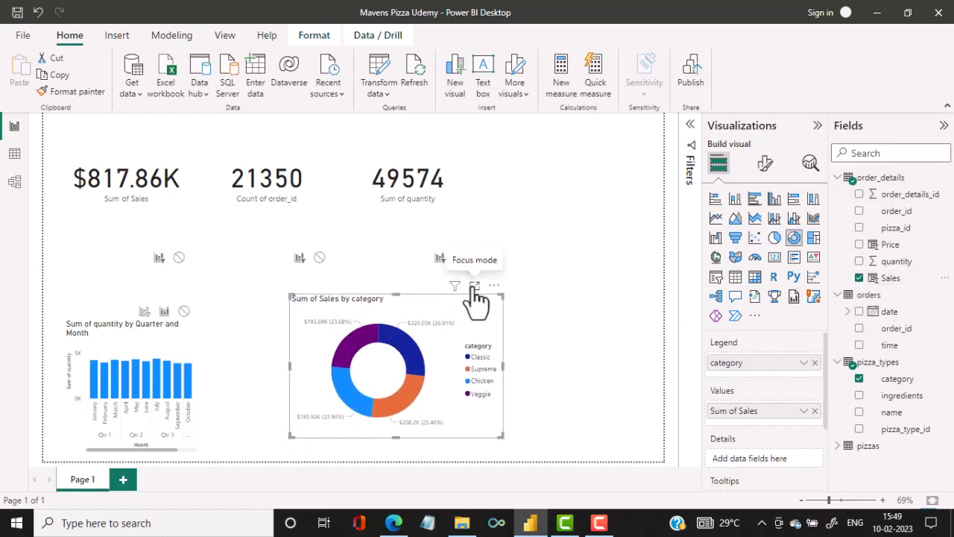
Examine the donut chart in focus mode and test its cross-highlighting with April selected in the monthly quantity chart.
click(474, 287)
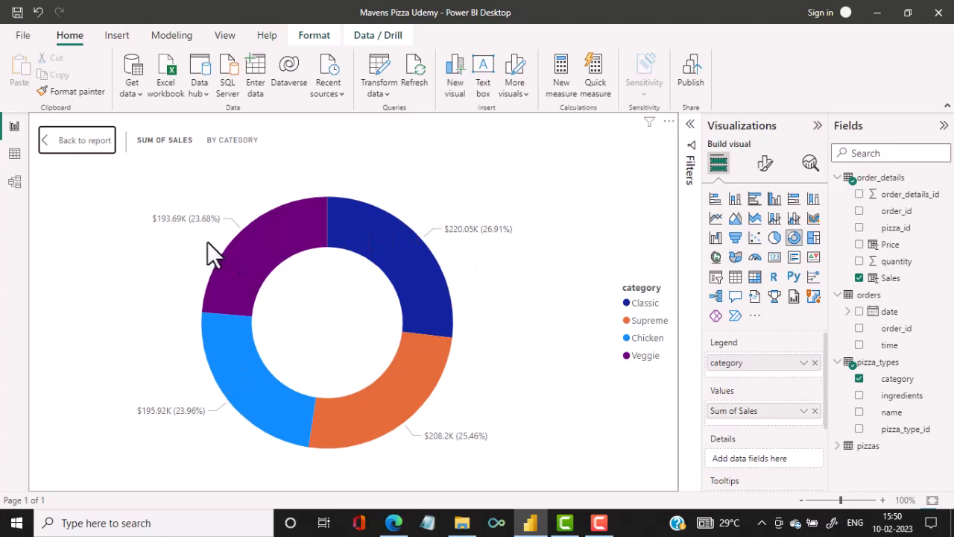
click(77, 140)
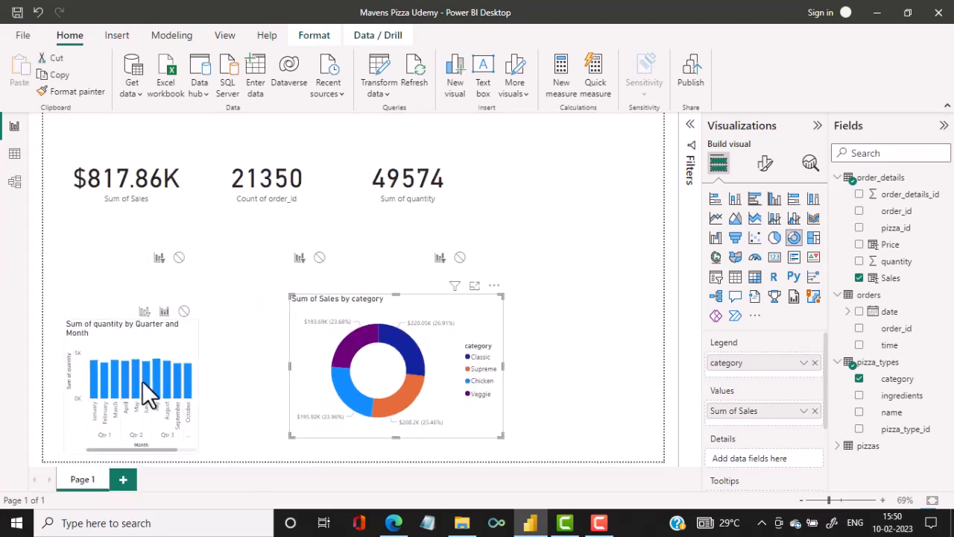
mouse_move(142, 380)
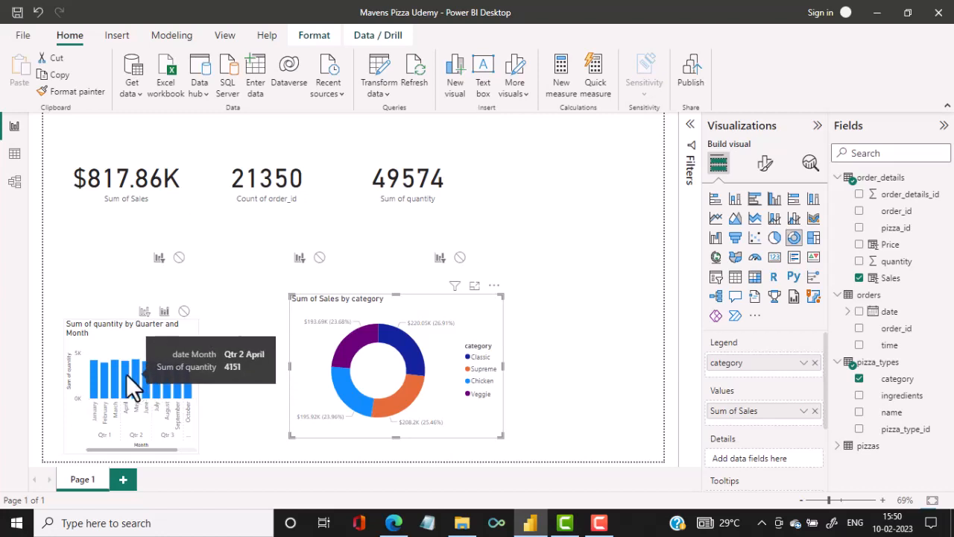
click(125, 373)
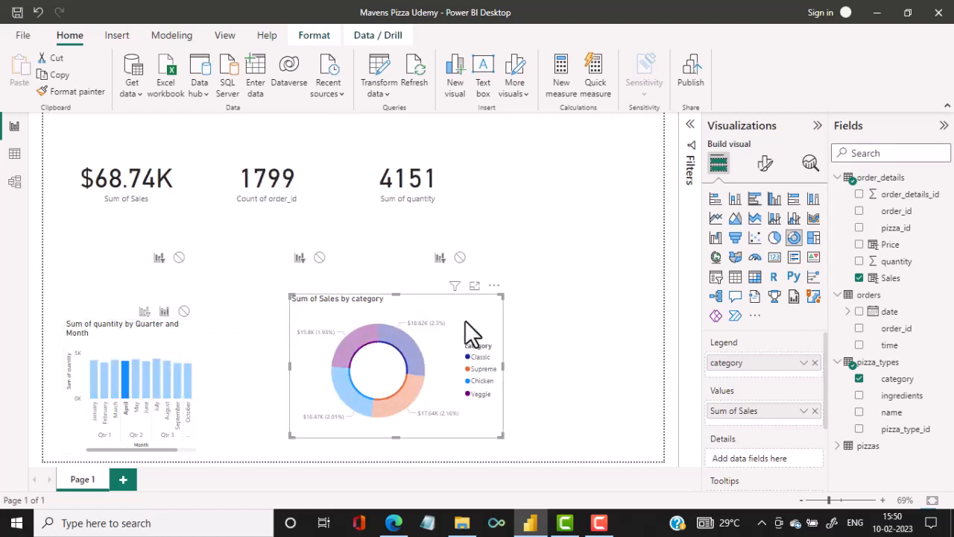
Move the donut chart farther from the monthly quantity chart and set the interactions between the two charts to Filter in both directions.
drag(465, 320, 536, 325)
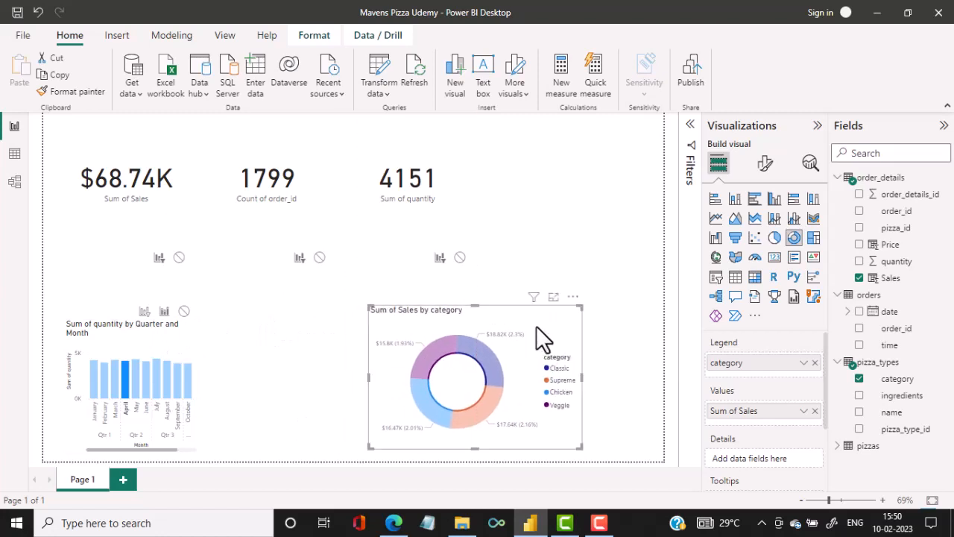
click(182, 334)
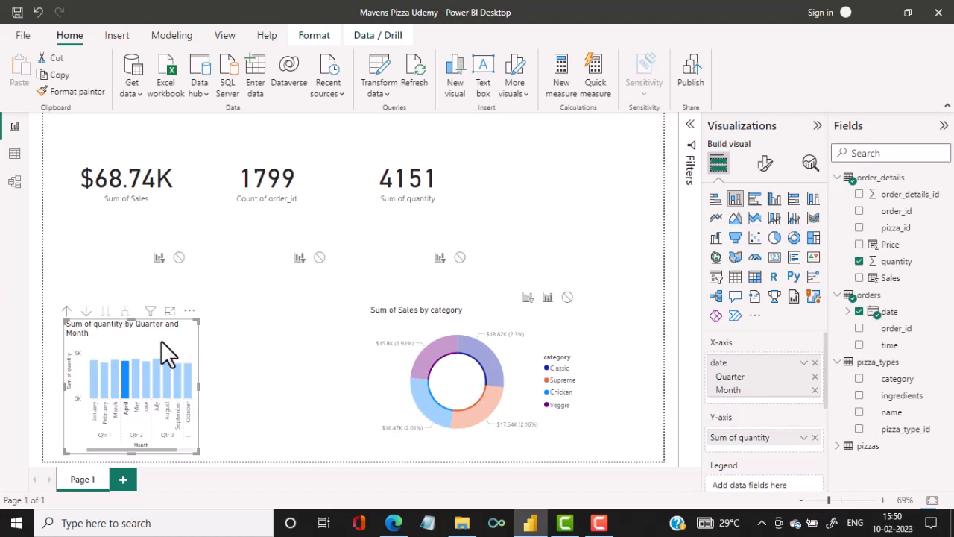
click(527, 297)
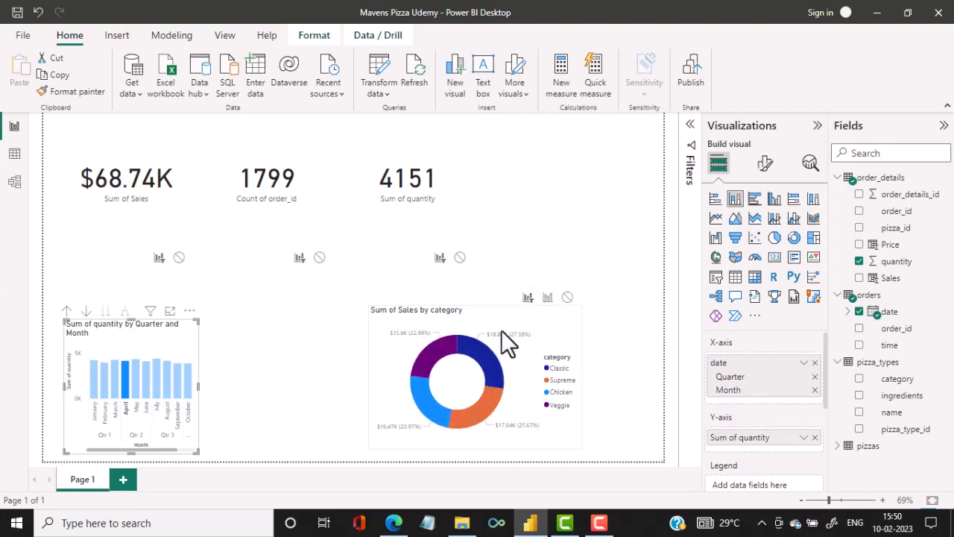
click(511, 322)
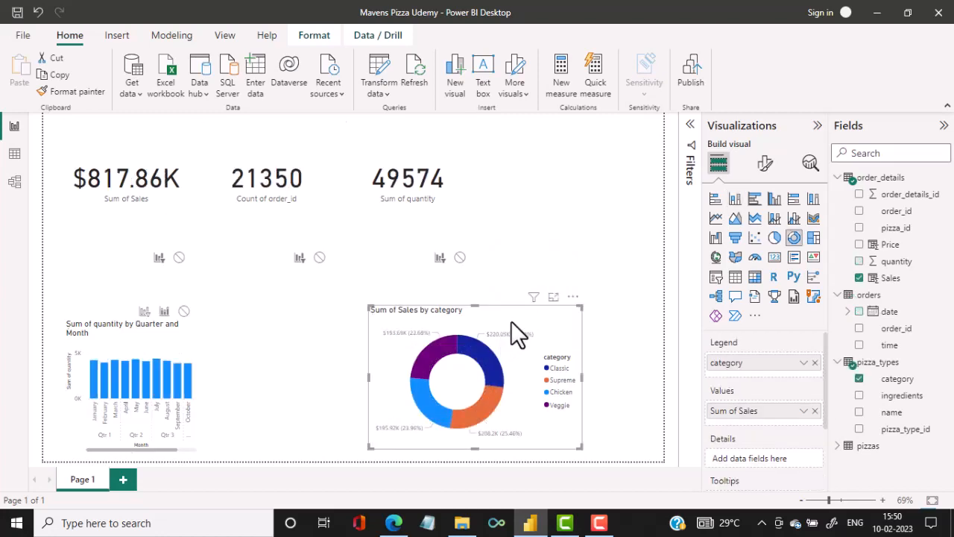
click(146, 313)
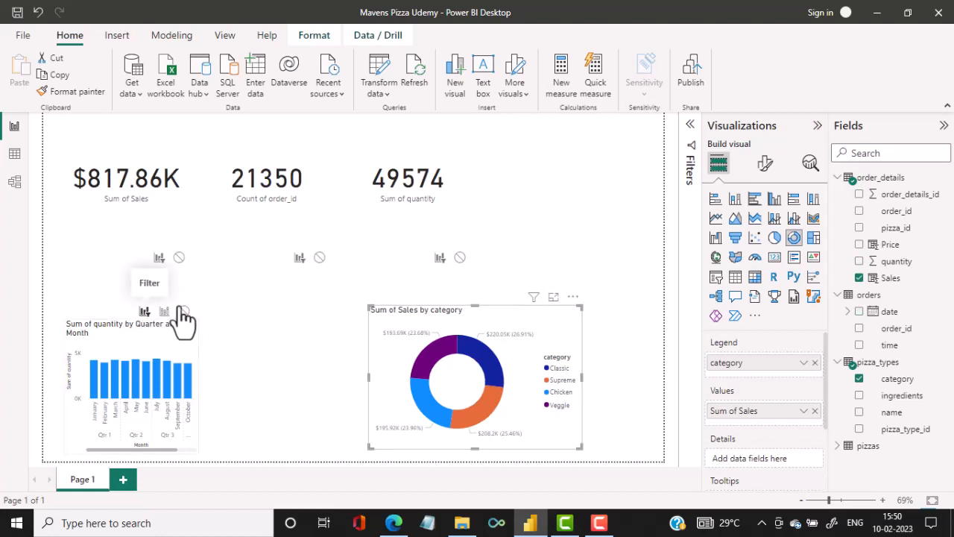
click(555, 239)
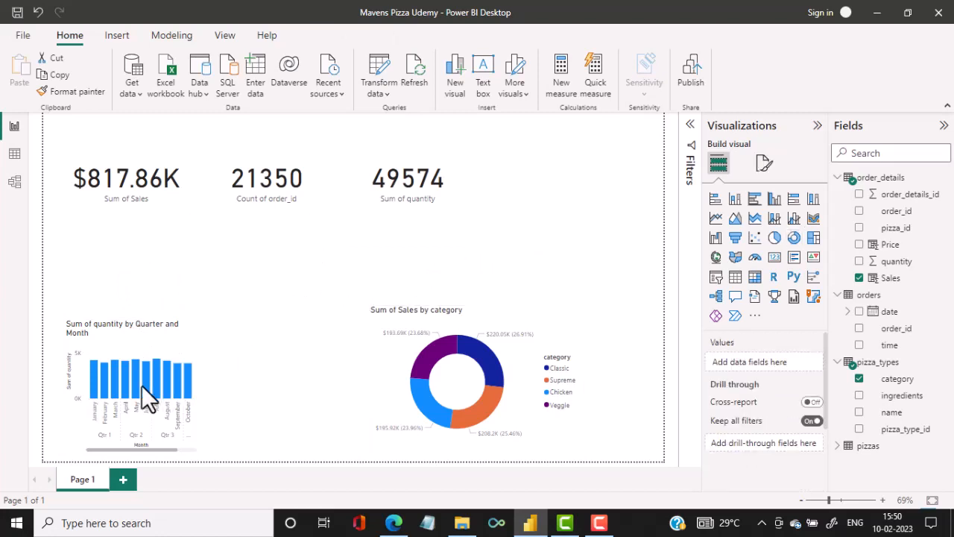
Test the filter interactions by selecting January and July, and the Chicken, Supreme, Classic and Veggie slices of the donut chart.
click(92, 386)
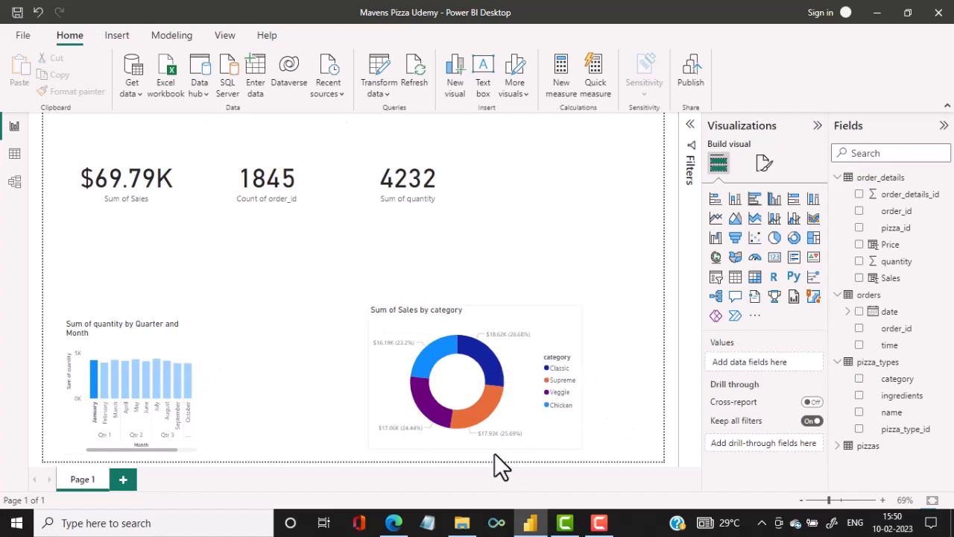
click(155, 384)
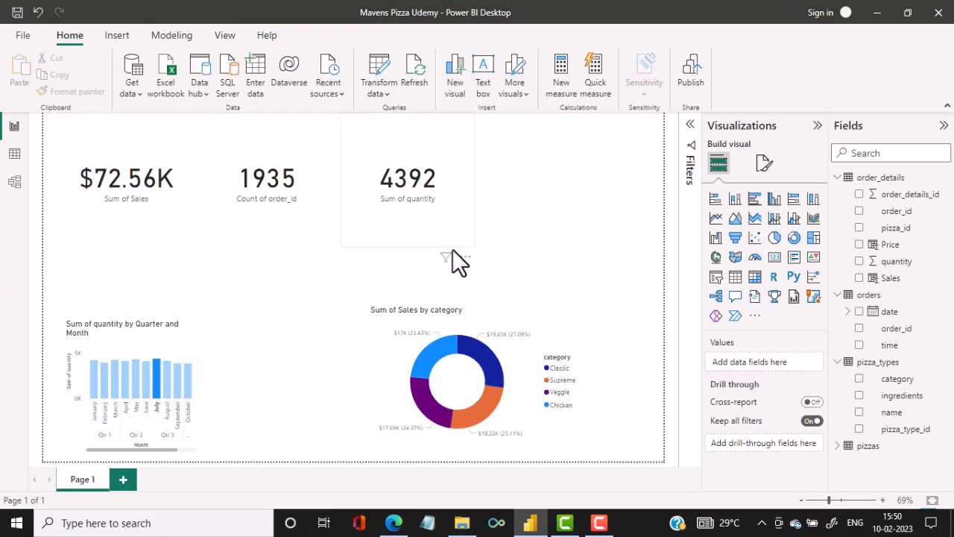
click(439, 355)
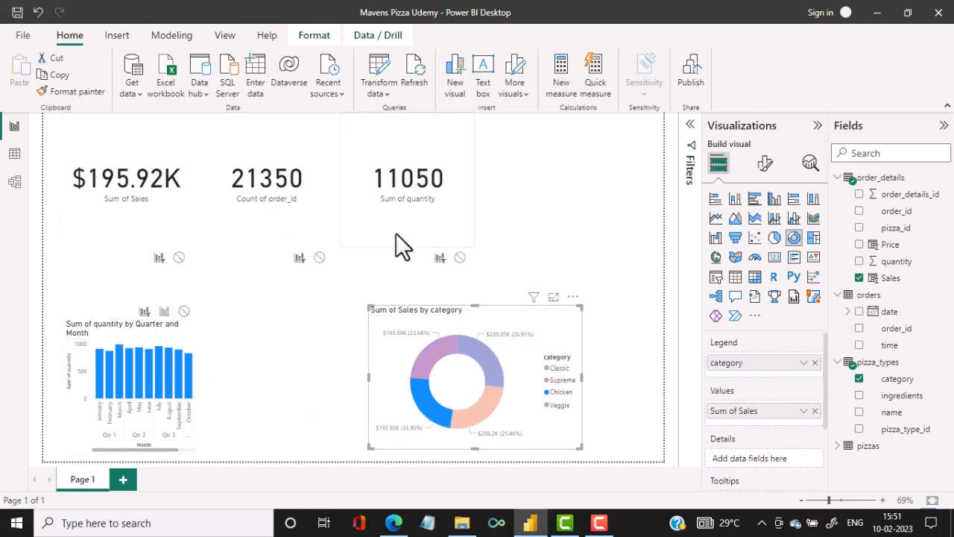
mouse_move(477, 418)
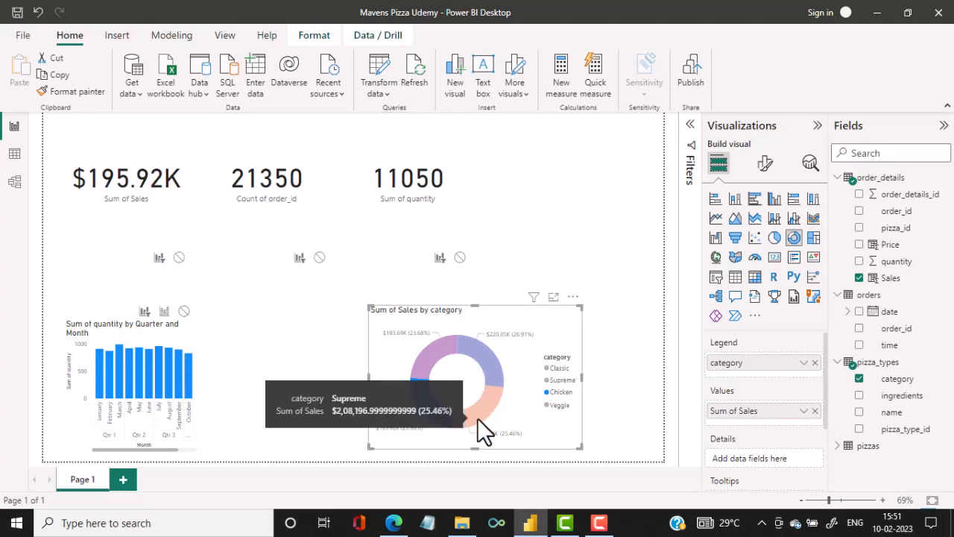
click(478, 412)
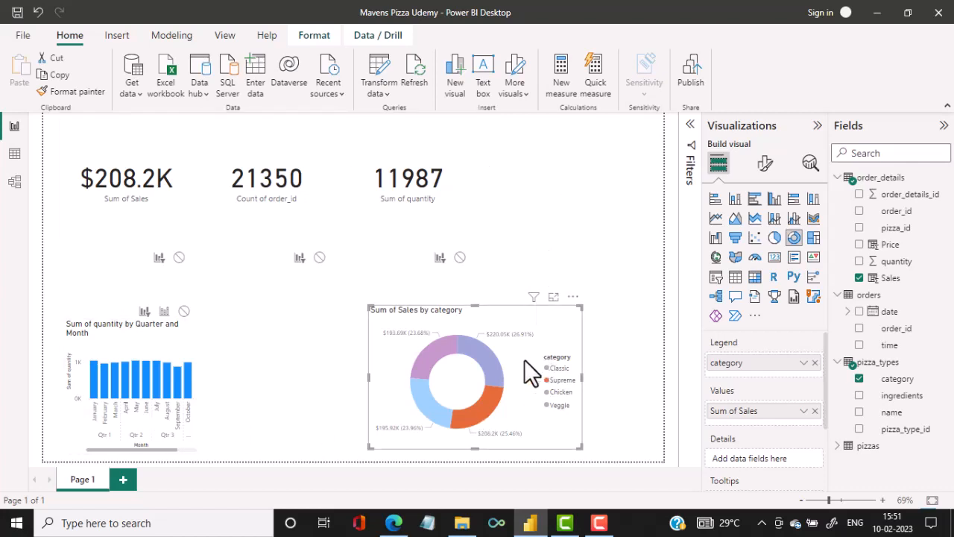
click(494, 363)
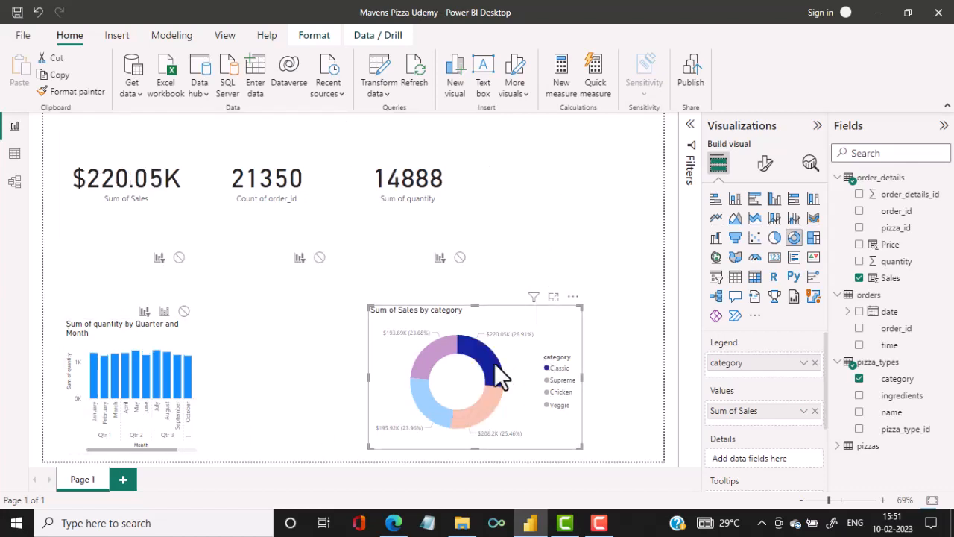
click(430, 352)
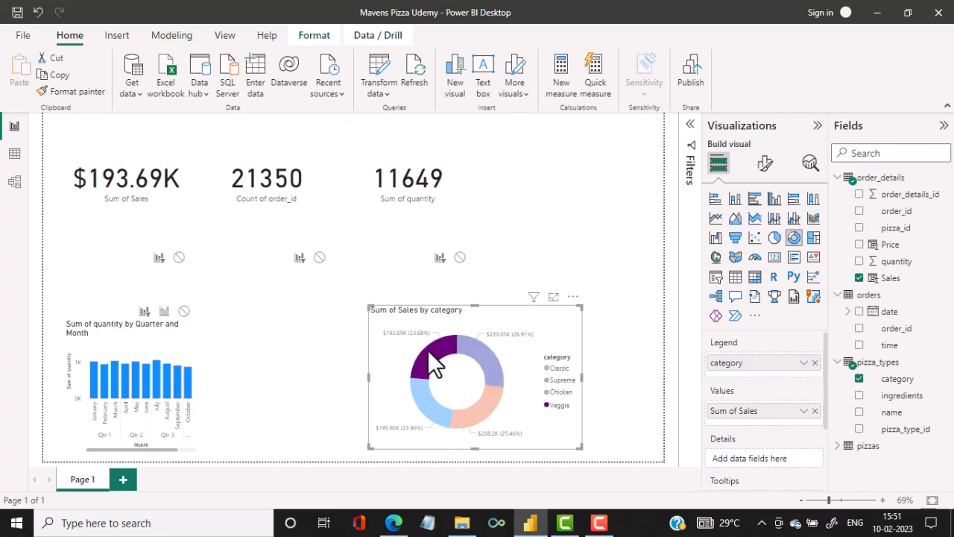
Compare the cards and donut chart when filtered by July, May and January in the monthly quantity chart.
click(158, 371)
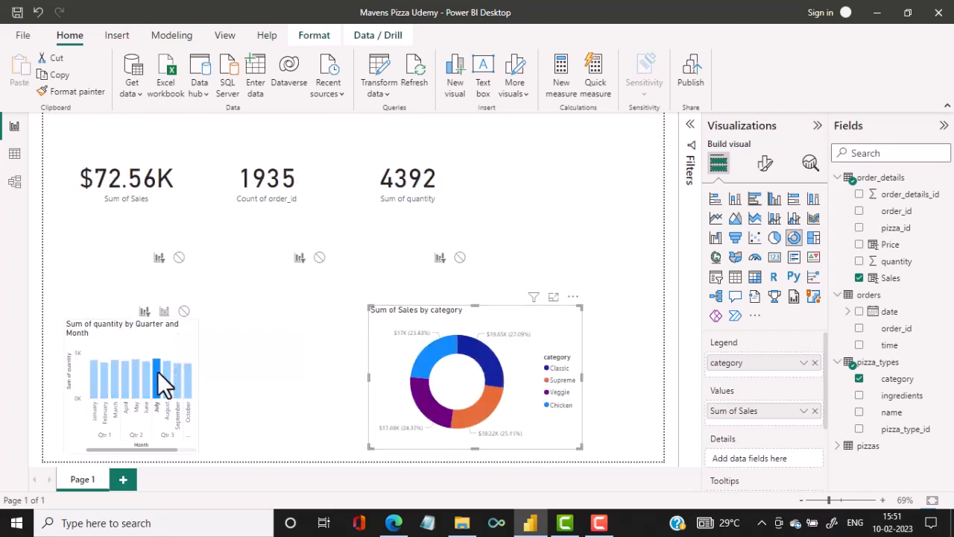
click(137, 373)
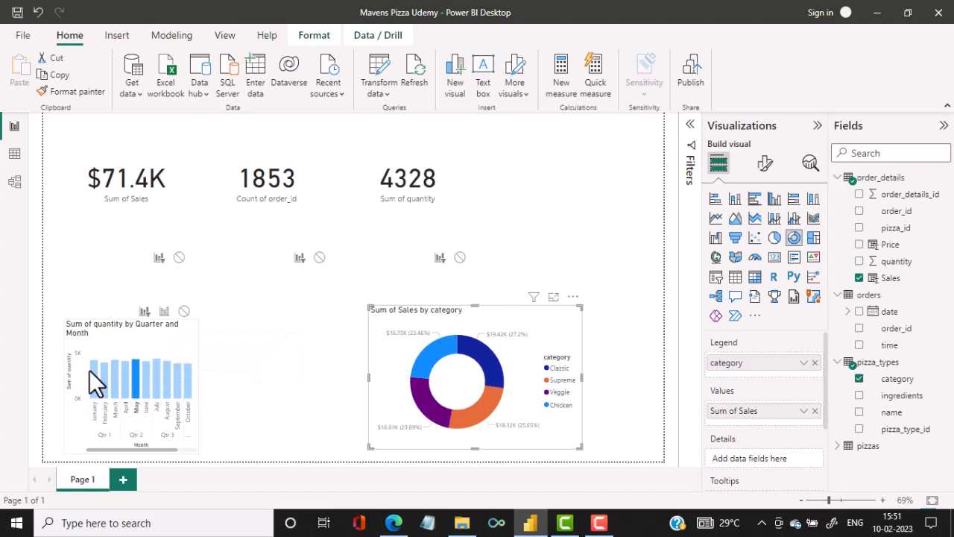
click(96, 370)
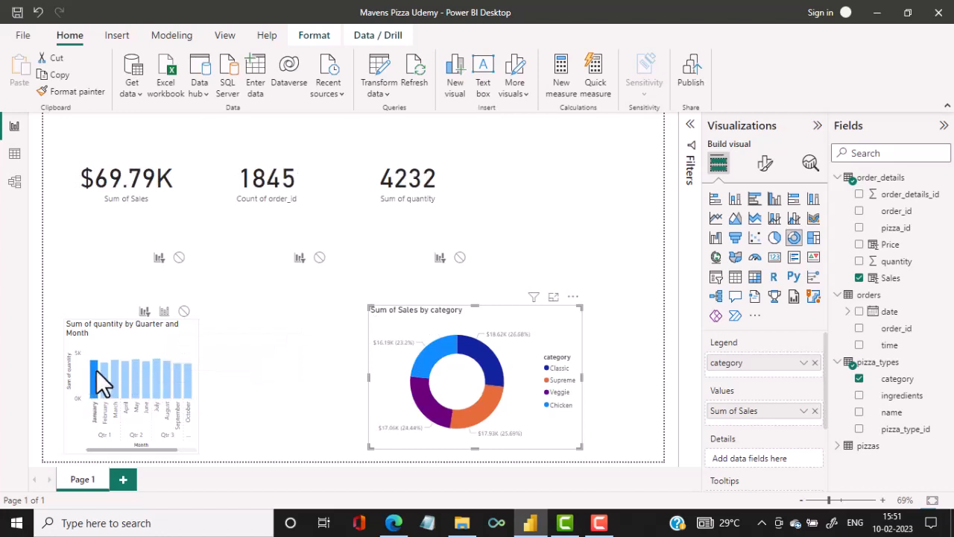
click(178, 336)
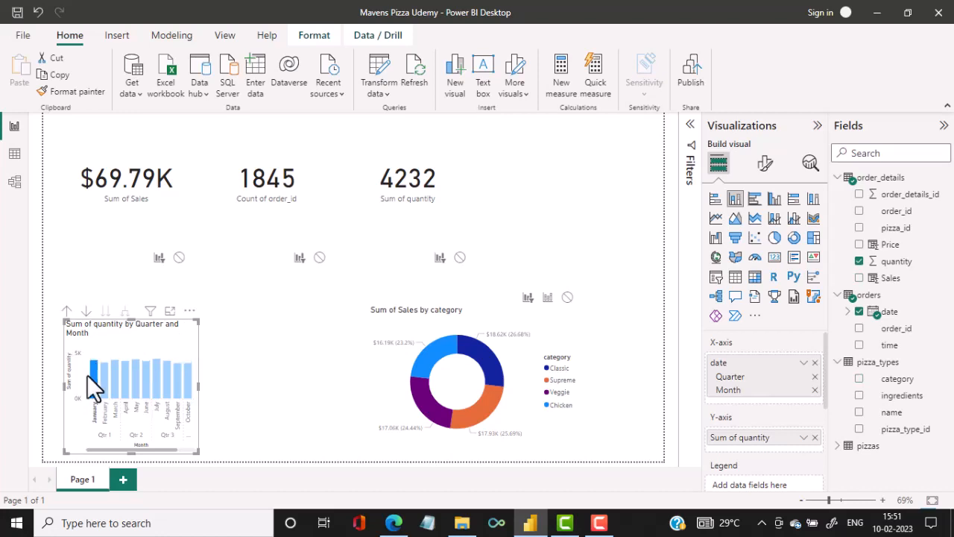
click(69, 430)
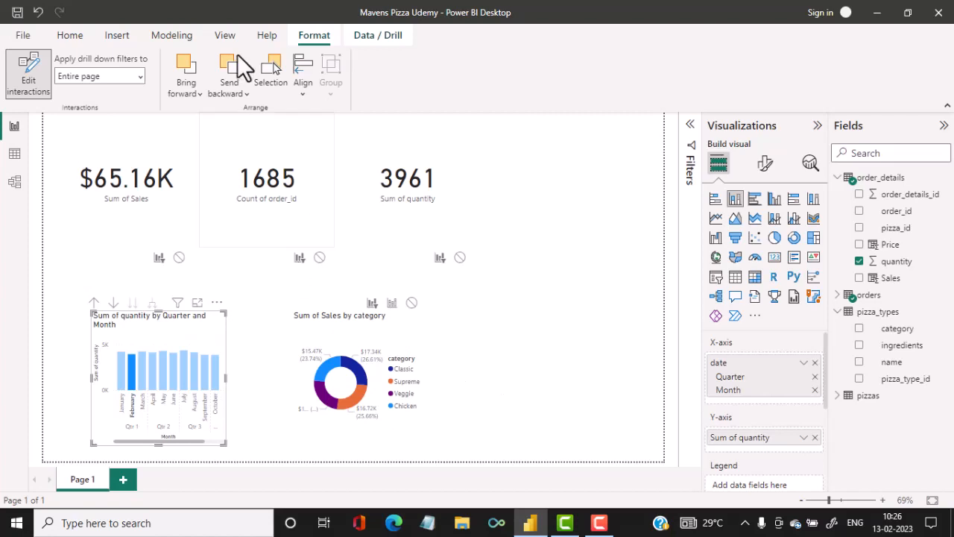
click(69, 37)
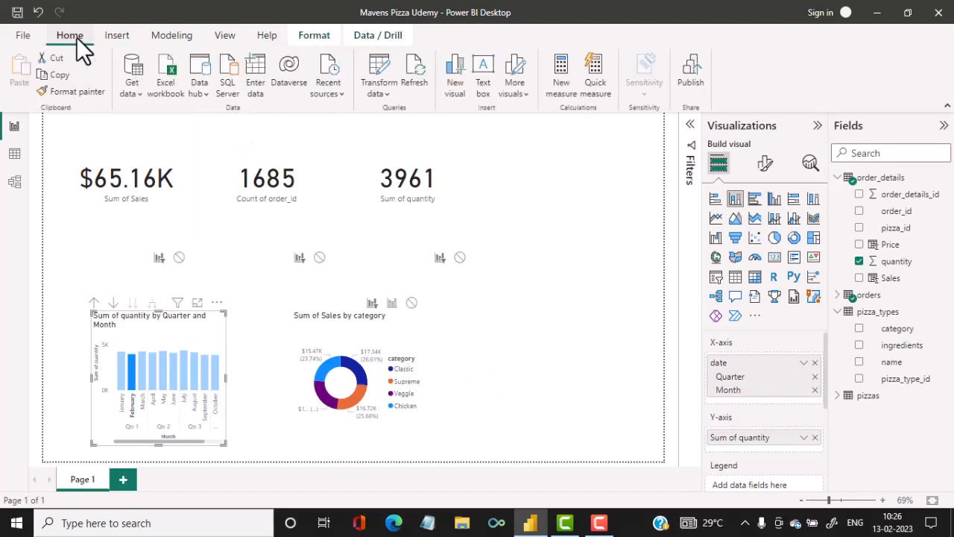
Create the measure Number of Orders = CALCULATE(DISTINCTCOUNT(orders[order_id])) in the order_details table.
click(561, 78)
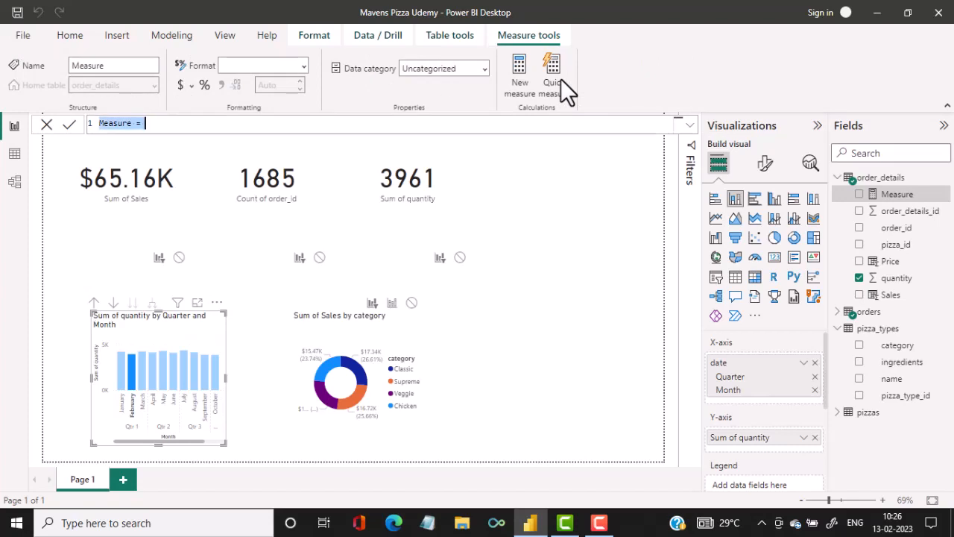
text(Num)
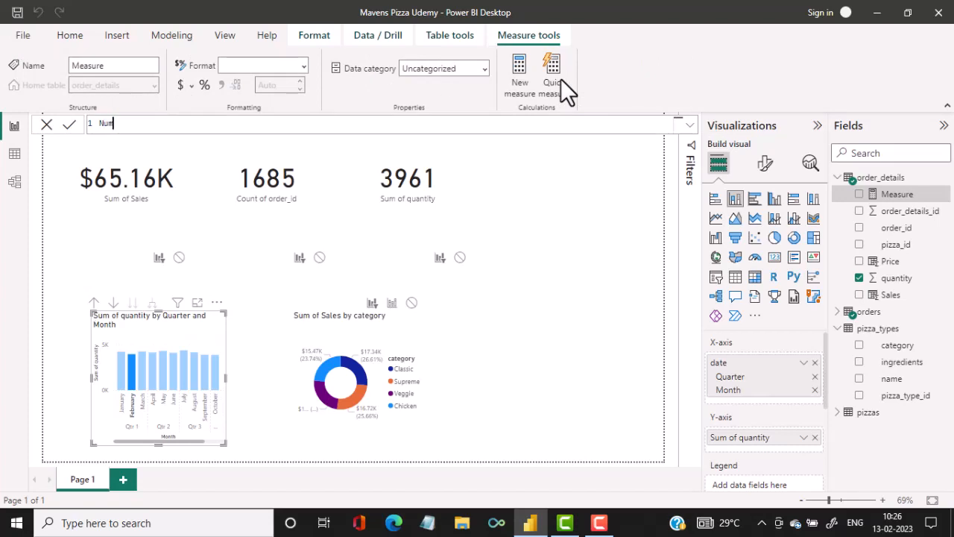
text(ber of Orders = C)
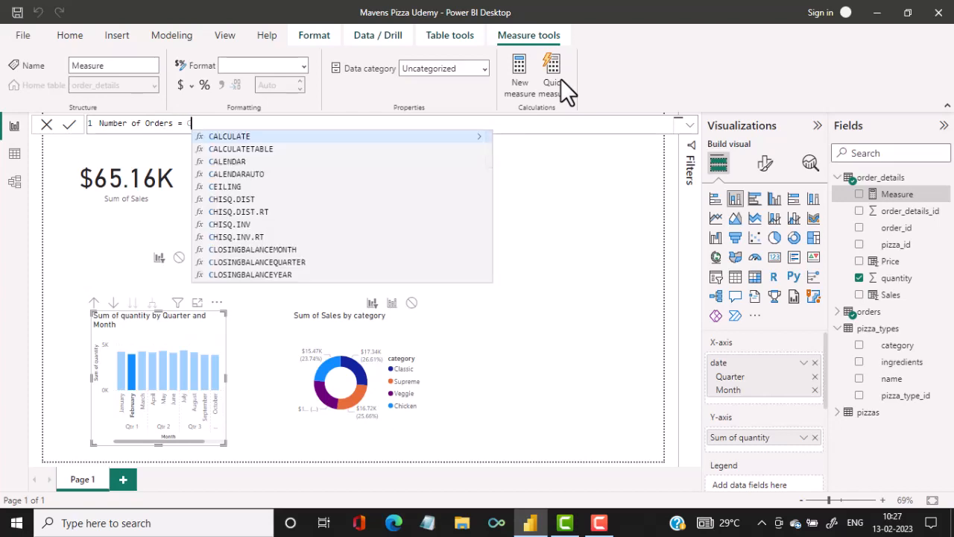
text(AO)
key(BackSpace)
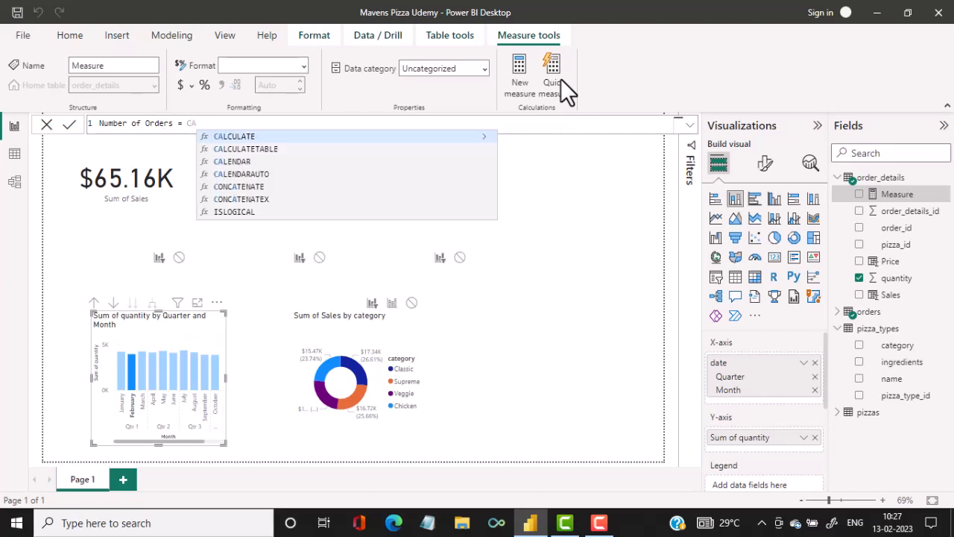
key(Escape)
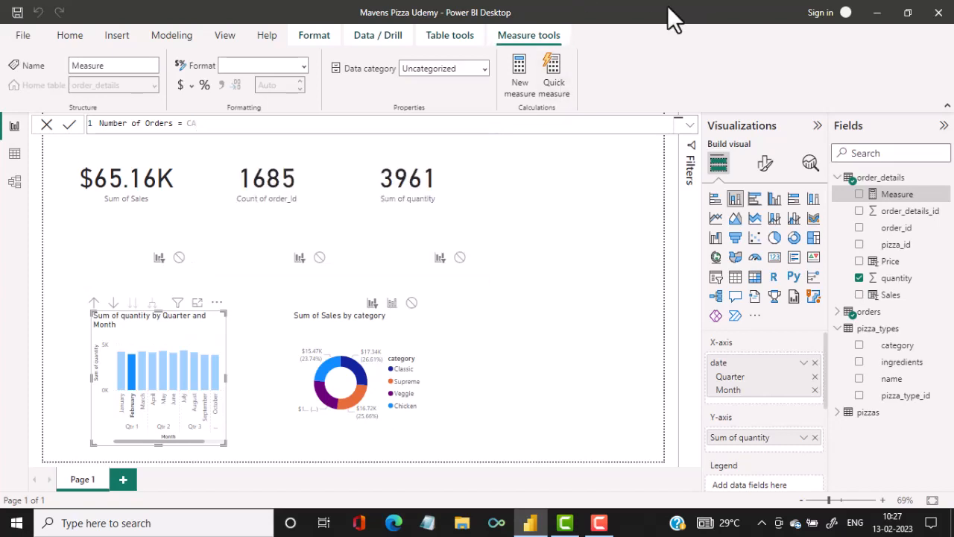
text(LC)
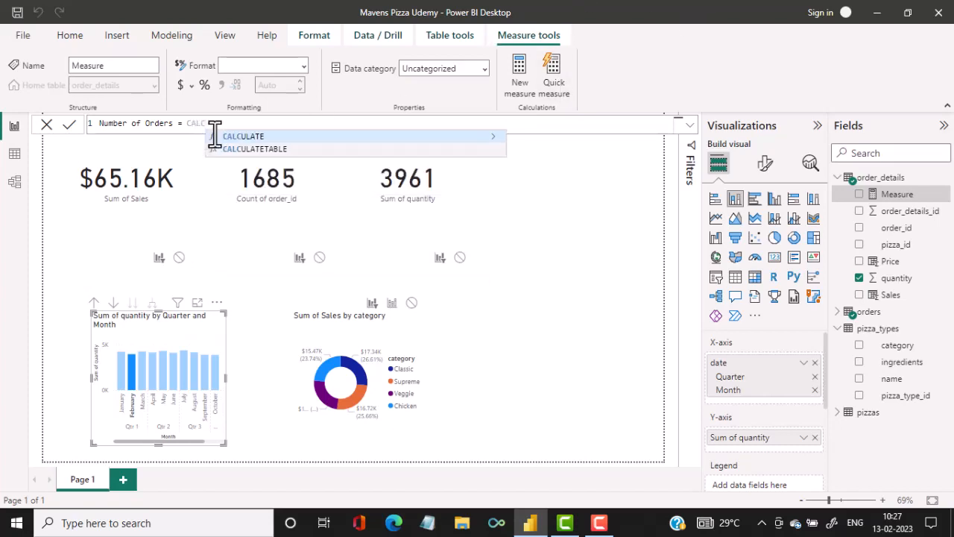
click(242, 136)
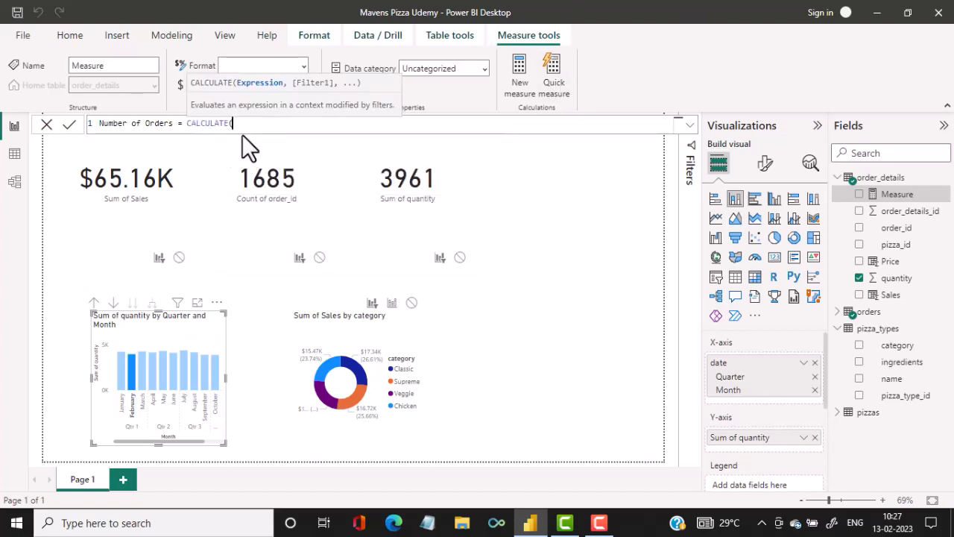
text(DIST)
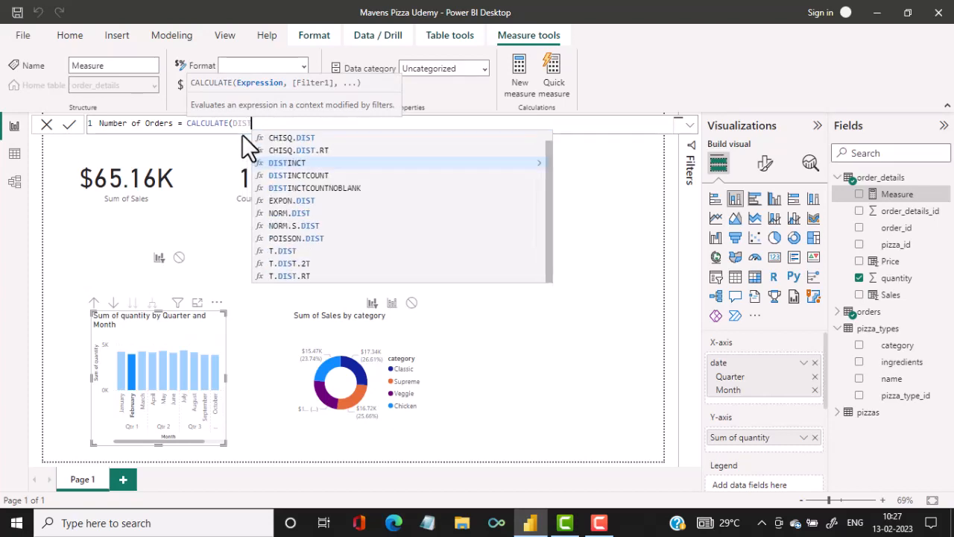
text(INCT)
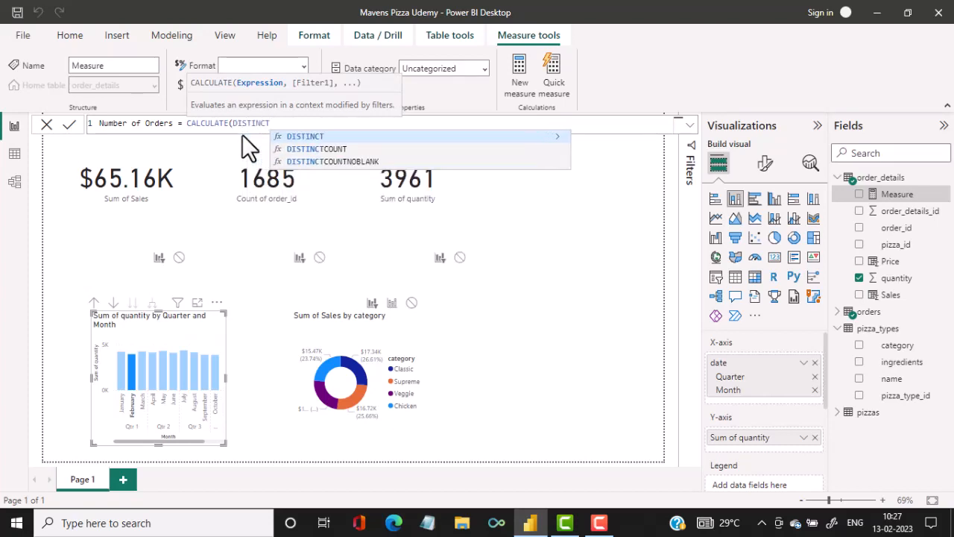
click(353, 150)
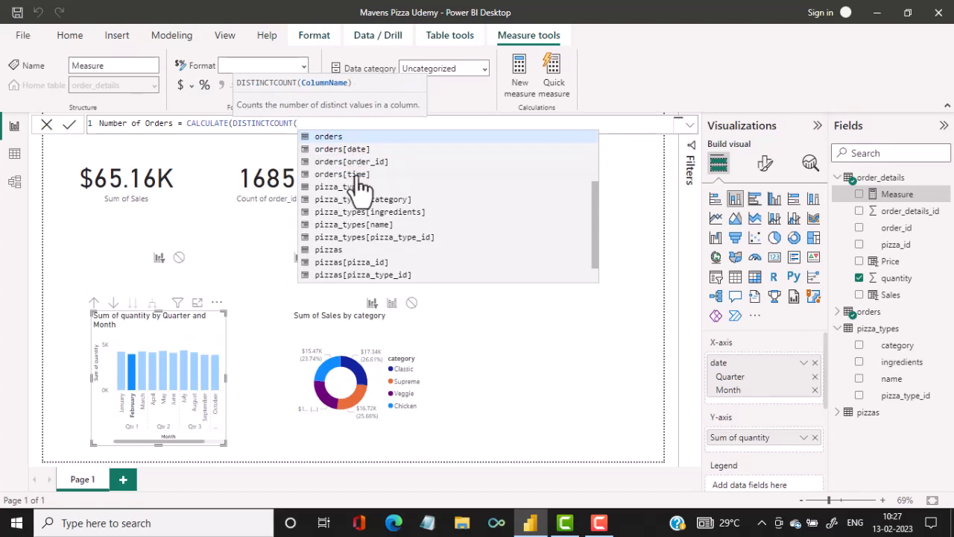
click(369, 162)
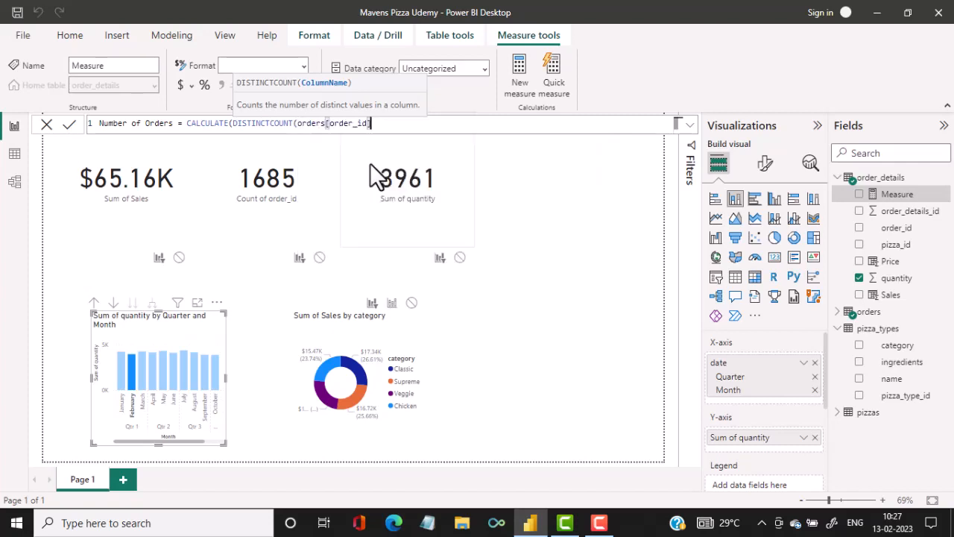
text())
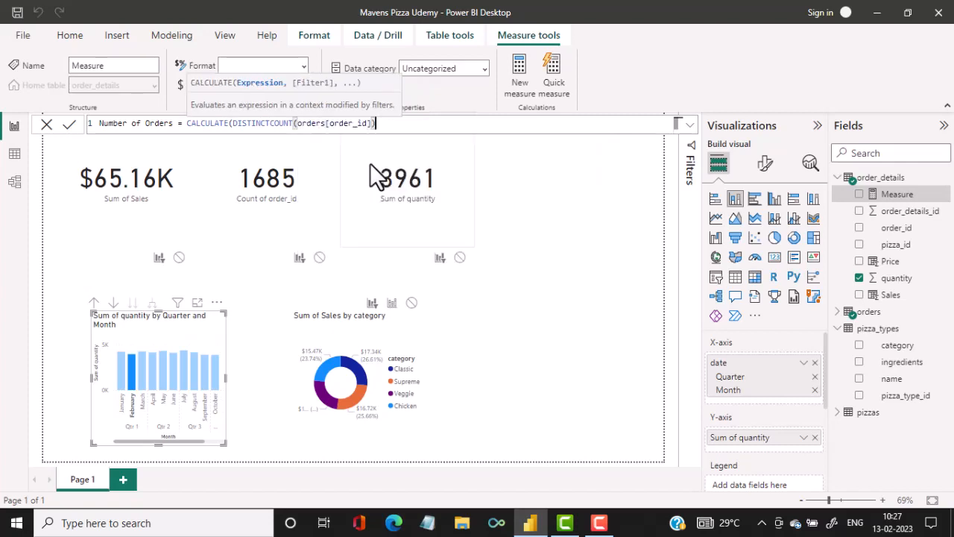
key(Return)
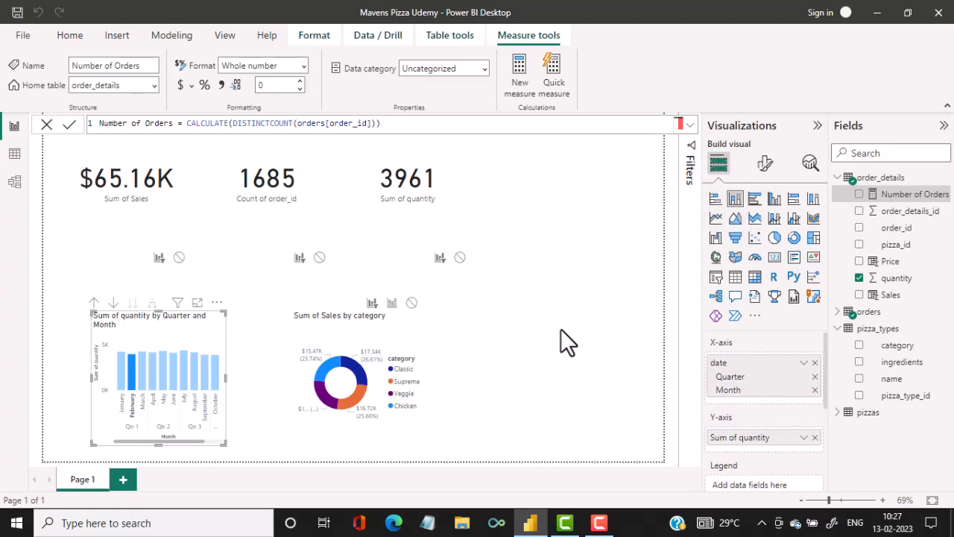
Add a stacked column chart beside the donut chart with time from orders on the X-axis and Number of Orders on the Y-axis.
click(527, 323)
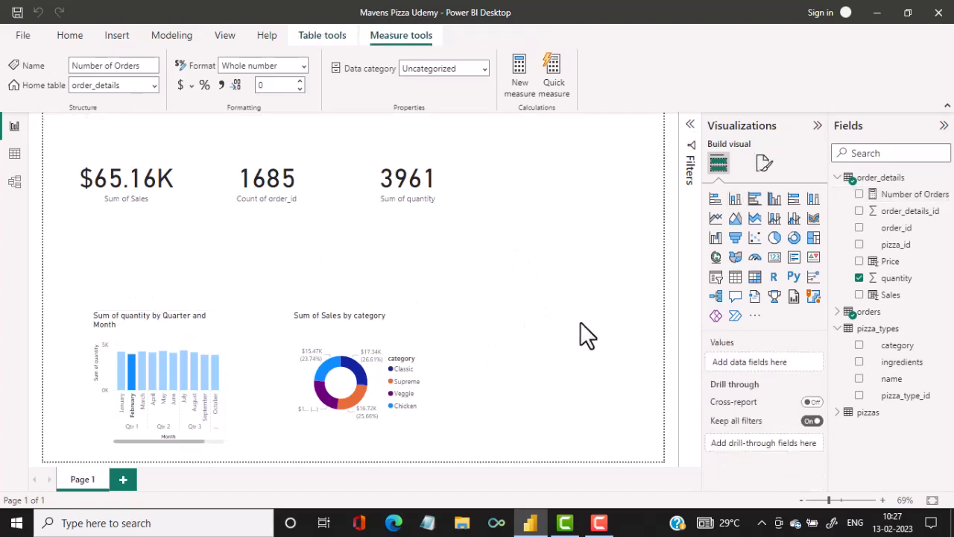
click(735, 199)
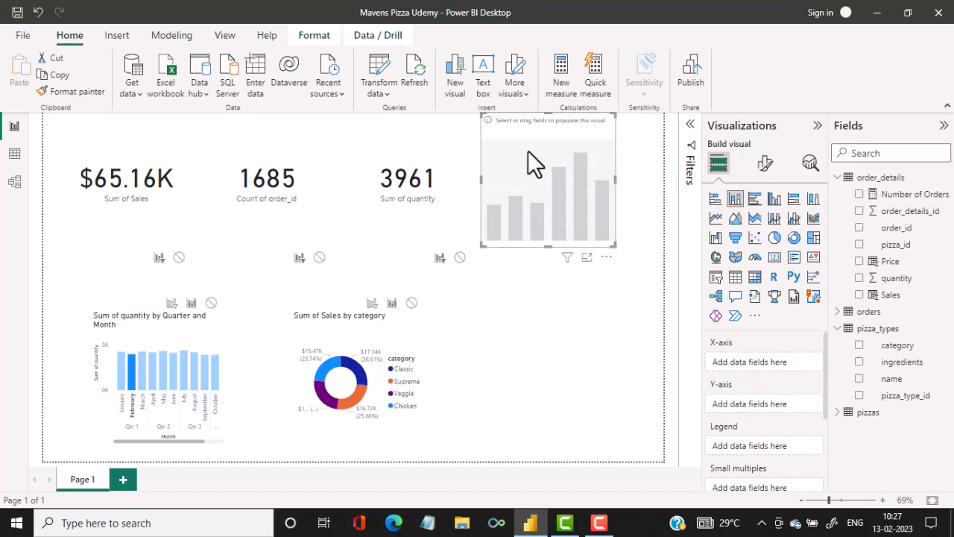
drag(528, 151, 534, 292)
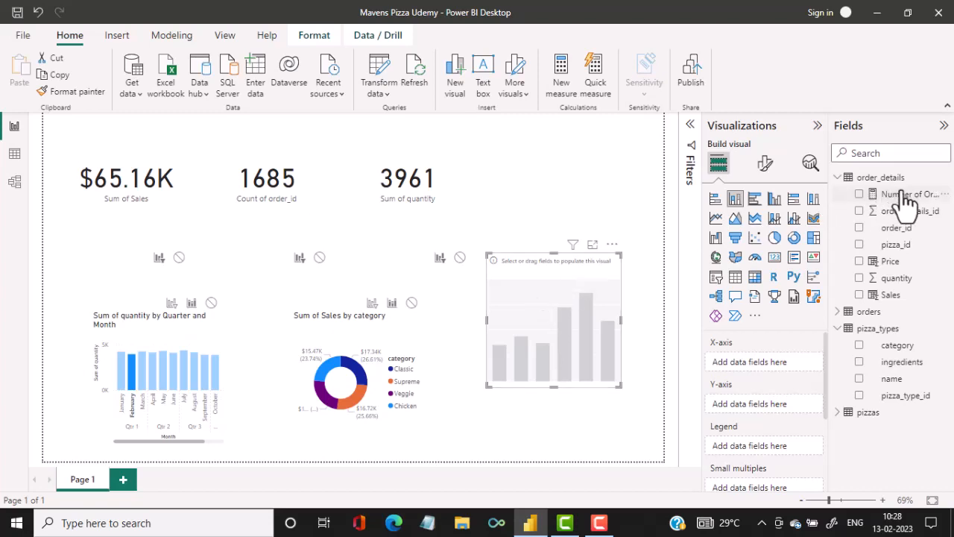
click(839, 311)
click(858, 362)
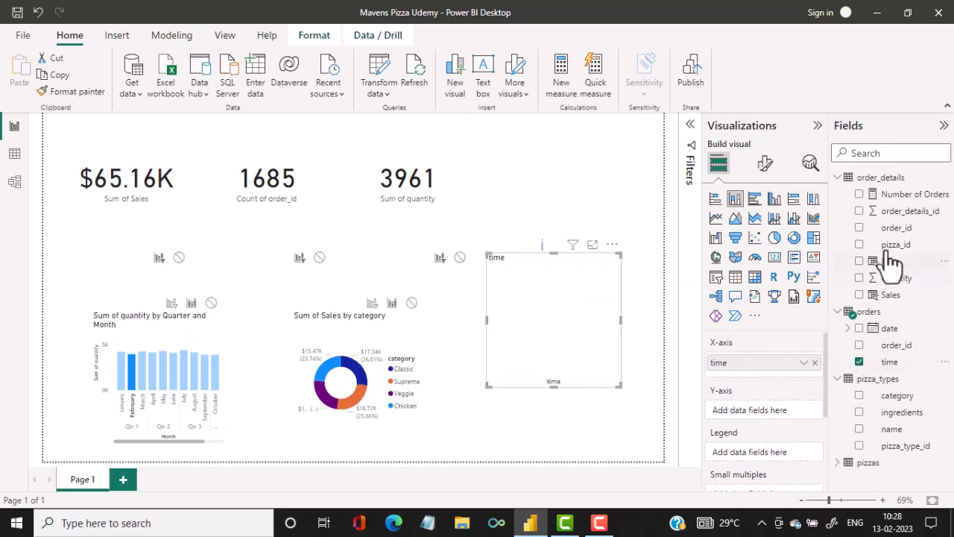
click(859, 196)
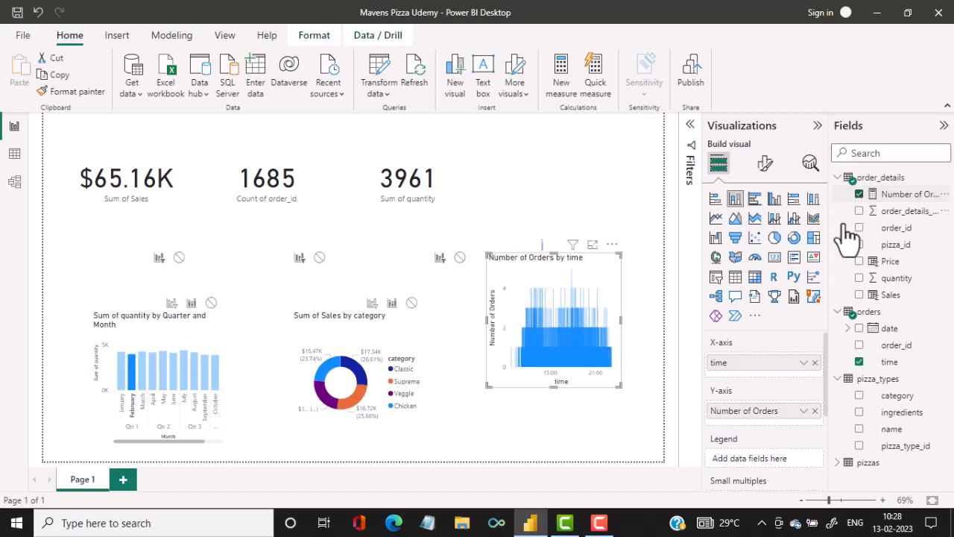
Examine the Number of Orders by time chart in focus mode, checking individual times, and return to the report.
click(592, 246)
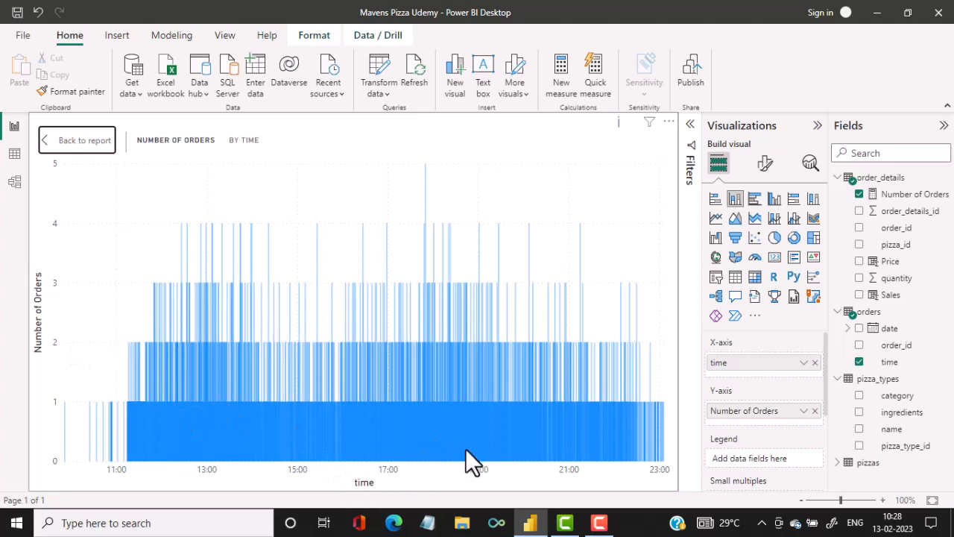
mouse_move(449, 356)
mouse_move(375, 345)
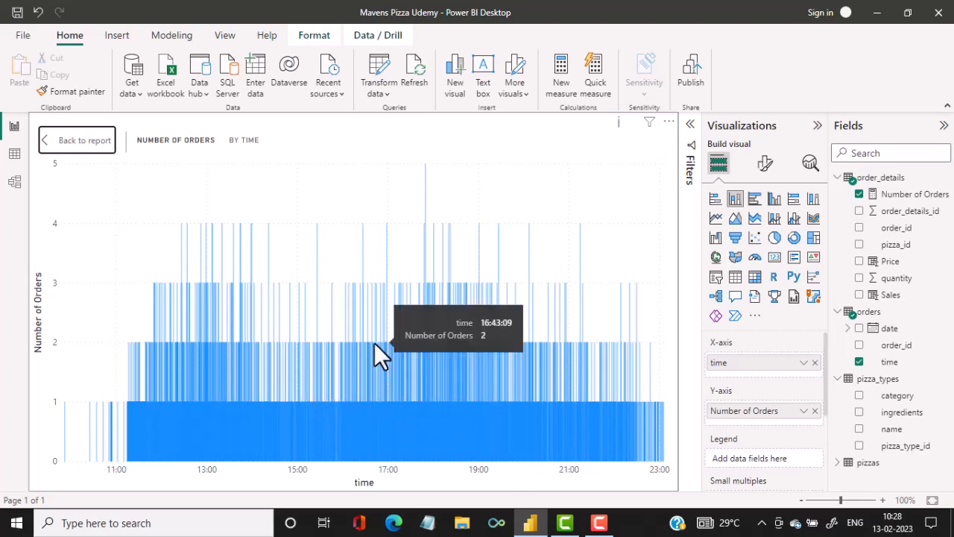
click(84, 140)
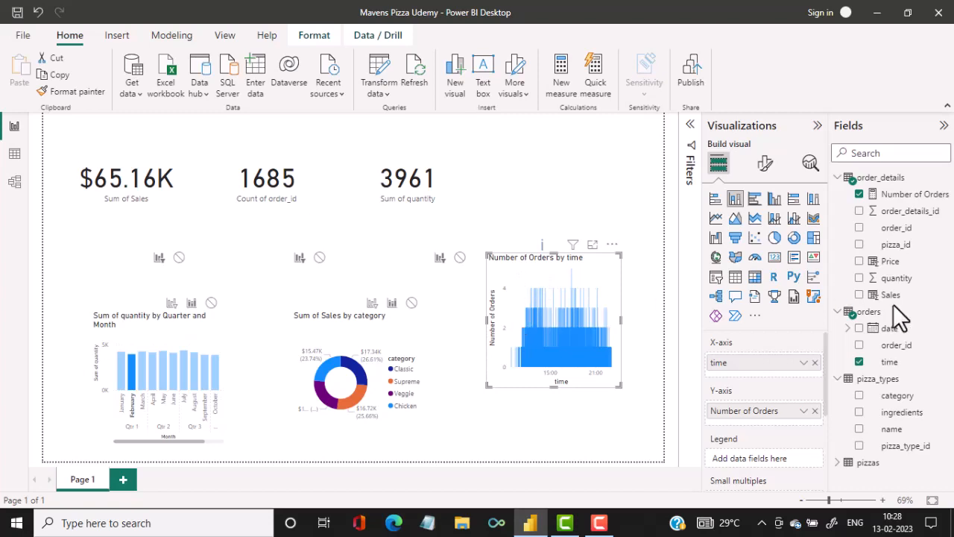
Show the orders table's rows in Data view and open its query for editing.
click(878, 313)
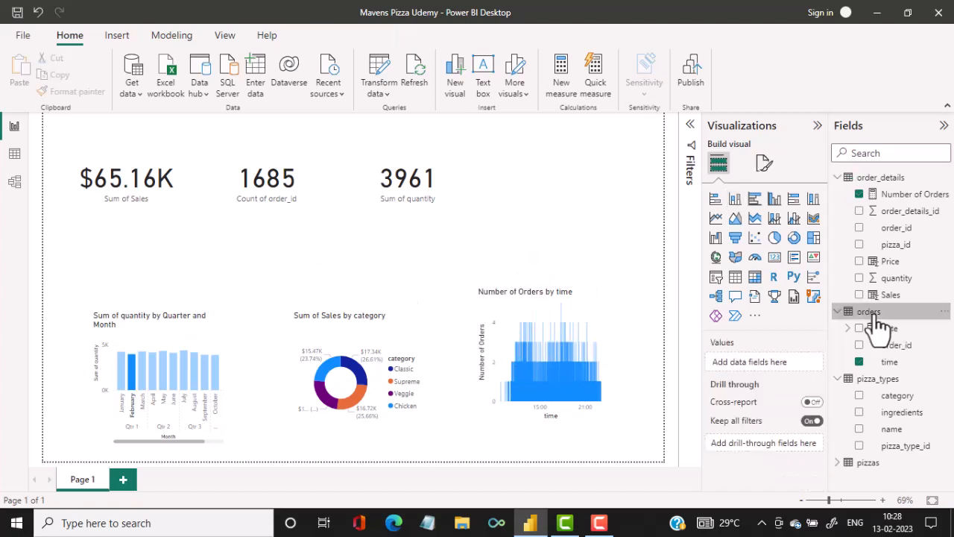
click(14, 155)
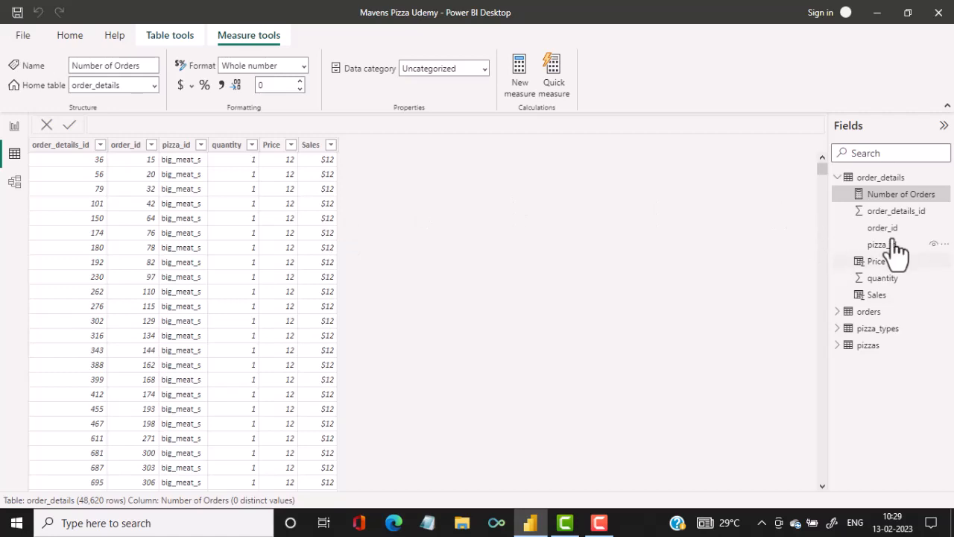
click(869, 313)
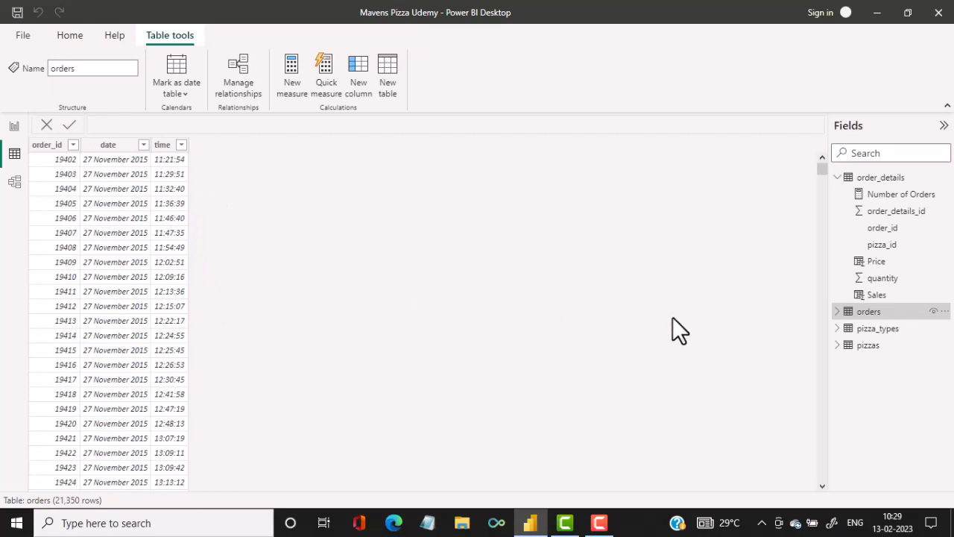
click(839, 313)
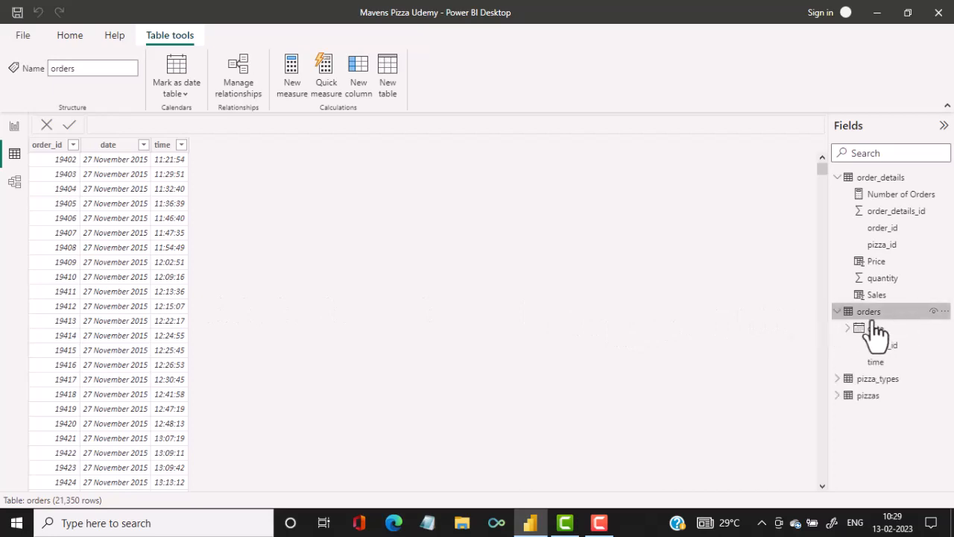
click(943, 313)
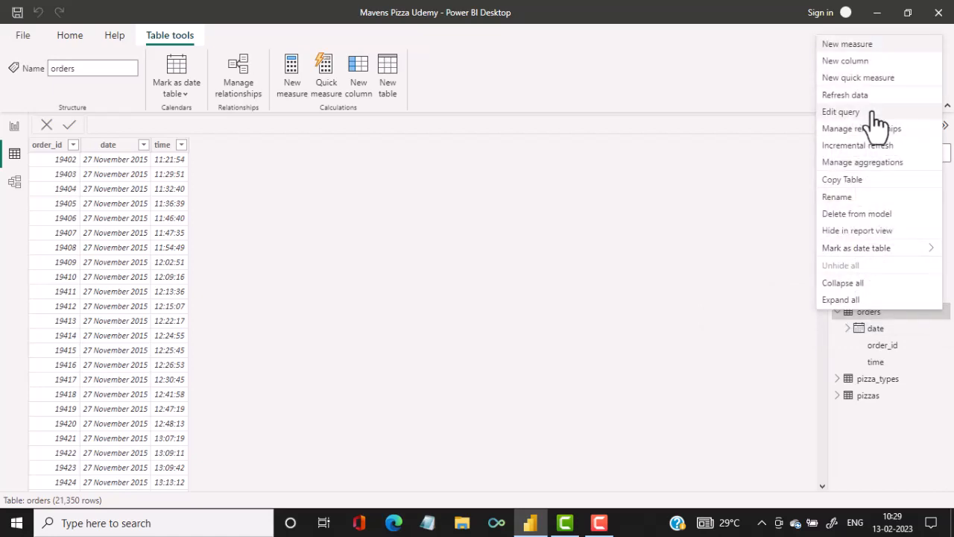
click(841, 111)
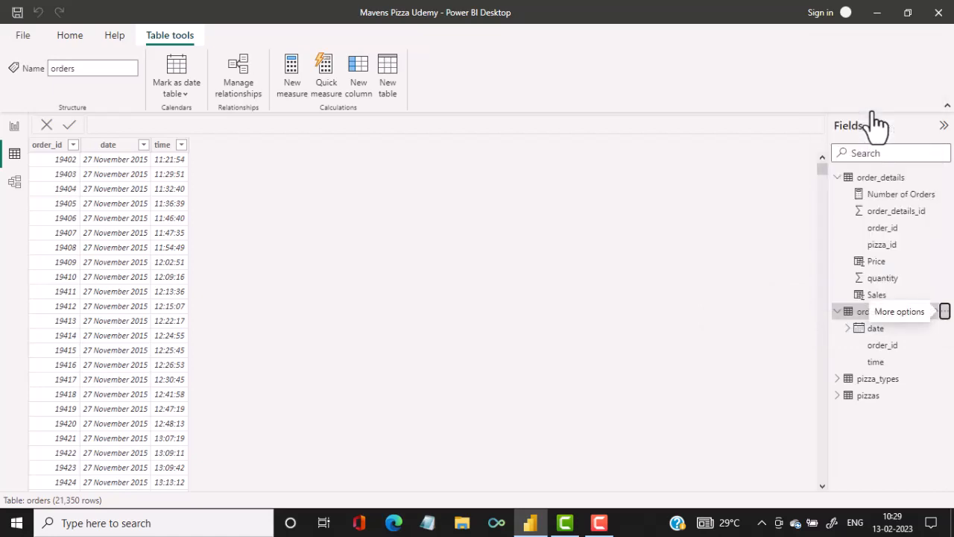
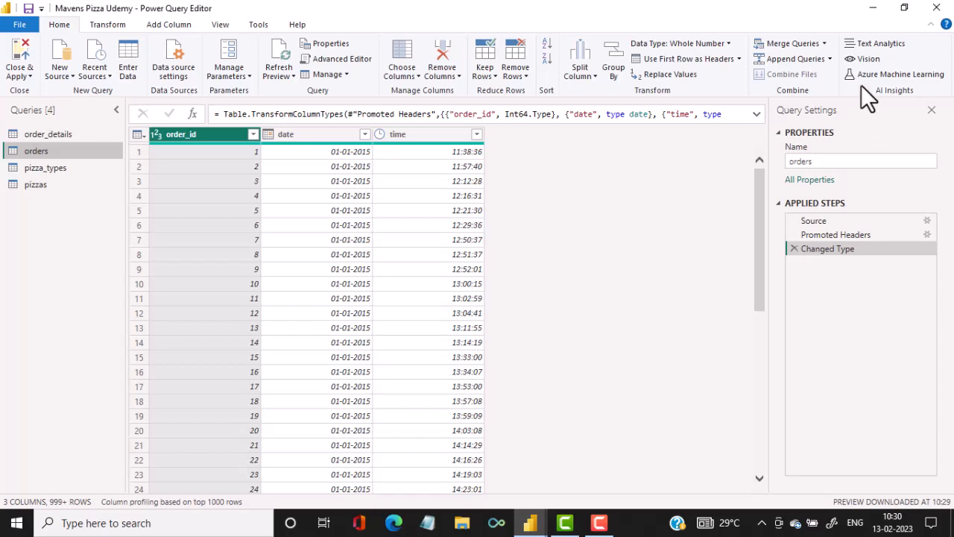
Start a new custom column in the orders query and name it Custom time.
click(170, 27)
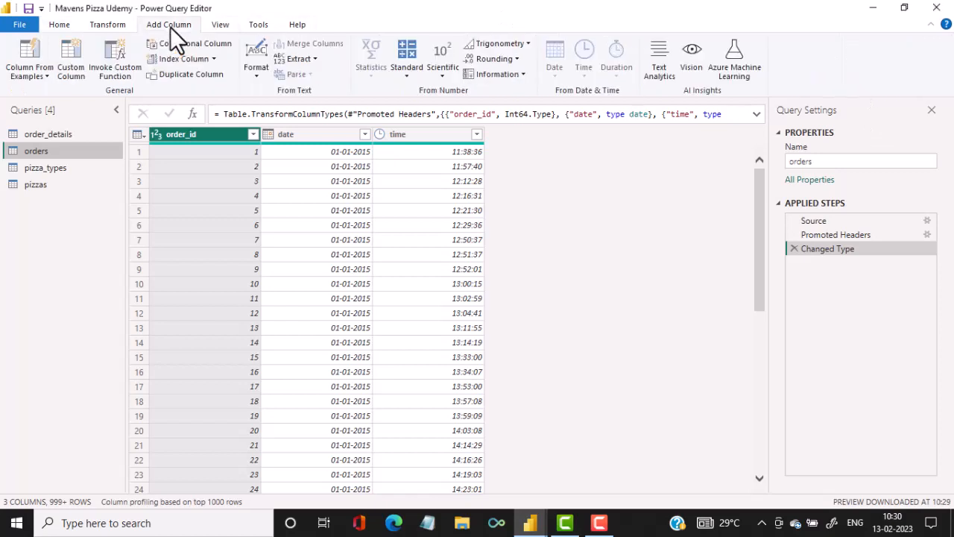
click(76, 67)
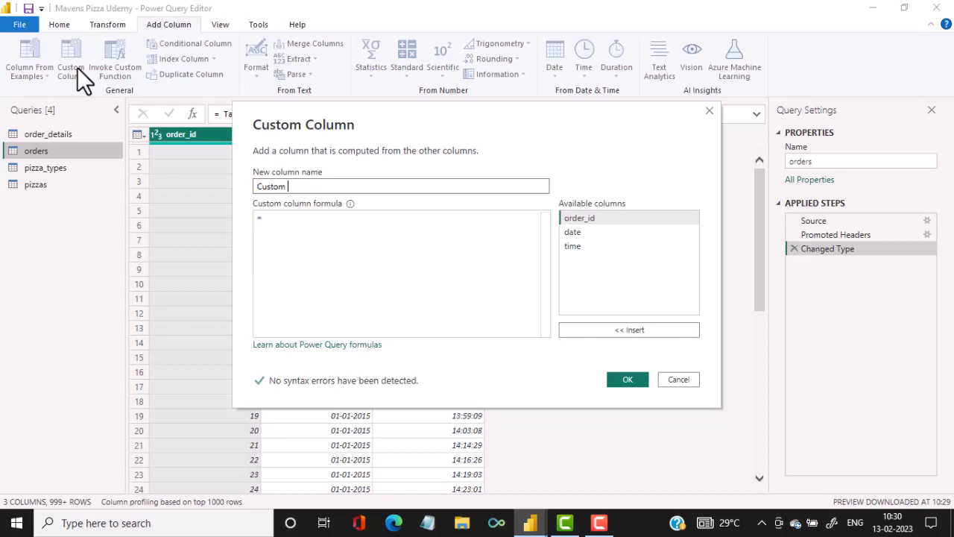
text(tIME)
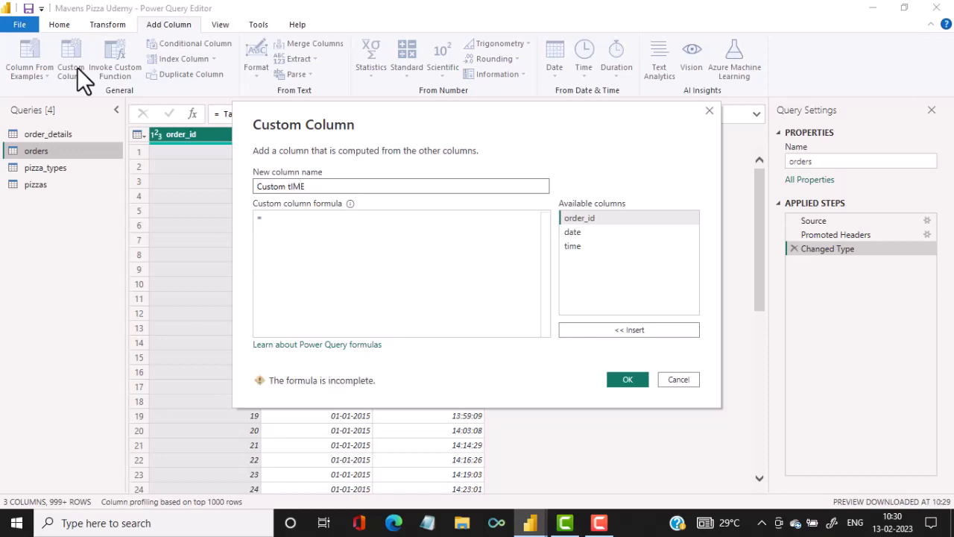
key(BackSpace)
key(BackSpace)
key(BackSpace)
key(BackSpace)
text(time)
Define the Custom time column with the formula Number.From([time]) and create it.
click(287, 228)
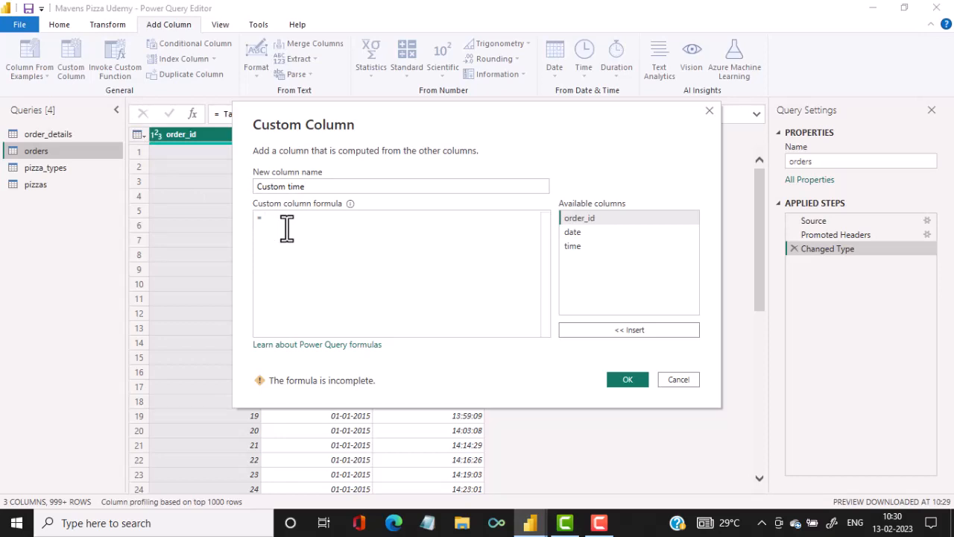
text(Numbe)
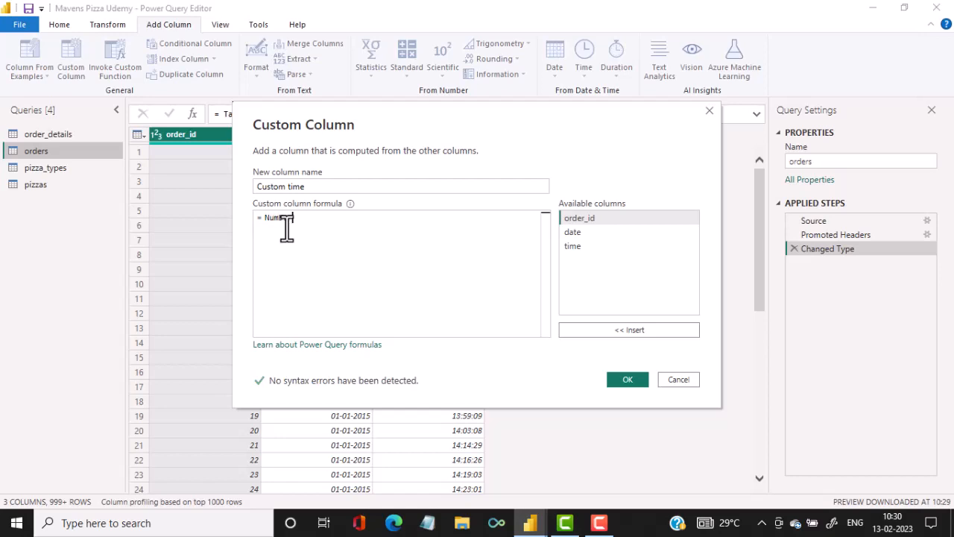
text(r.From)
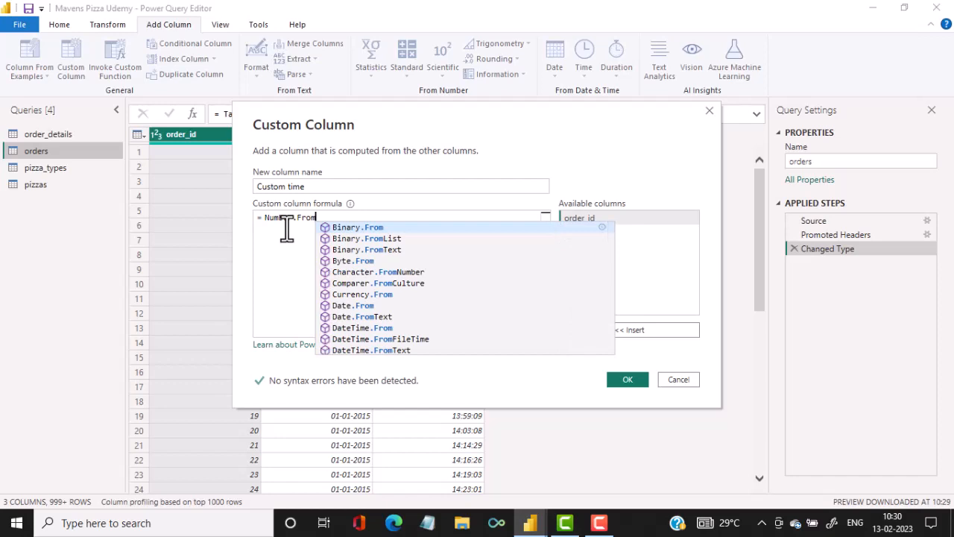
text(()
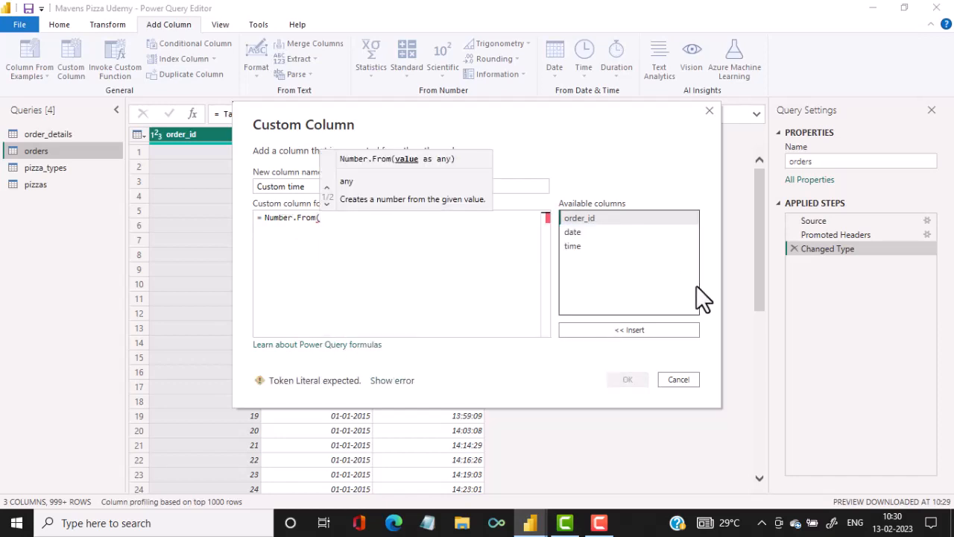
click(573, 246)
double_click(573, 246)
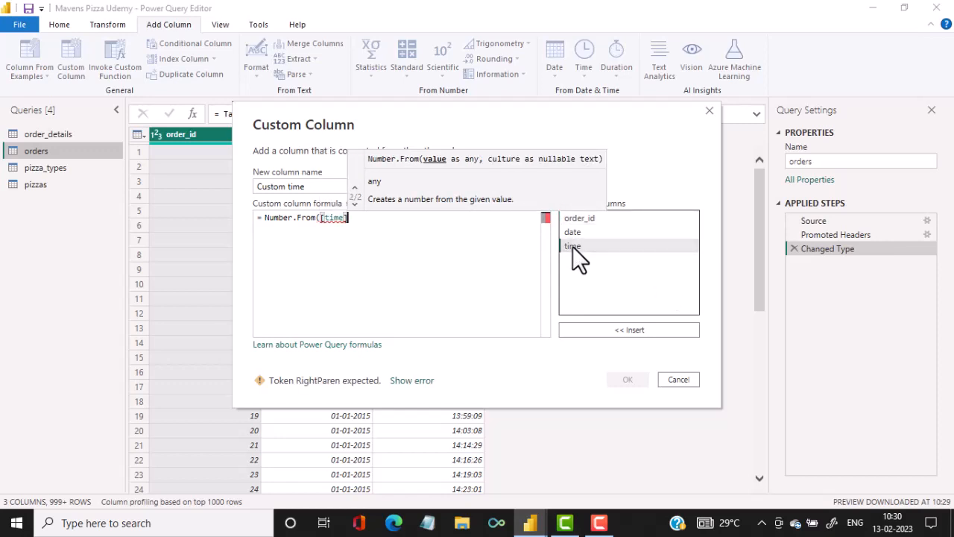
text())
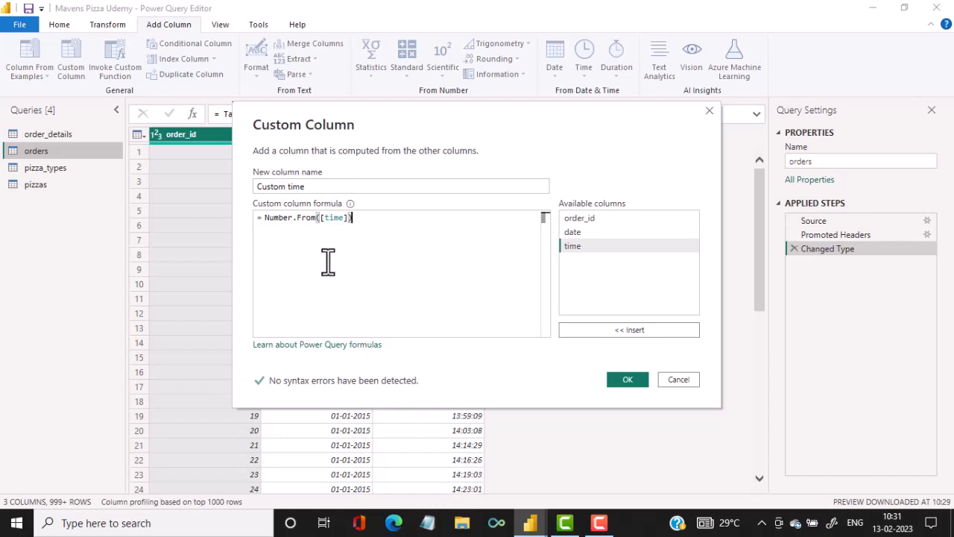
click(627, 381)
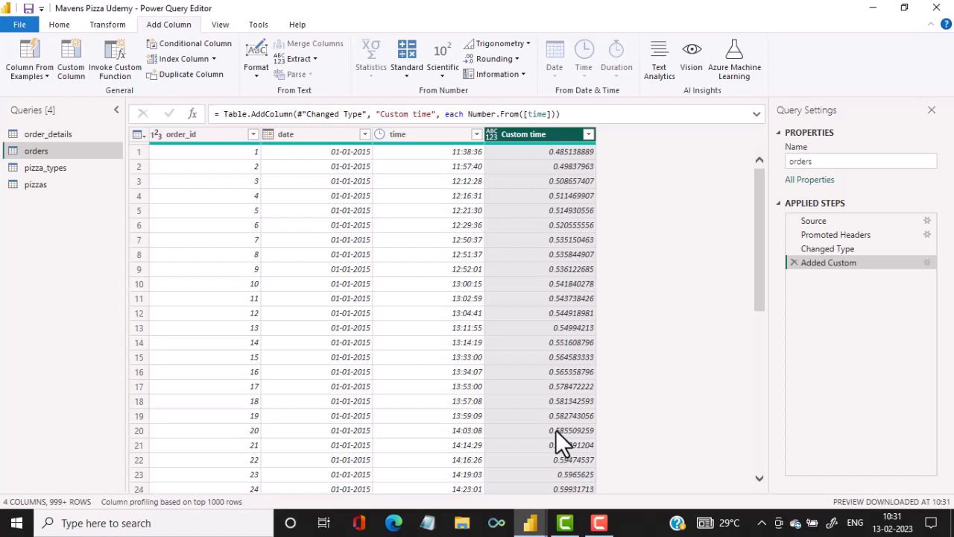
Edit the Added Custom step so the Custom time formula reads Number.From([time]) * (60 *24 / 30).
click(925, 264)
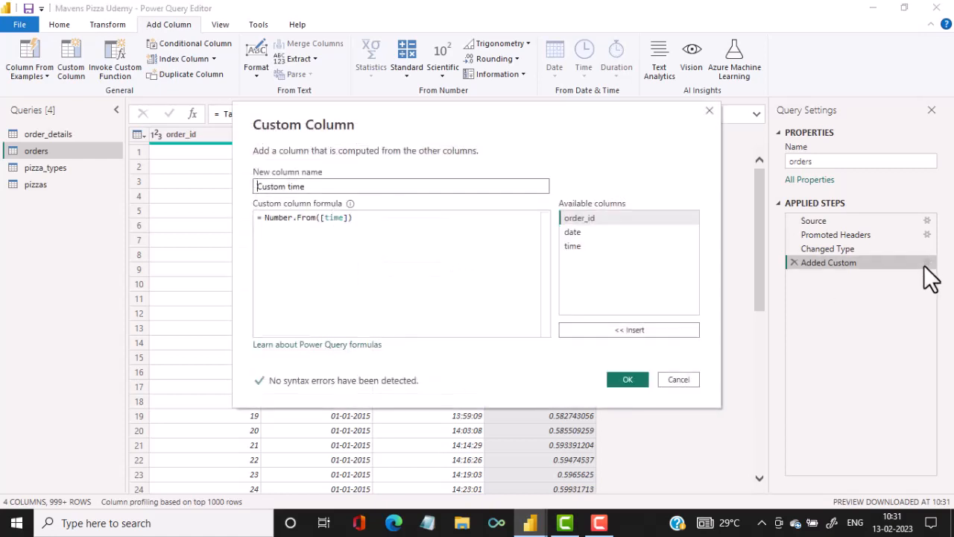
click(401, 223)
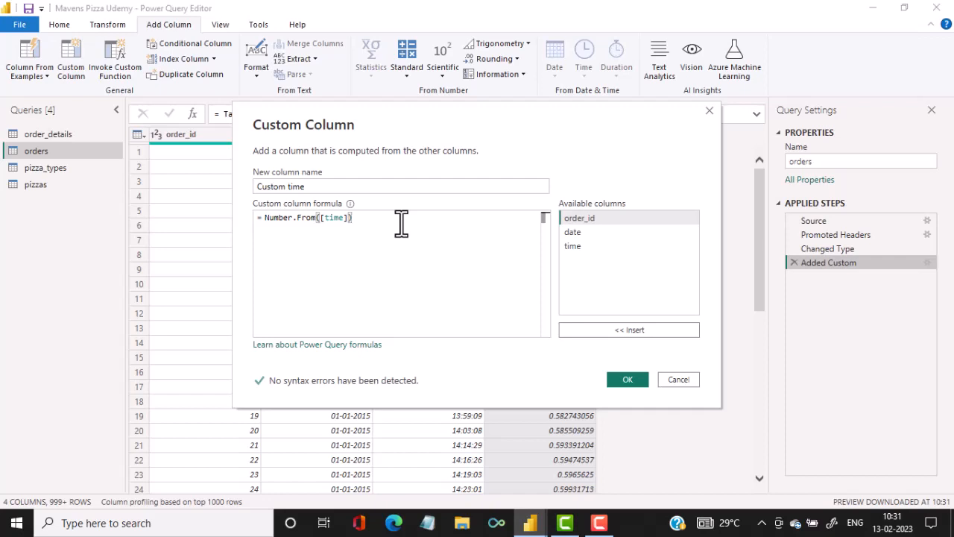
text(*)
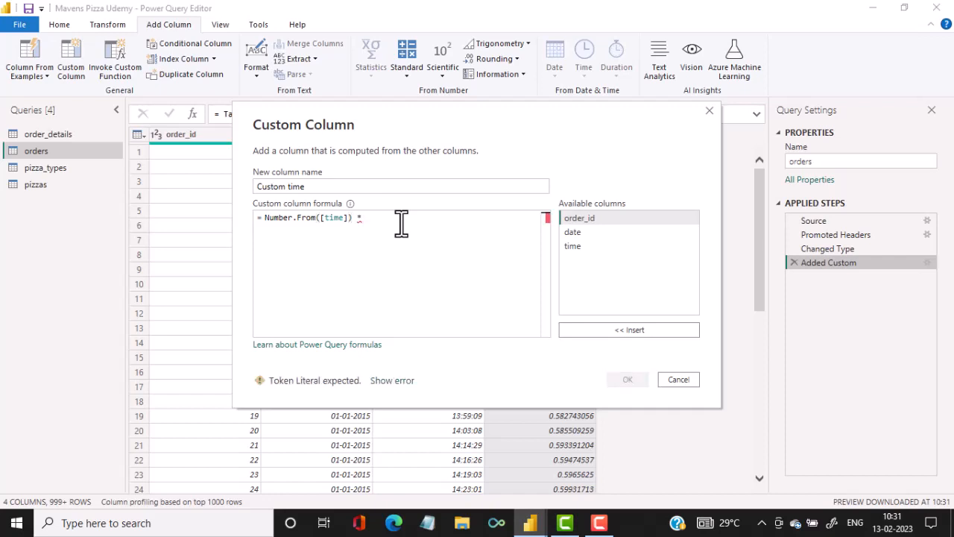
text( (60)
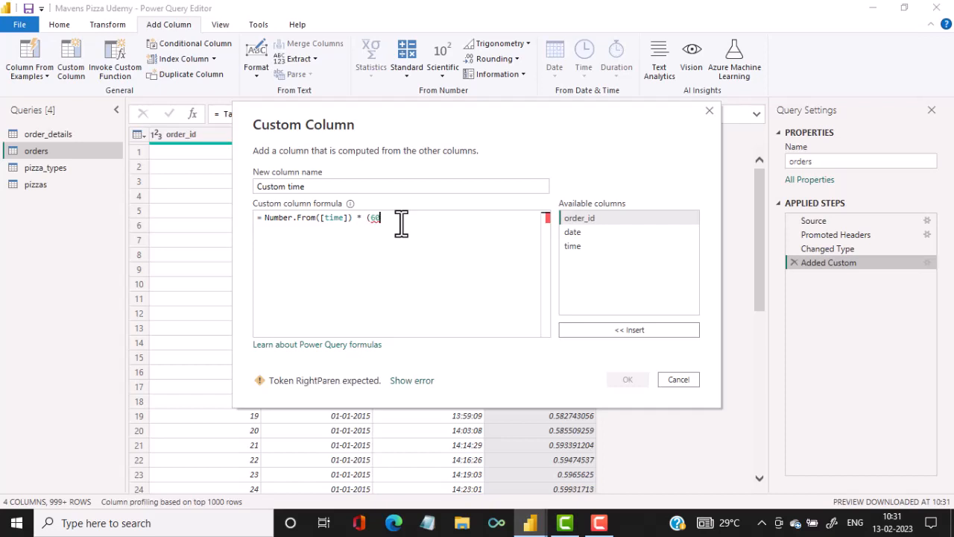
text( *24 *)
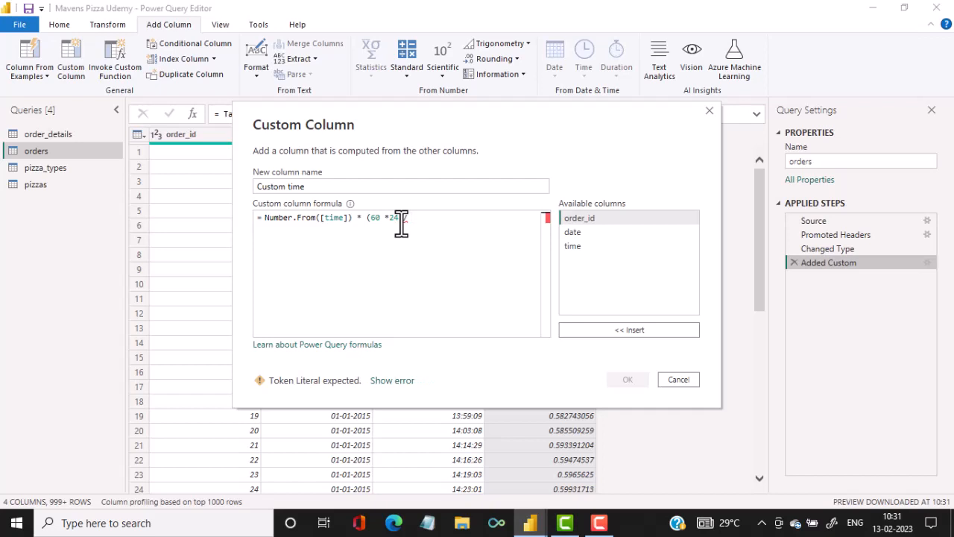
text(30)
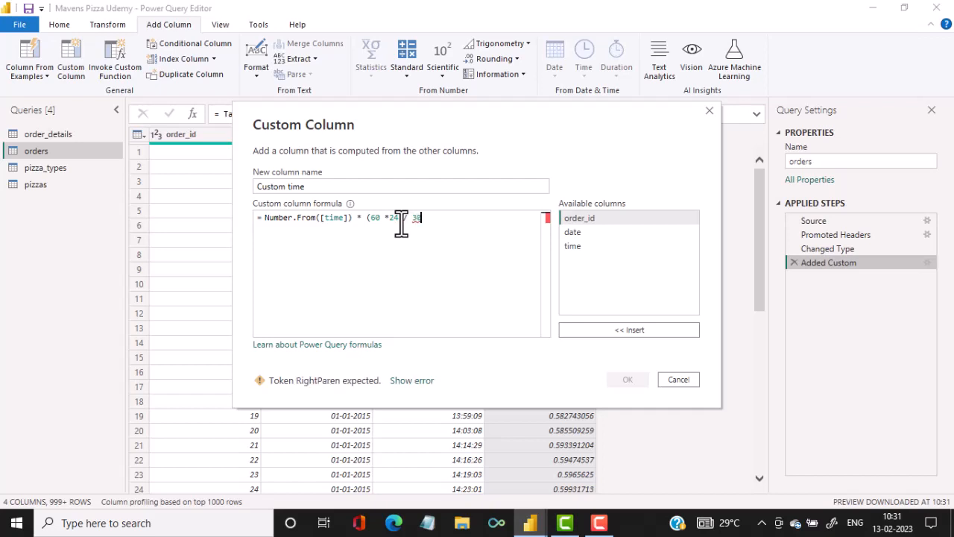
text())
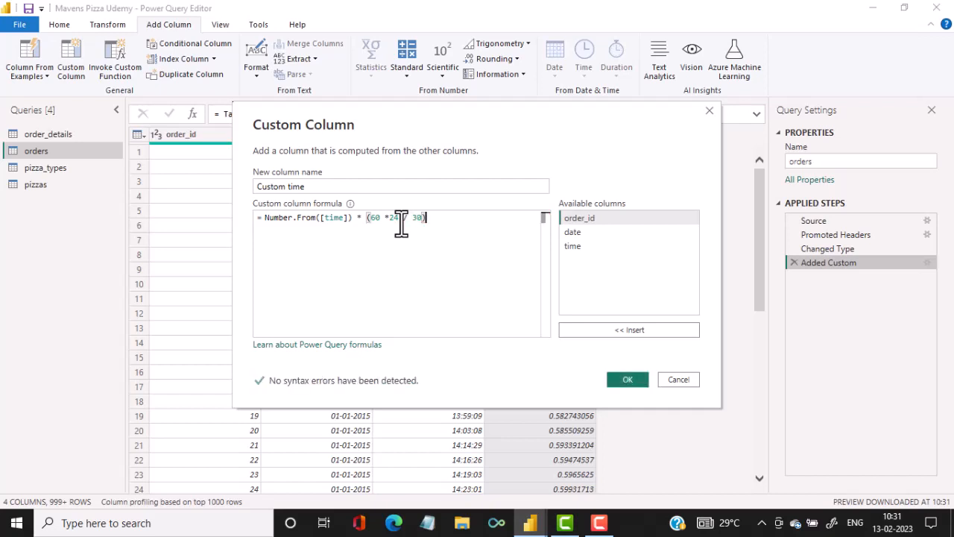
click(626, 380)
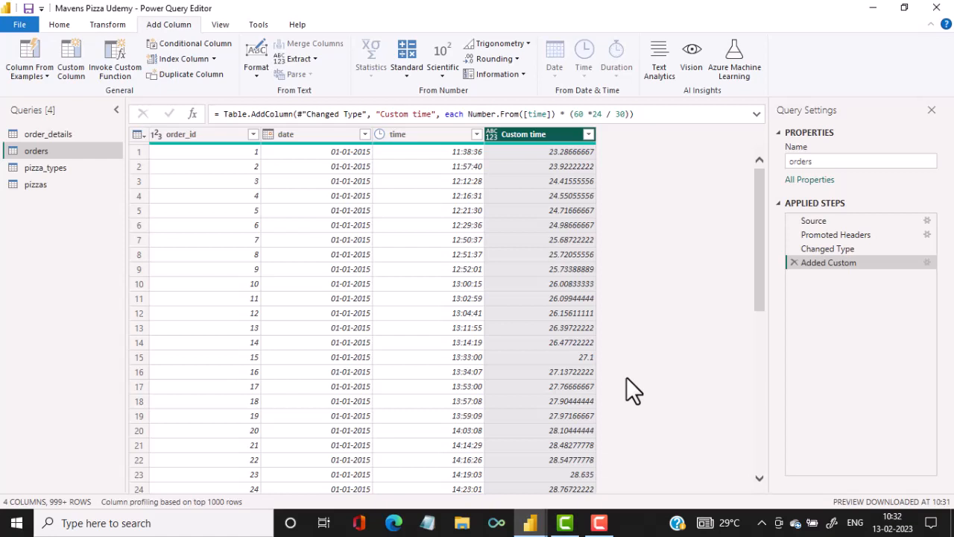
Reopen the Custom time formula and wrap the whole expression in Number.Round( ).
click(926, 264)
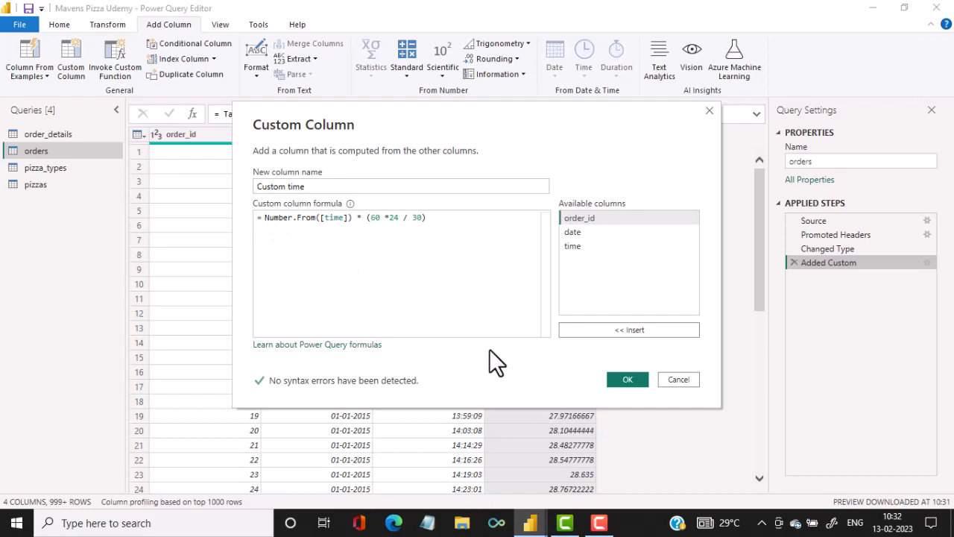
text(Number)
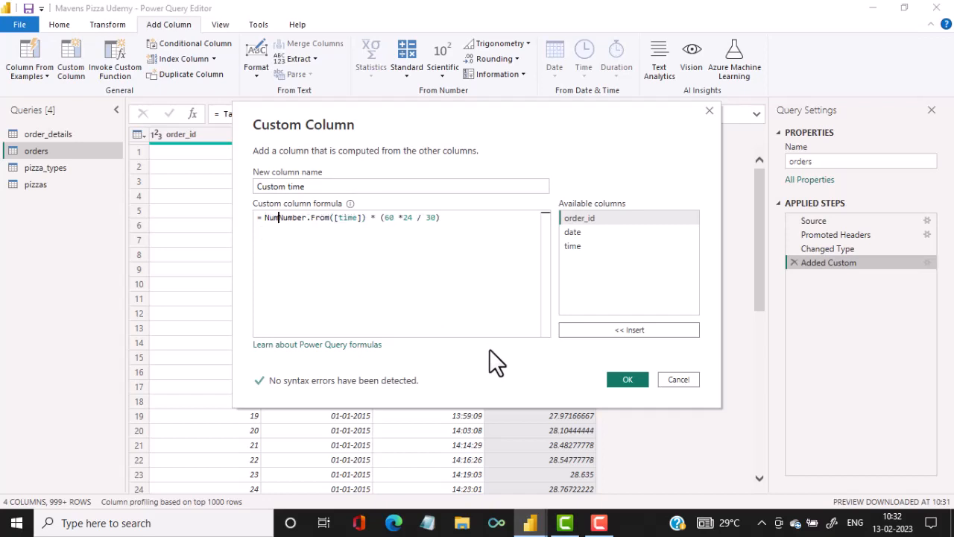
text(.R)
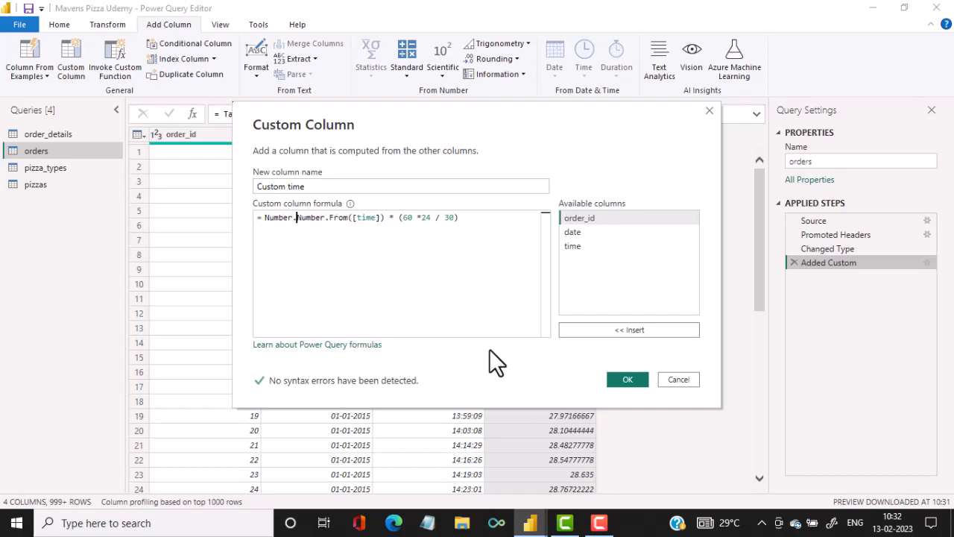
text(ound)
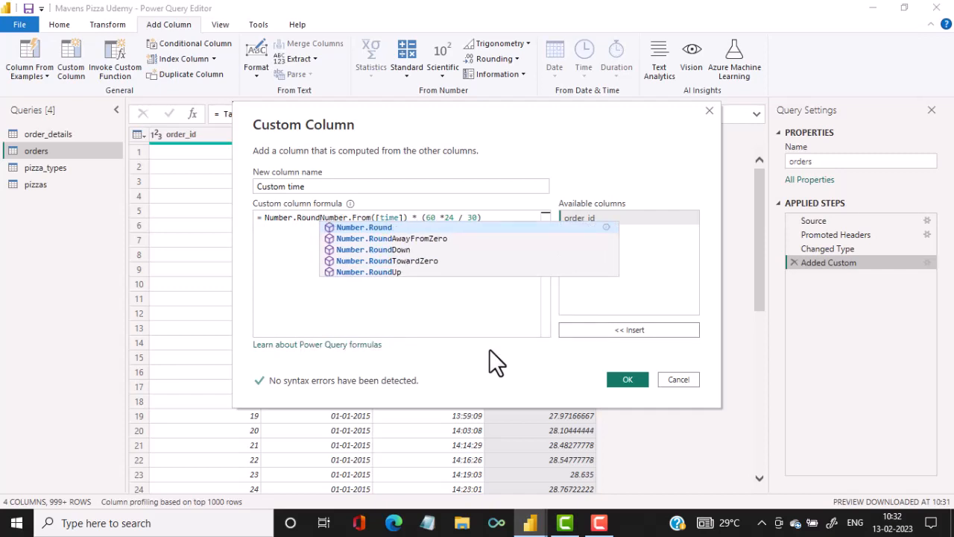
text(()
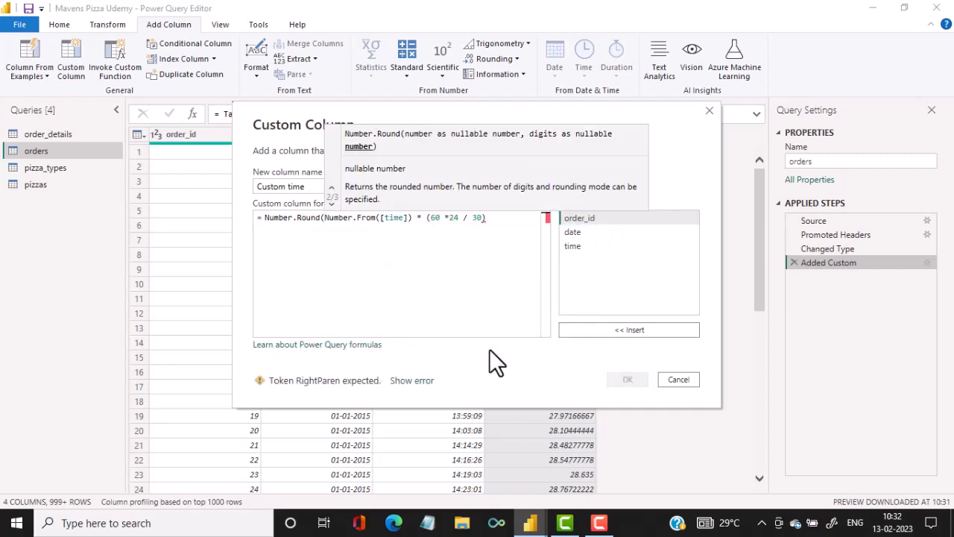
click(504, 219)
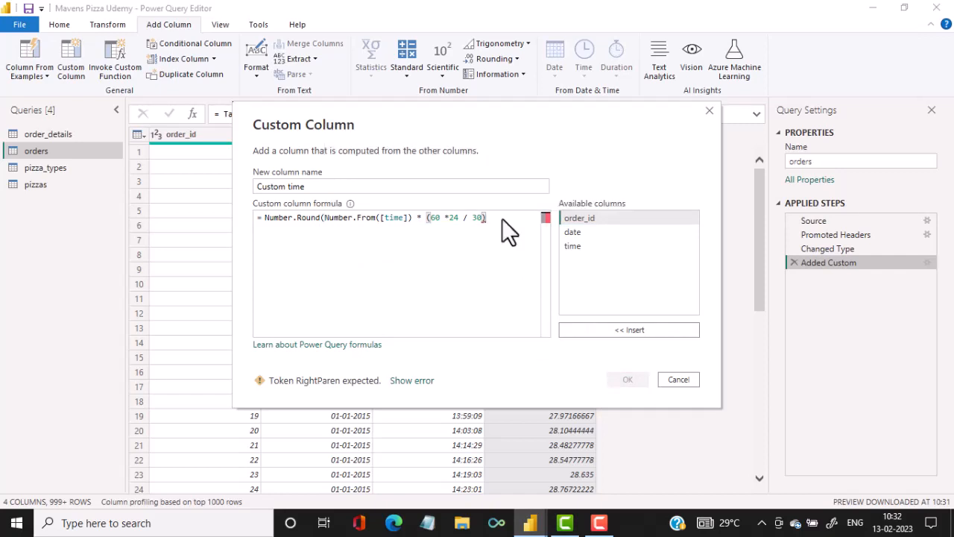
text())
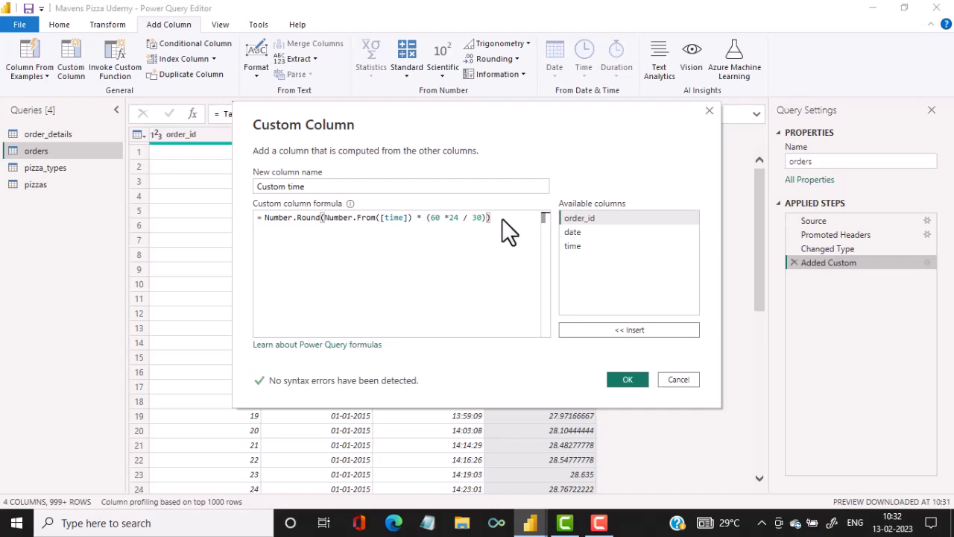
text( /)
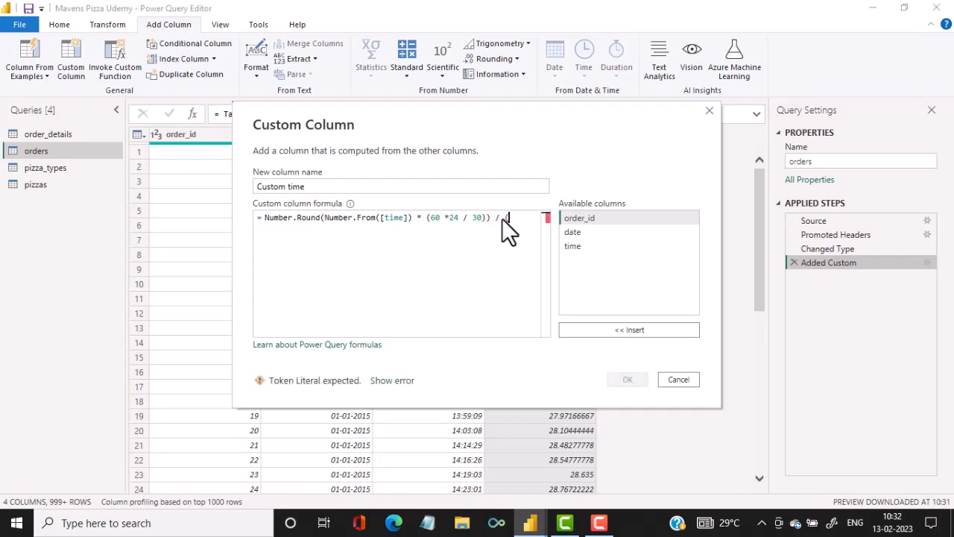
text( (60)
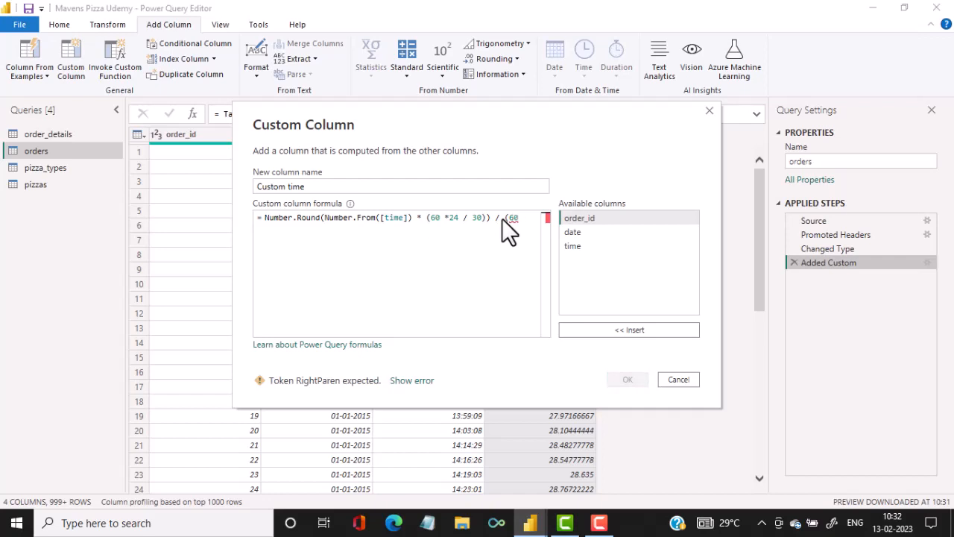
text(*24)
Divide the rounded expression by (60*24/30), apply the formula, and set the Custom time column's data type to Time.
text(/30))
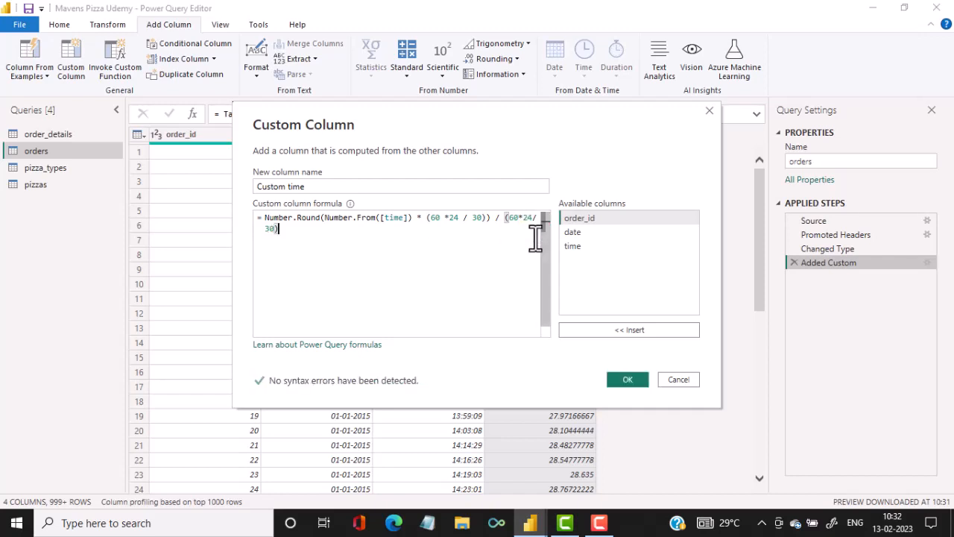
click(616, 383)
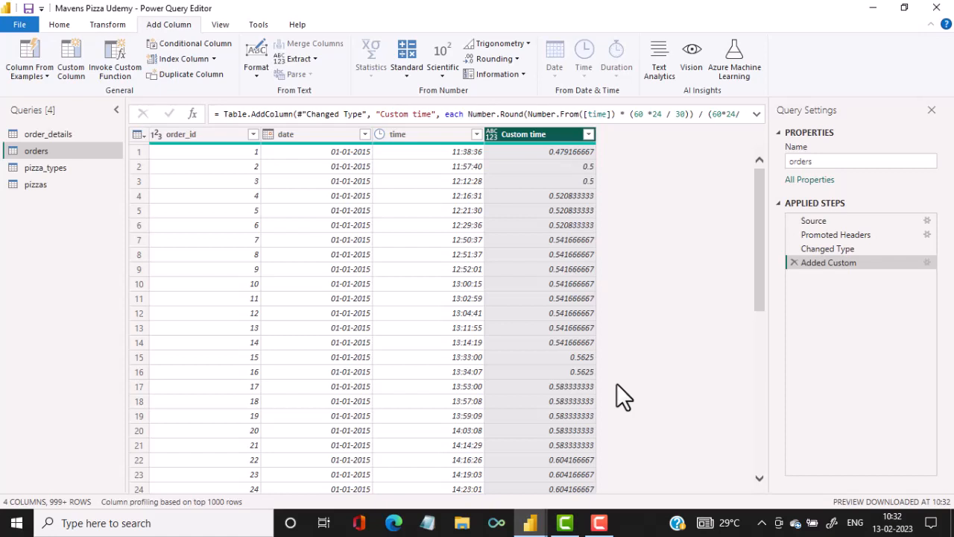
click(492, 138)
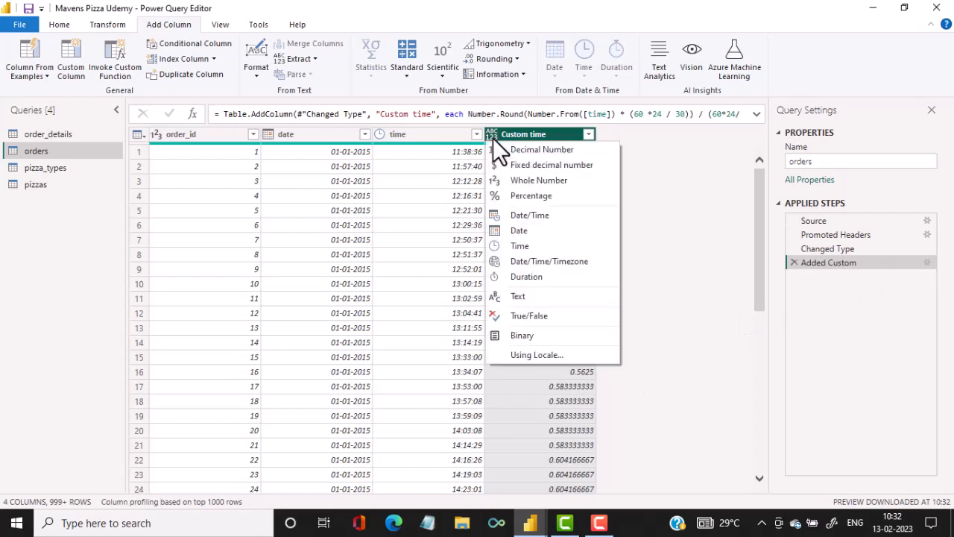
click(512, 248)
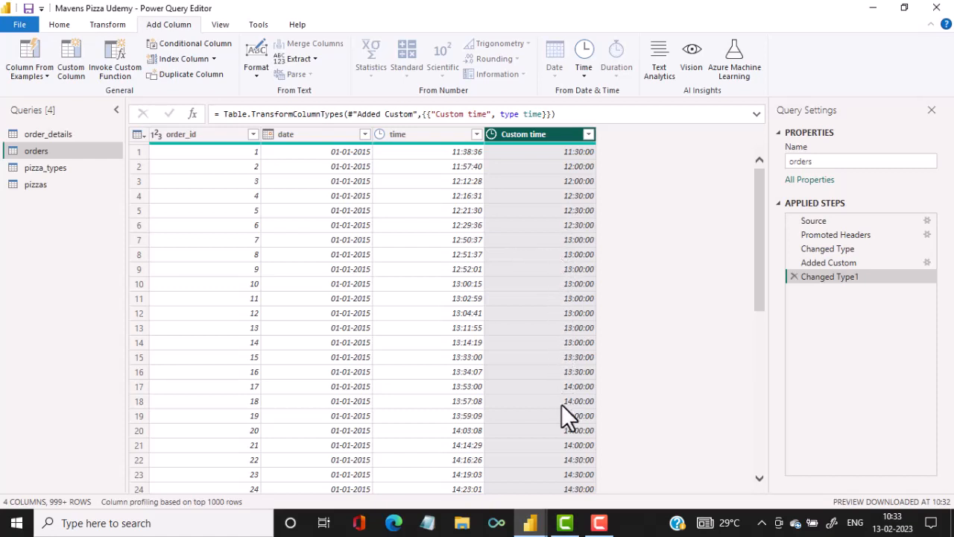
Edit the Added Custom step so both divisors in the Custom time formula are 60, giving Number.Round(Number.From([time]) * (60 *24 / 60)) / (60*24/60).
click(927, 263)
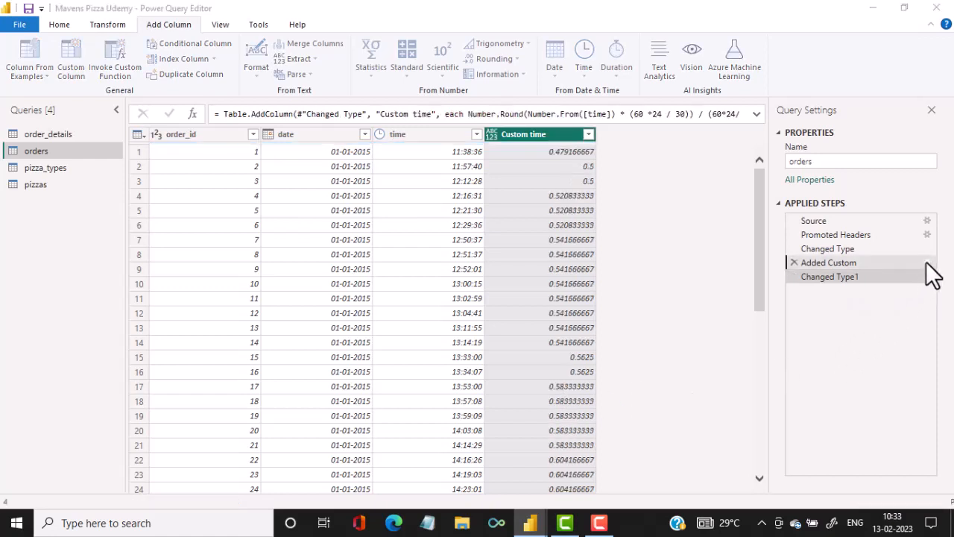
click(927, 262)
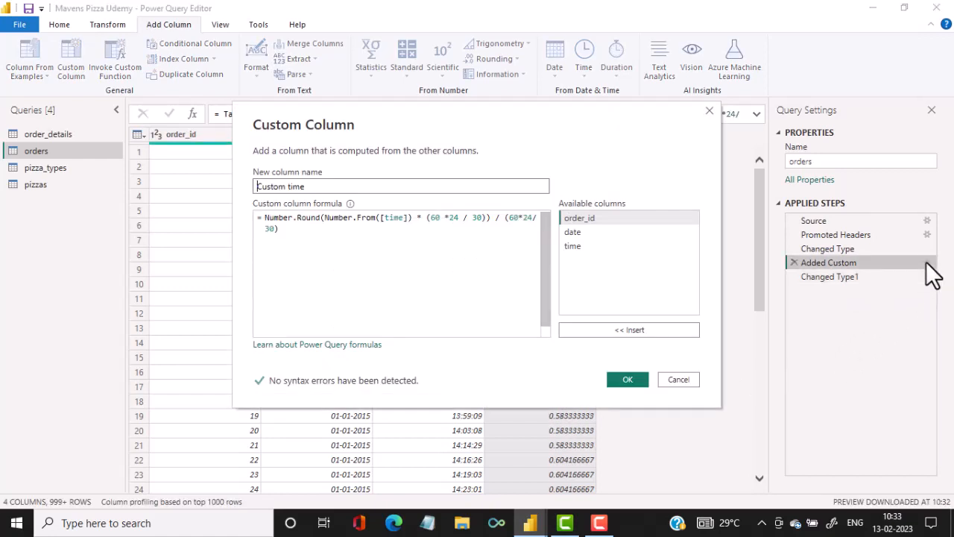
click(483, 217)
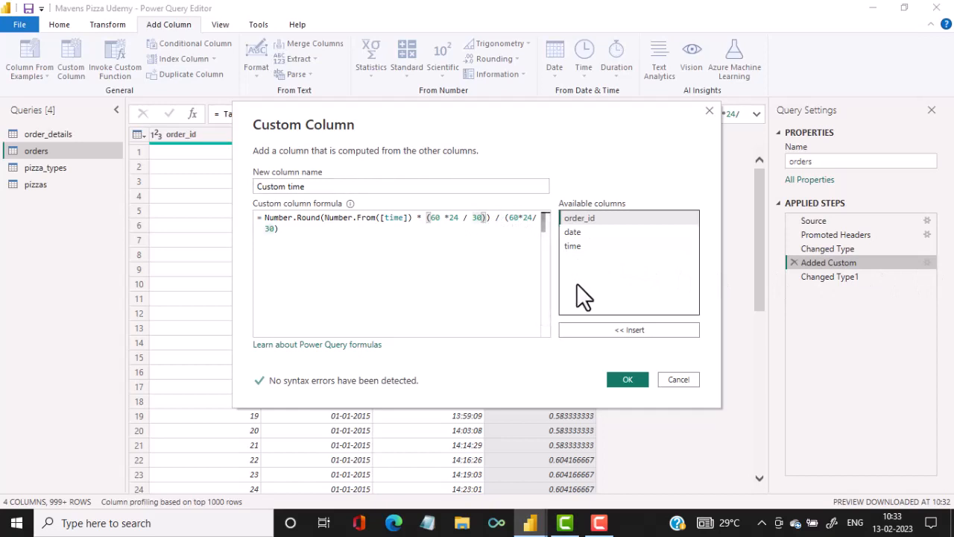
key(BackSpace)
key(BackSpace)
text(60)
click(267, 229)
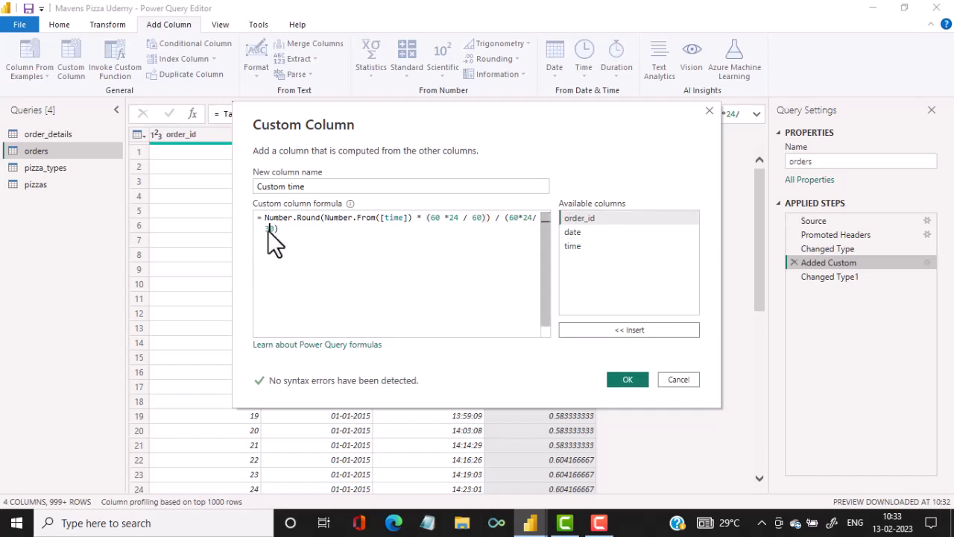
text(6)
click(630, 381)
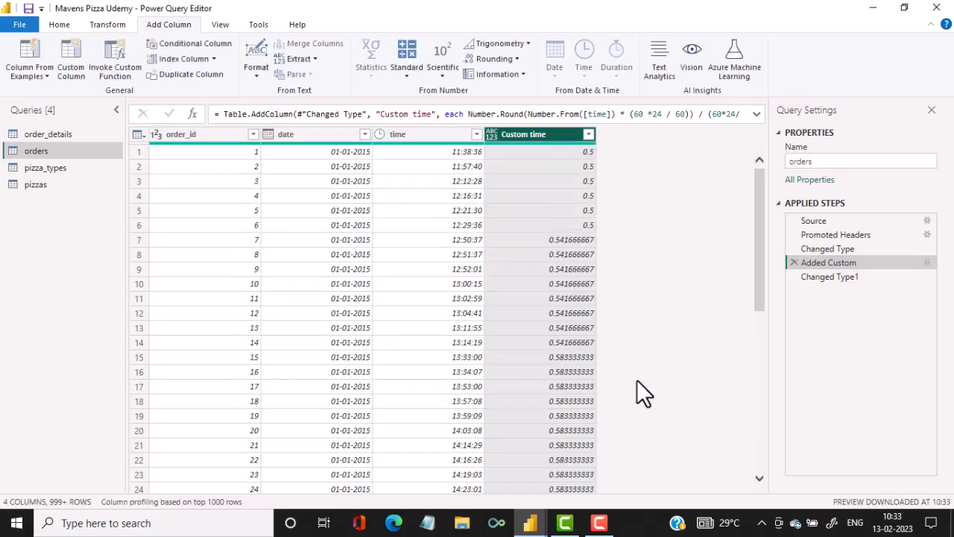
Set the Custom time column's data type to Time as an inserted step, and close the query editor applying the changes.
click(492, 134)
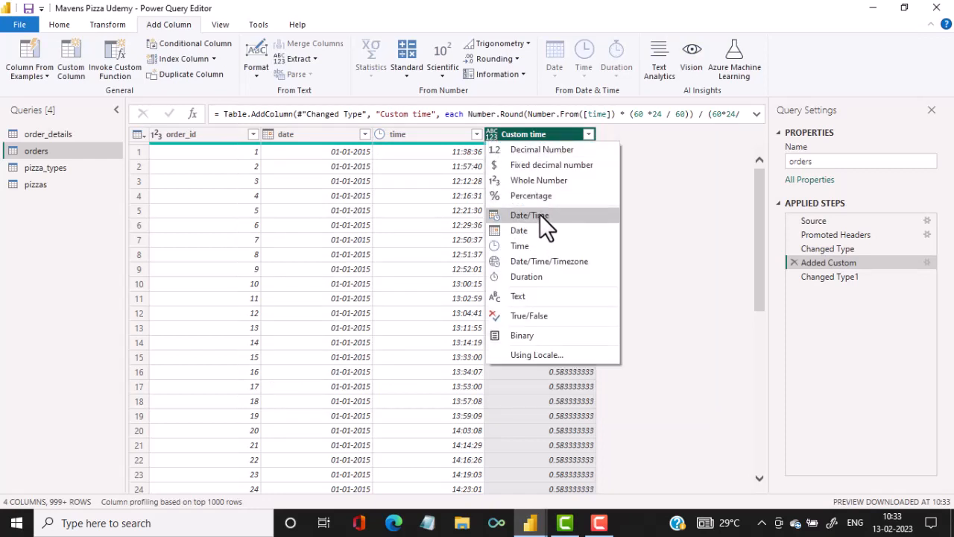
click(534, 249)
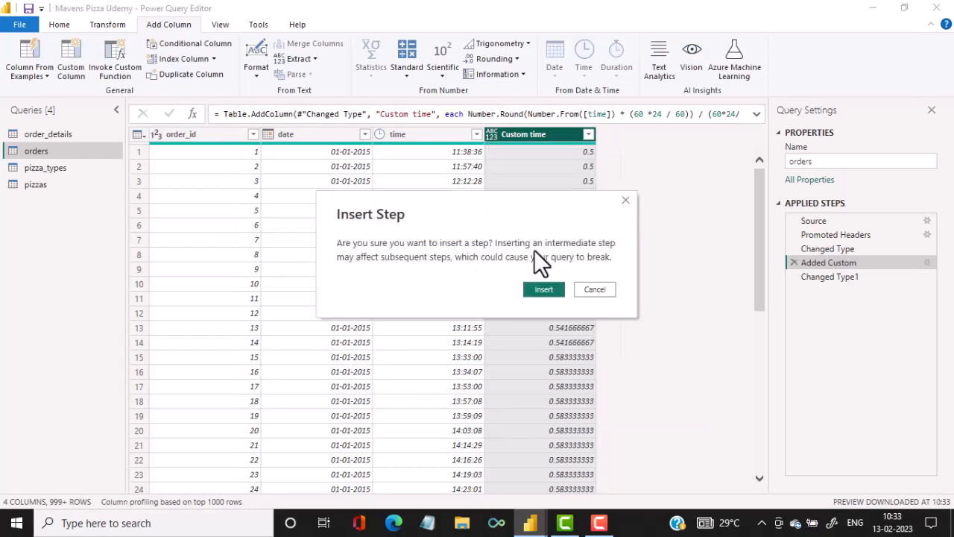
click(544, 289)
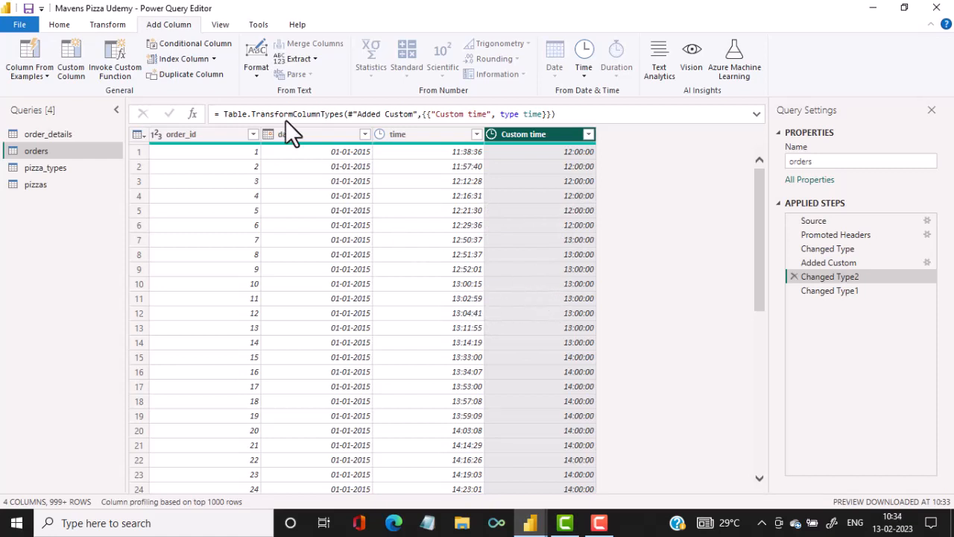
click(56, 26)
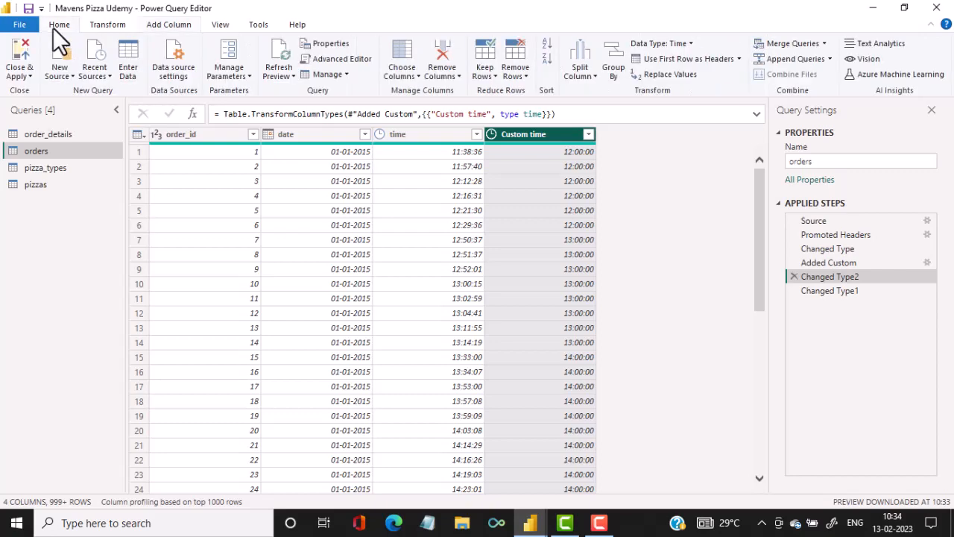
click(23, 66)
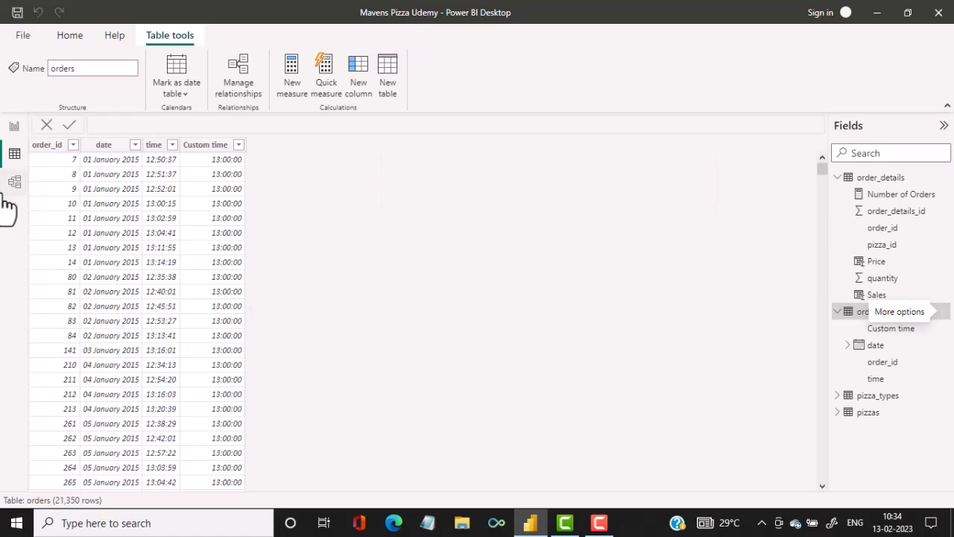
In the report view, replace time with Custom time on the X-axis of the Number of Orders chart.
click(15, 126)
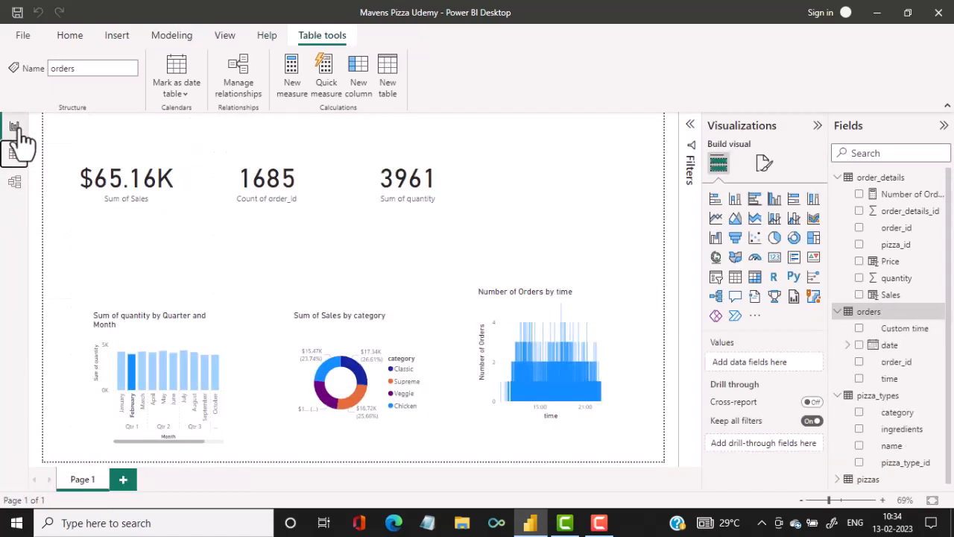
click(550, 357)
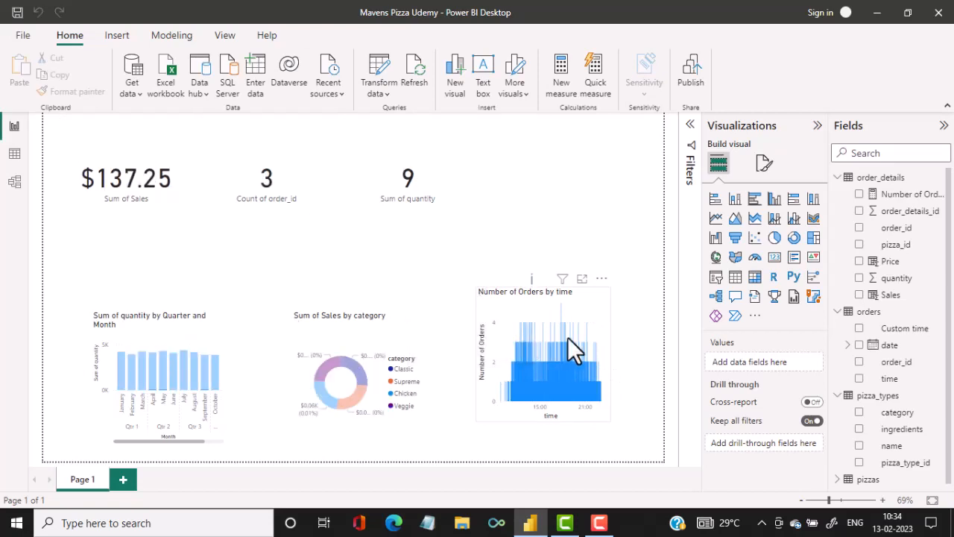
click(567, 336)
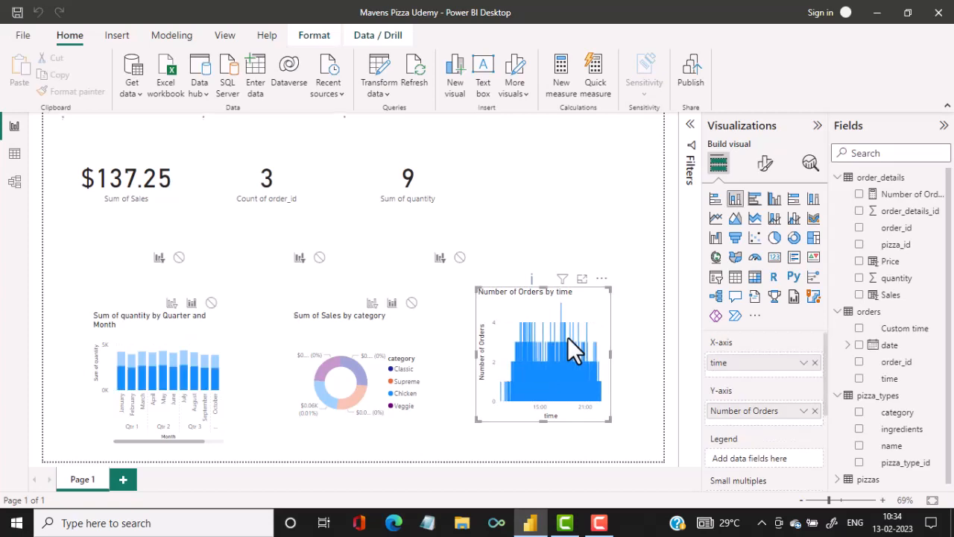
click(815, 363)
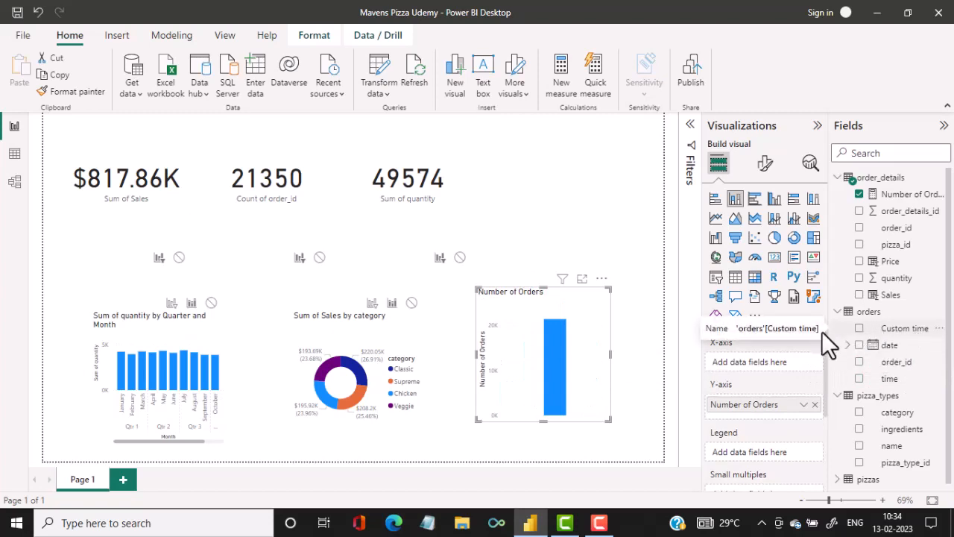
click(860, 330)
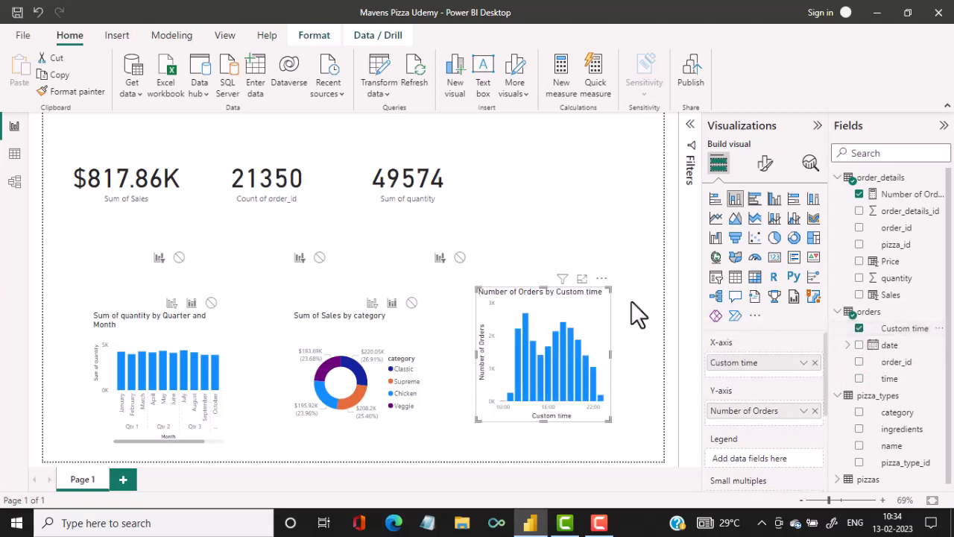
Turn on data labels for the Number of Orders by Custom time chart in focus mode, check its bars, and return to the report.
click(583, 279)
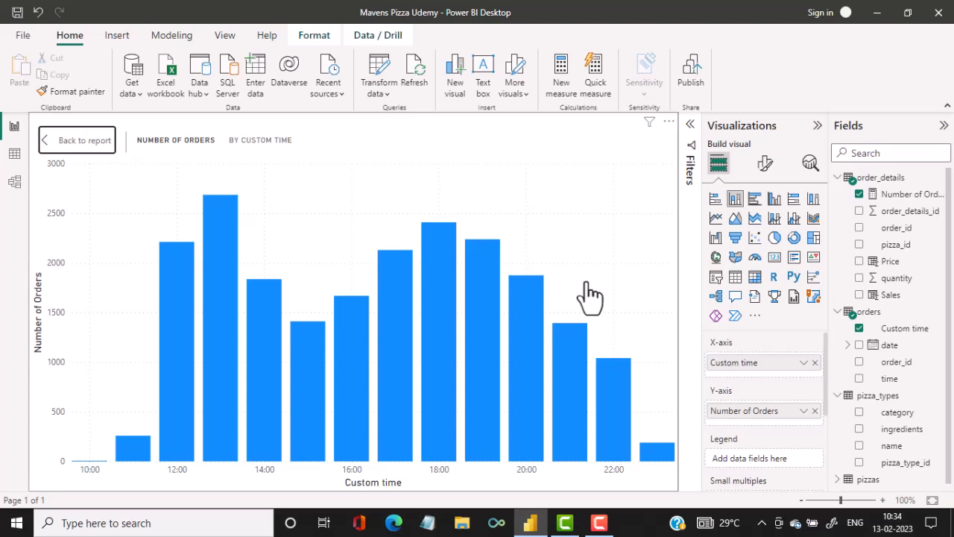
click(767, 165)
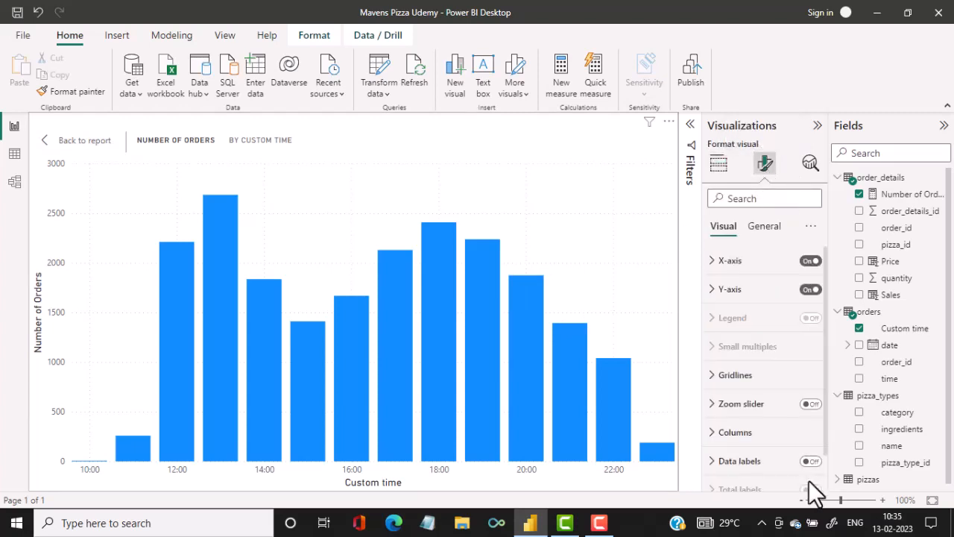
click(812, 462)
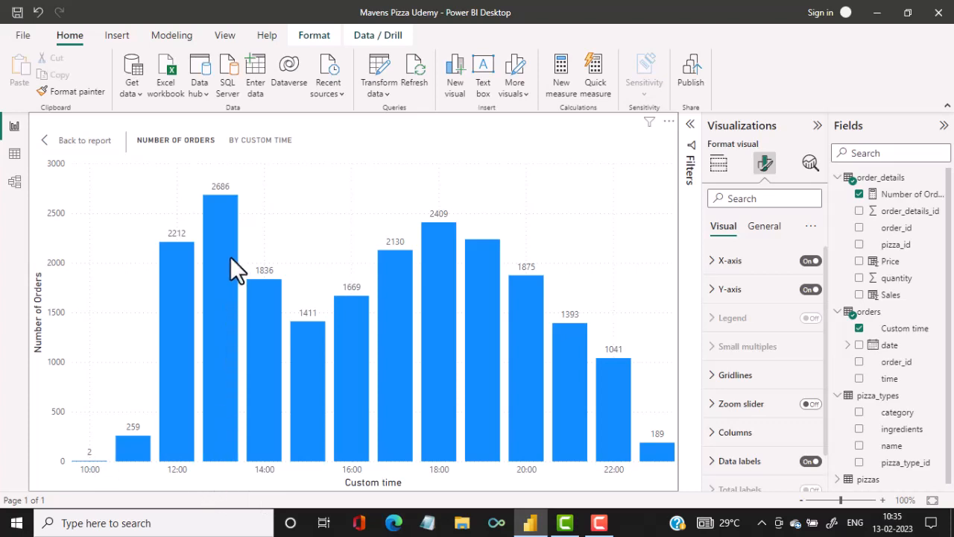
mouse_move(236, 209)
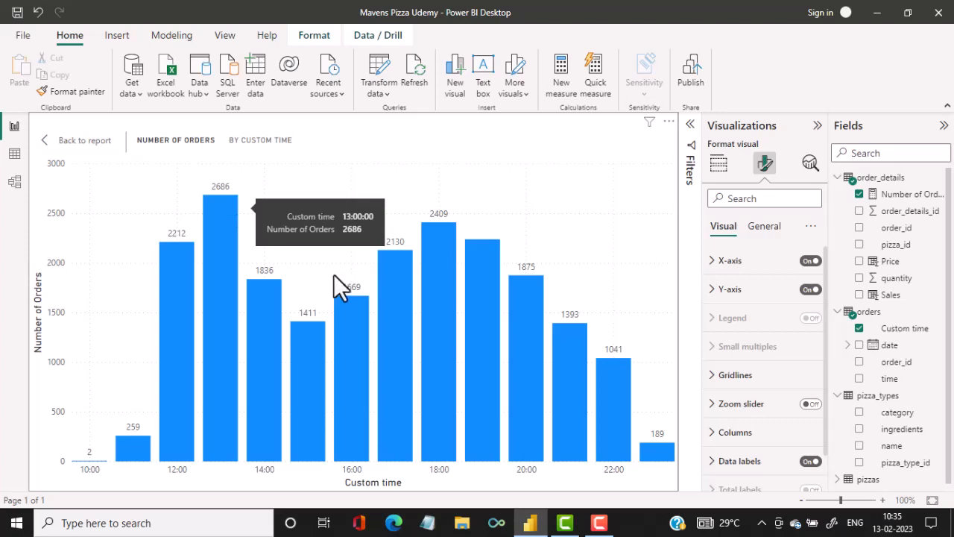
mouse_move(423, 266)
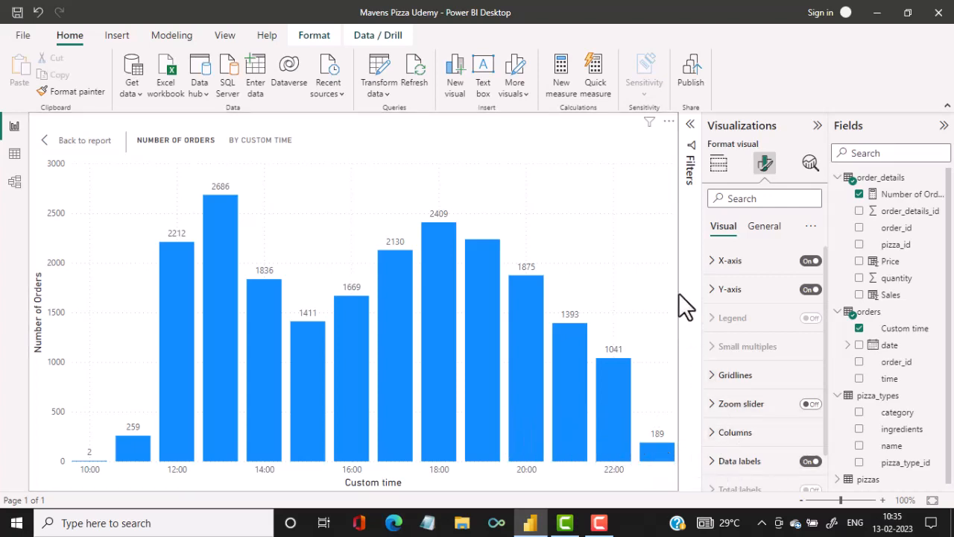
click(98, 148)
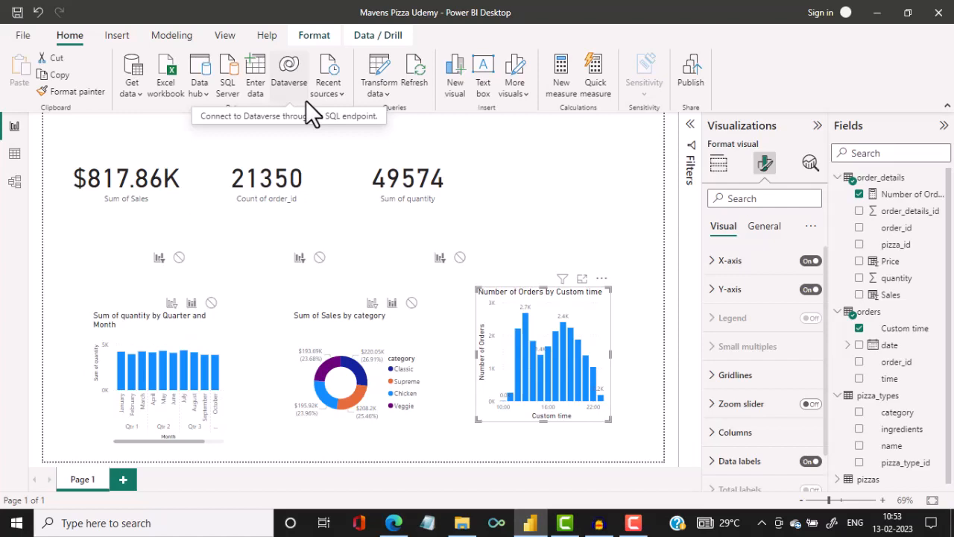
Open the orders query for editing and duplicate its date column.
click(885, 316)
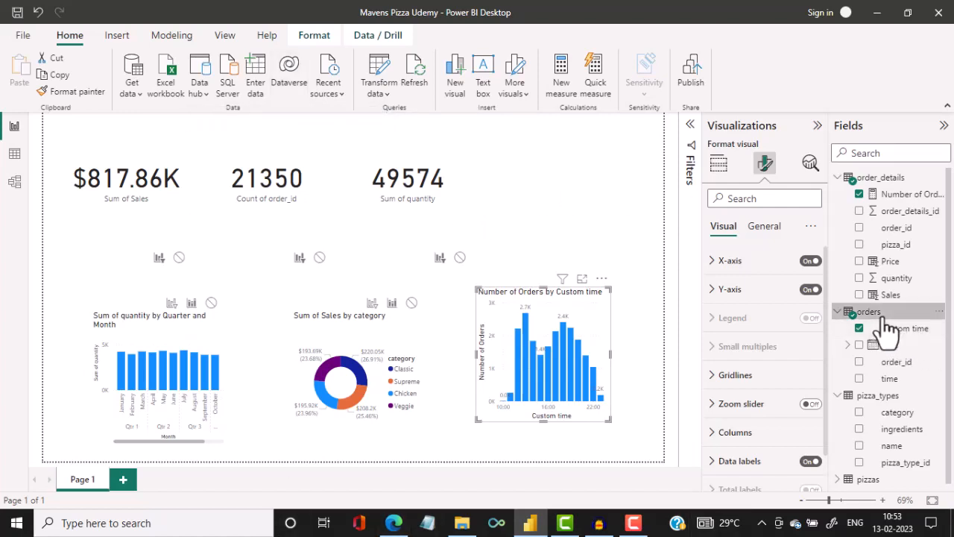
click(940, 314)
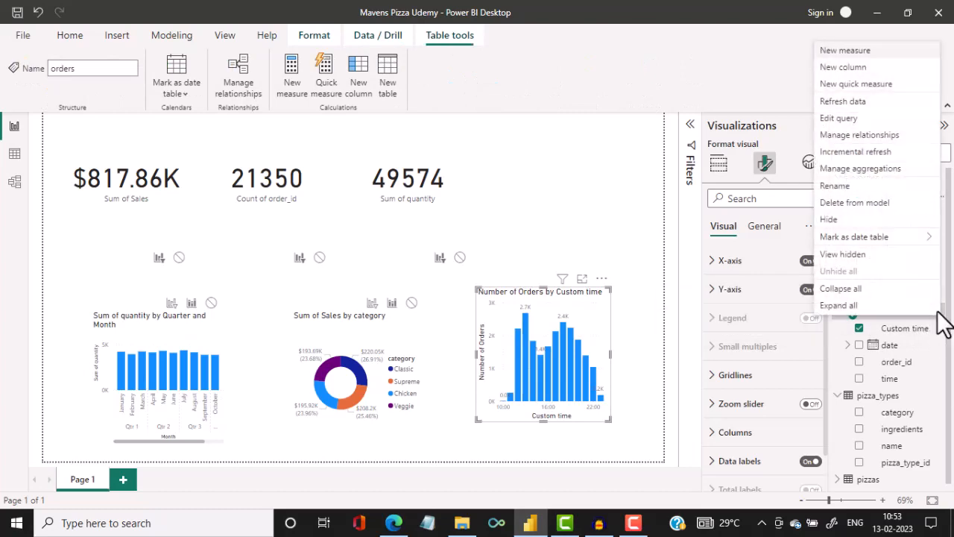
click(878, 118)
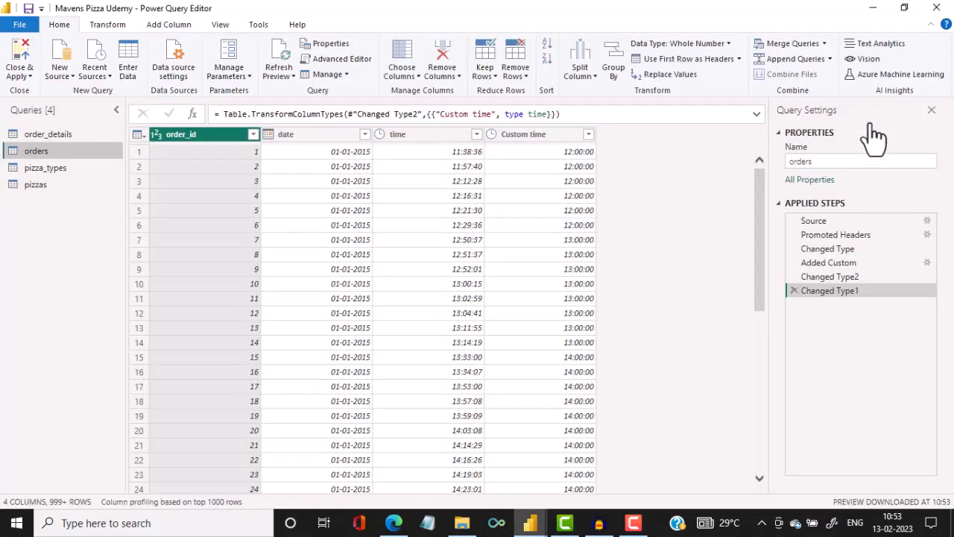
click(317, 138)
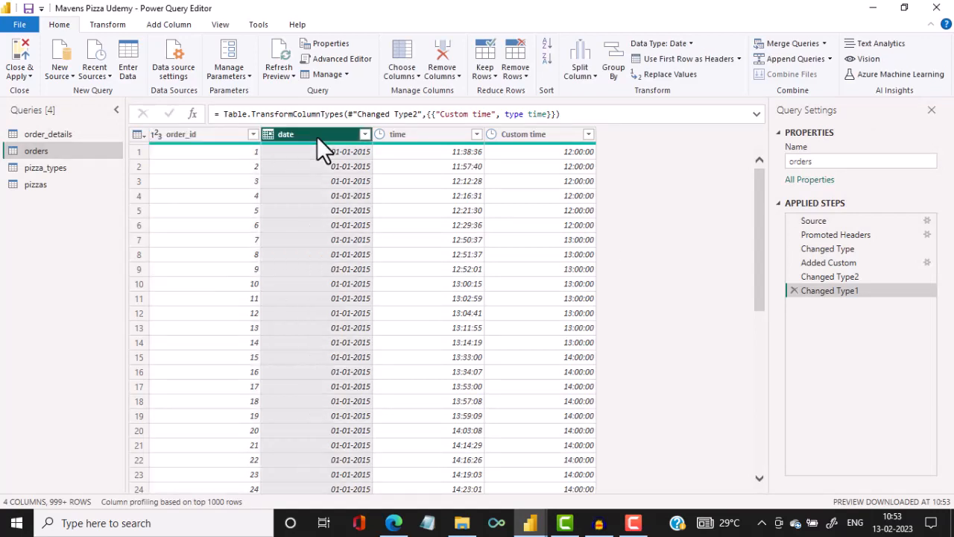
right_click(316, 137)
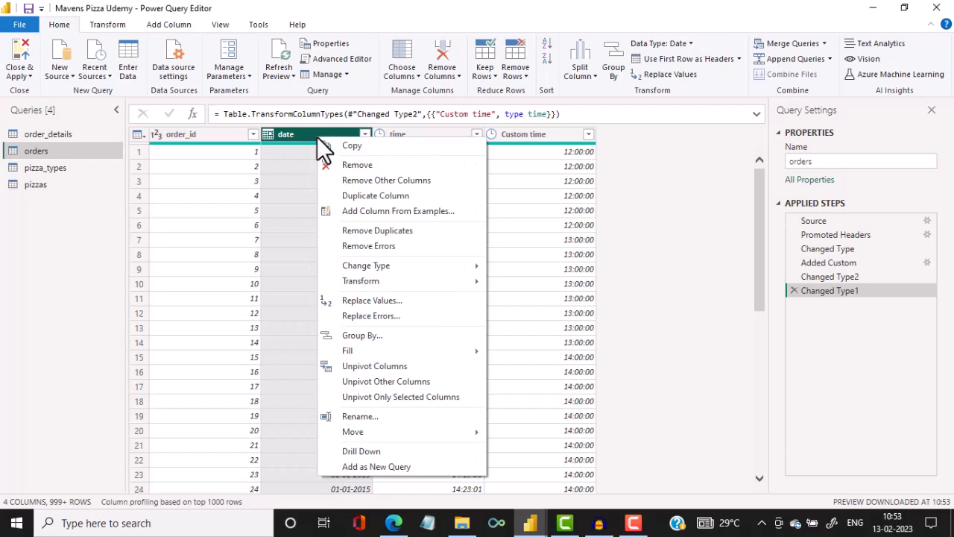
click(397, 196)
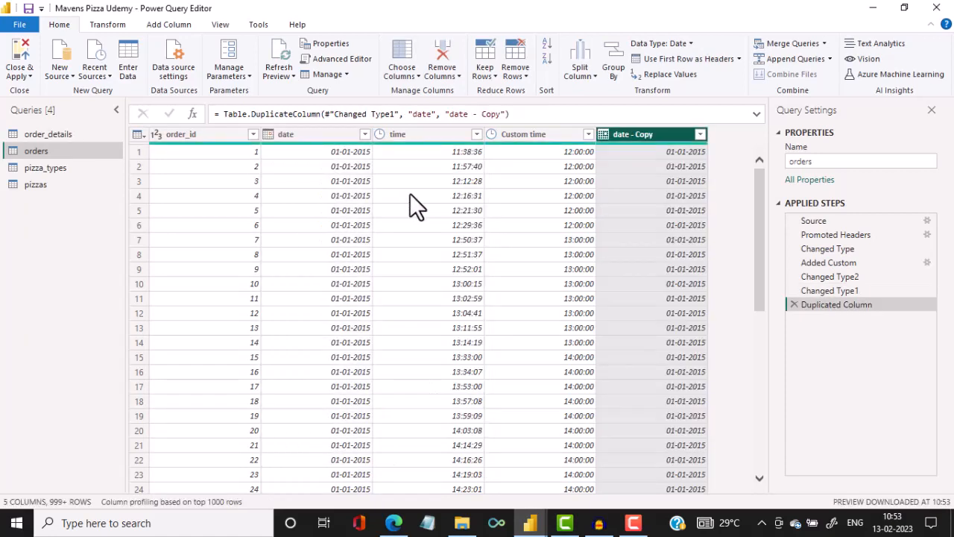
Rename the duplicated date column to Name of Week.
double_click(644, 134)
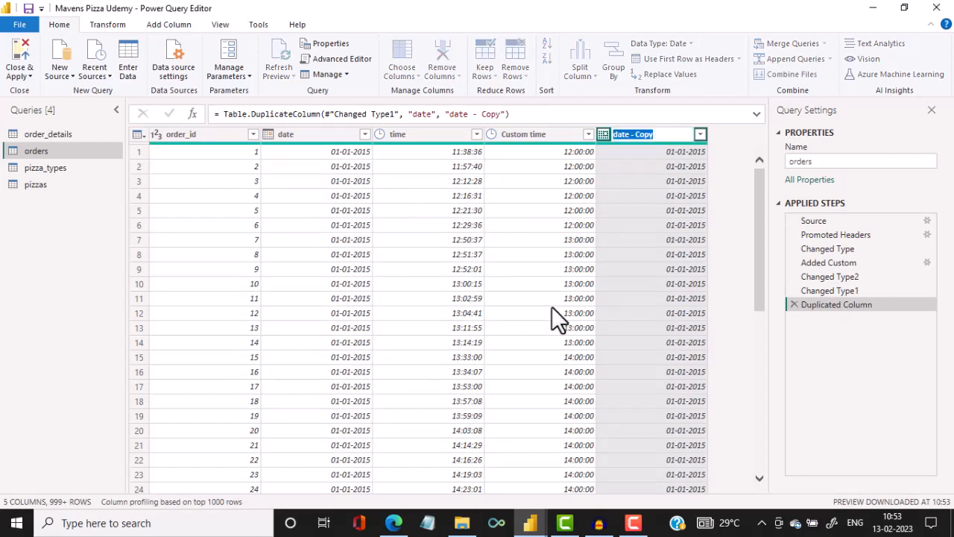
text(Name of Week)
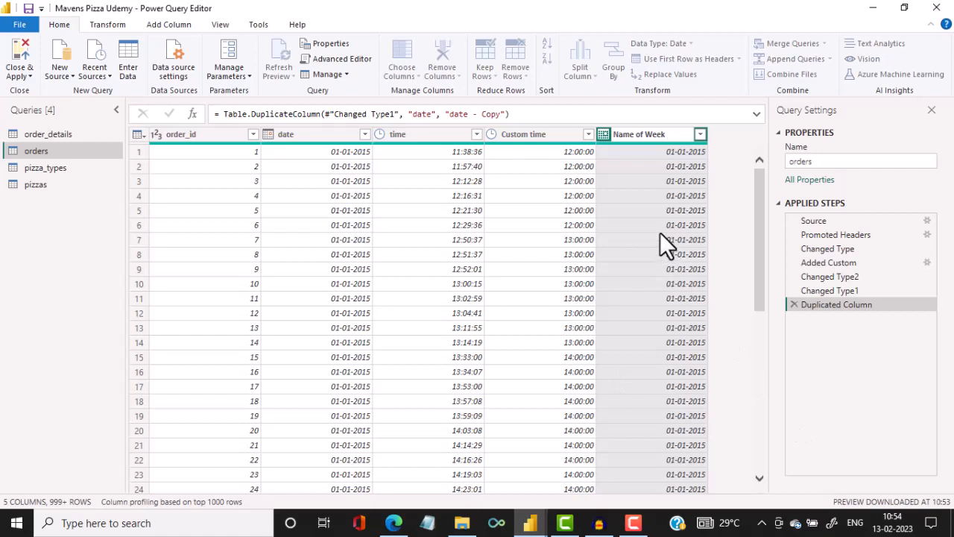
key(Return)
Transform the Name of Week column's dates into the Name of Day and open the column's filter list to check its values.
right_click(651, 213)
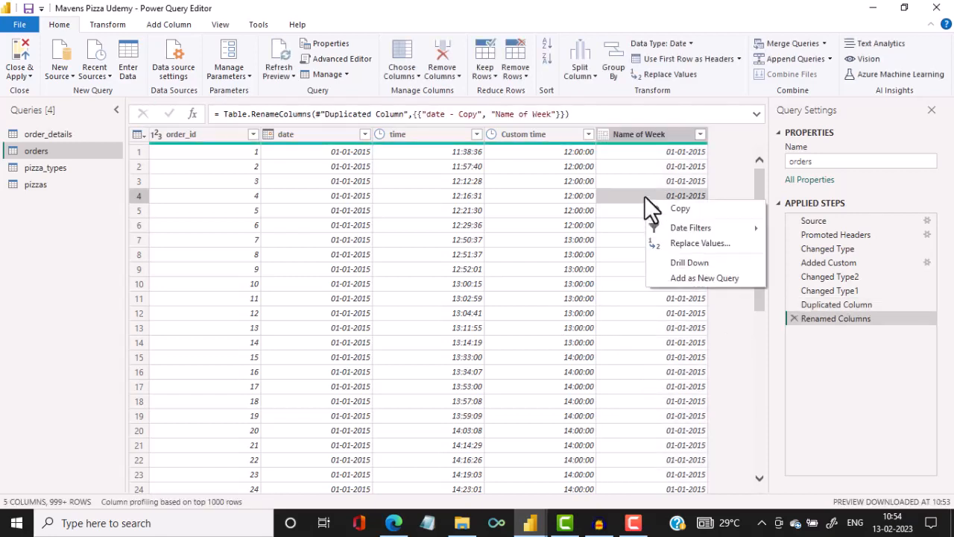
click(655, 128)
right_click(654, 135)
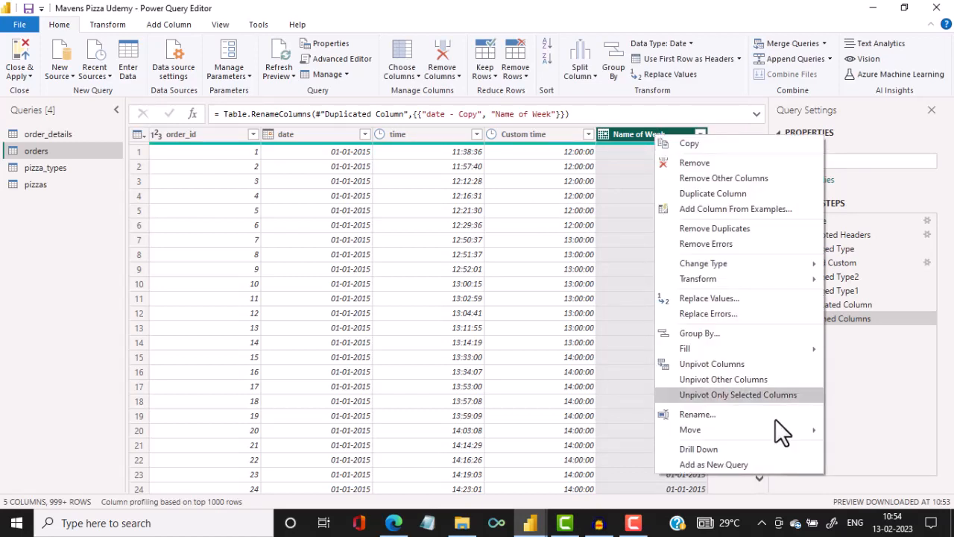
mouse_move(793, 273)
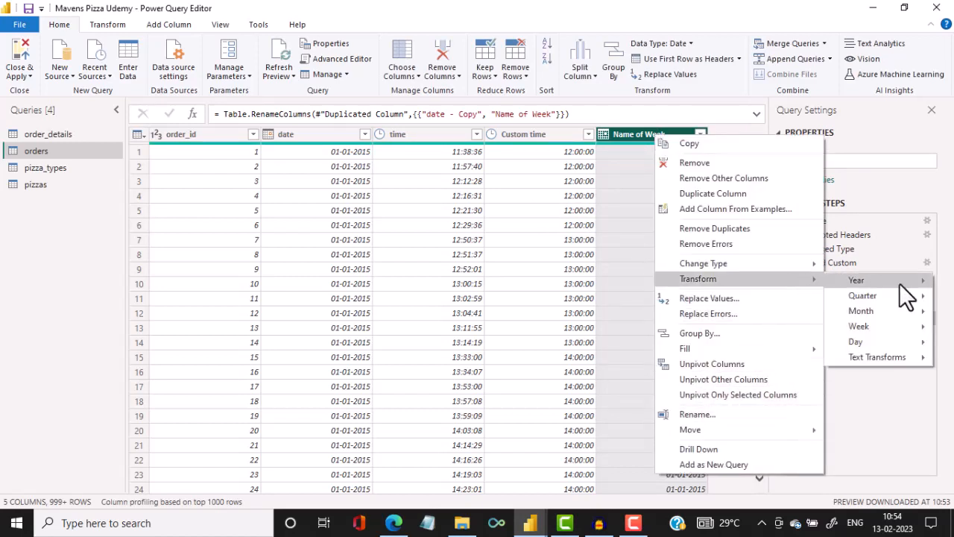
mouse_move(888, 344)
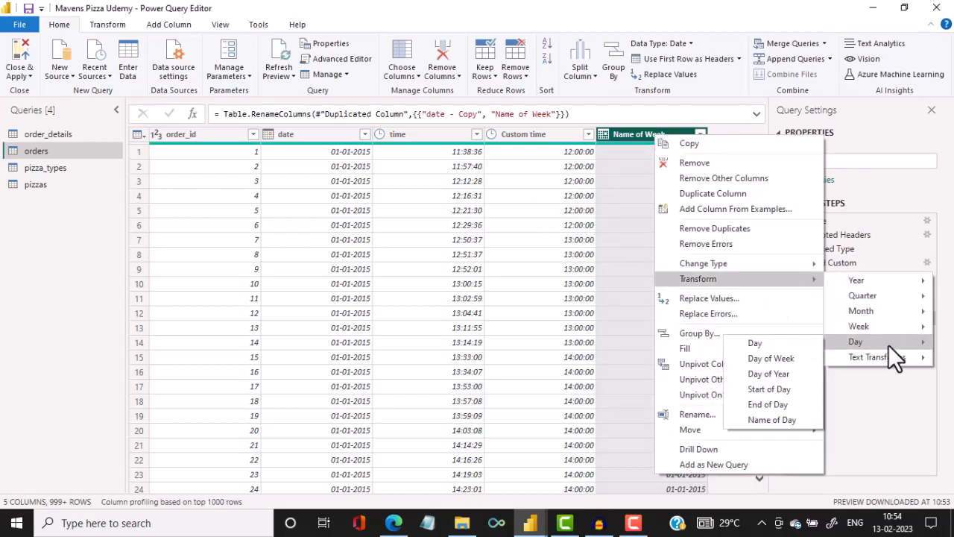
click(785, 422)
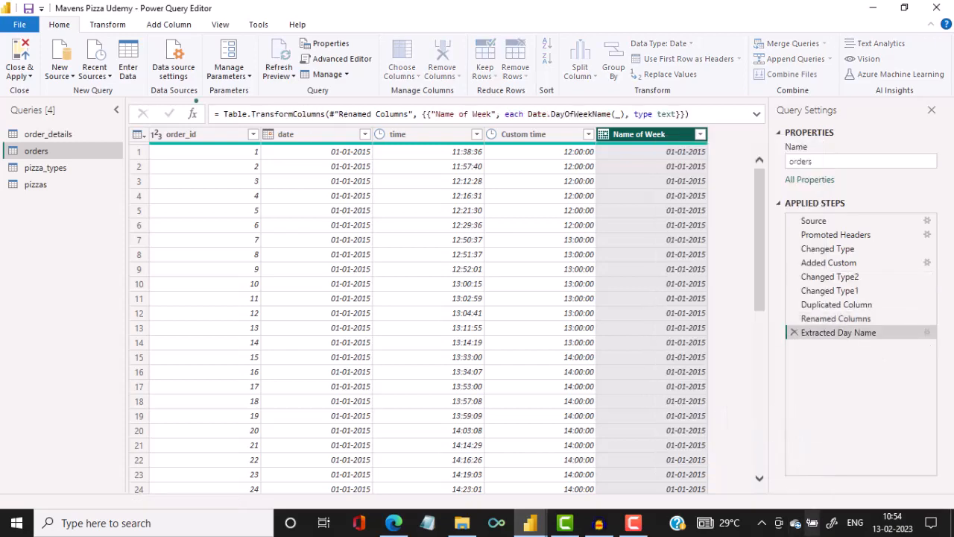
click(700, 134)
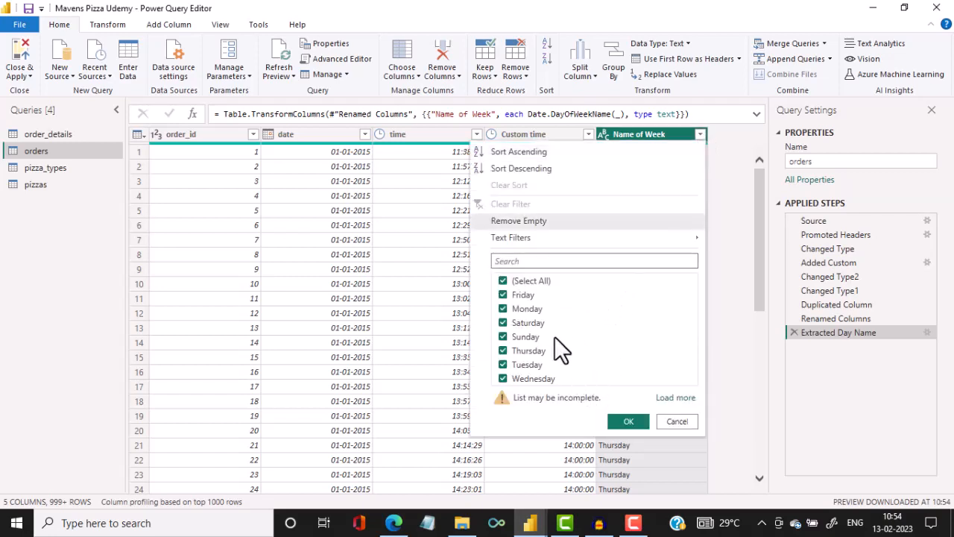
Keep all weekday names selected in the Name of Week column's filter and apply the query changes to the report.
click(627, 422)
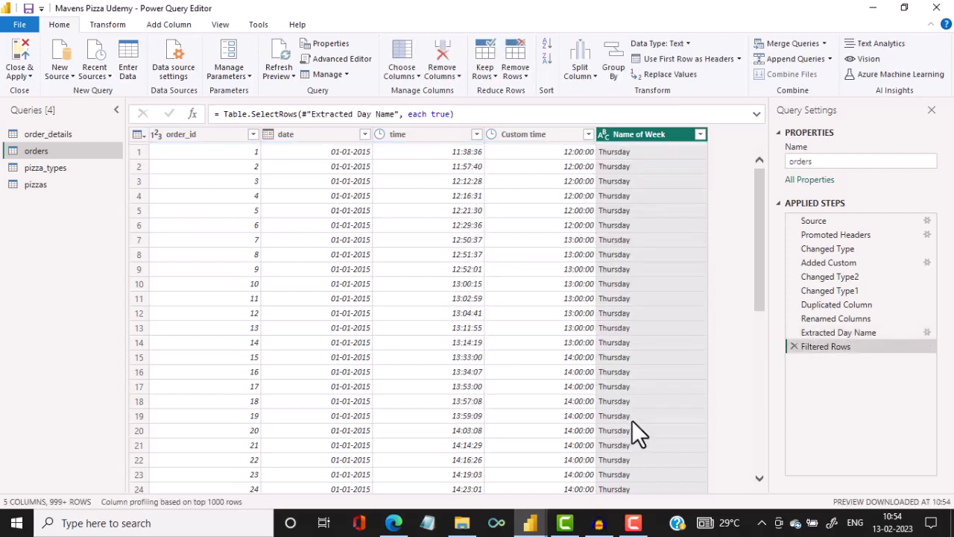
click(22, 73)
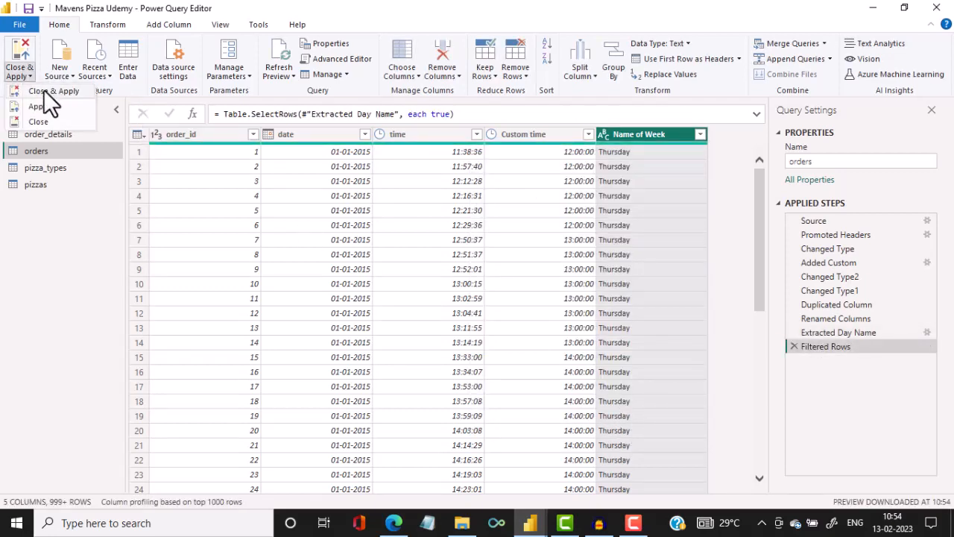
click(43, 89)
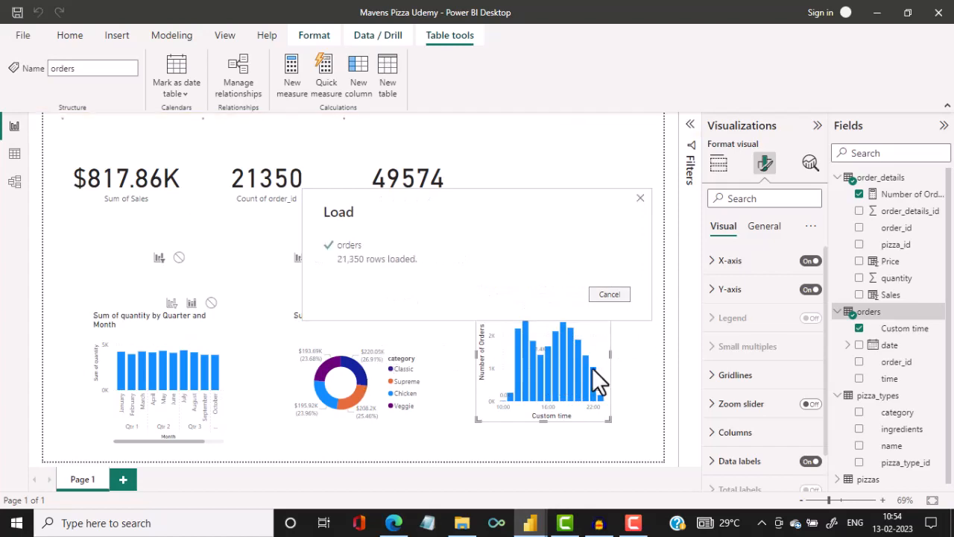
Move the Sum of Sales by category donut beside the Sum of quantity card and the Custom time chart beside the quantity chart.
click(385, 334)
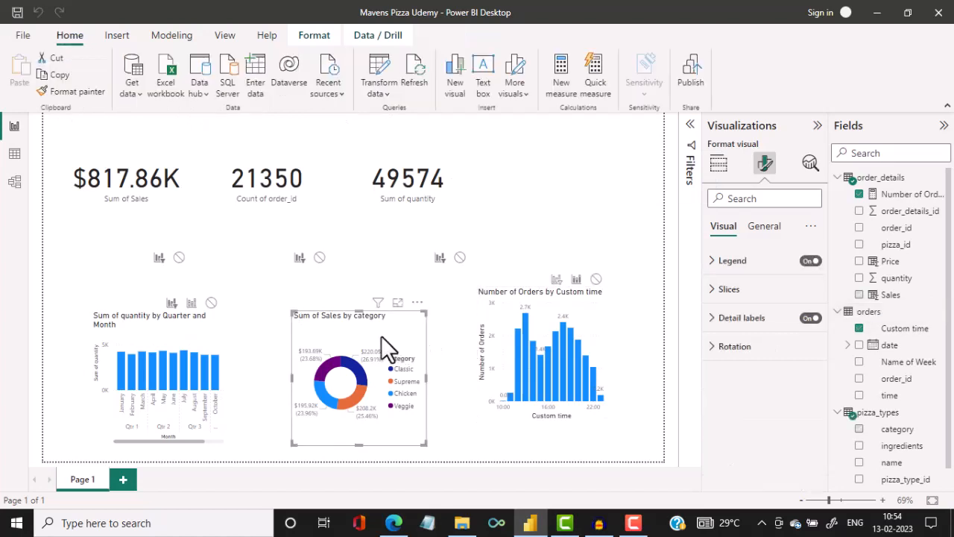
drag(384, 335, 587, 144)
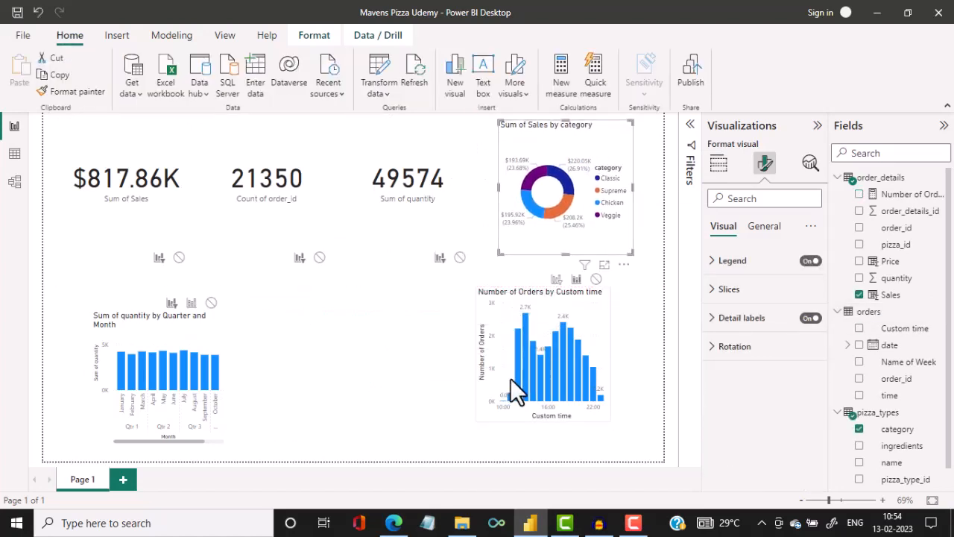
drag(378, 385, 283, 401)
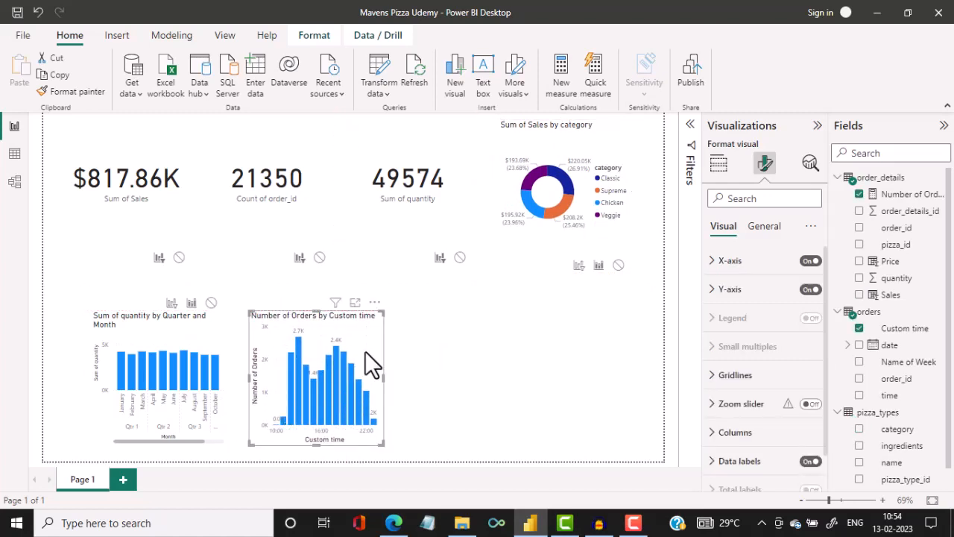
Duplicate the Number of Orders by Custom time chart and place the copy beside the original in the lower row.
right_click(366, 351)
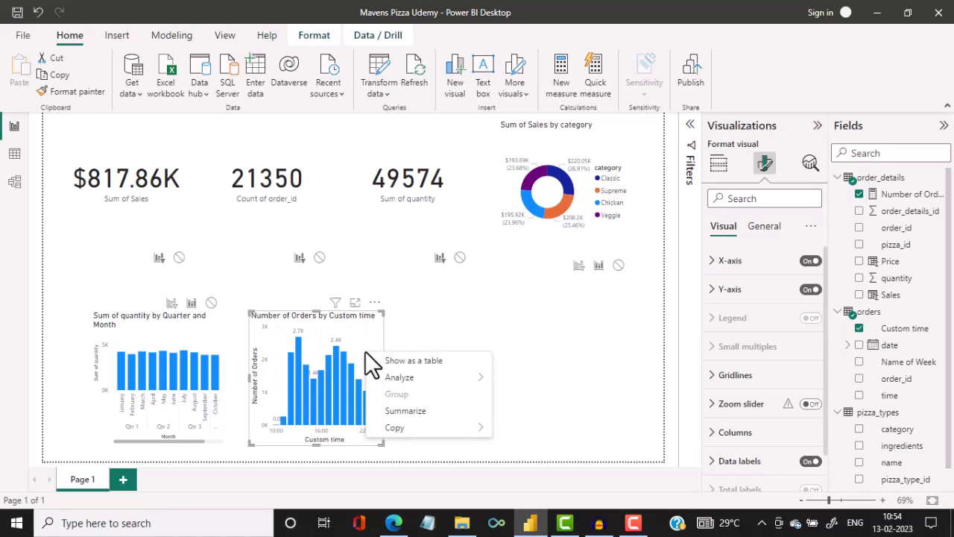
mouse_move(413, 433)
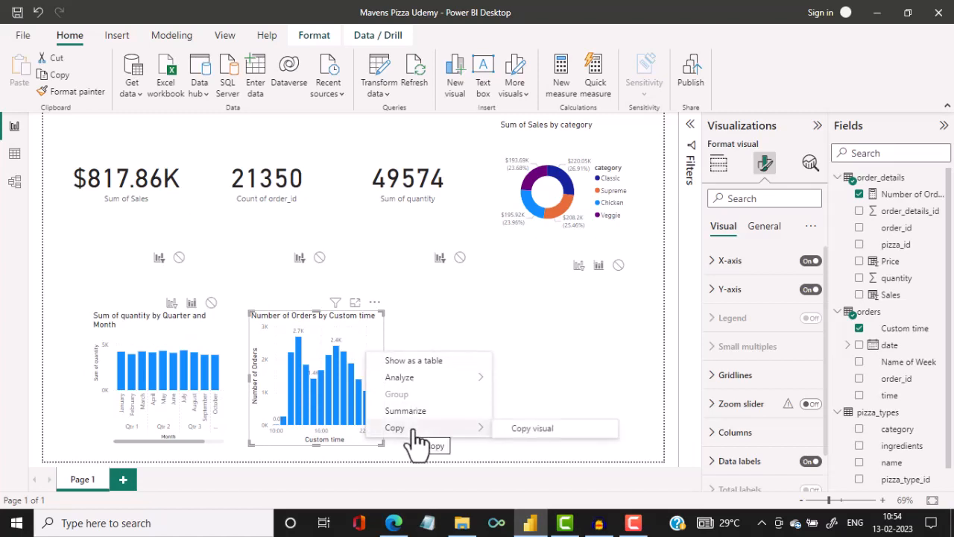
click(528, 429)
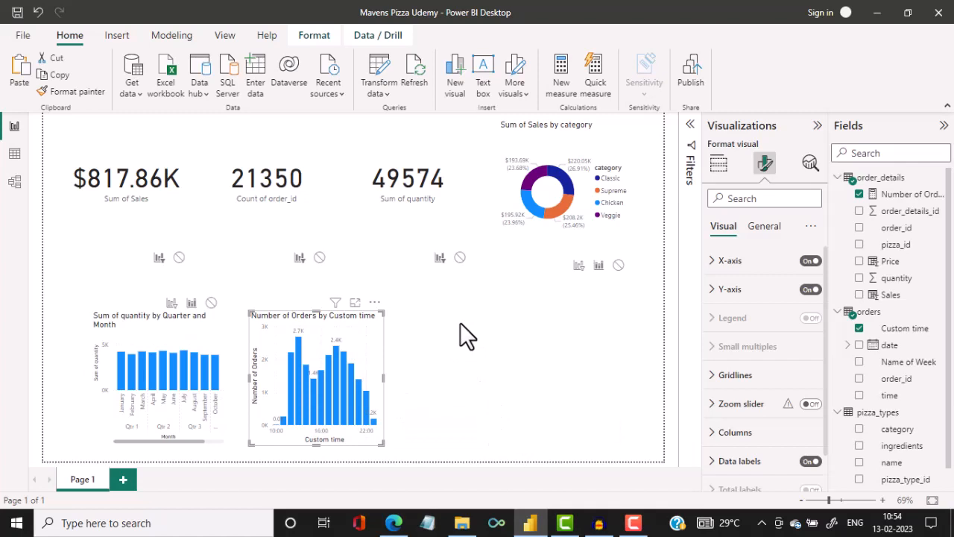
click(20, 75)
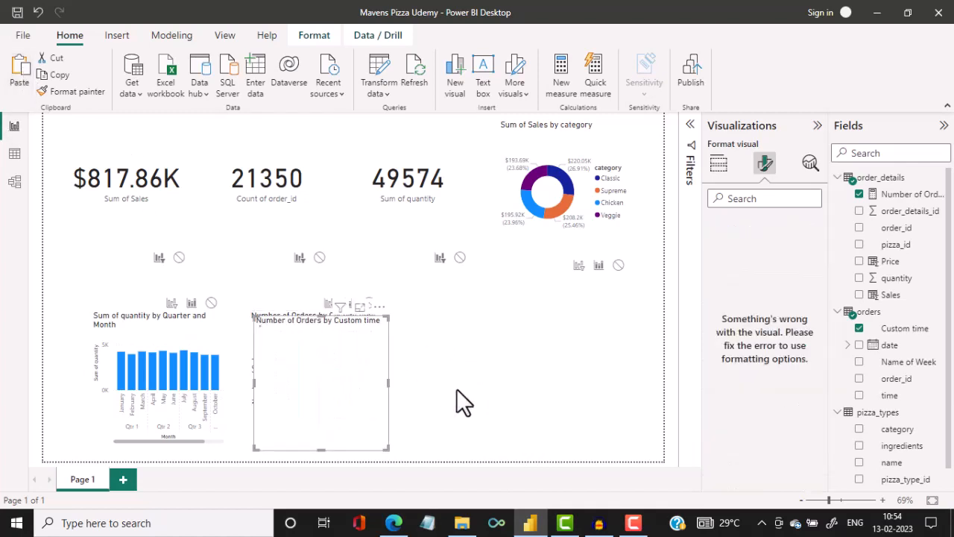
drag(358, 383, 548, 344)
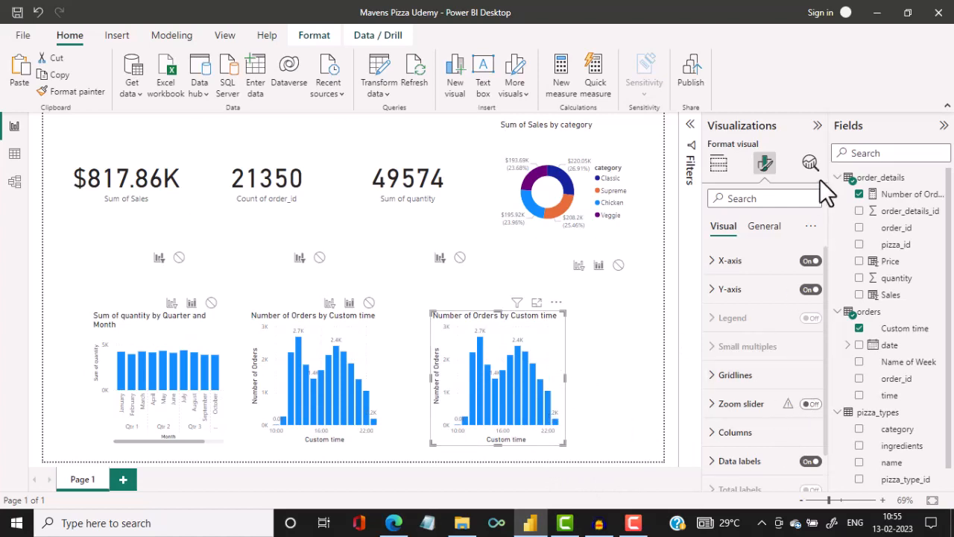
Replace Custom time with Name of Week on the X-axis of the duplicated chart.
click(718, 171)
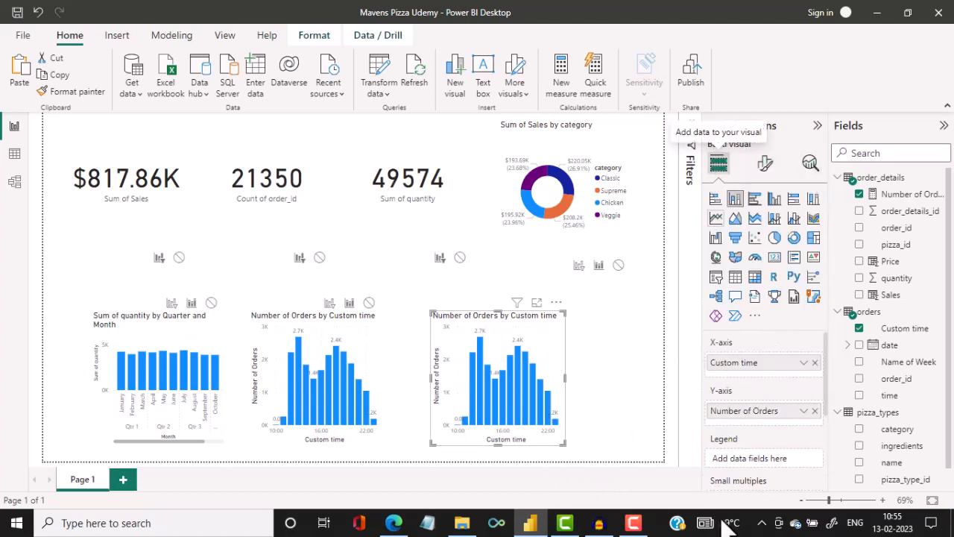
click(815, 363)
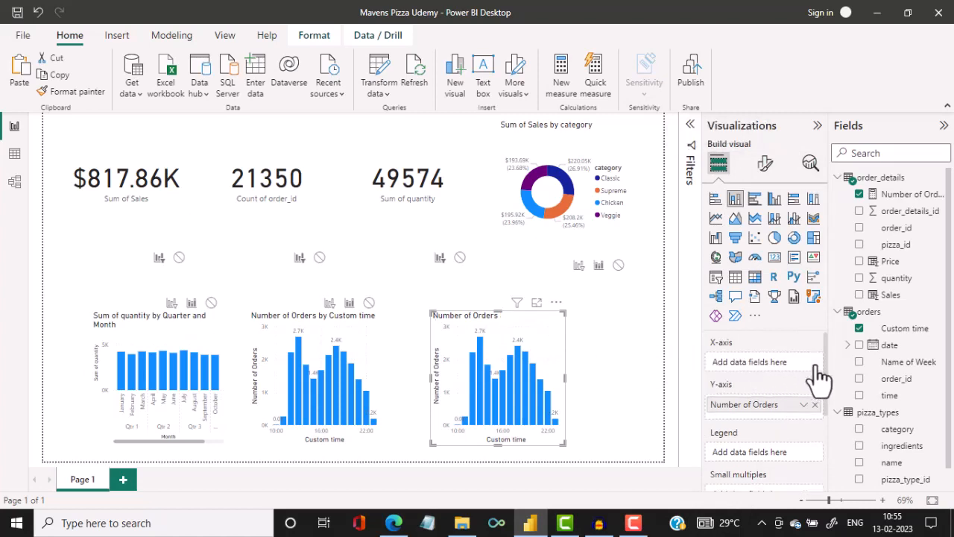
click(858, 362)
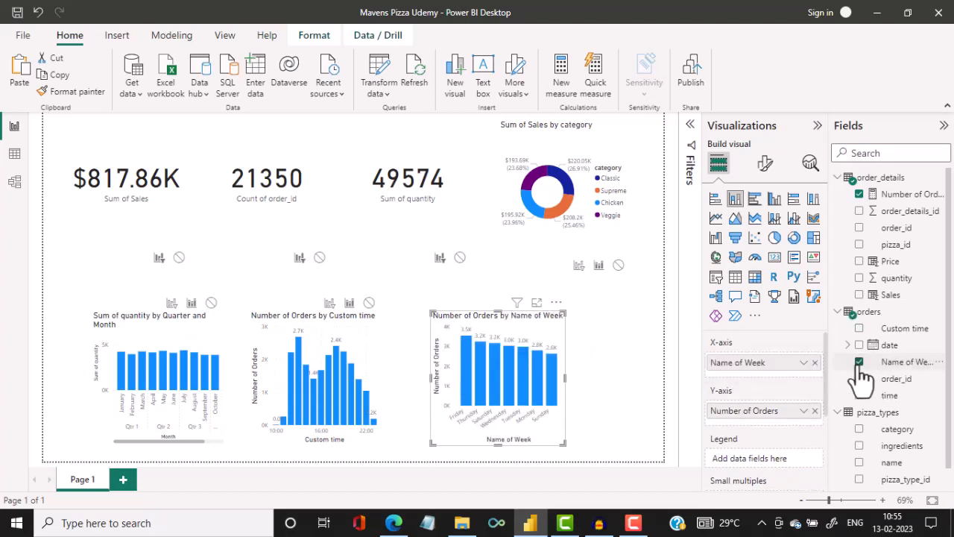
Examine the order counts per weekday in the Name of Week chart in focus mode and return to the report.
click(537, 303)
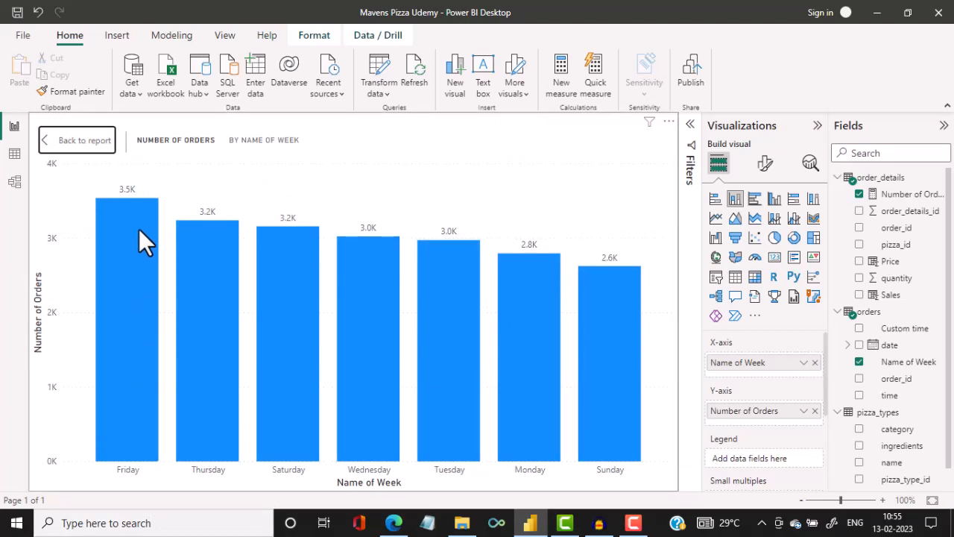
mouse_move(138, 228)
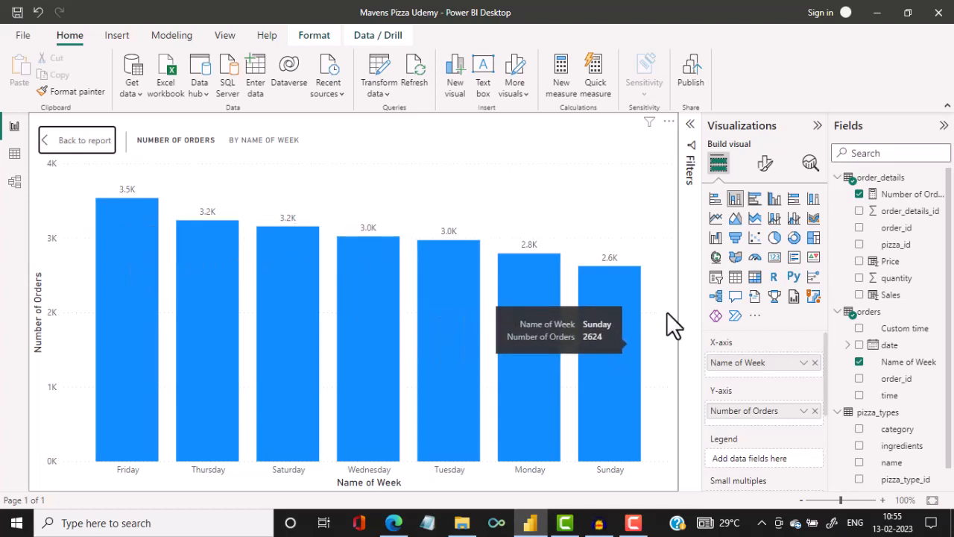
mouse_move(636, 342)
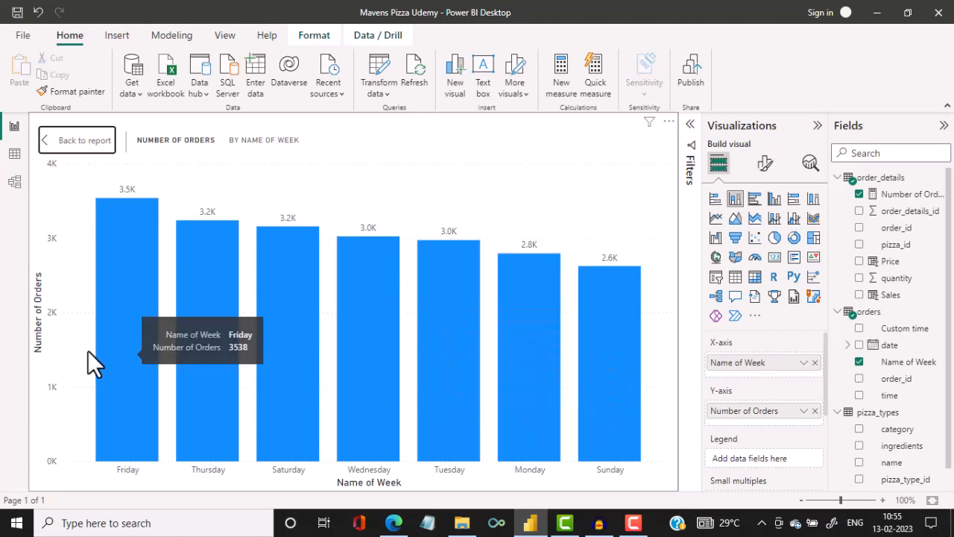
mouse_move(636, 462)
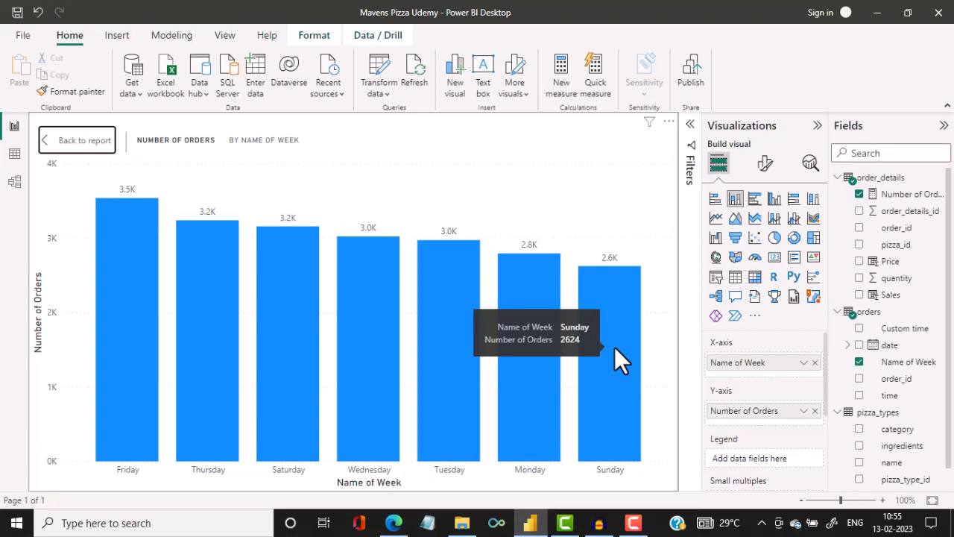
click(78, 140)
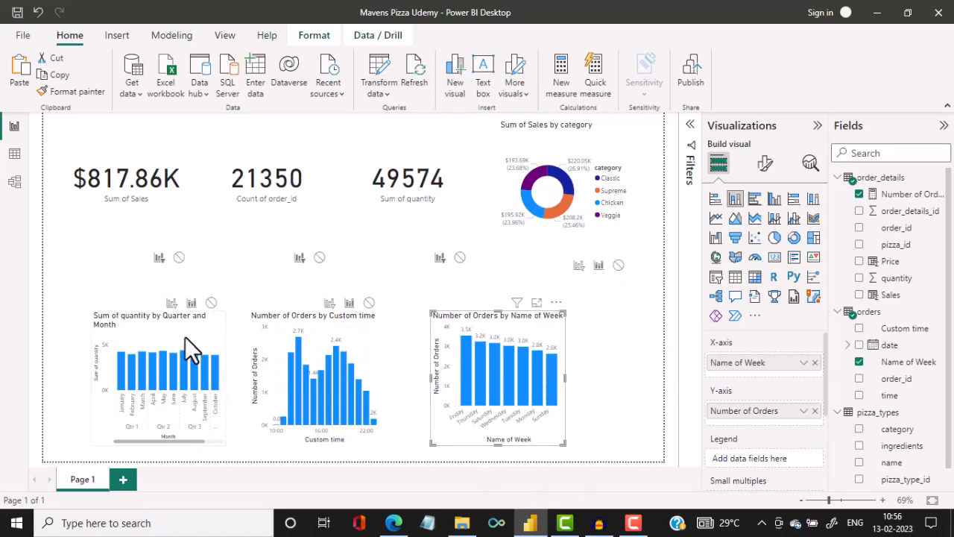
Shrink the quantity, Custom time and Name of Week charts and line them up closer together, leaving space beside them in the lower row.
click(219, 326)
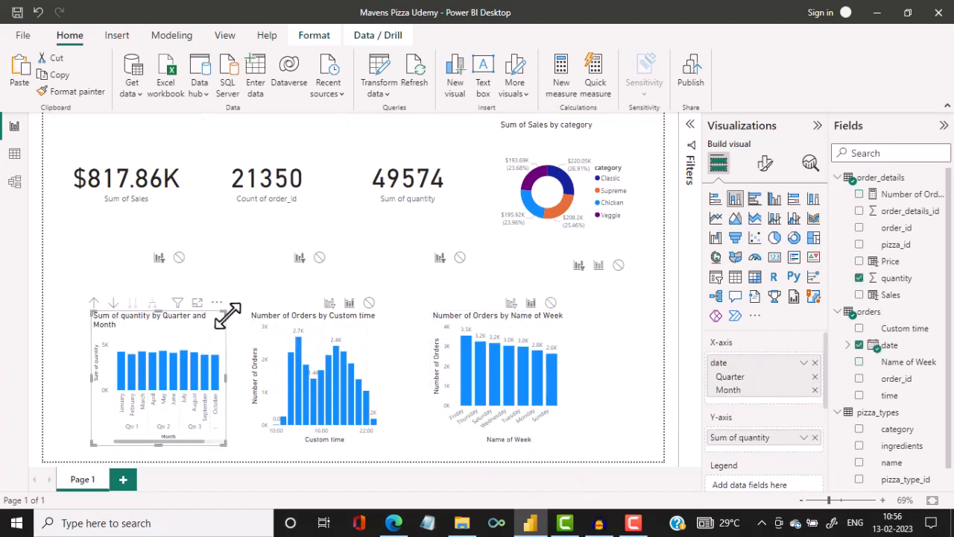
drag(223, 315, 136, 345)
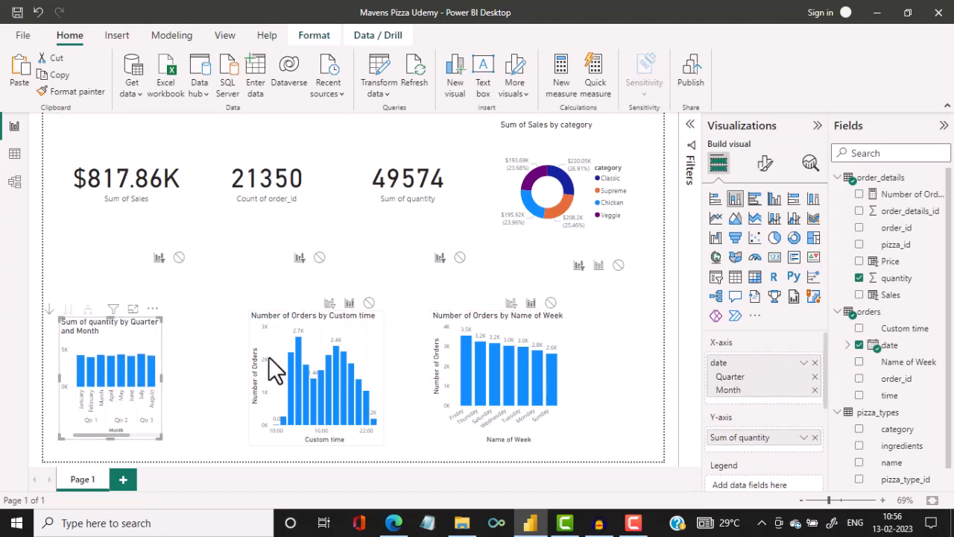
drag(363, 345, 295, 350)
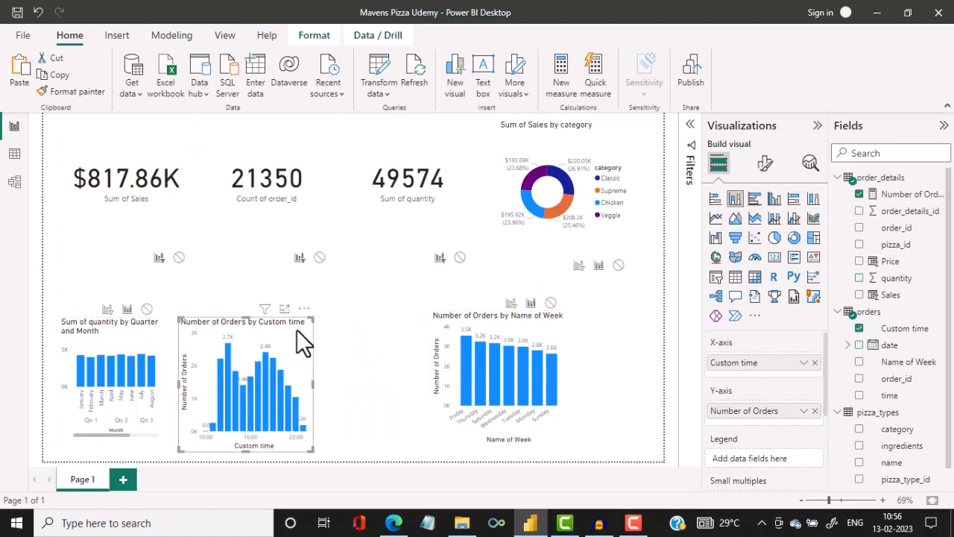
drag(313, 316, 276, 335)
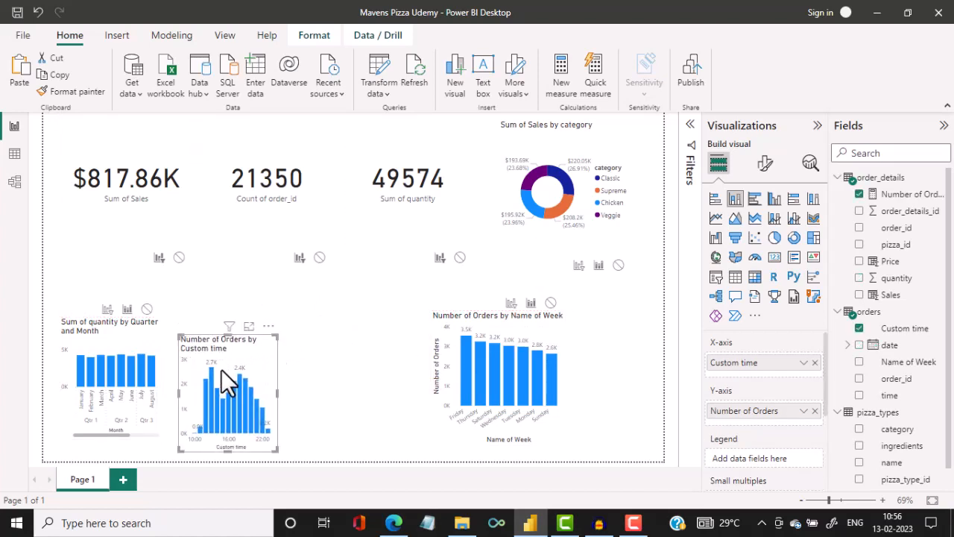
drag(225, 360, 232, 342)
drag(536, 359, 416, 363)
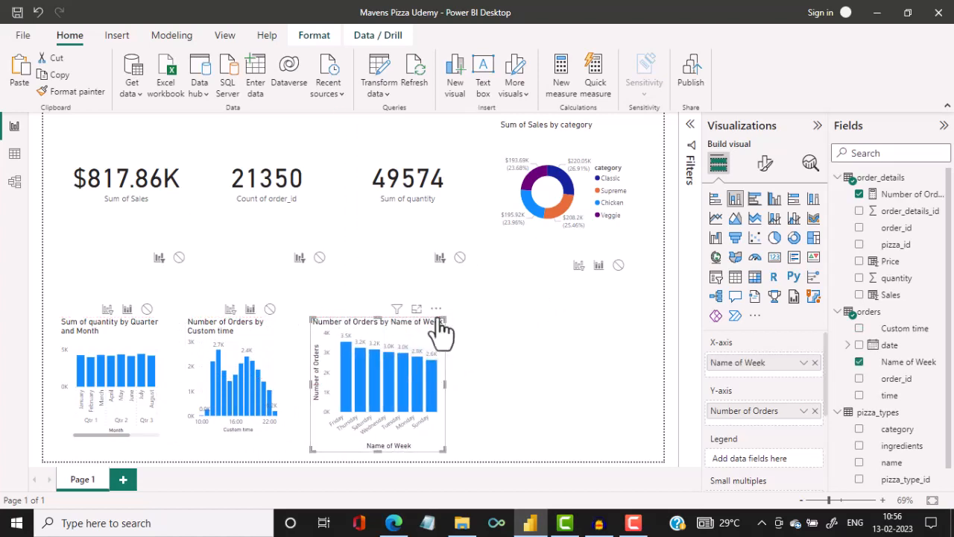
drag(445, 319, 370, 352)
click(501, 368)
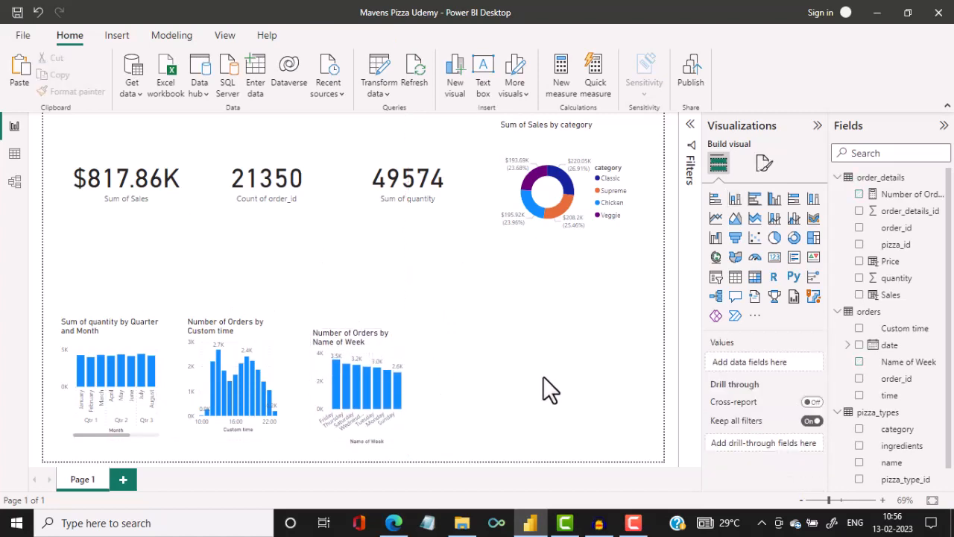
Add a matrix beside the Name of Week chart with Name of Week as rows and Custom time as columns.
click(756, 286)
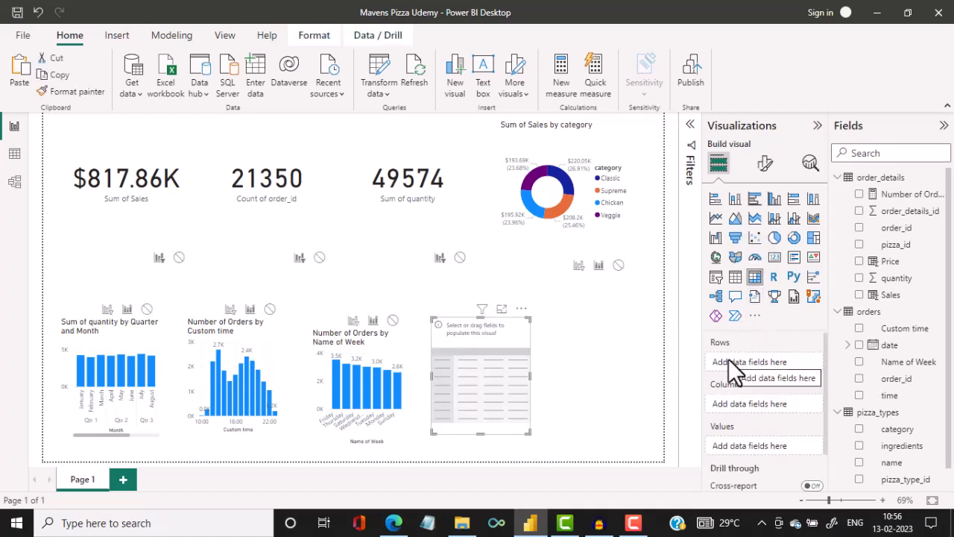
click(858, 363)
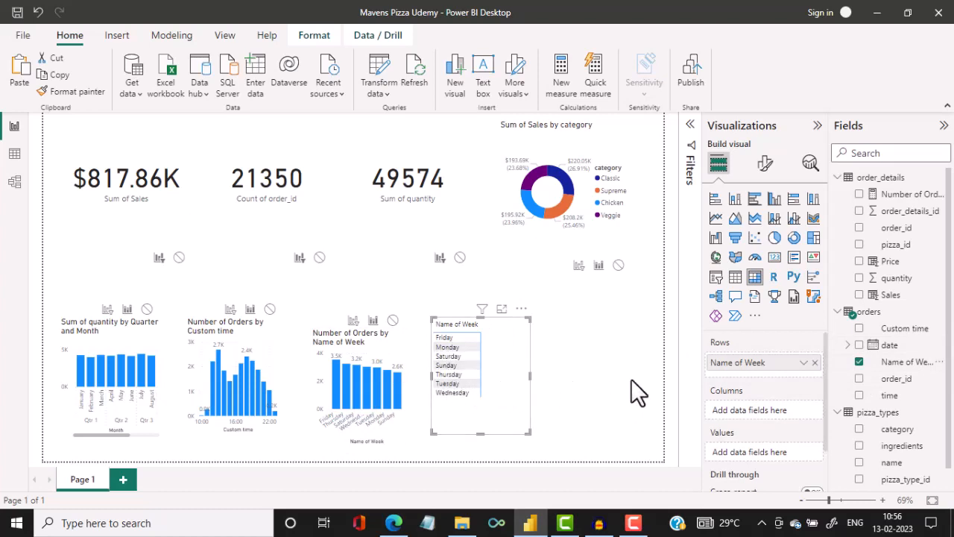
click(860, 330)
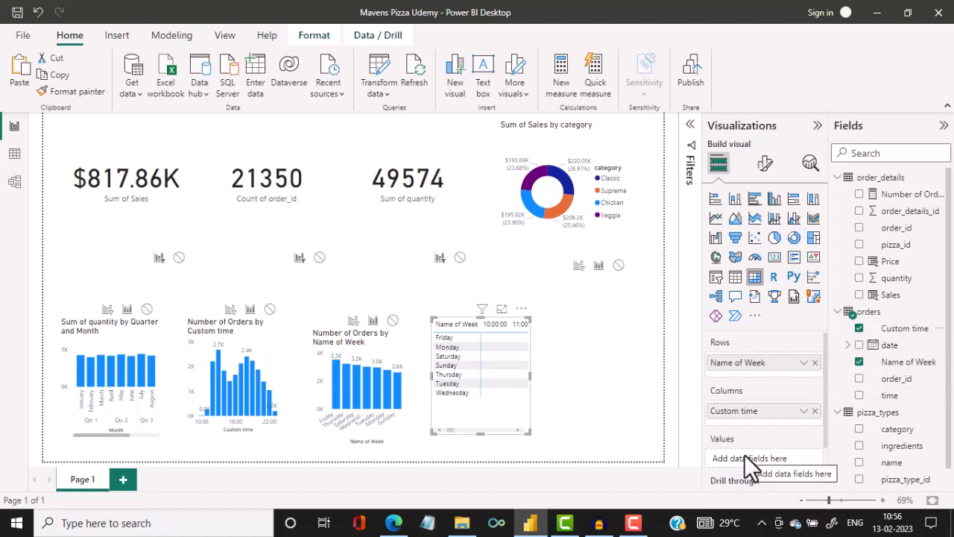
click(859, 381)
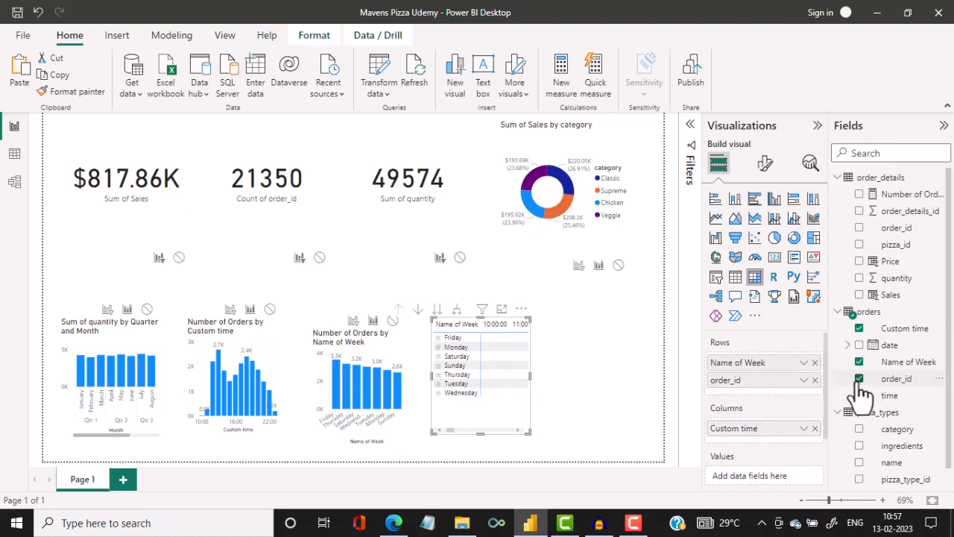
scroll(818, 442, down, 1)
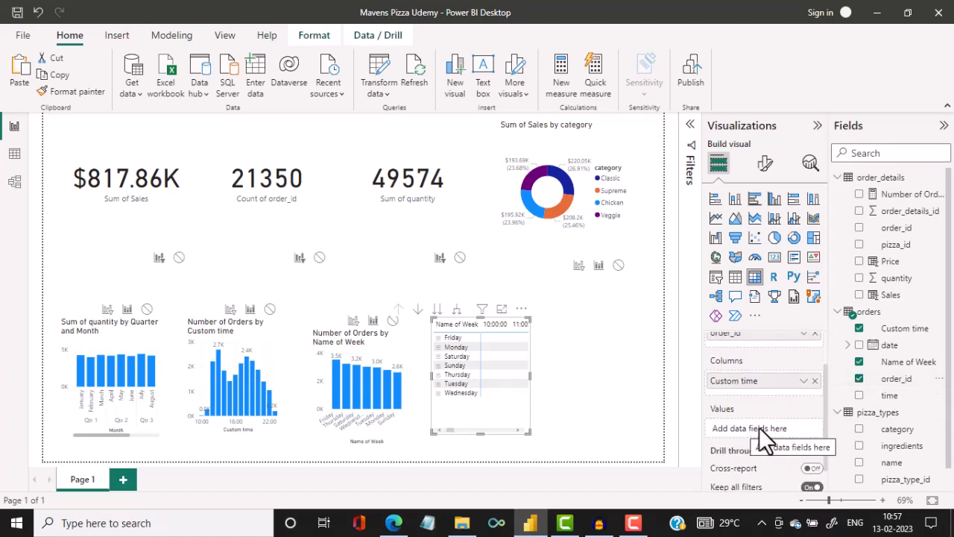
drag(894, 381, 778, 430)
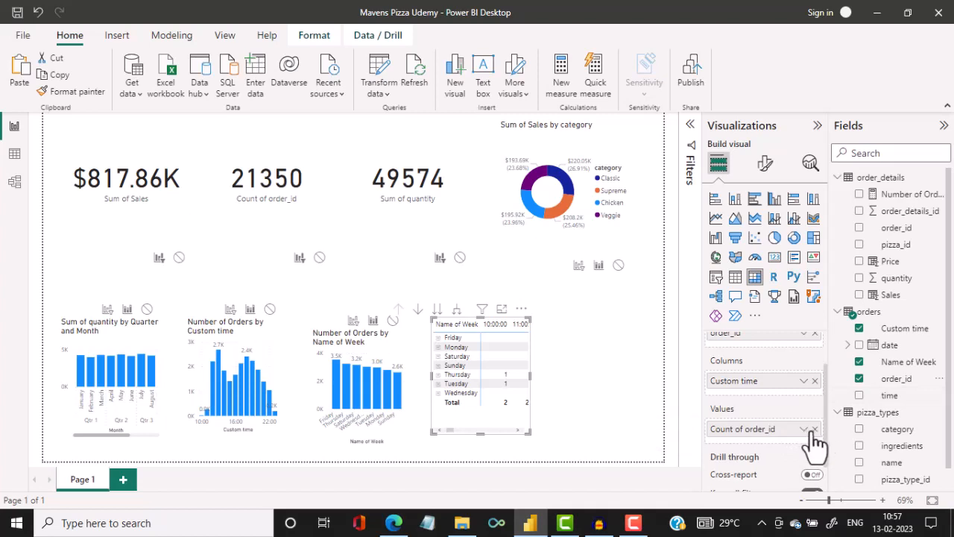
click(815, 430)
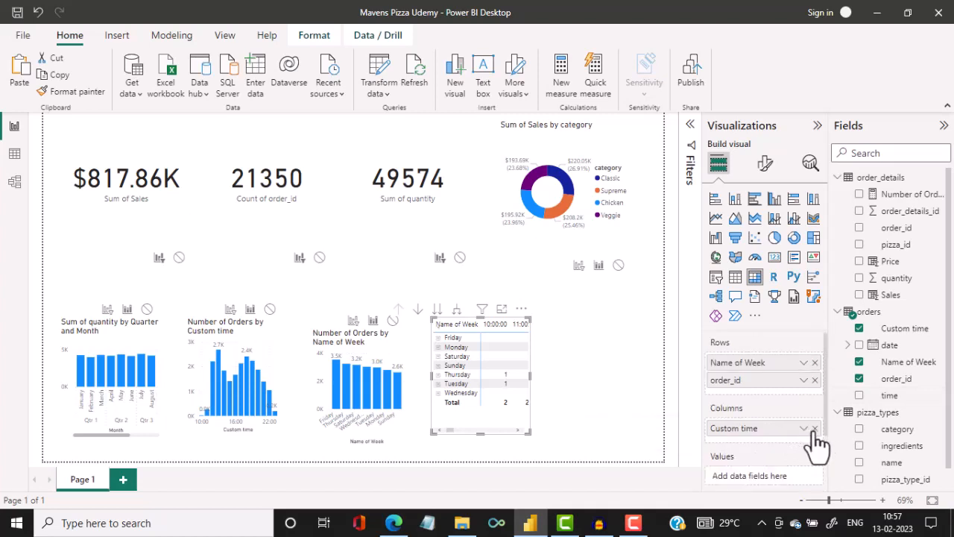
click(904, 381)
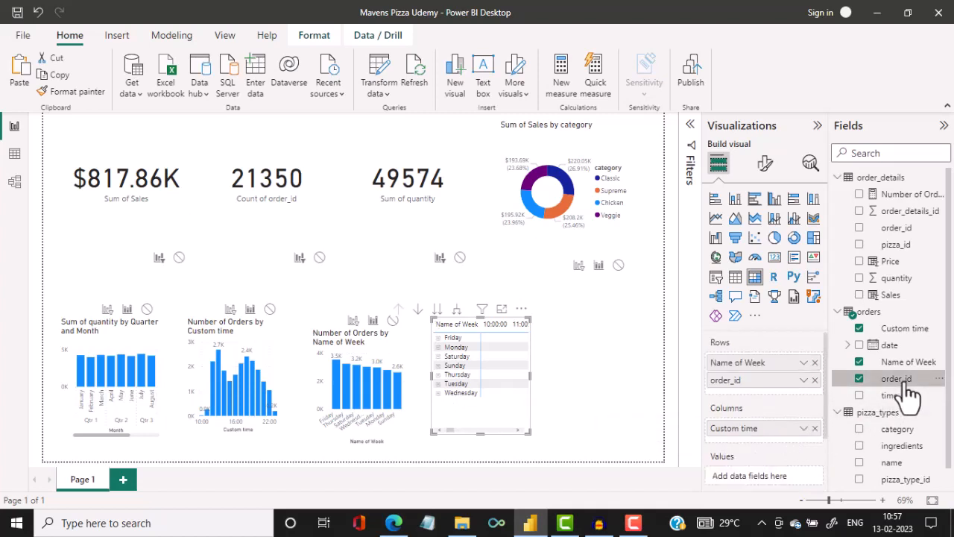
click(815, 380)
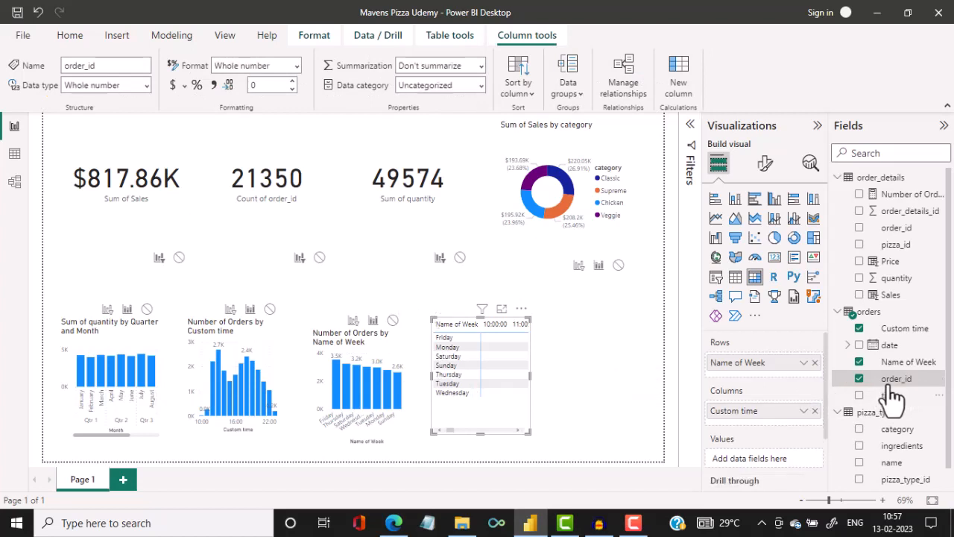
Add the count of order_id from the orders table as the matrix's values.
drag(902, 390, 775, 457)
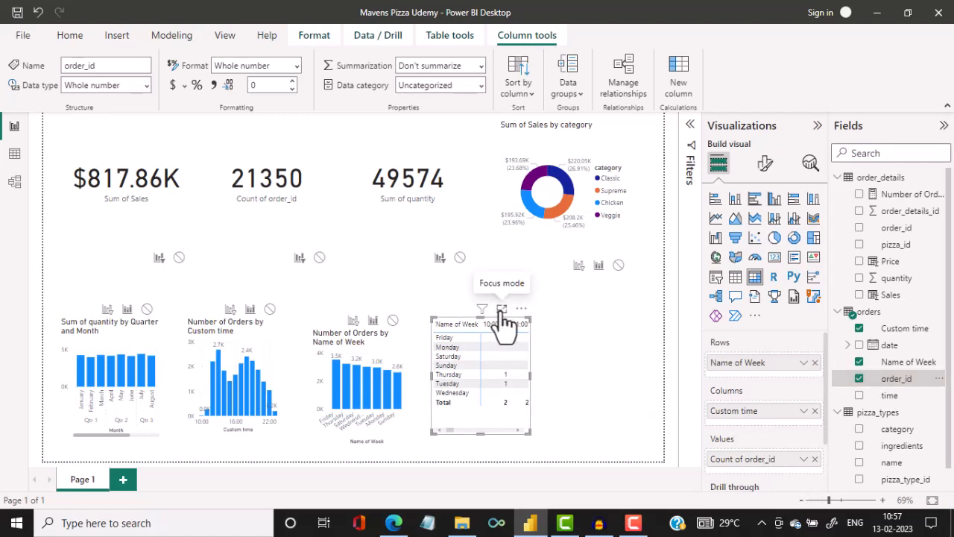
Apply a gradient background color to the matrix's order_id counts, from #e8d166 for the lowest value to red for the highest.
click(501, 310)
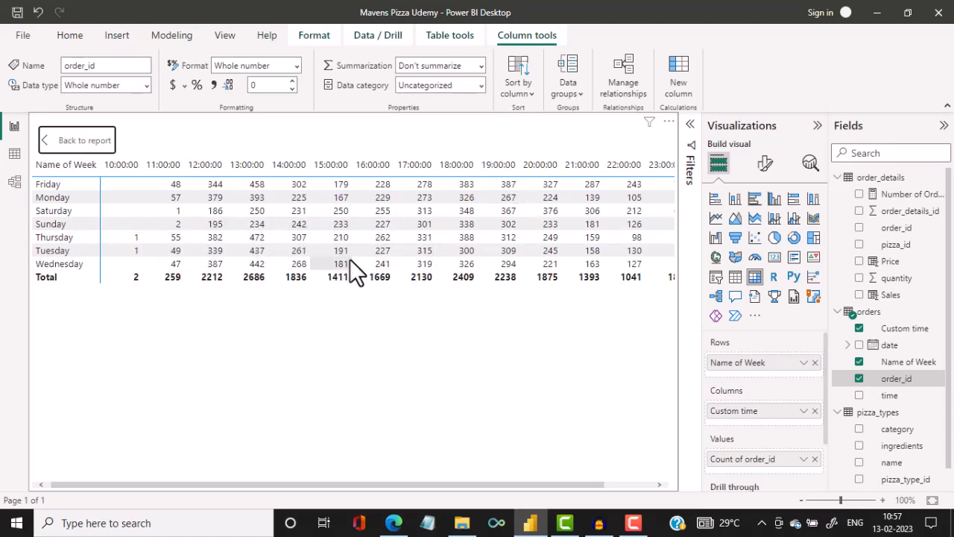
click(804, 459)
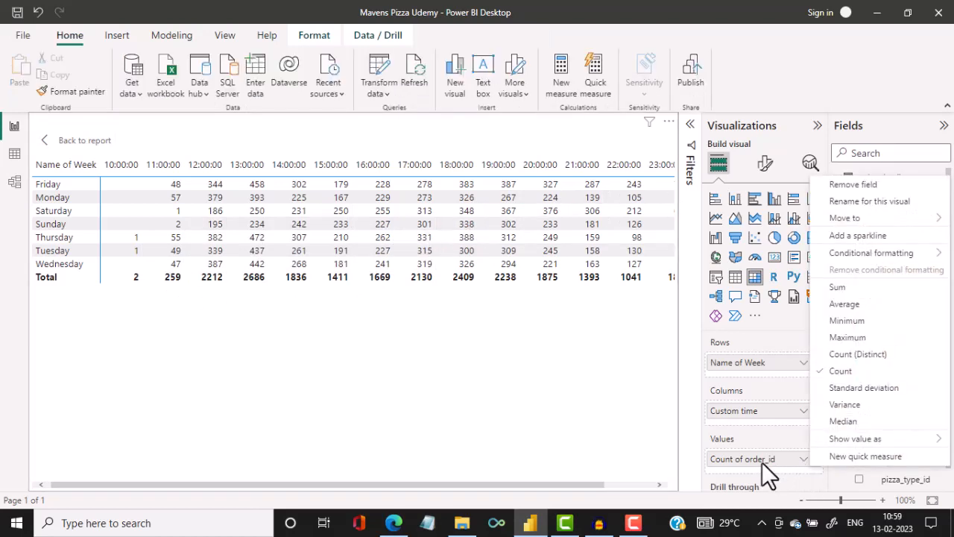
mouse_move(856, 256)
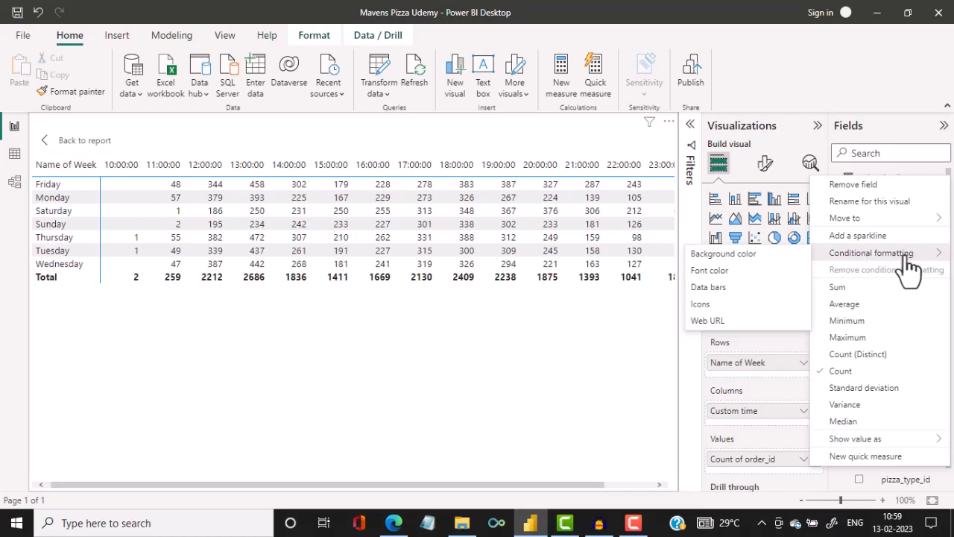
click(755, 255)
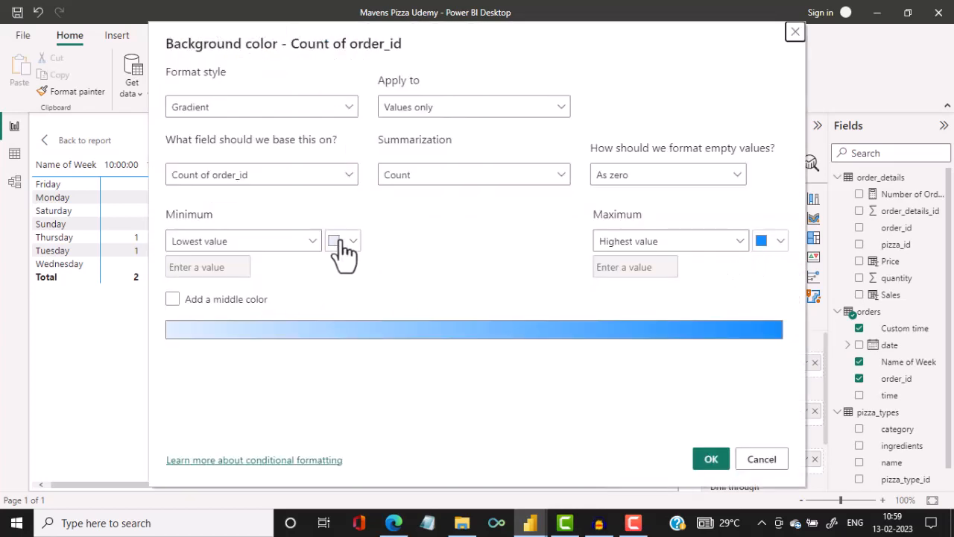
click(349, 241)
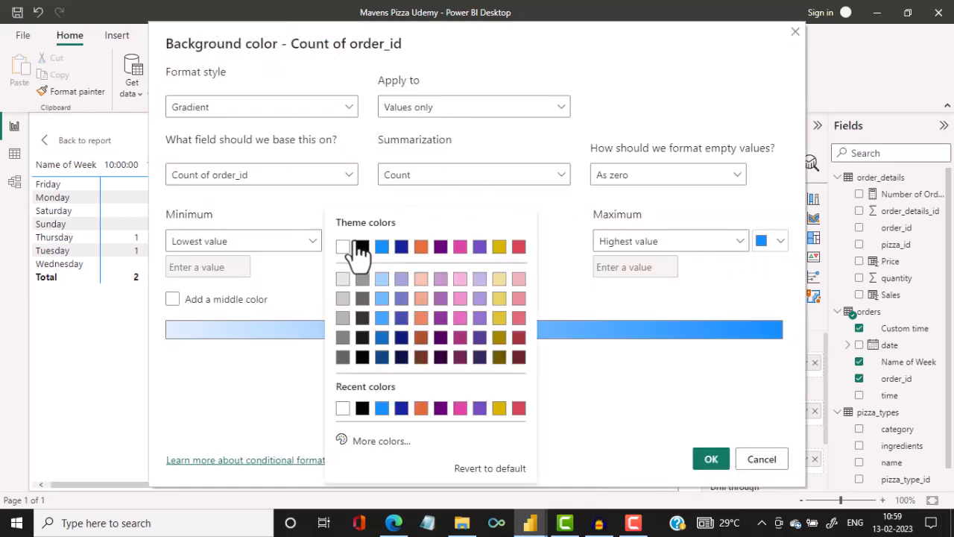
click(499, 298)
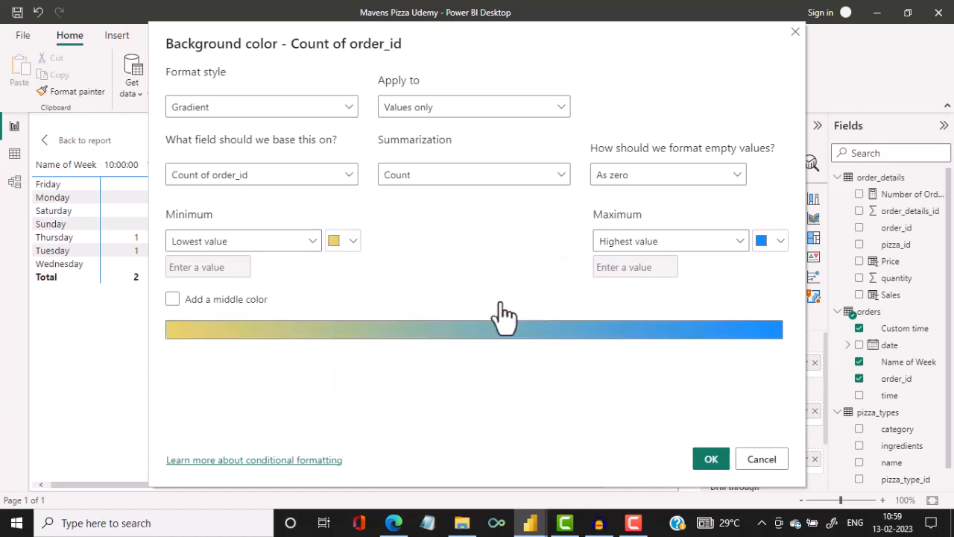
click(779, 243)
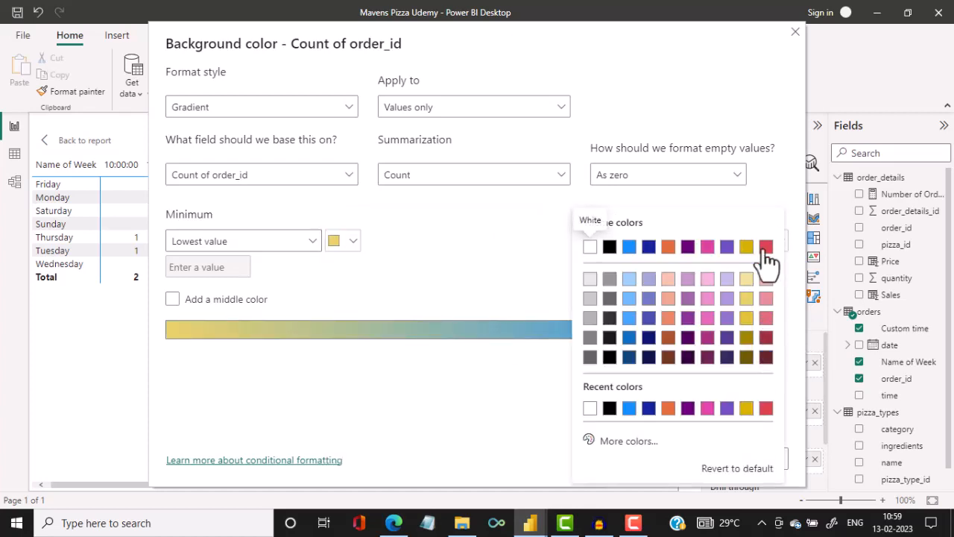
click(766, 249)
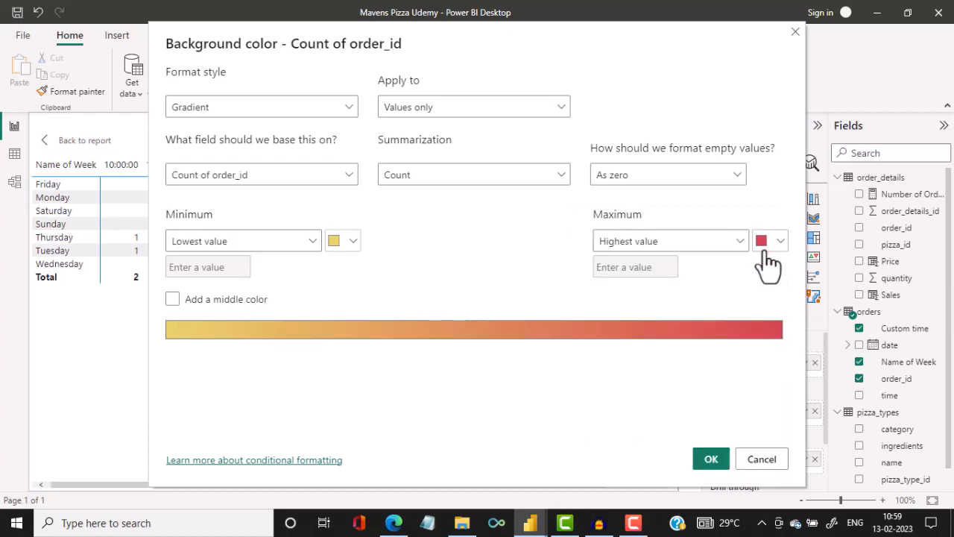
click(714, 462)
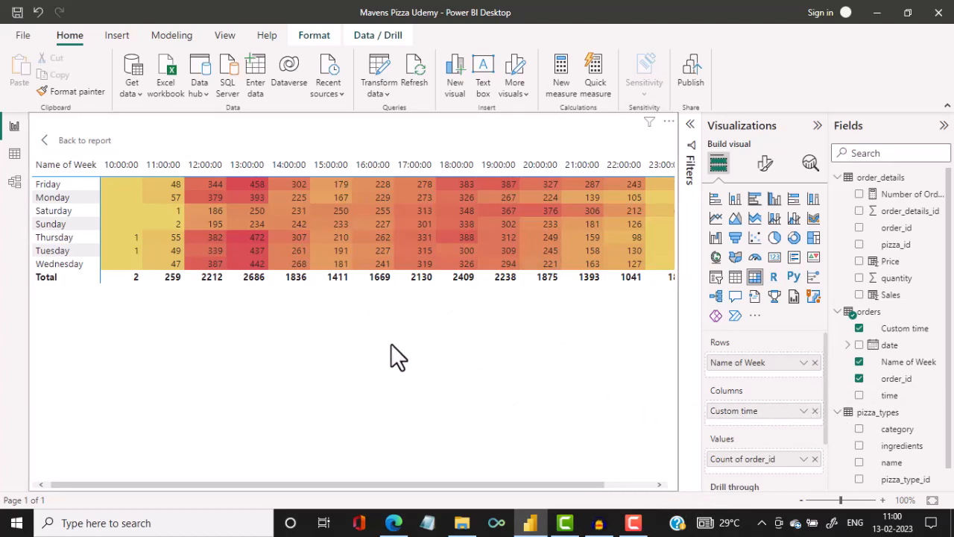
click(84, 141)
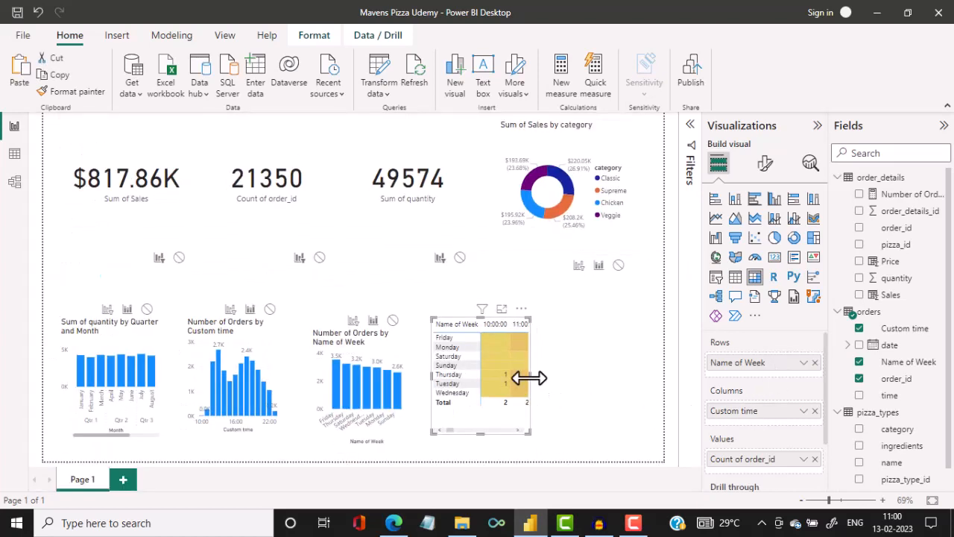
Move the matrix to the middle of the page, between the cards and charts, and widen it to fit all hourly columns and the Total.
drag(529, 378, 667, 375)
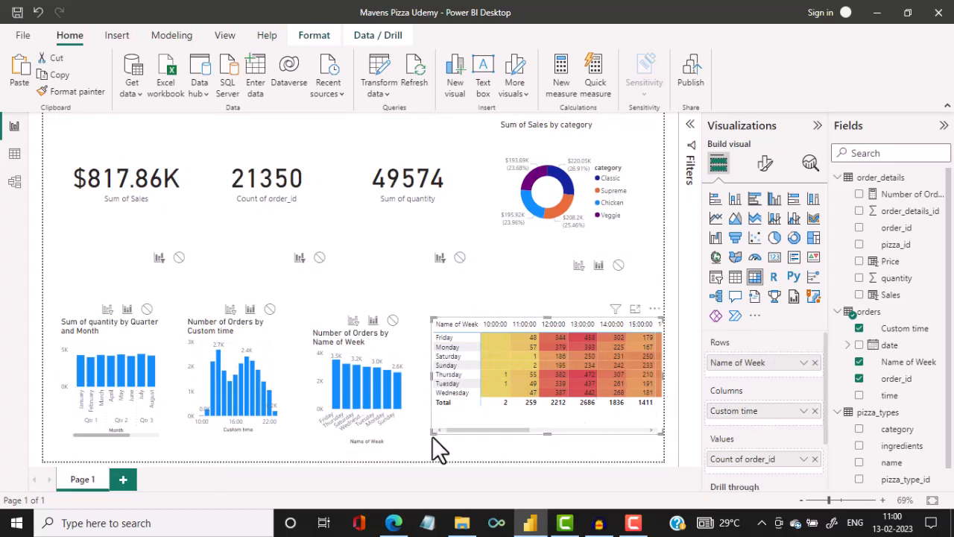
drag(438, 428, 440, 422)
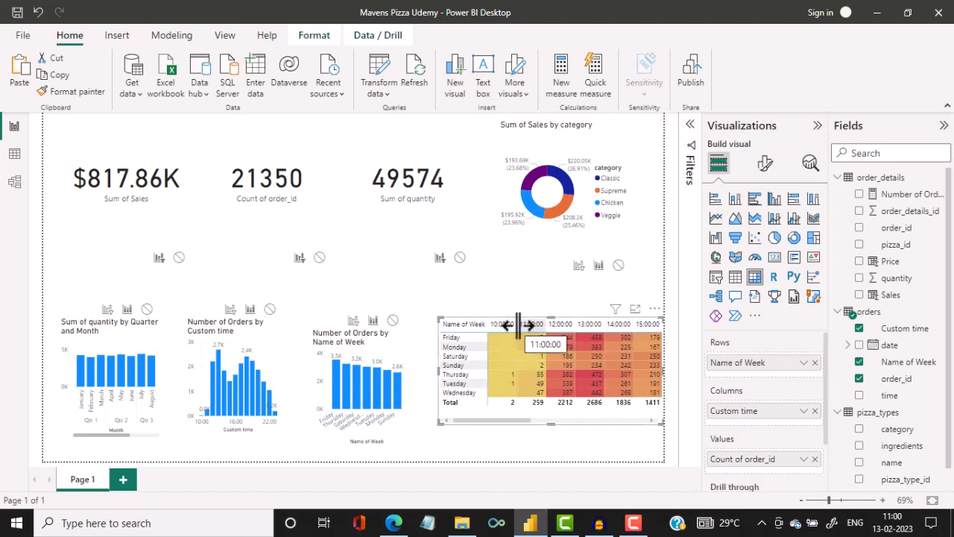
drag(441, 366, 356, 326)
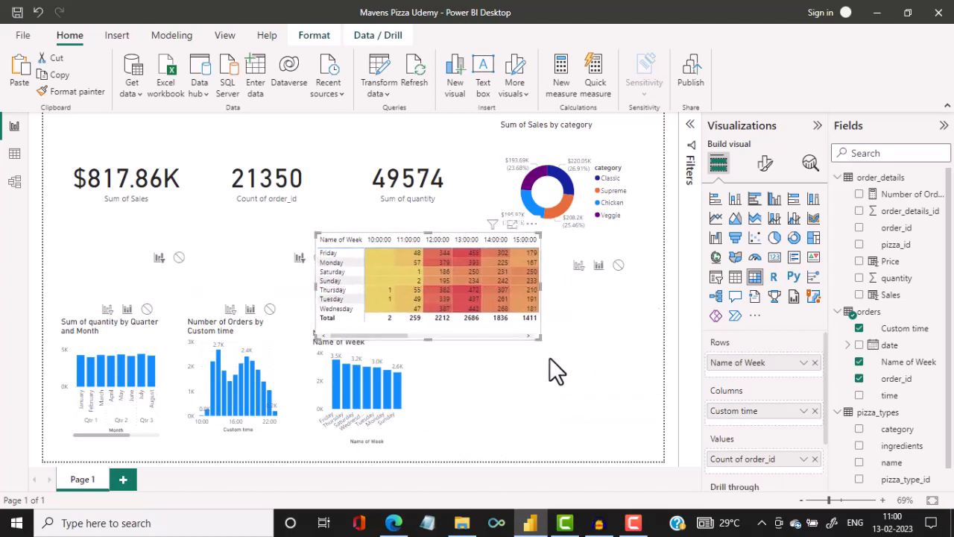
drag(540, 284, 650, 285)
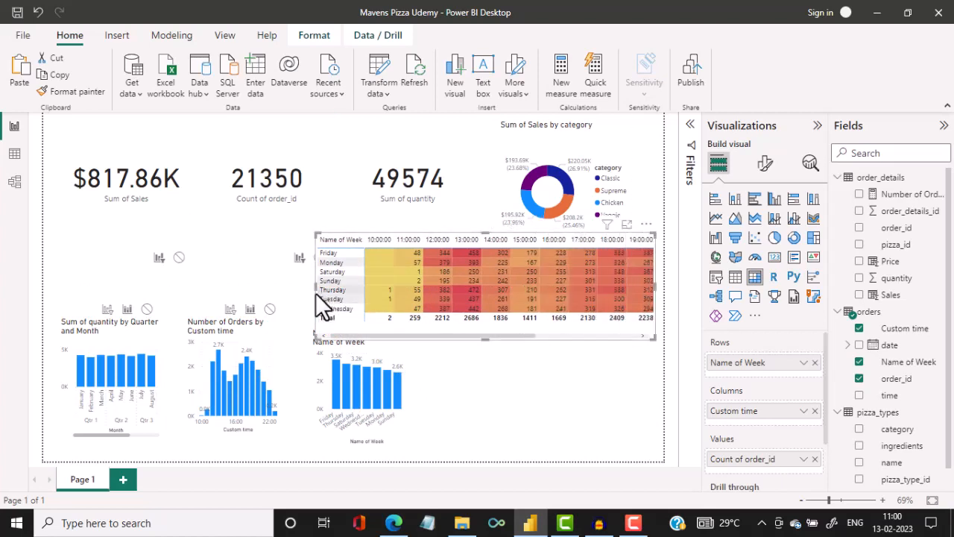
drag(312, 287, 157, 289)
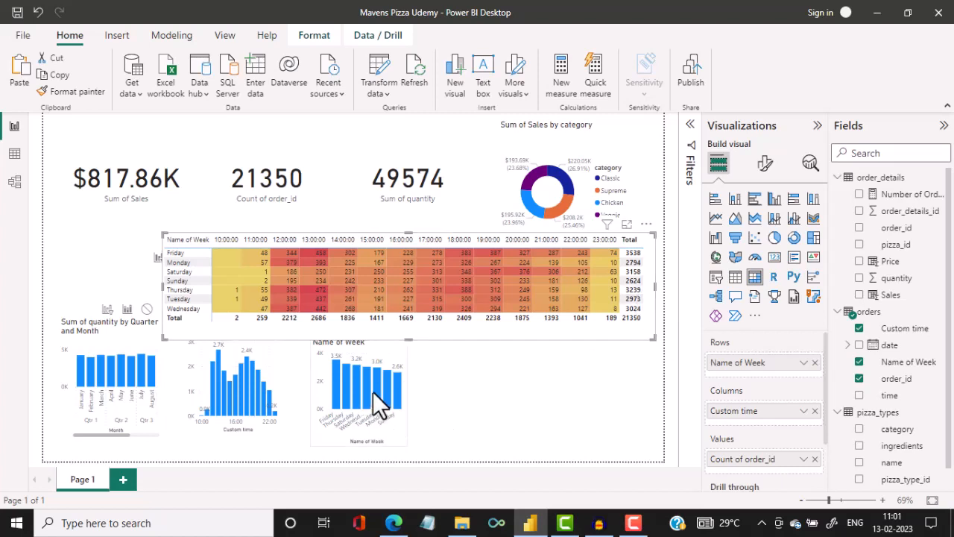
Spread the Name of Week, Custom time and quantity charts along the page's lower row and center the matrix above them.
drag(372, 392, 547, 396)
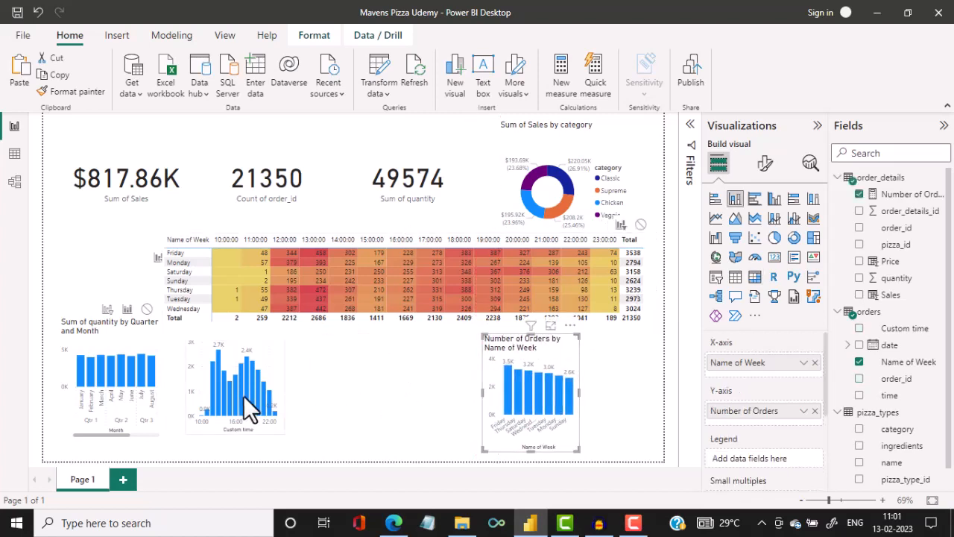
drag(243, 395, 397, 410)
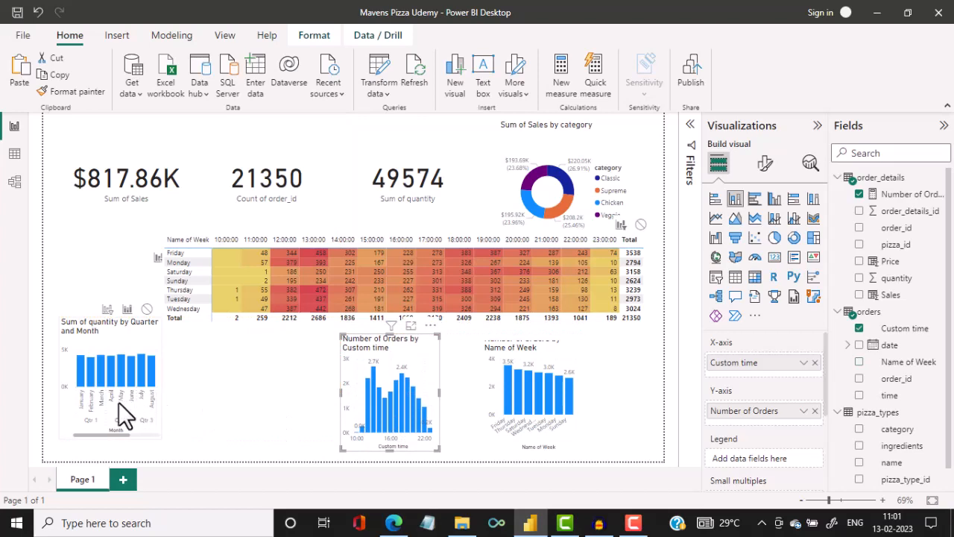
drag(119, 402, 119, 415)
drag(377, 264, 326, 264)
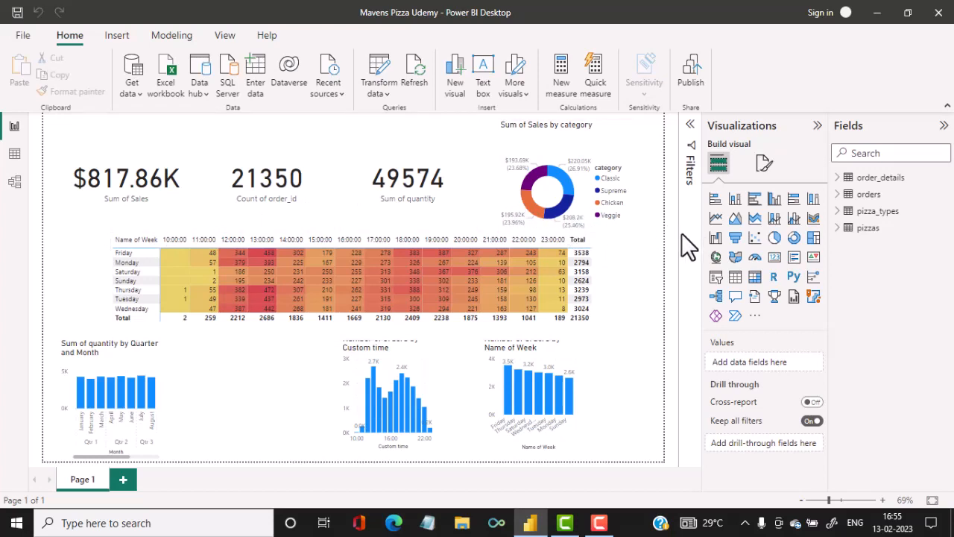
Fit the whole report page in view and insert two plain rectangle shapes on it.
click(803, 500)
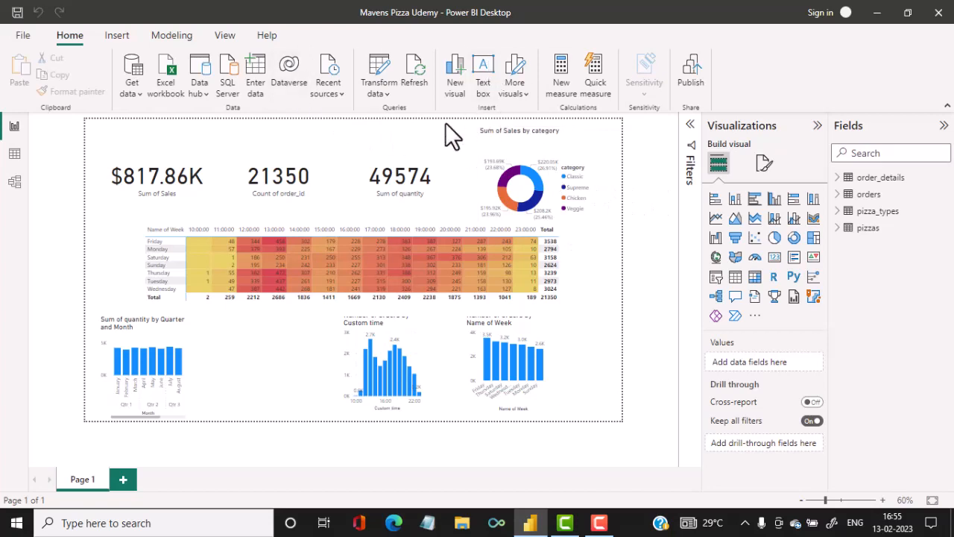
click(116, 38)
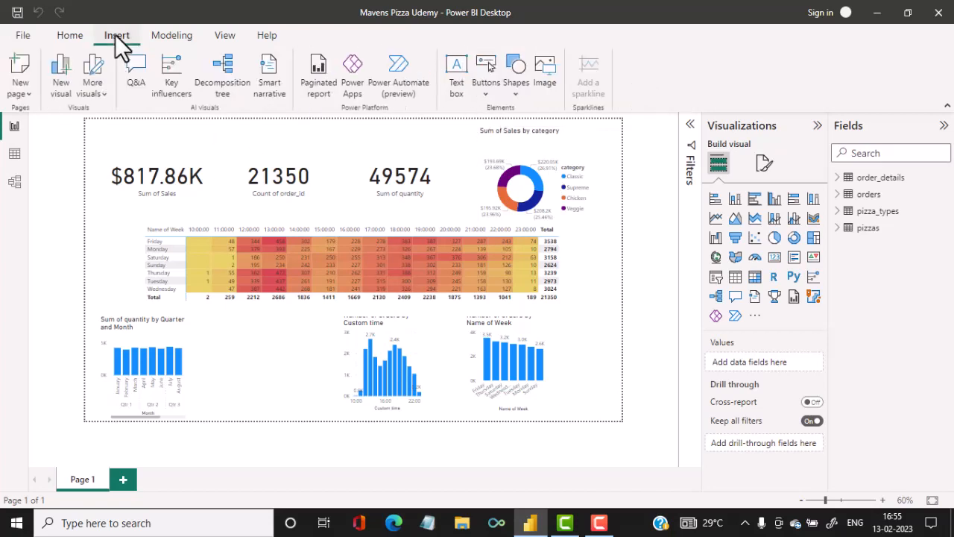
click(524, 70)
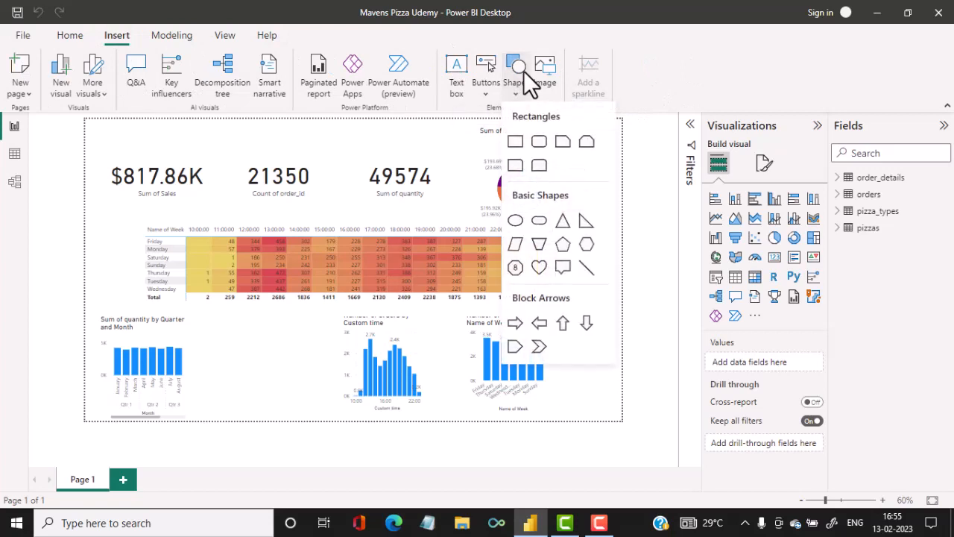
click(518, 140)
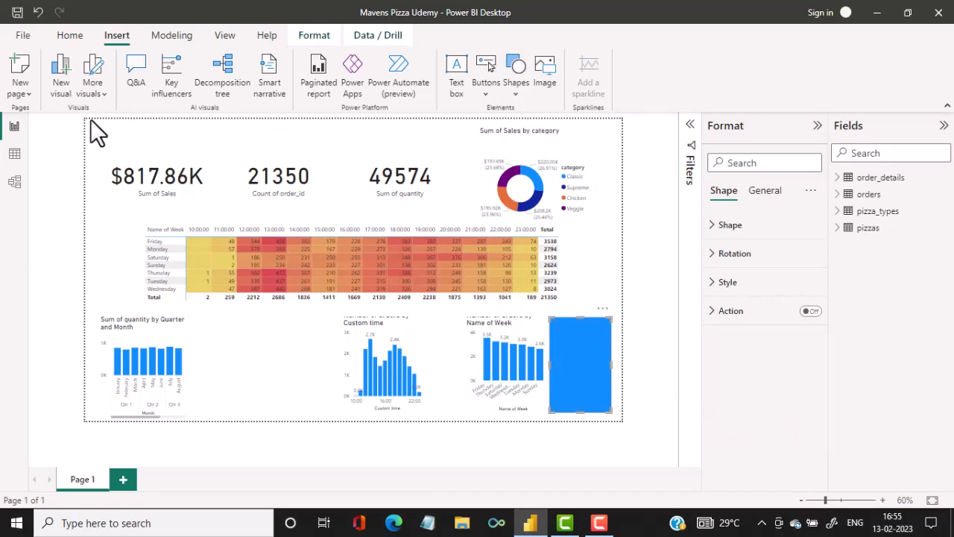
click(512, 74)
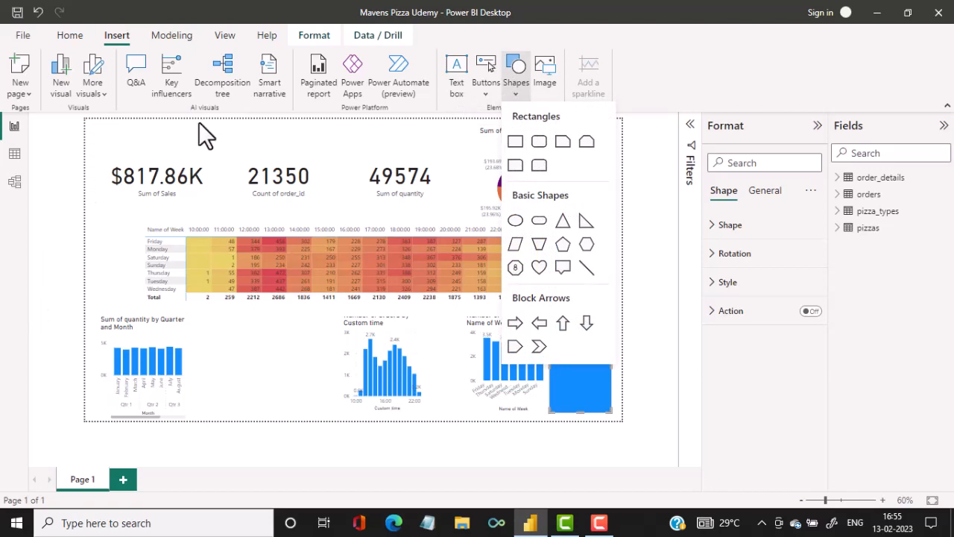
click(515, 142)
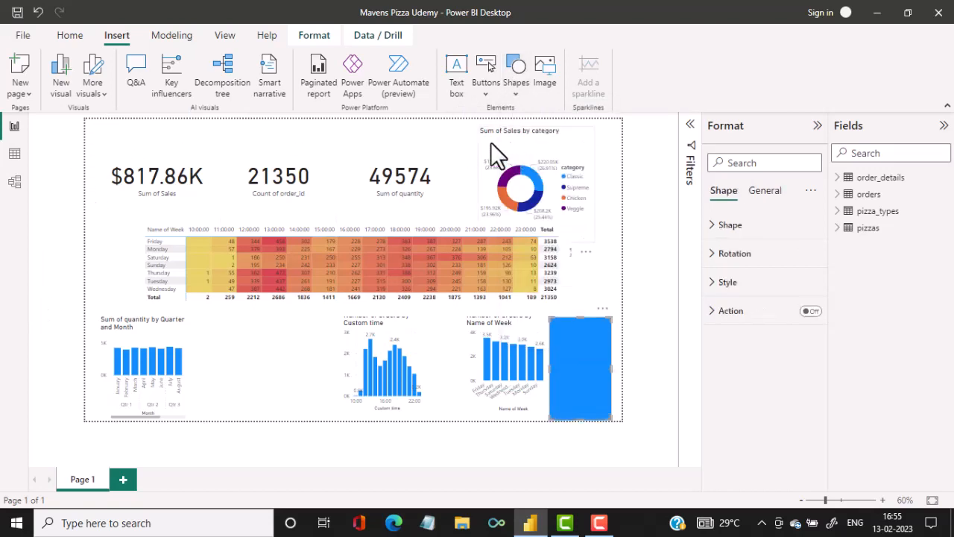
click(84, 121)
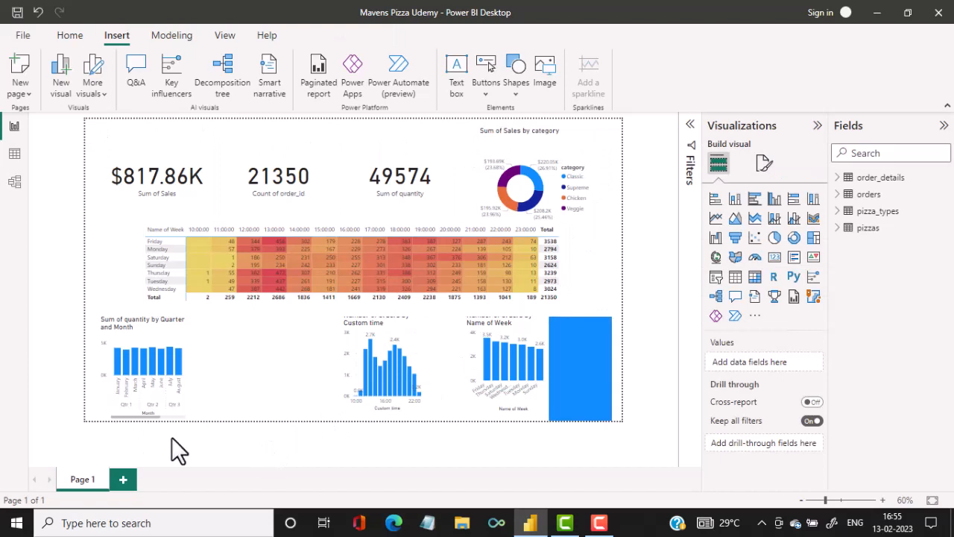
Reshape the two rectangles into thin border strips, one along the page's top edge and one along its left edge.
click(592, 353)
drag(587, 355, 101, 135)
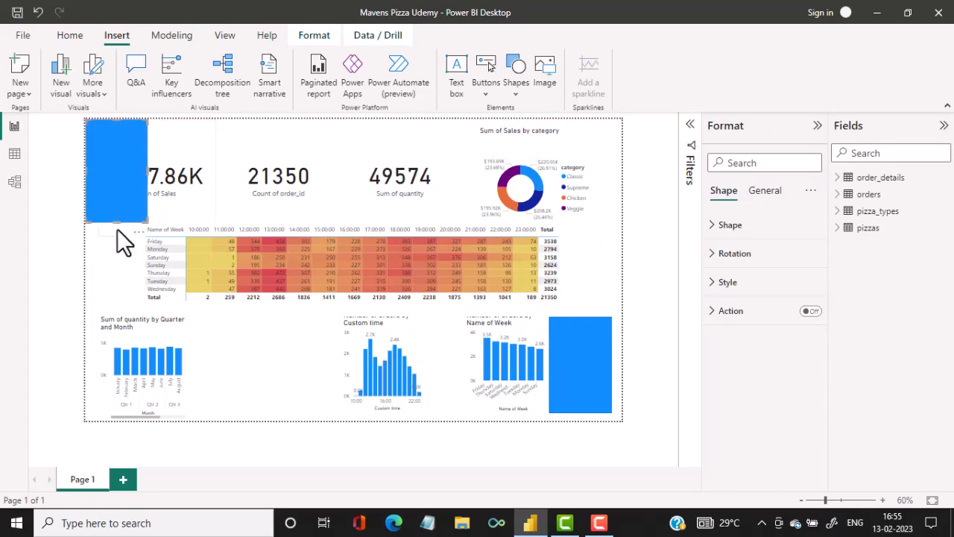
drag(115, 222, 141, 124)
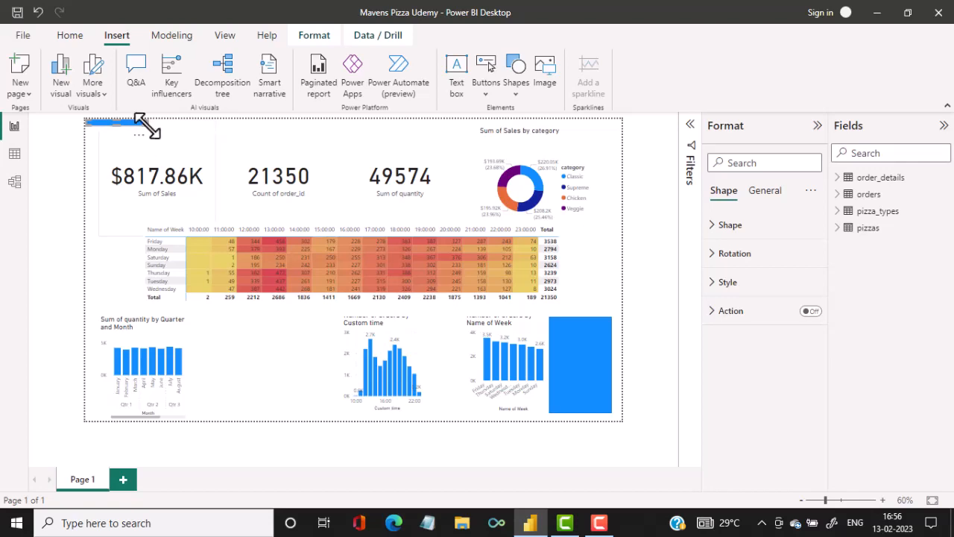
drag(146, 125, 632, 127)
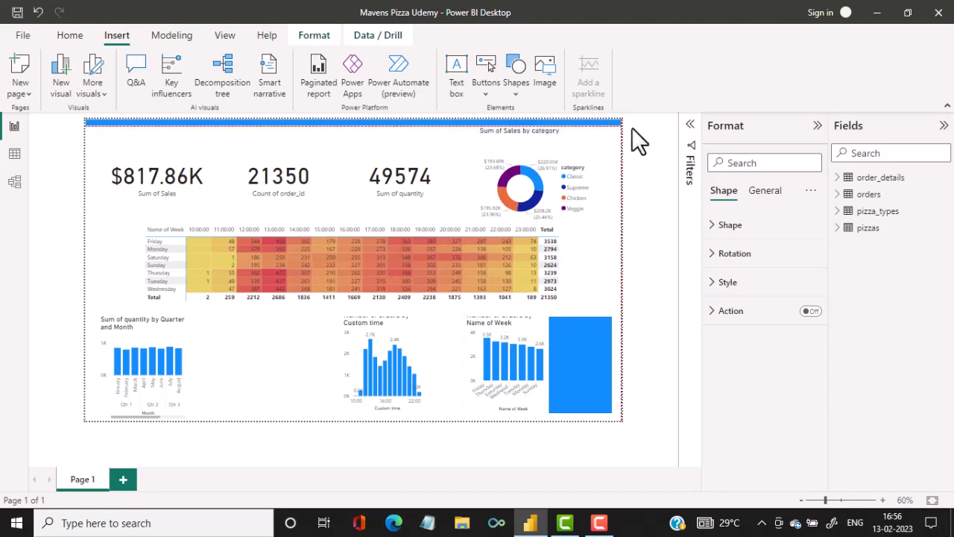
drag(598, 359, 124, 158)
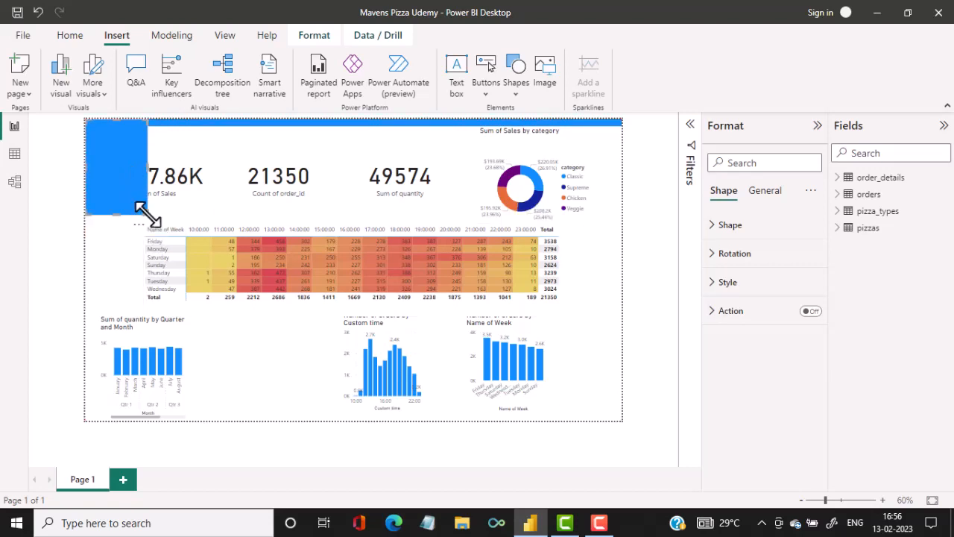
drag(147, 214, 81, 420)
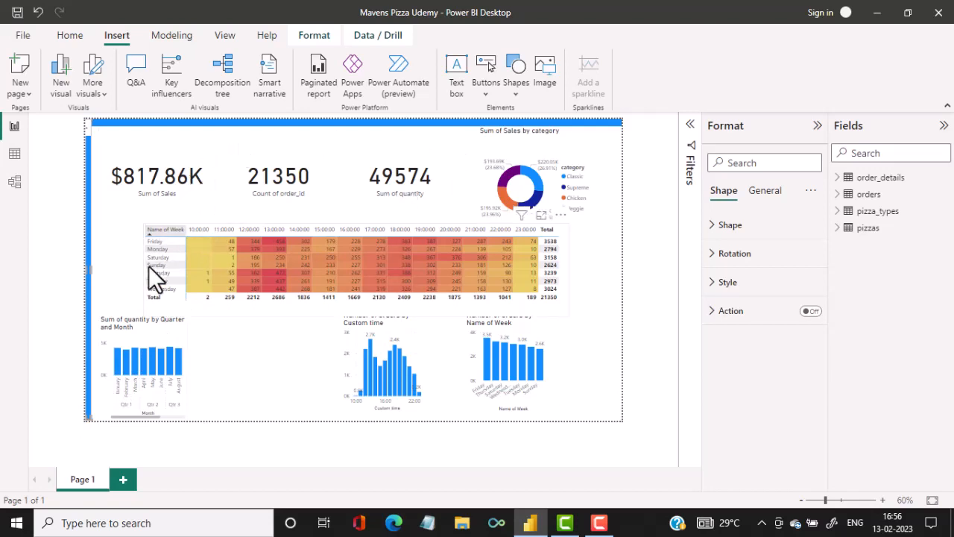
Insert a third rectangle and reshape it into a thin border strip along the page's bottom edge.
click(518, 64)
click(515, 141)
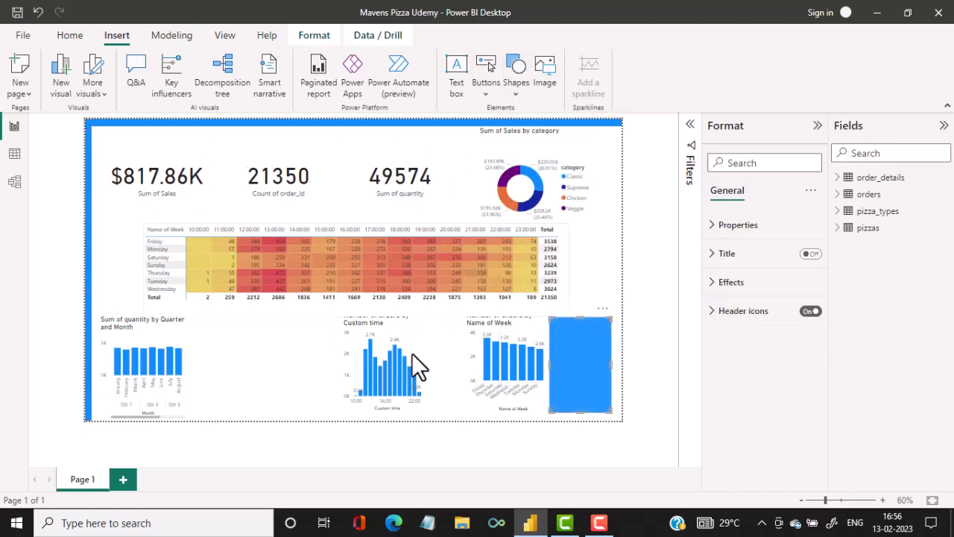
drag(568, 377, 91, 410)
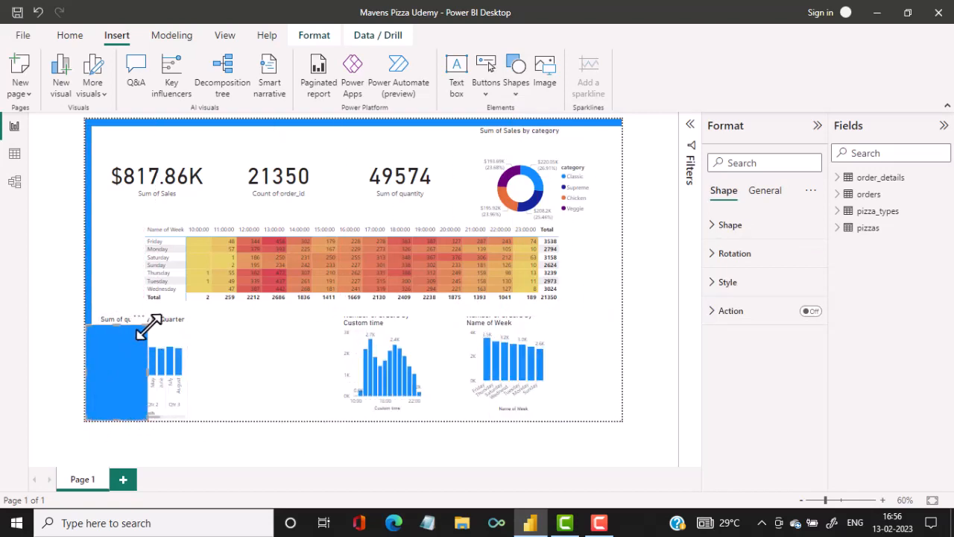
drag(149, 326, 624, 450)
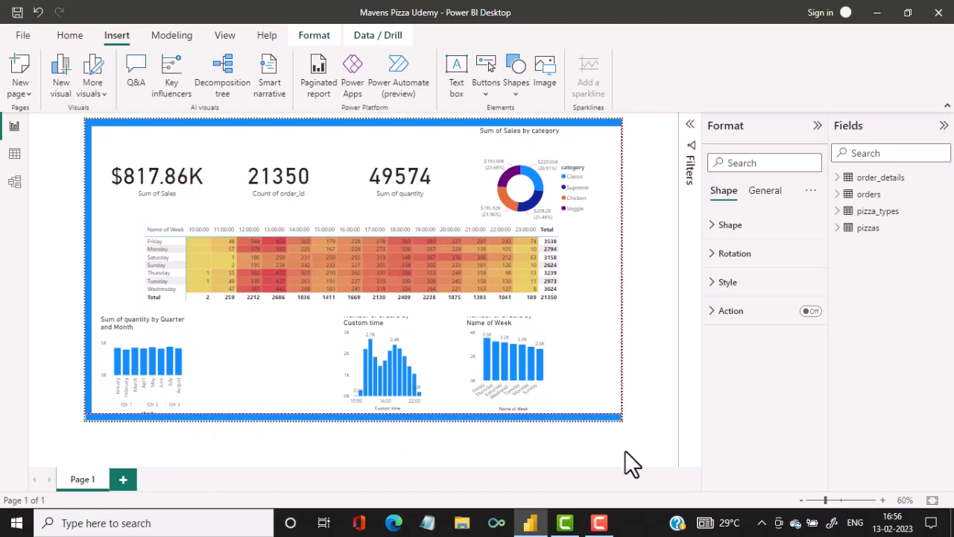
Insert a fourth rectangle and reshape it into a thin border strip along the page's right edge.
click(514, 66)
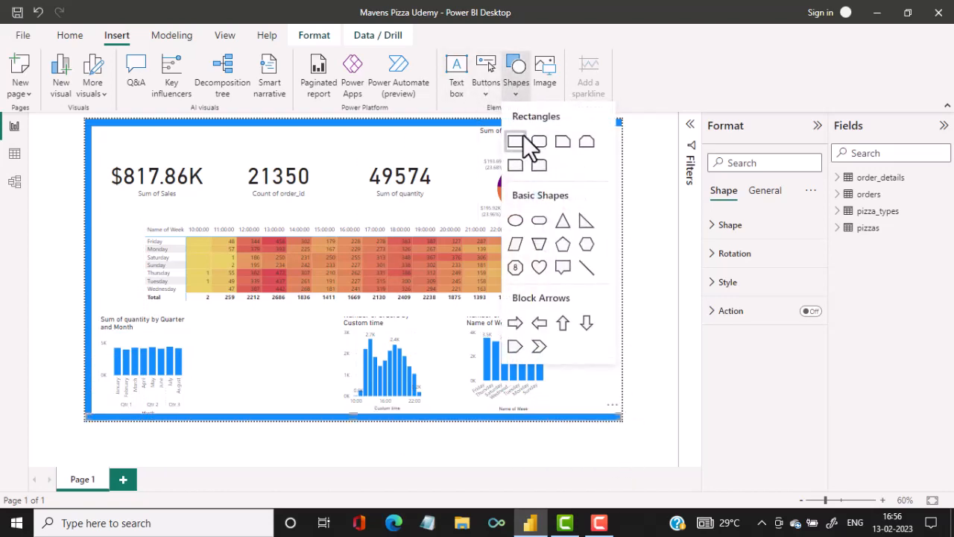
click(523, 140)
drag(575, 360, 612, 157)
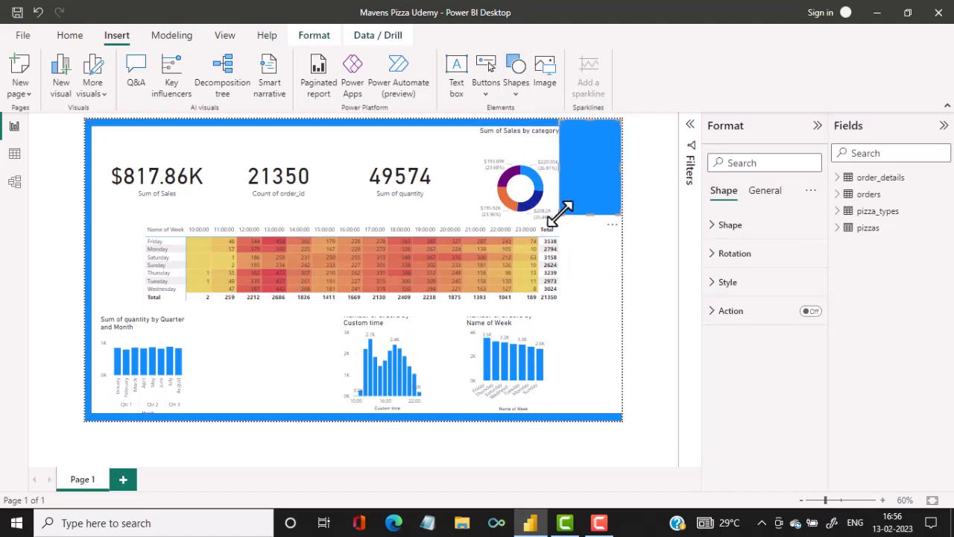
drag(560, 213, 601, 210)
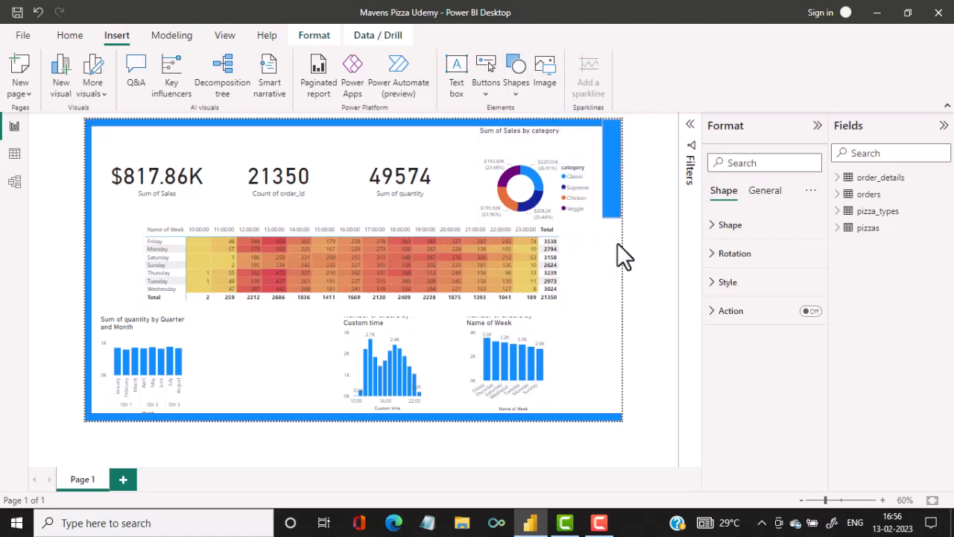
drag(617, 243, 617, 418)
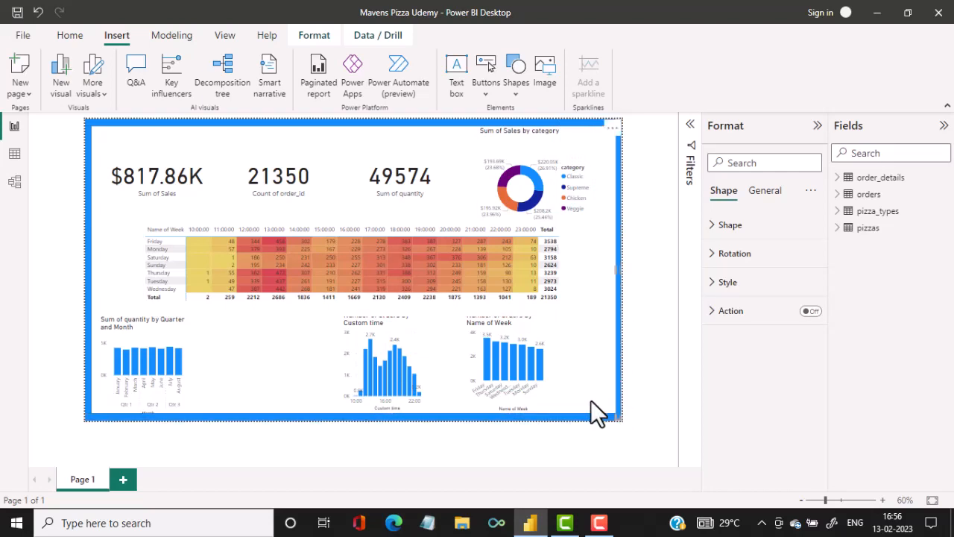
Fine-tune the width of the border strip along the page's left edge.
click(90, 247)
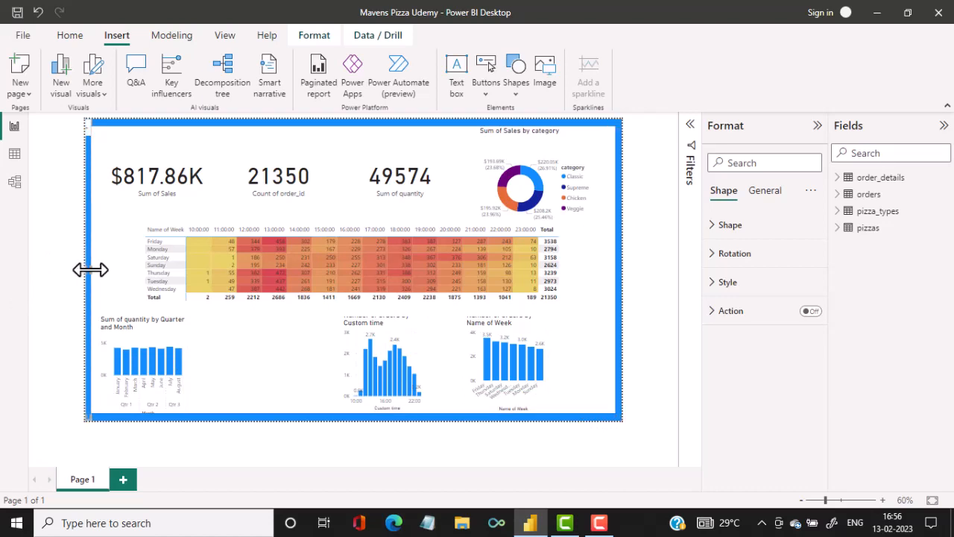
drag(93, 272, 90, 273)
click(642, 241)
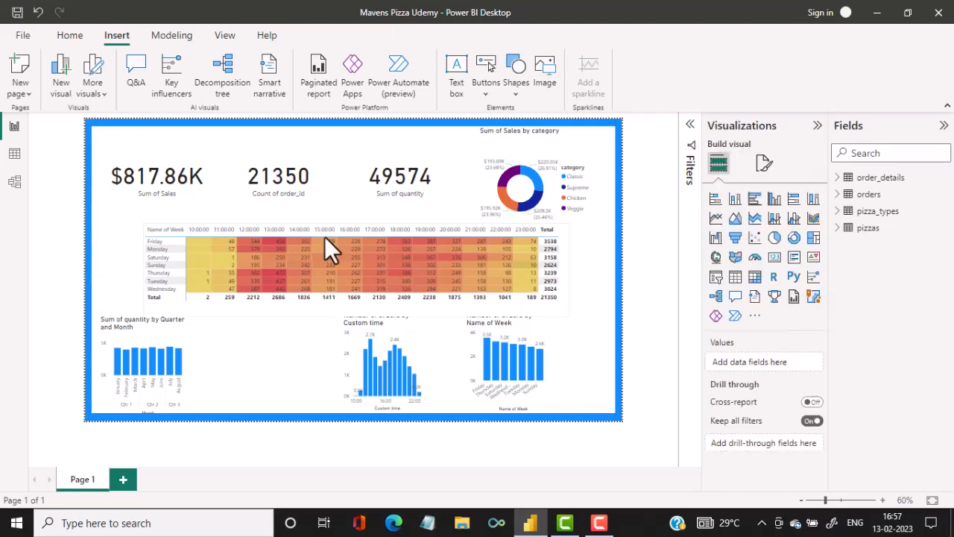
Move the Sum of Sales card into the upper-left corner inside the border and rename its field as Revenue.
click(184, 195)
drag(178, 182, 173, 190)
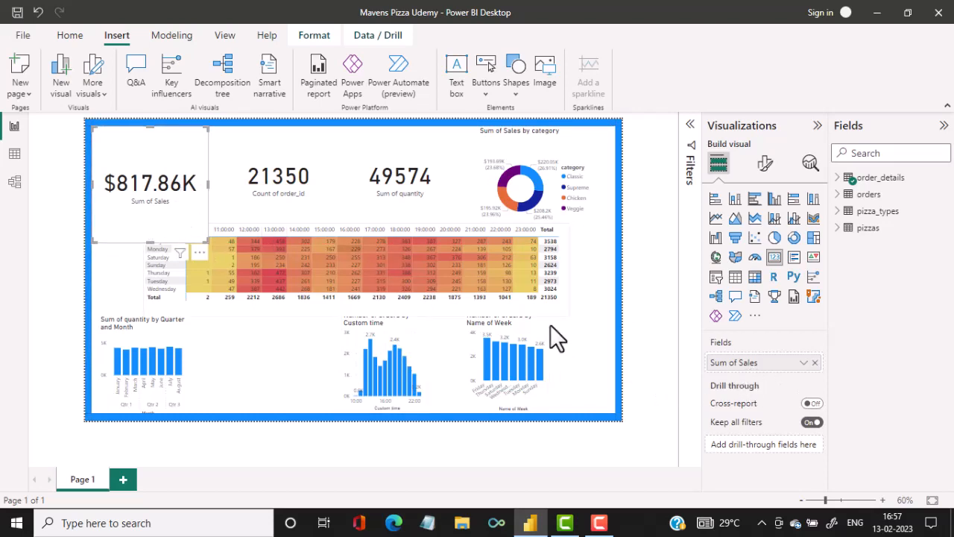
double_click(764, 363)
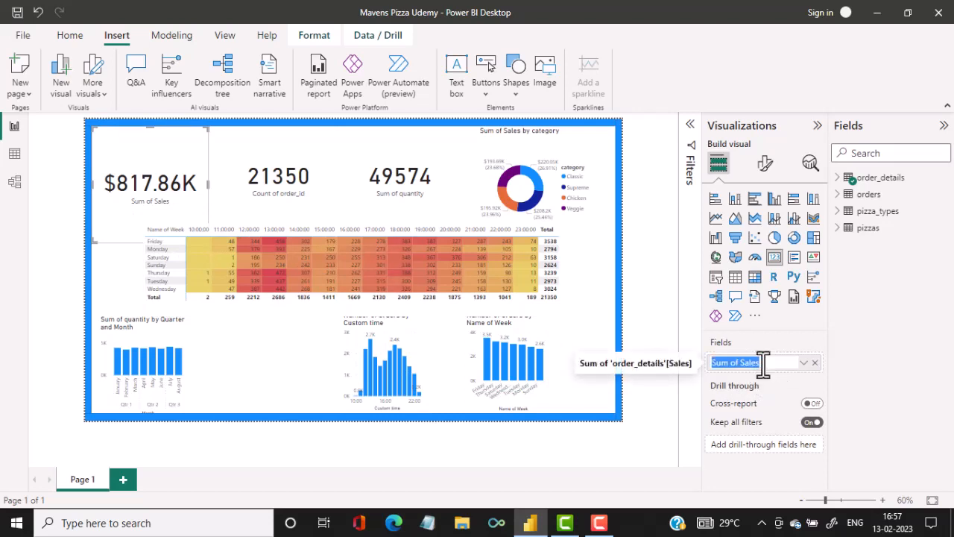
text(Revenue)
key(Return)
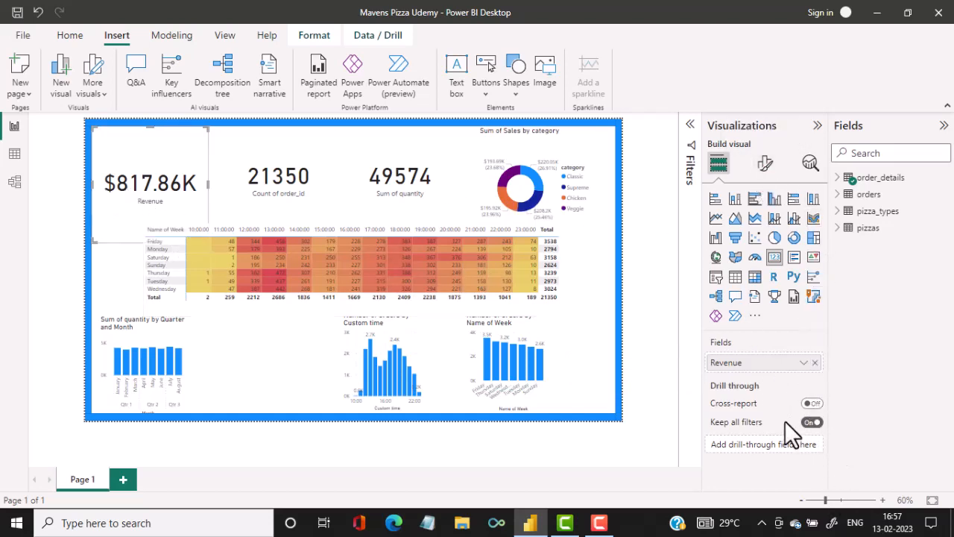
Format the Revenue card's callout value with display units None, 0 decimal places and font size 39.
click(767, 163)
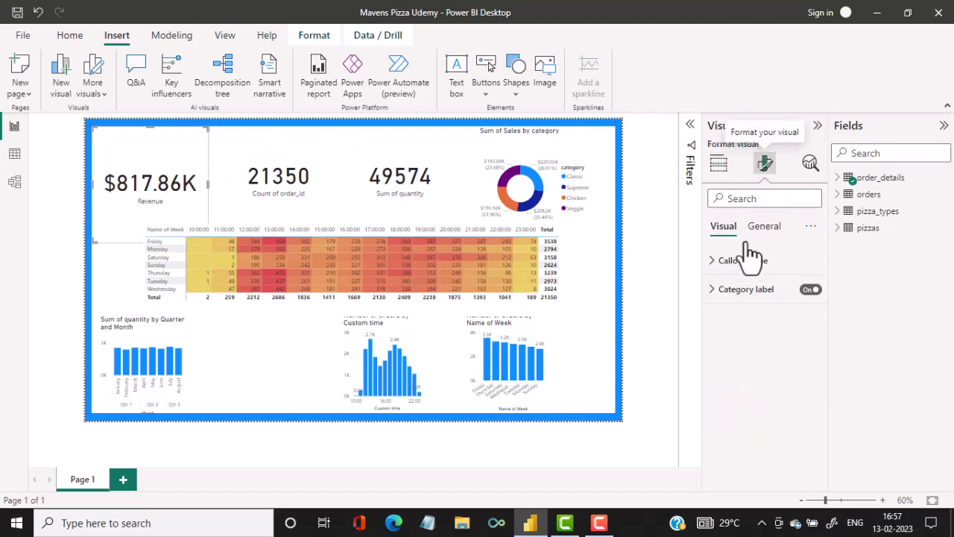
click(710, 260)
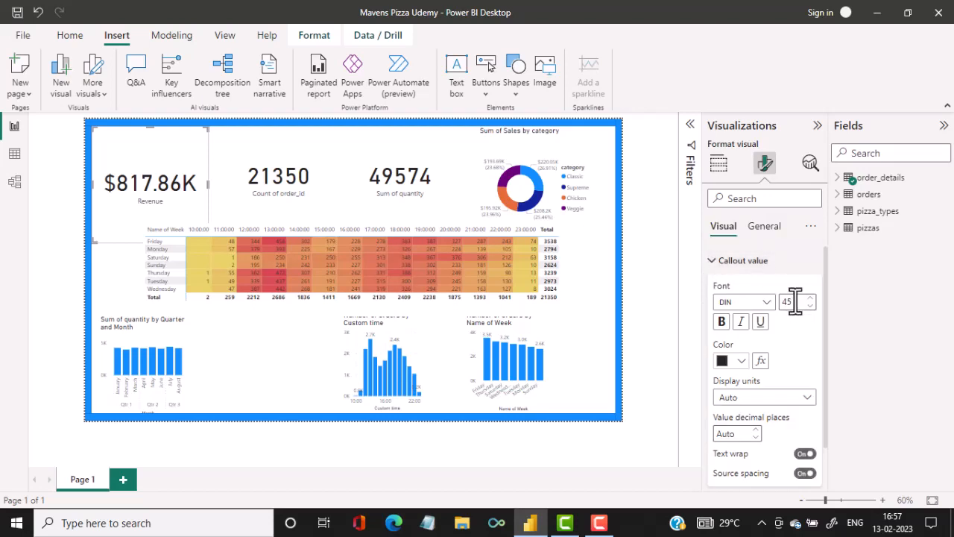
click(791, 397)
click(761, 431)
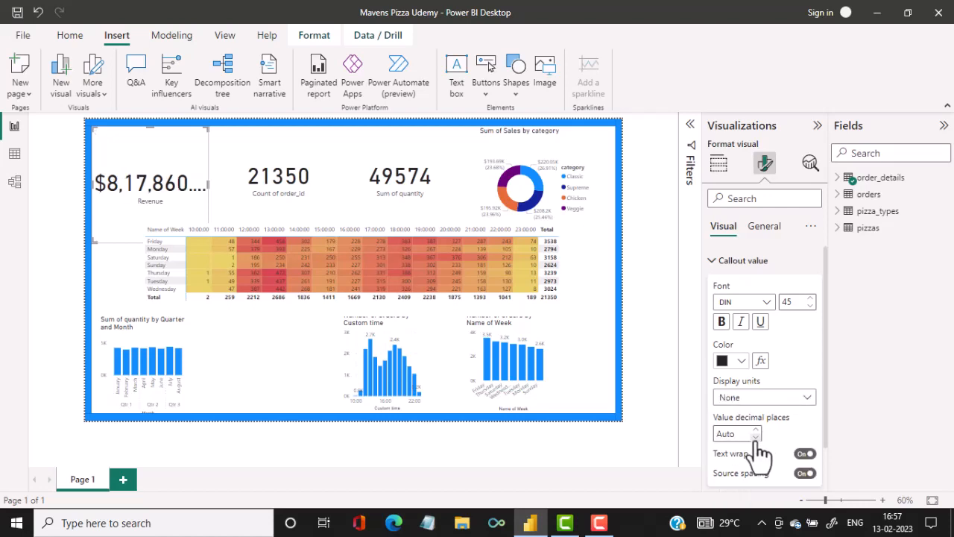
click(748, 438)
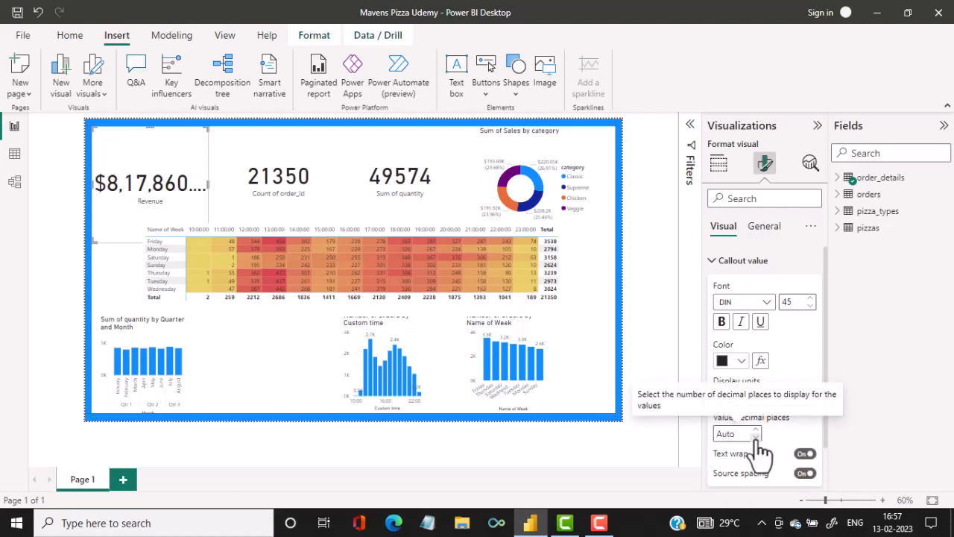
text(0)
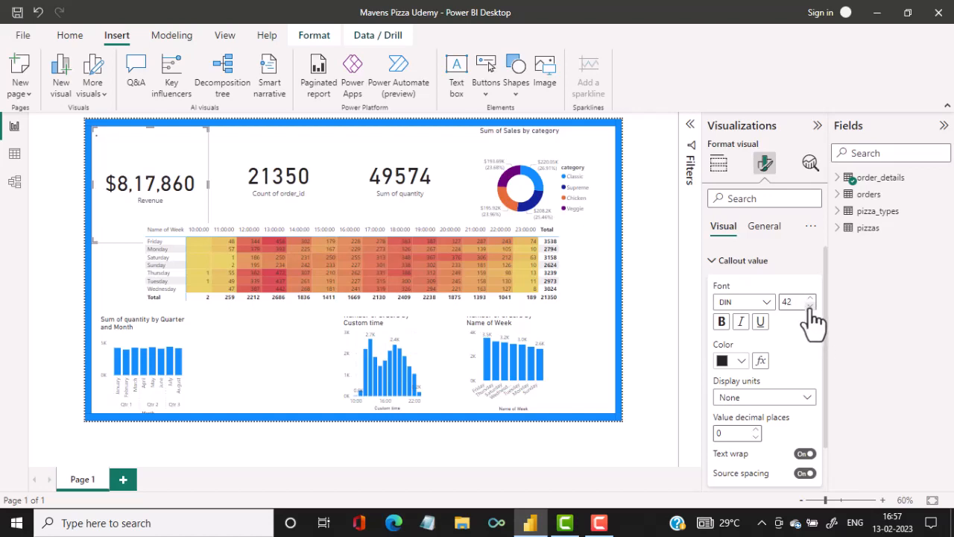
click(810, 306)
click(810, 306)
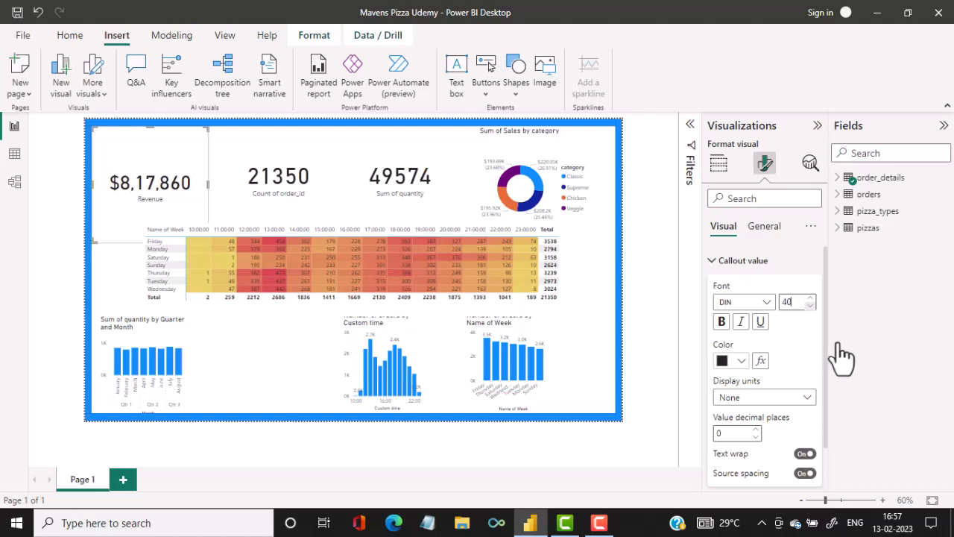
Set the Revenue card's category label font size to 15.
scroll(816, 402, down, 1)
scroll(809, 392, down, 1)
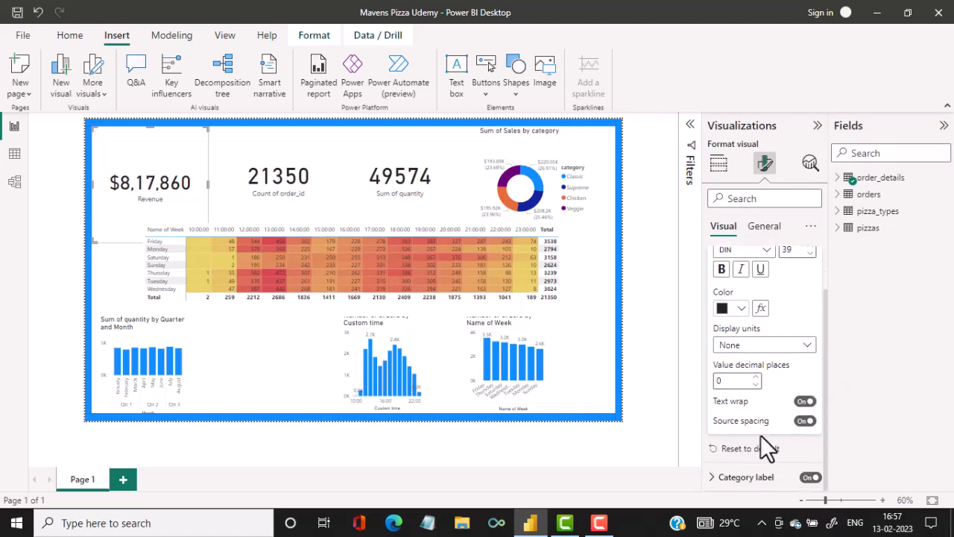
click(721, 478)
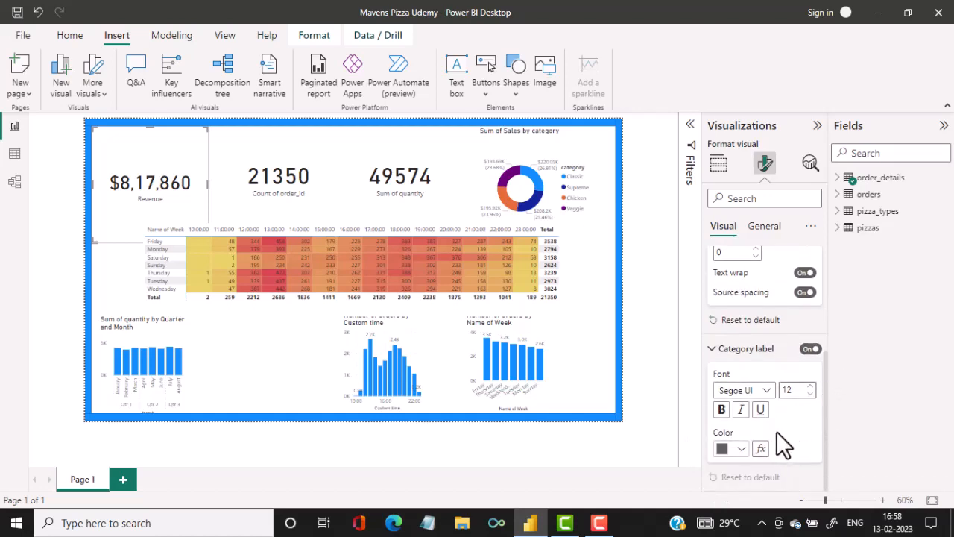
click(810, 387)
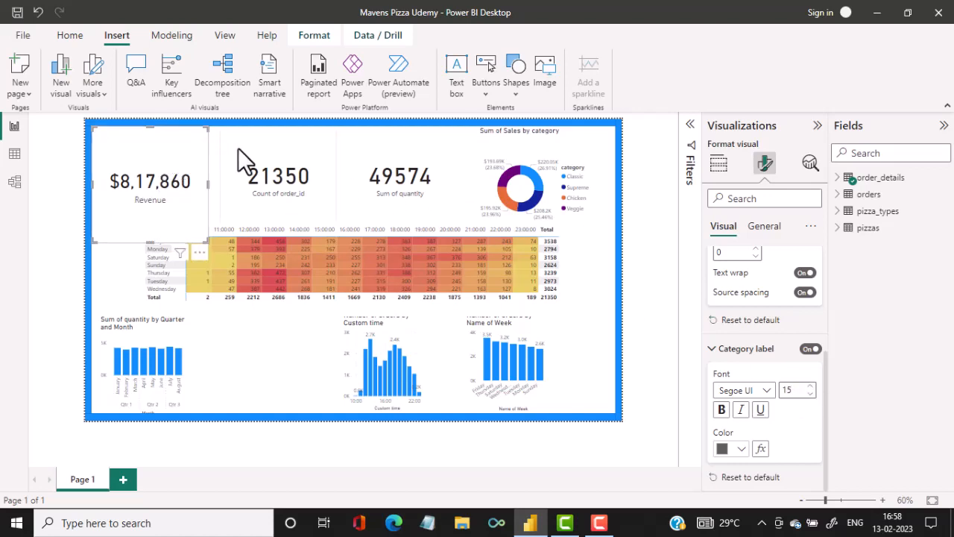
Give the Revenue card a blue background matching the border strips.
scroll(802, 373, up, 5)
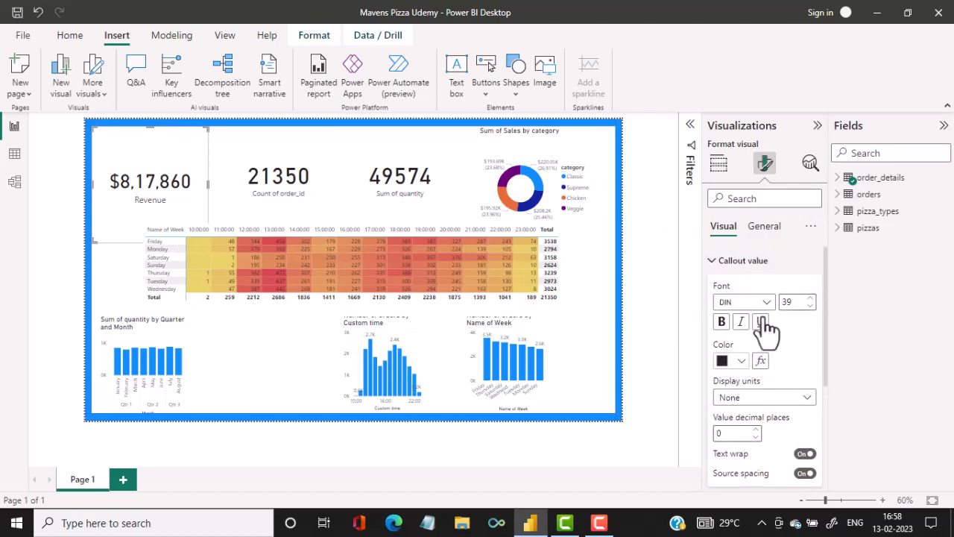
click(715, 260)
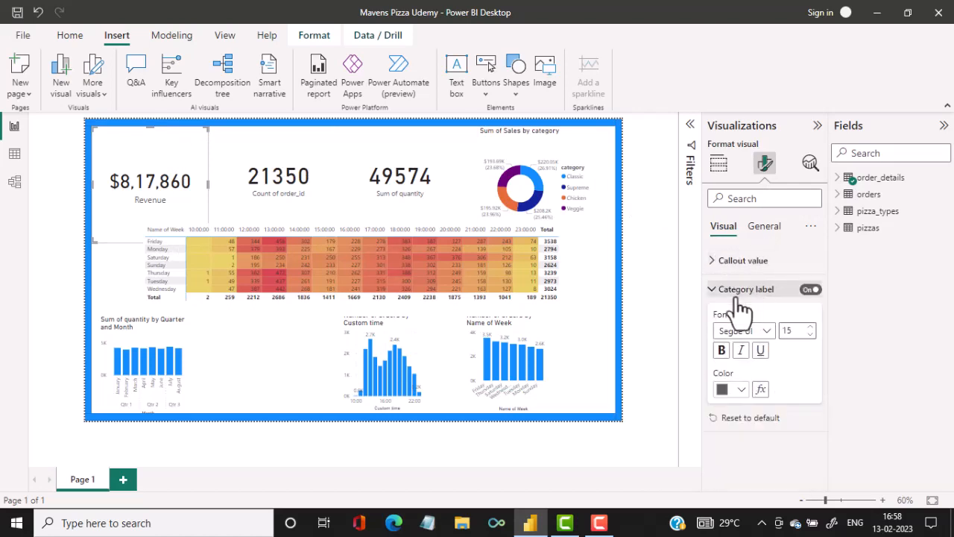
click(719, 295)
click(763, 229)
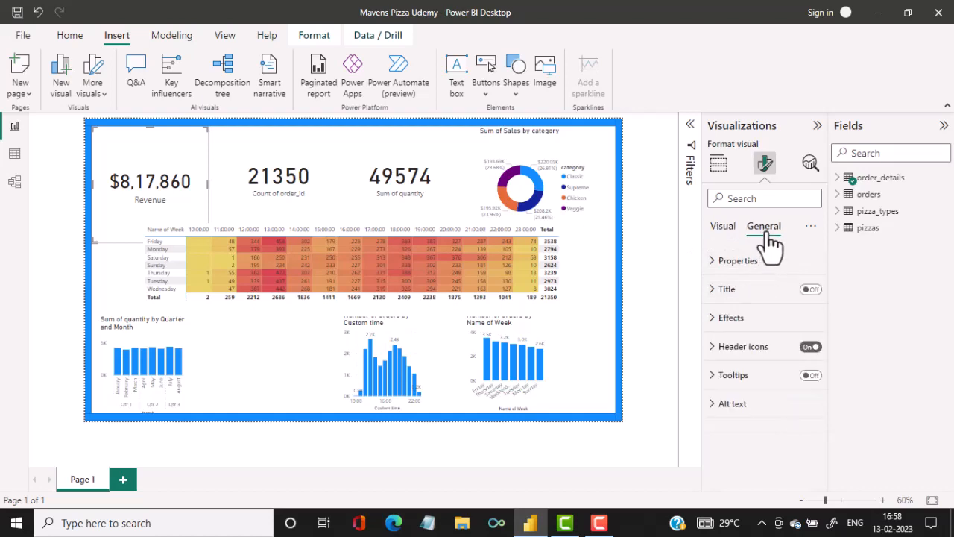
click(714, 319)
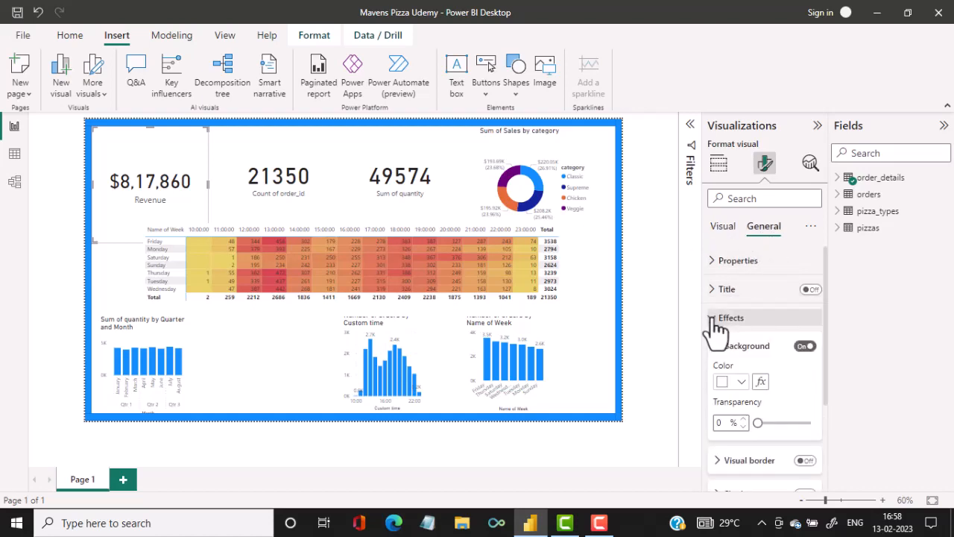
click(729, 382)
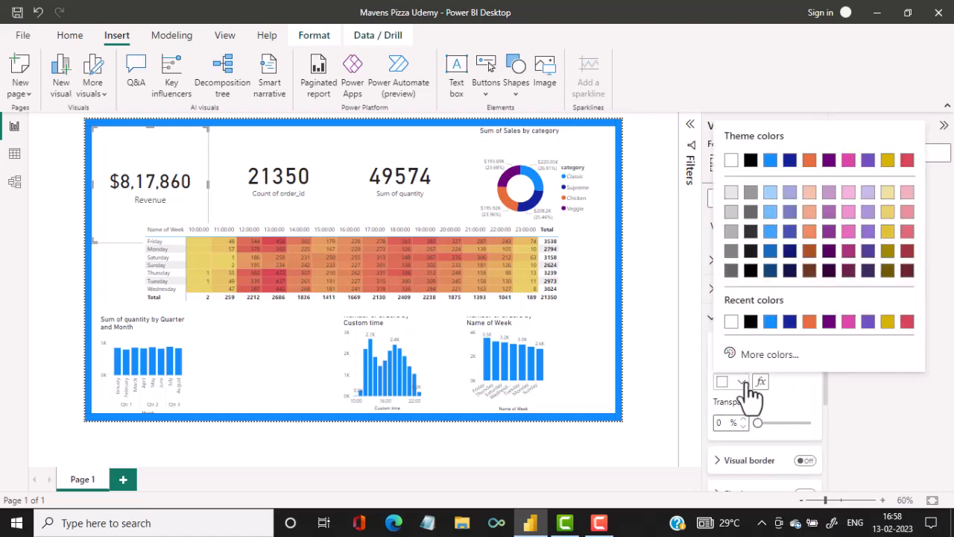
click(770, 320)
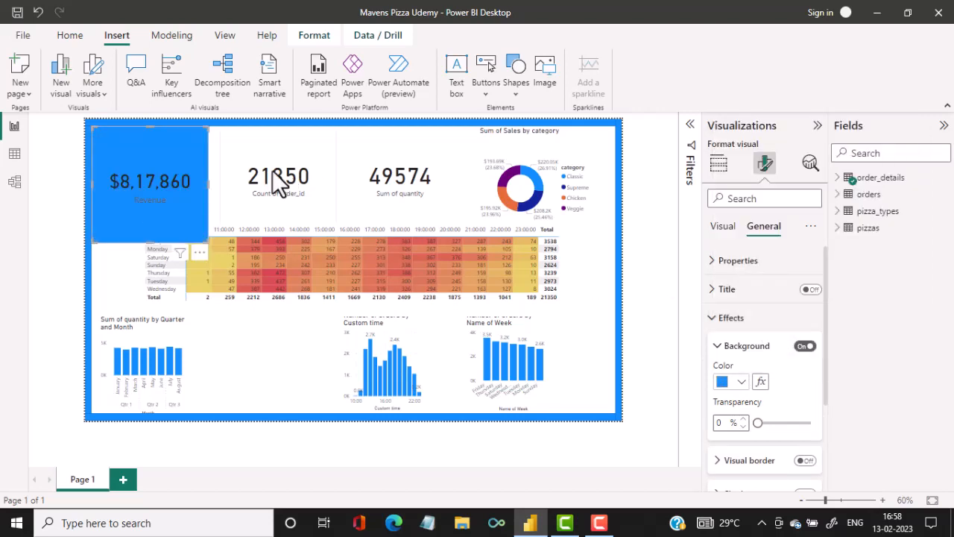
Turn on the Revenue card's visual border with 6 px rounded corners and shrink the card to fit closely around its text.
scroll(808, 389, down, 2)
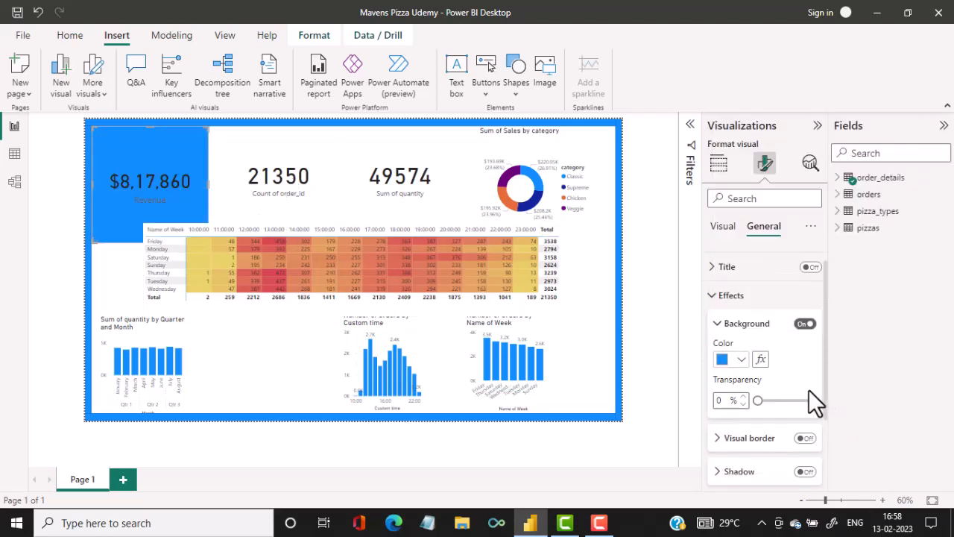
click(806, 388)
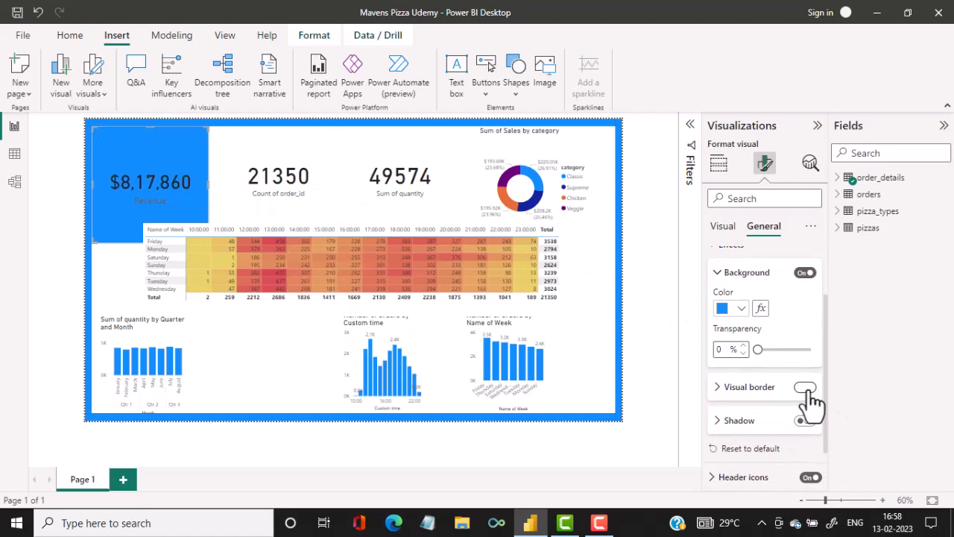
click(720, 389)
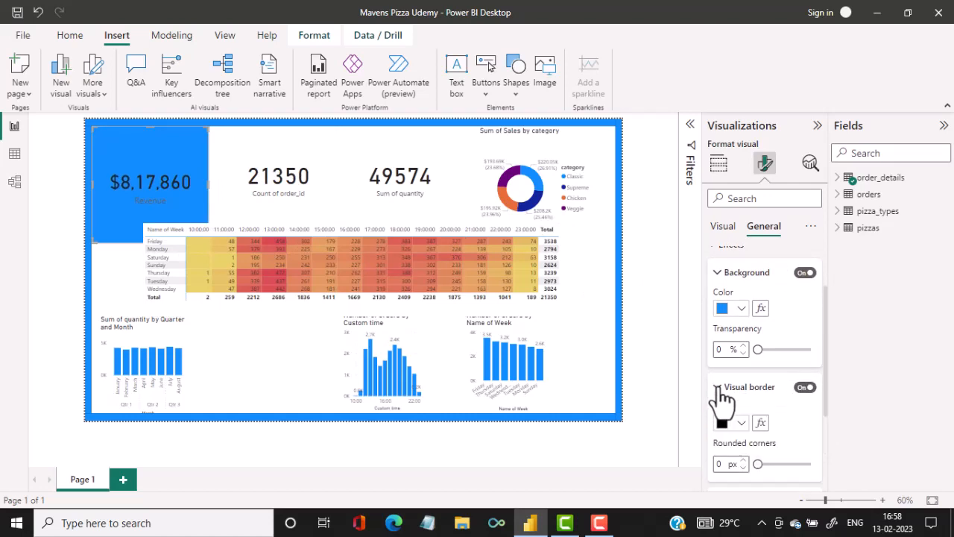
click(743, 461)
click(759, 463)
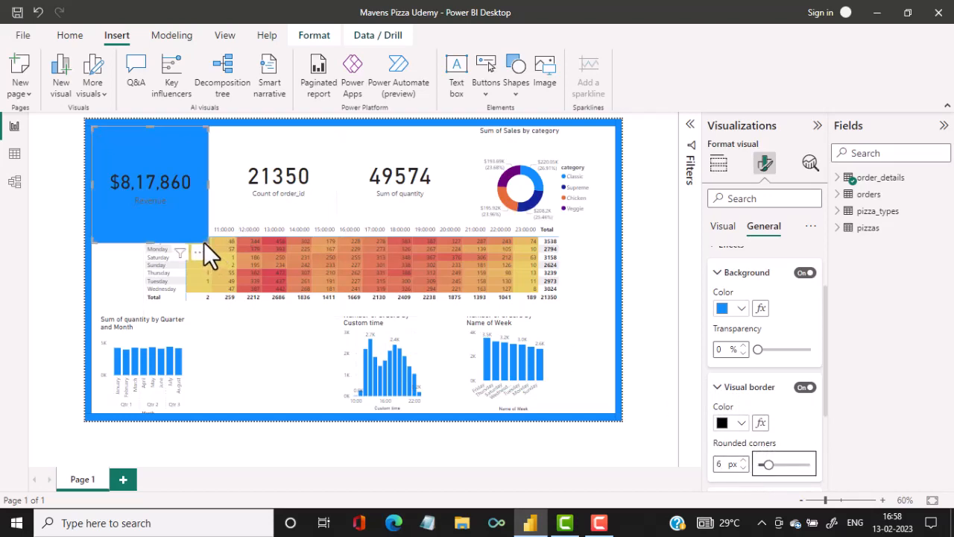
drag(203, 240, 186, 177)
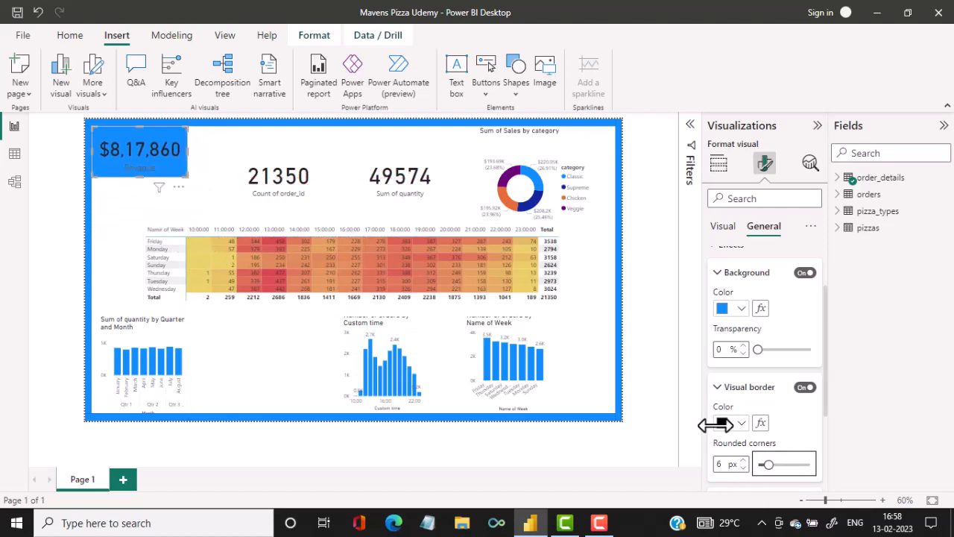
Turn on the Revenue card's shadow and shift the card slightly away from the page border's corner.
scroll(804, 432, down, 3)
scroll(805, 432, down, 1)
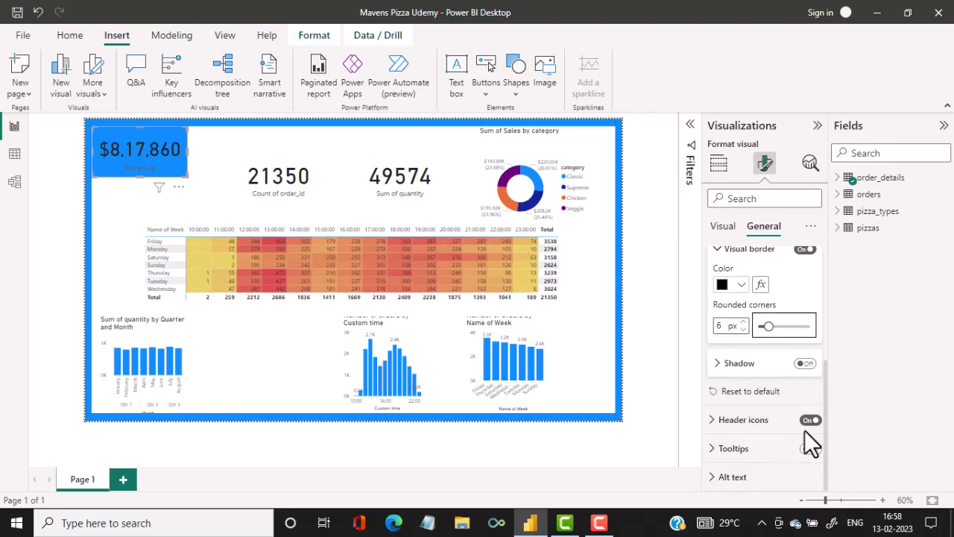
click(807, 365)
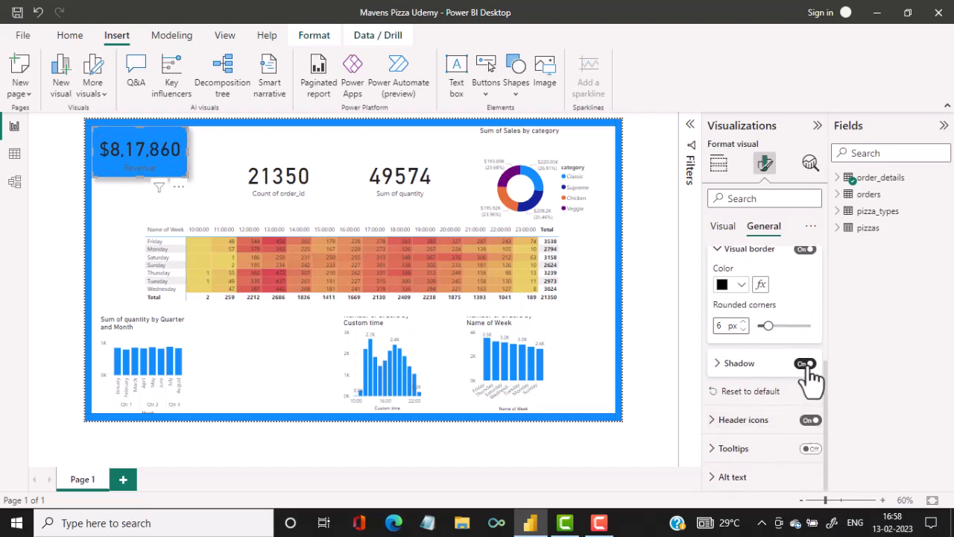
click(724, 365)
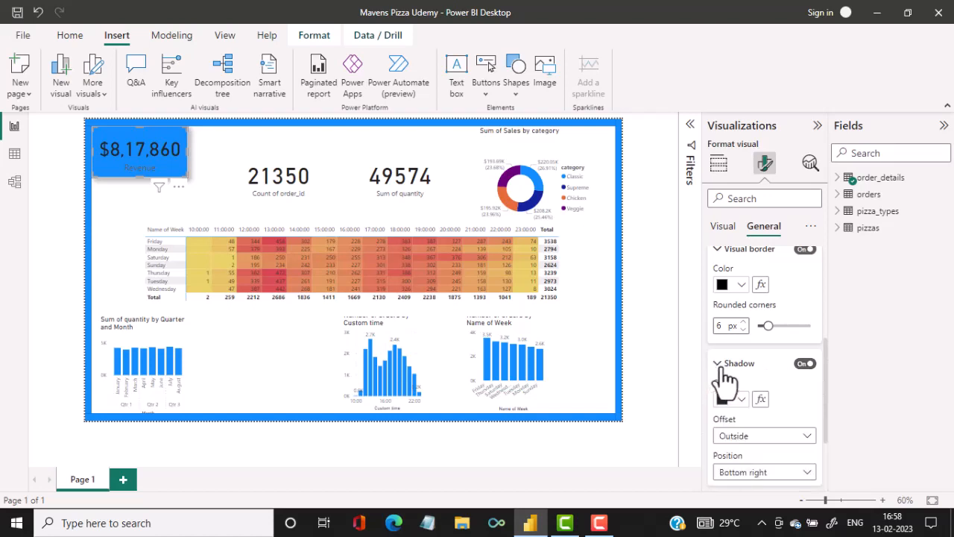
scroll(783, 419, down, 1)
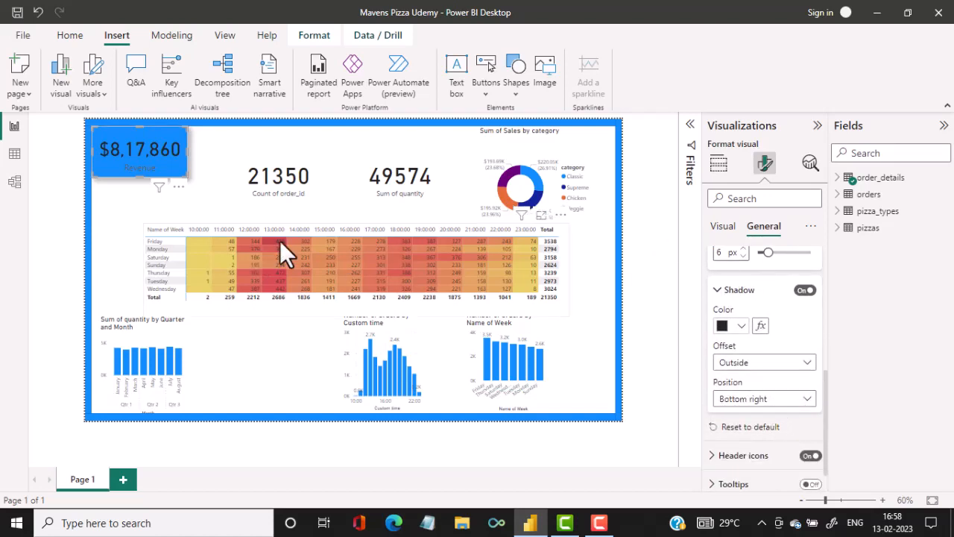
click(117, 199)
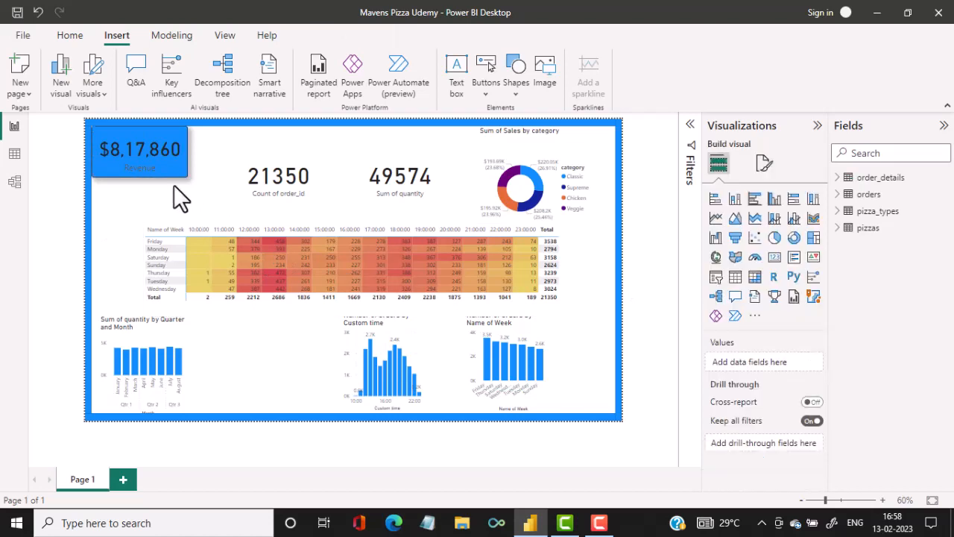
drag(151, 162, 156, 166)
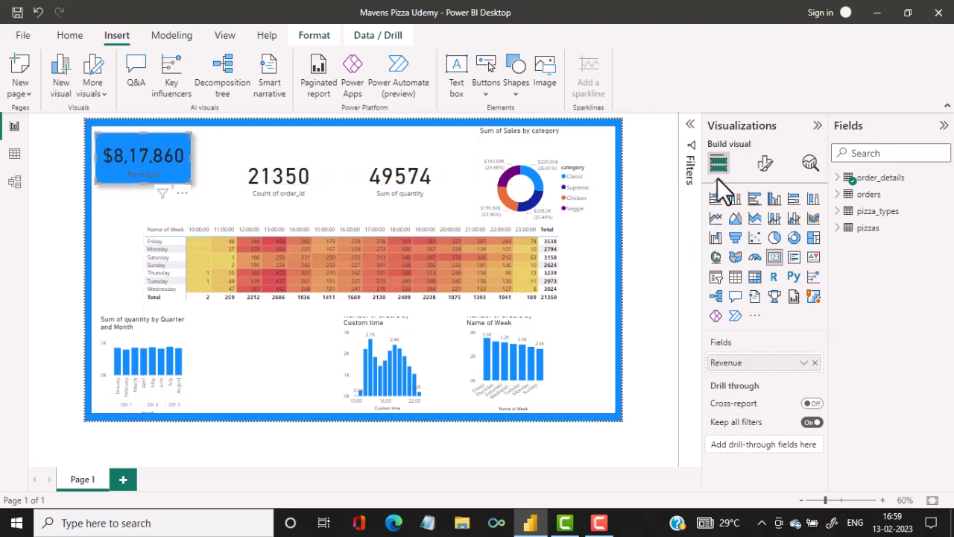
Set the Revenue card's callout value and category label colors to white.
click(764, 163)
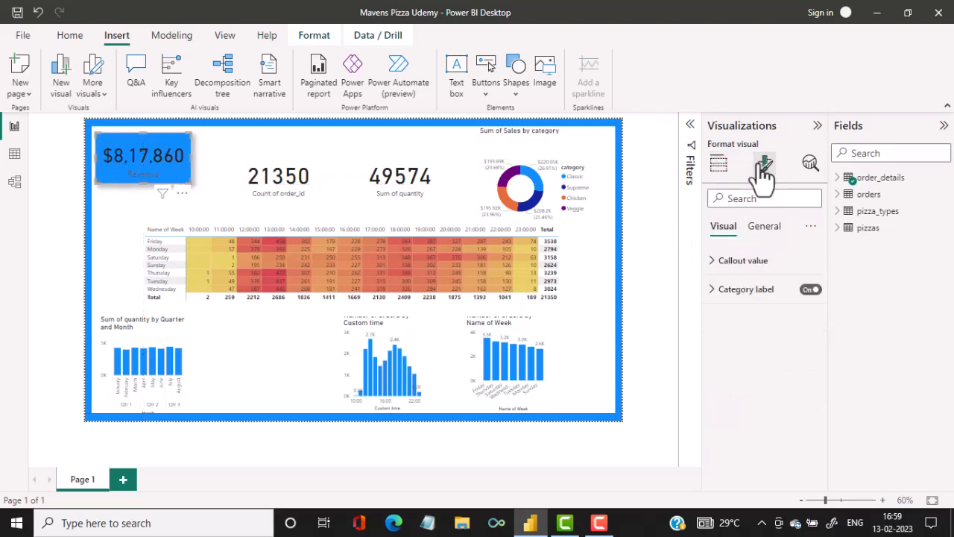
click(722, 260)
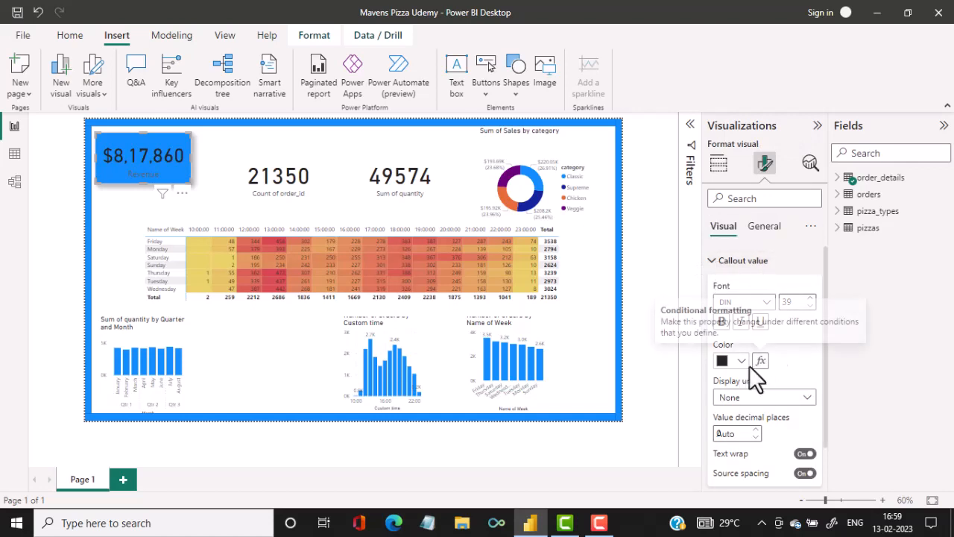
click(741, 361)
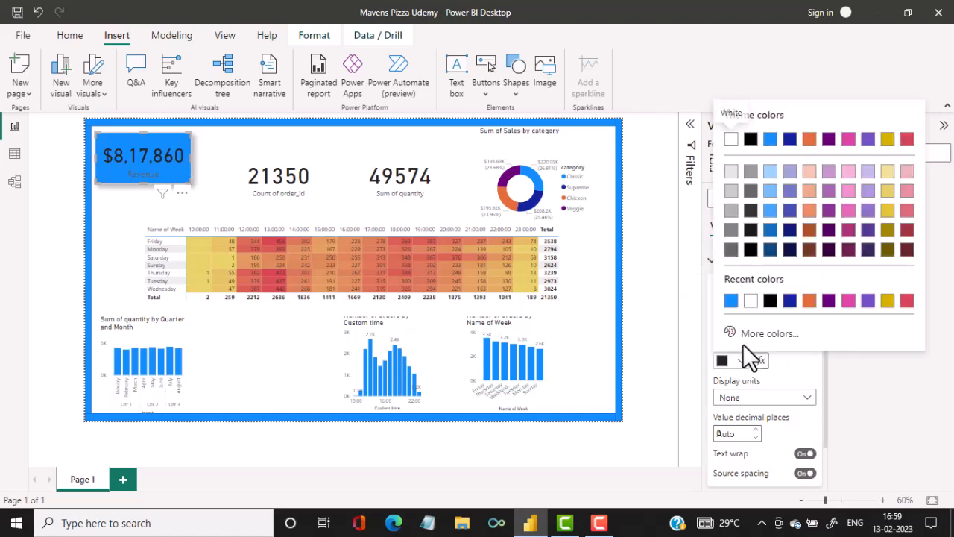
click(751, 301)
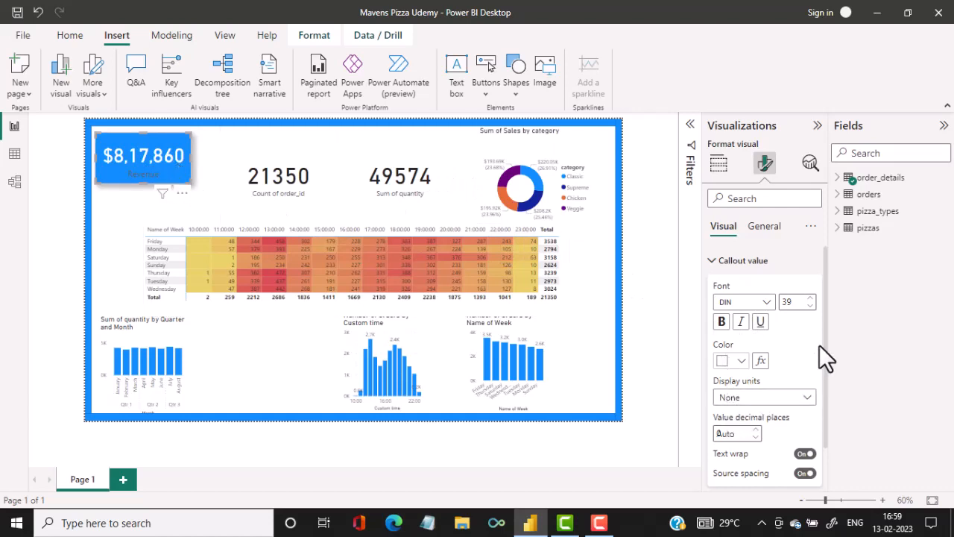
scroll(823, 337, down, 2)
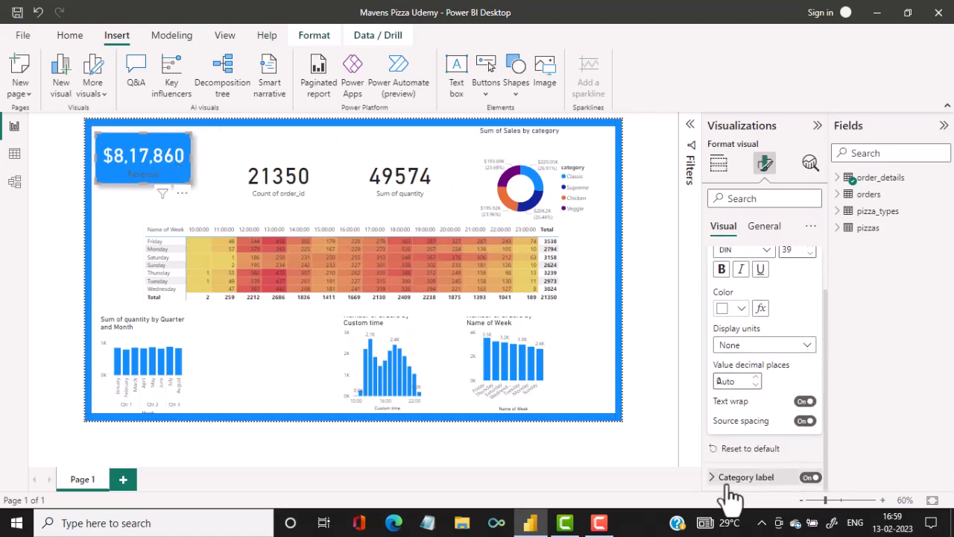
click(731, 480)
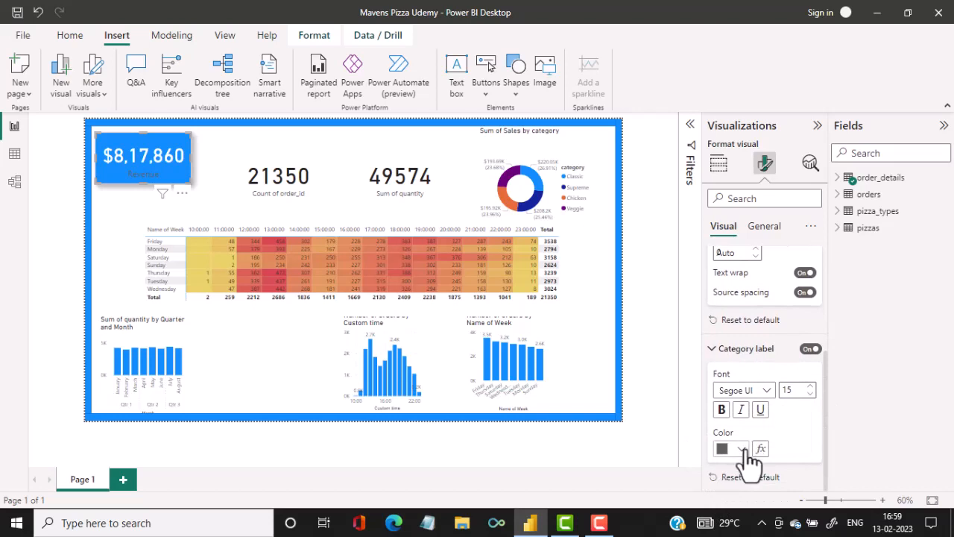
click(741, 449)
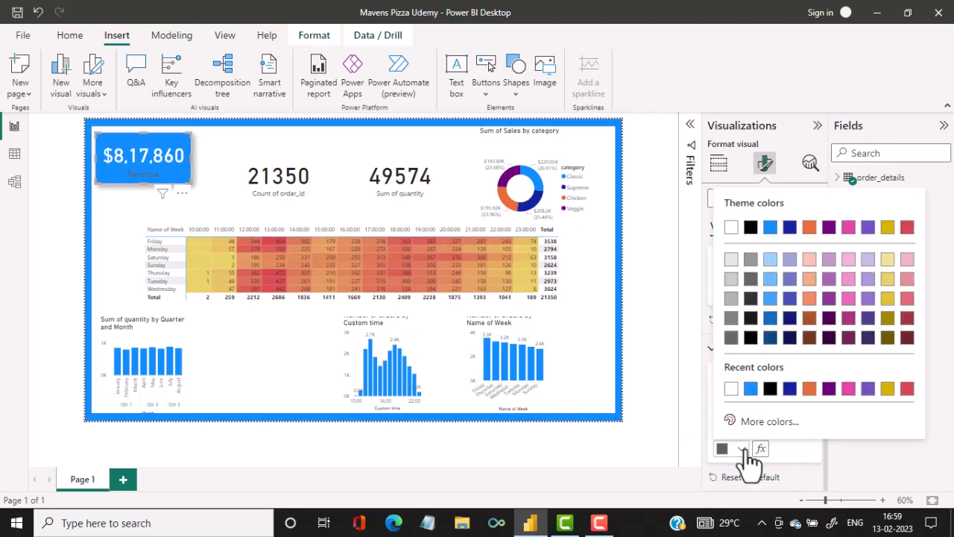
click(731, 389)
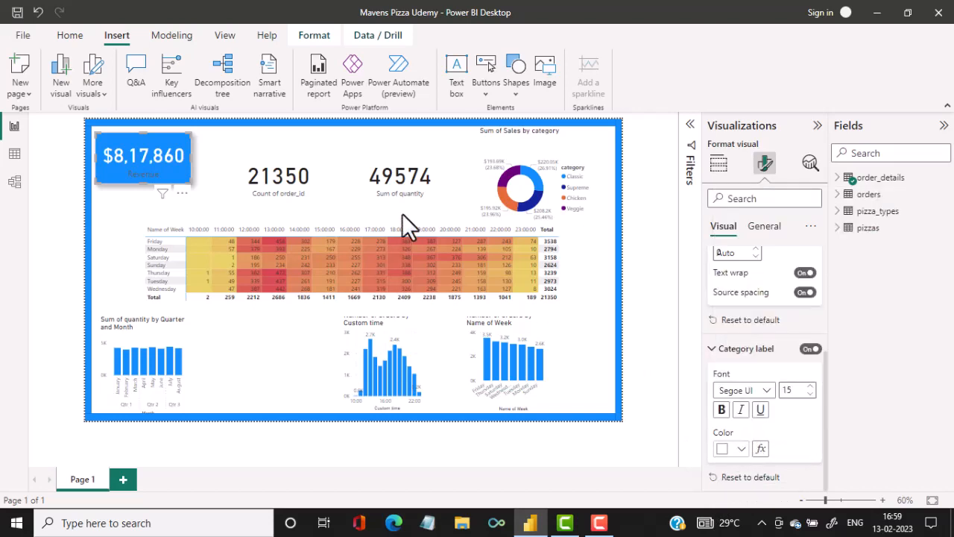
Move the Count of order_id card down to the bottom row and place a copy of the Revenue card beside the original.
click(261, 157)
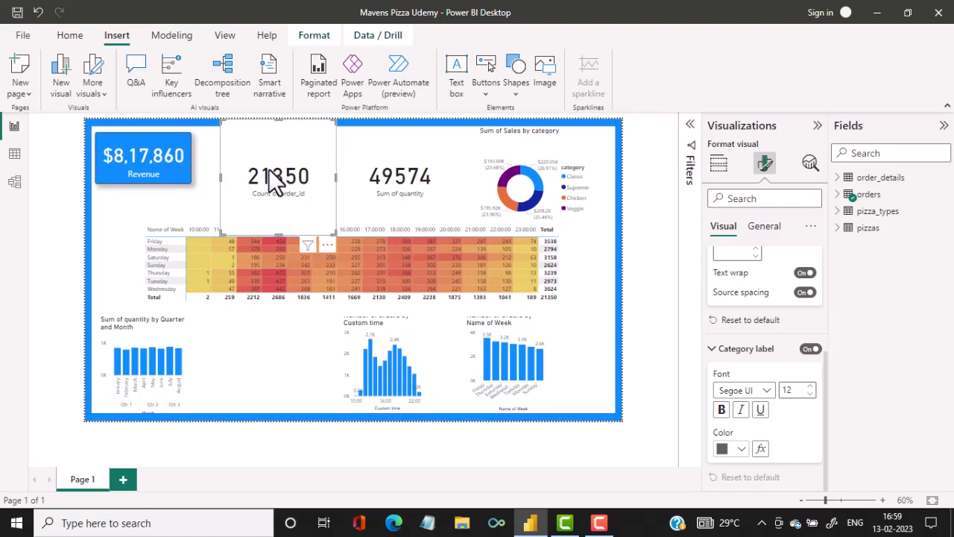
drag(283, 181, 259, 322)
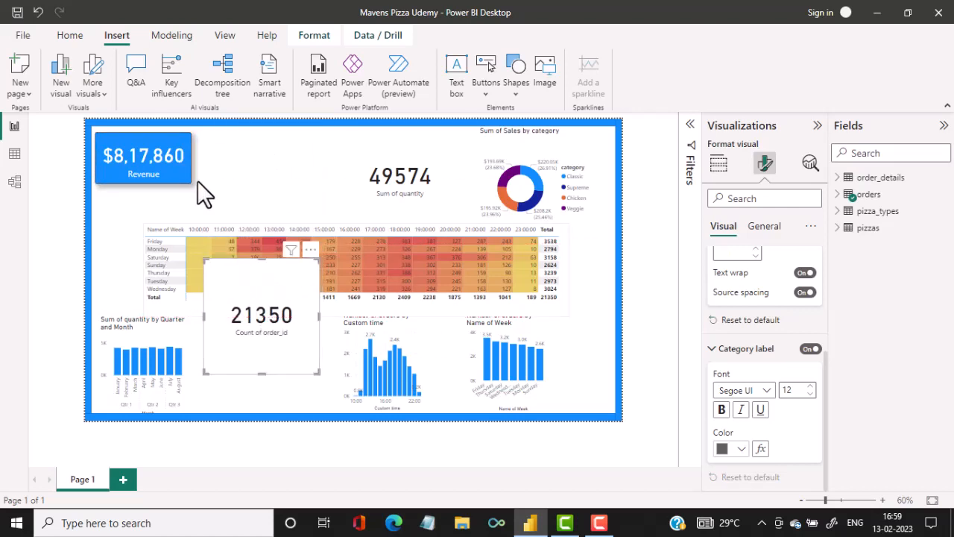
click(174, 166)
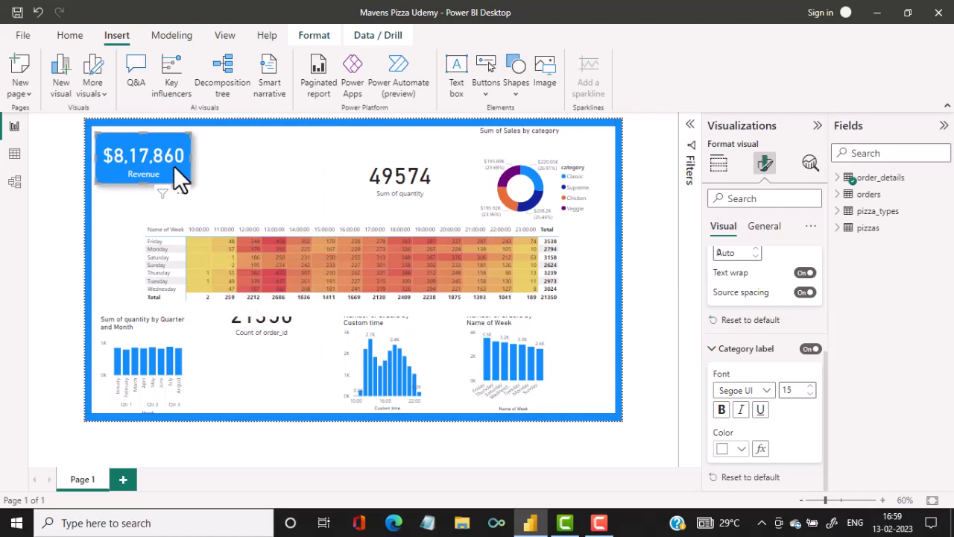
click(71, 38)
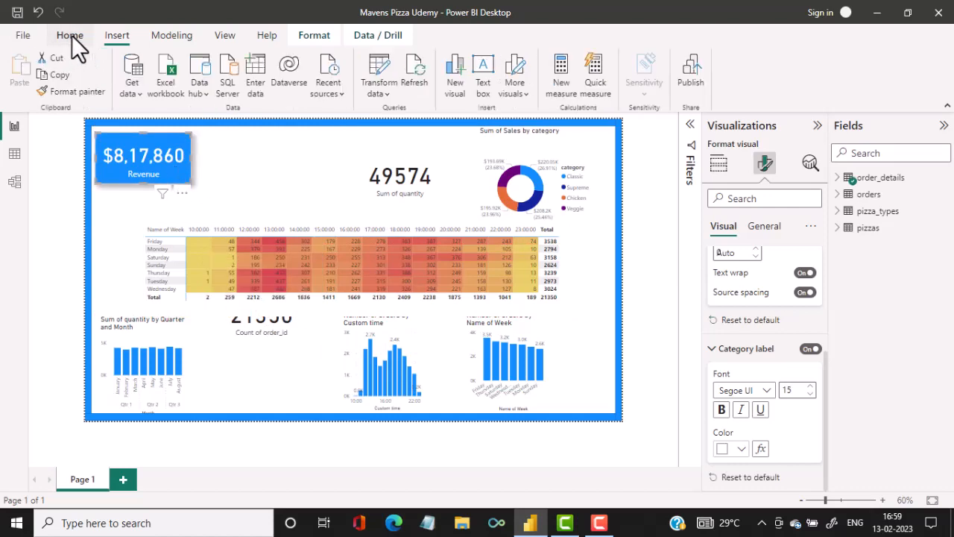
click(59, 75)
click(20, 75)
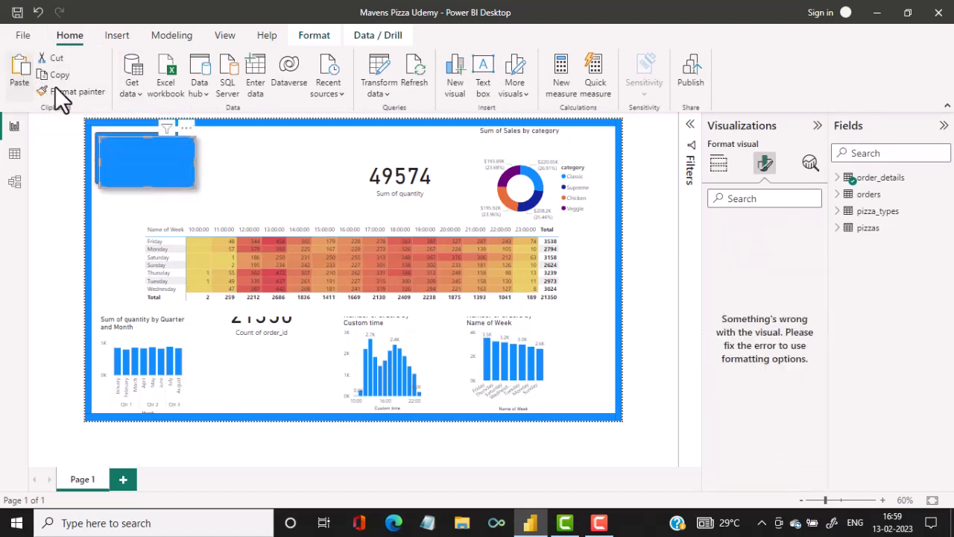
drag(150, 164, 256, 165)
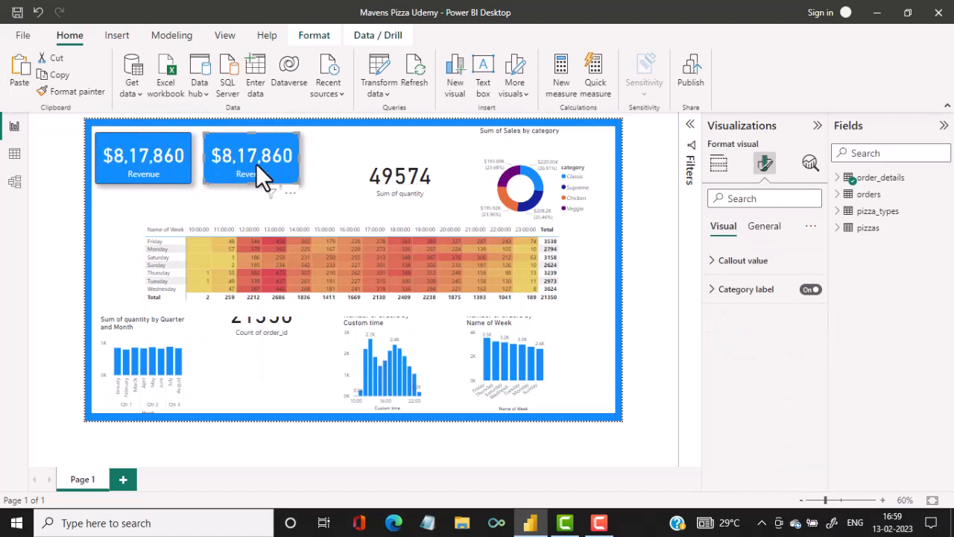
Replace the Revenue field in the copied card with the Number of Orders measure from order_details.
click(717, 166)
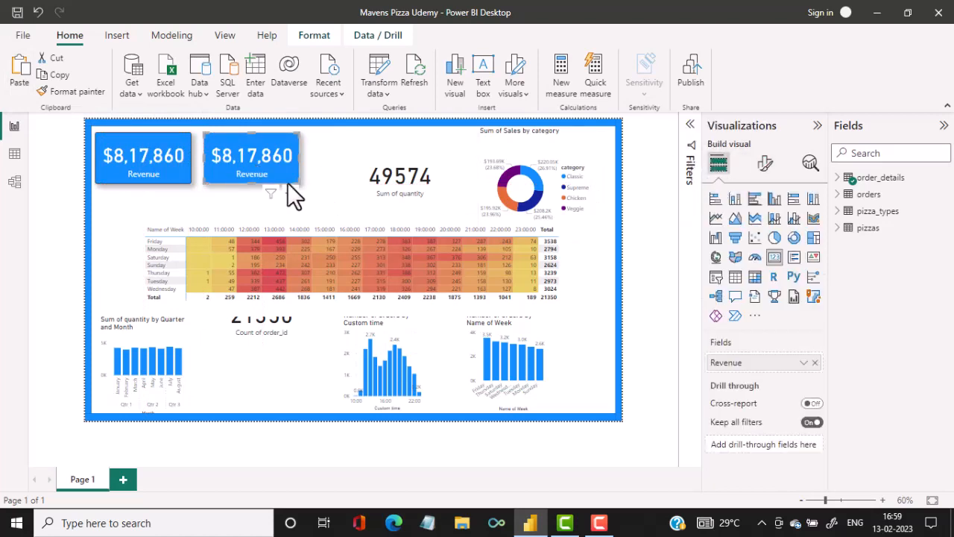
click(841, 186)
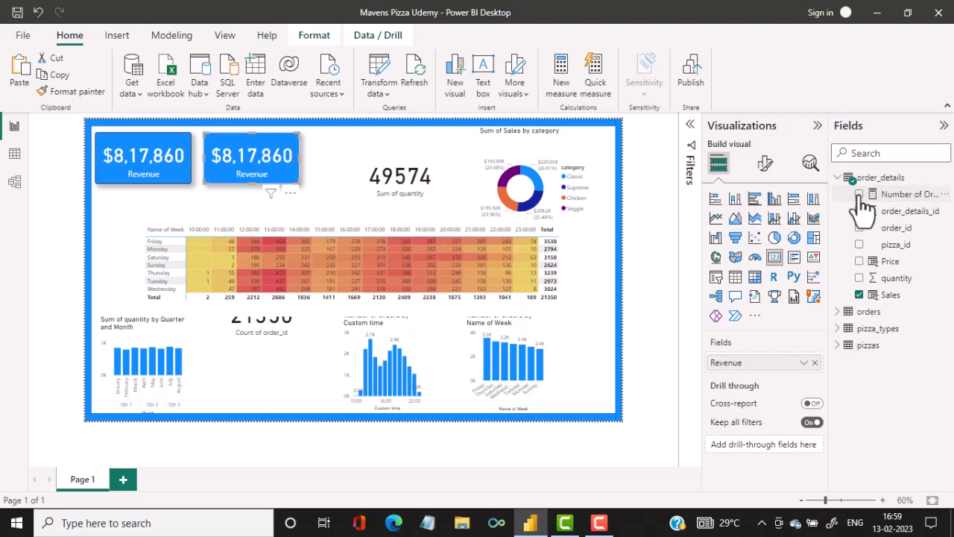
drag(904, 202, 779, 353)
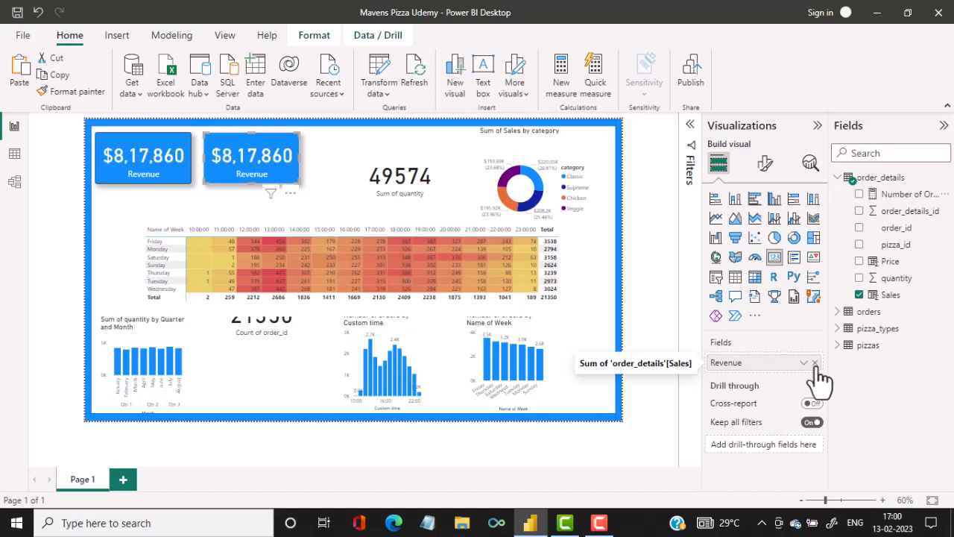
click(815, 363)
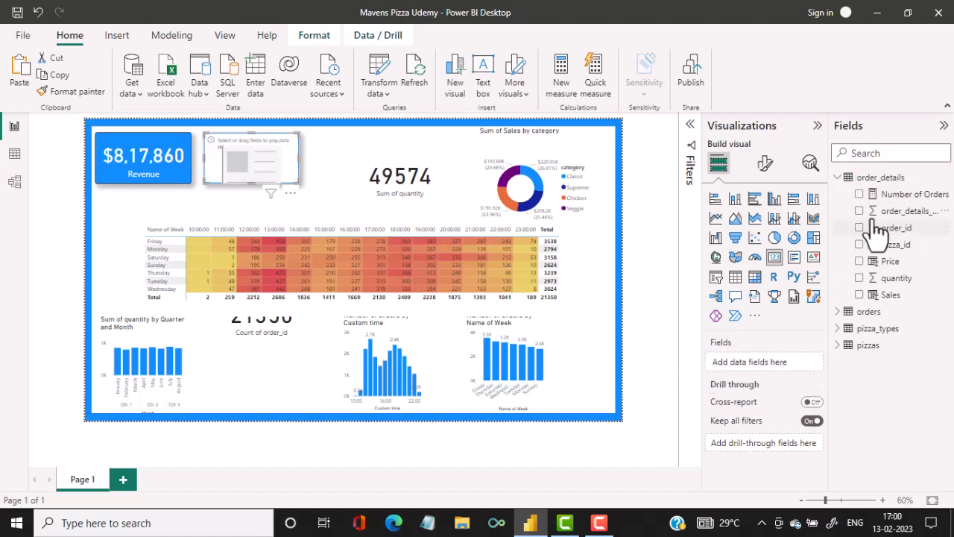
drag(898, 195, 772, 361)
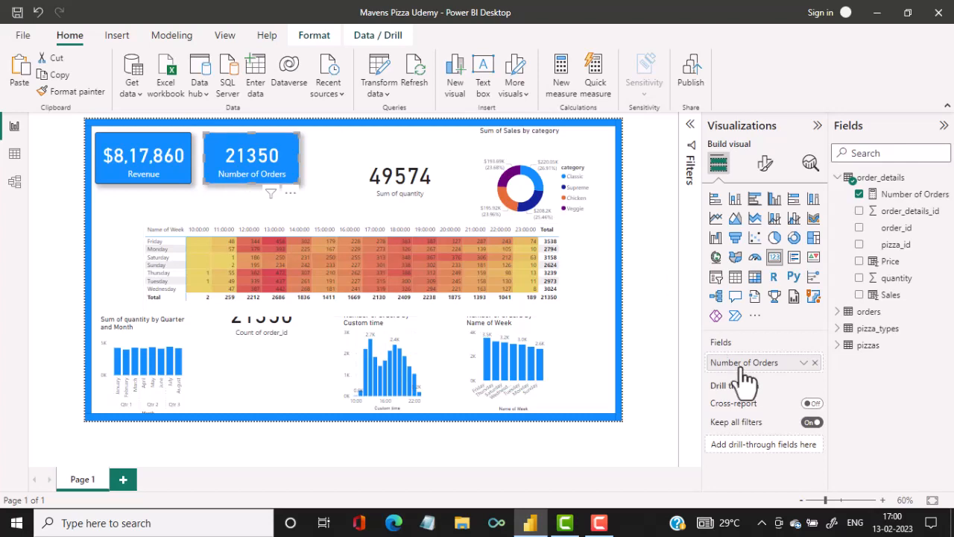
Rename the copied card's field to "# of Orders".
double_click(767, 376)
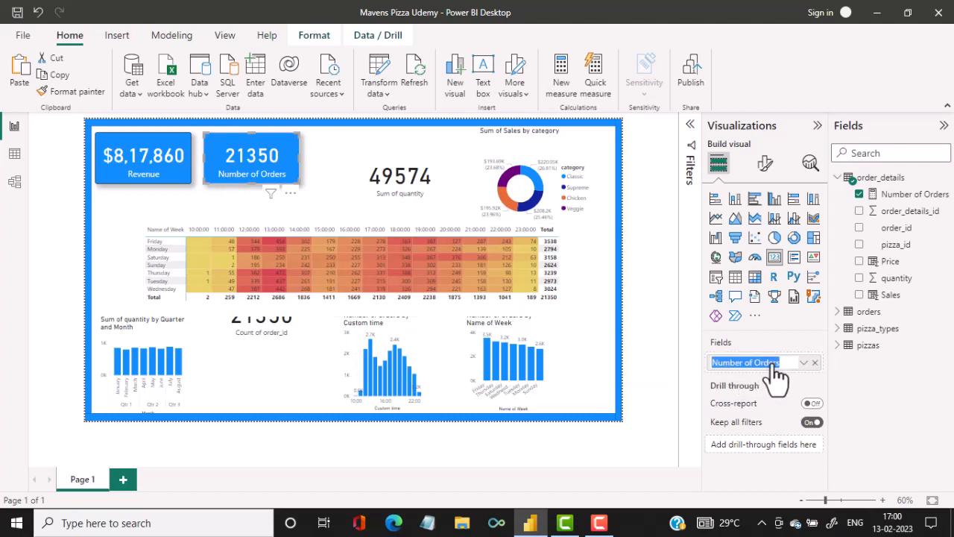
double_click(727, 363)
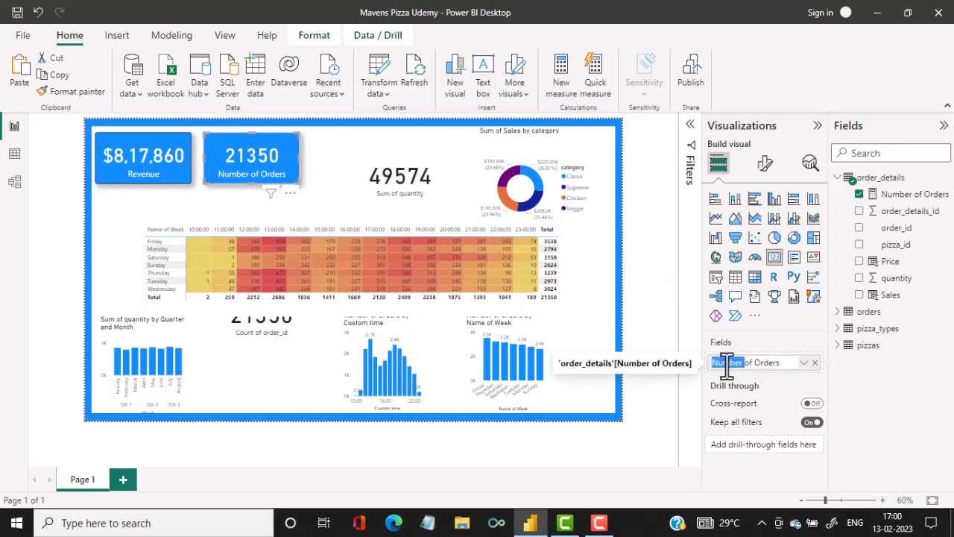
text(#)
key(Return)
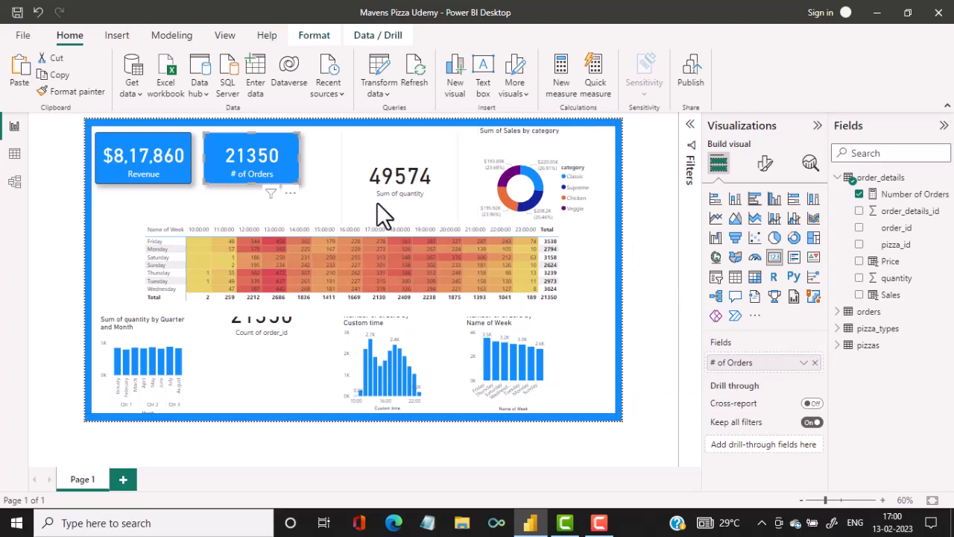
Cut the old Count of order_id card from the page and move the Sum of quantity card into its bottom-row spot.
drag(421, 173, 395, 198)
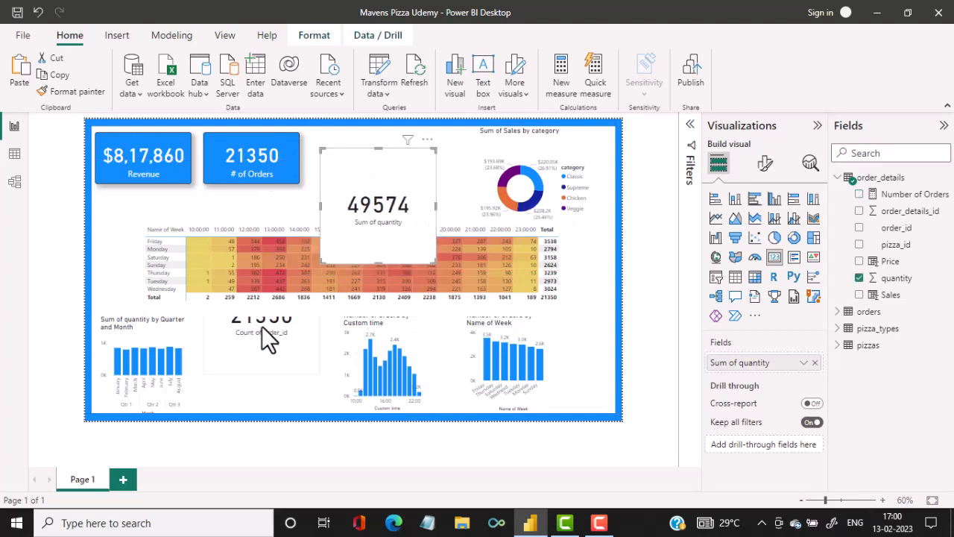
drag(262, 326, 260, 371)
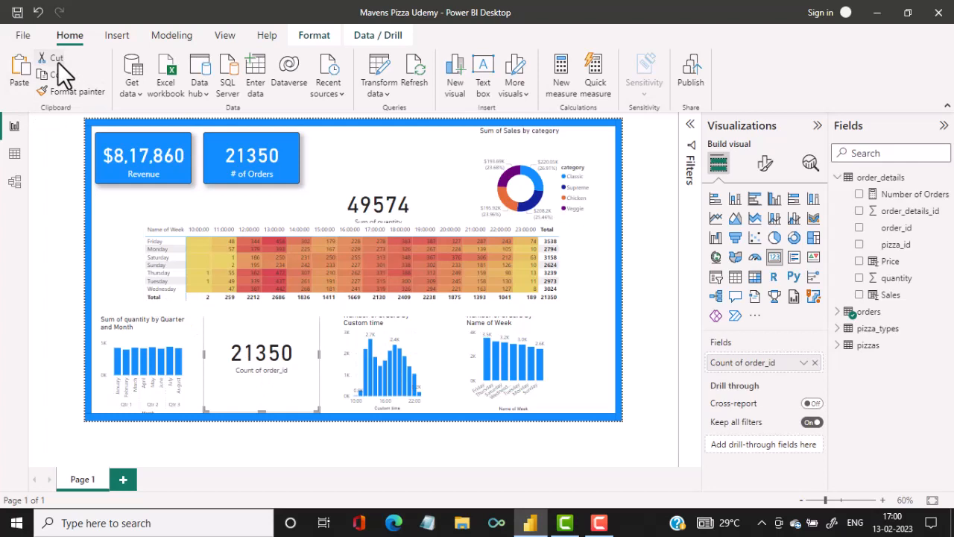
drag(398, 220, 284, 341)
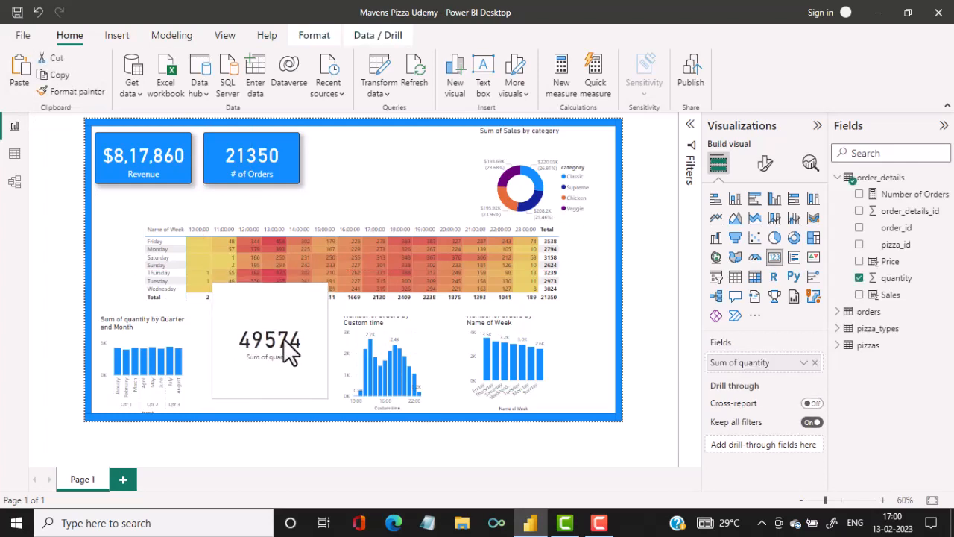
Duplicate the # of Orders card and place the copy beside it as the third card in the top row.
click(291, 171)
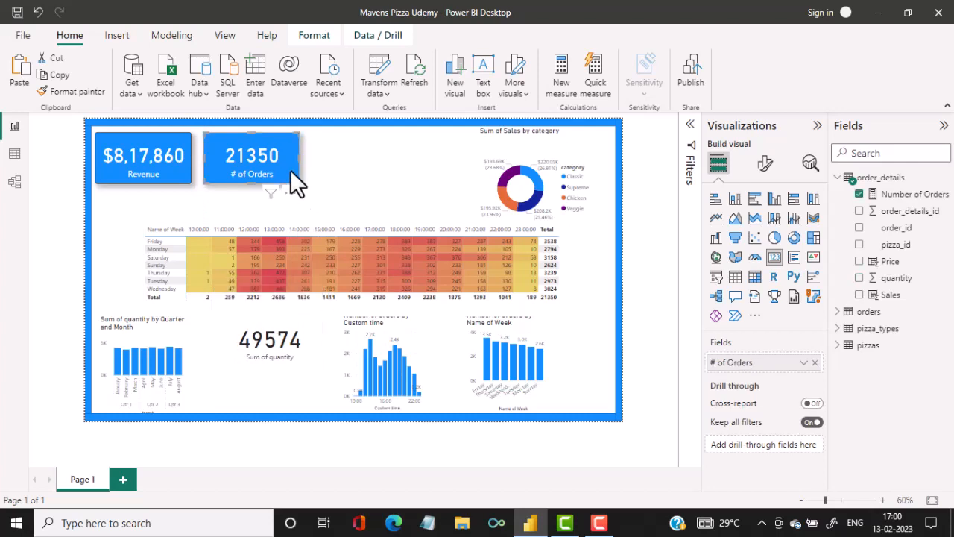
click(58, 73)
click(21, 79)
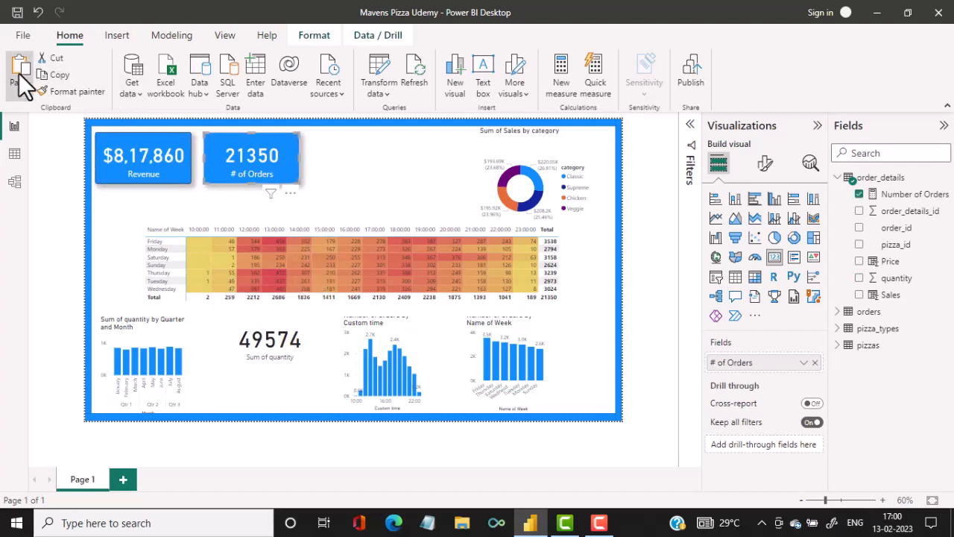
drag(277, 171, 381, 169)
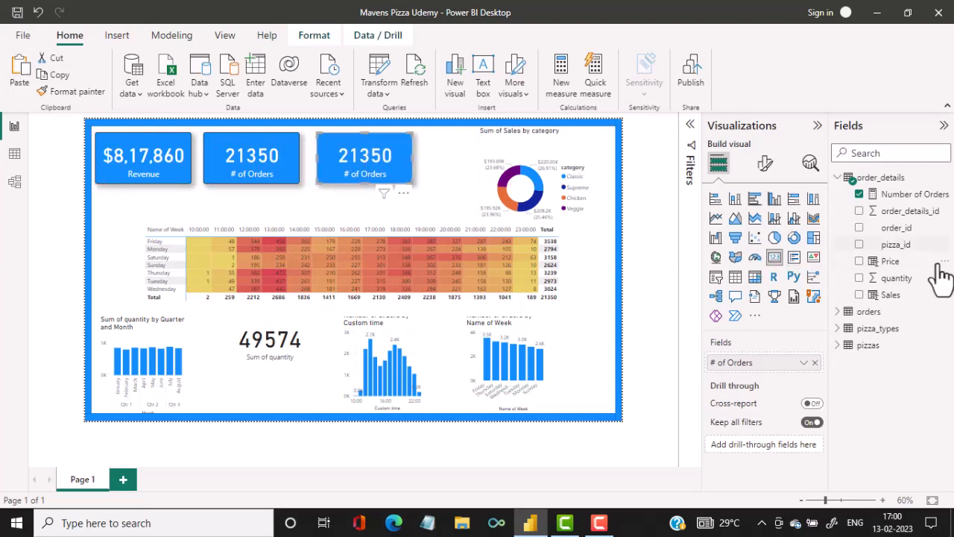
Replace the third card's field with quantity from order_details and rename it "# of quantity".
click(815, 363)
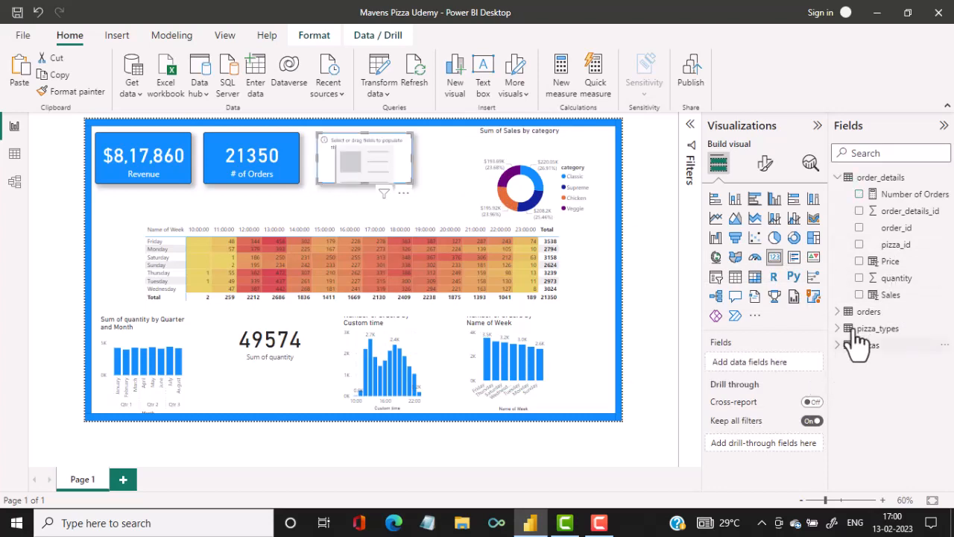
click(863, 281)
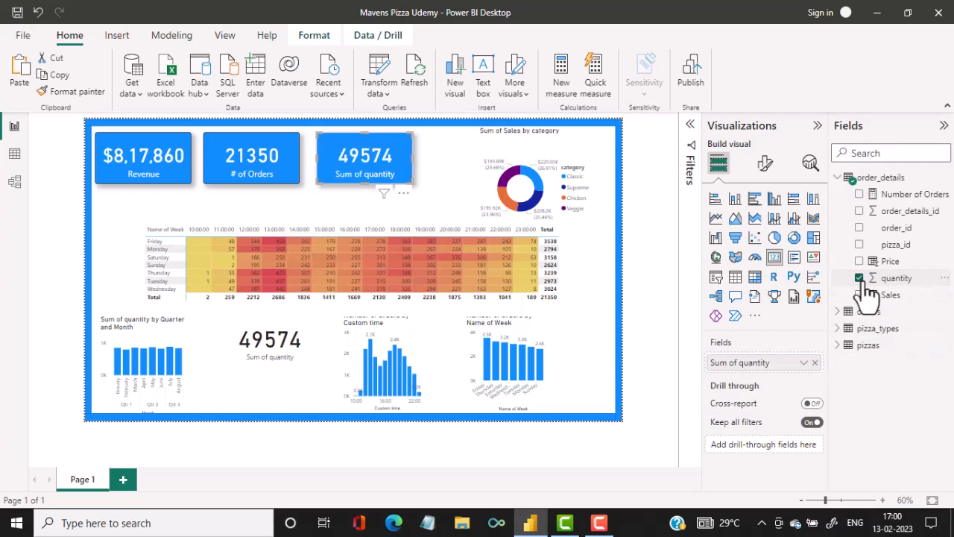
double_click(720, 361)
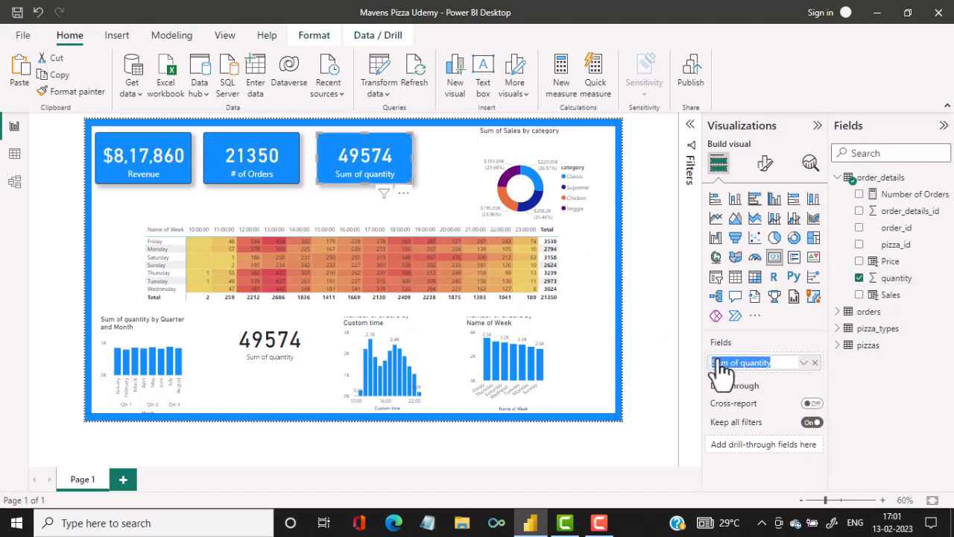
double_click(720, 361)
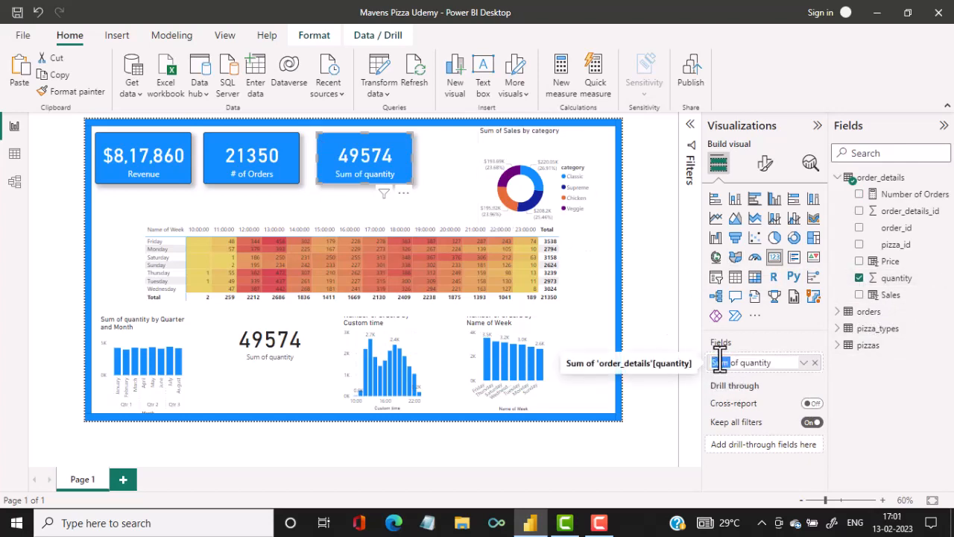
text(#)
key(Return)
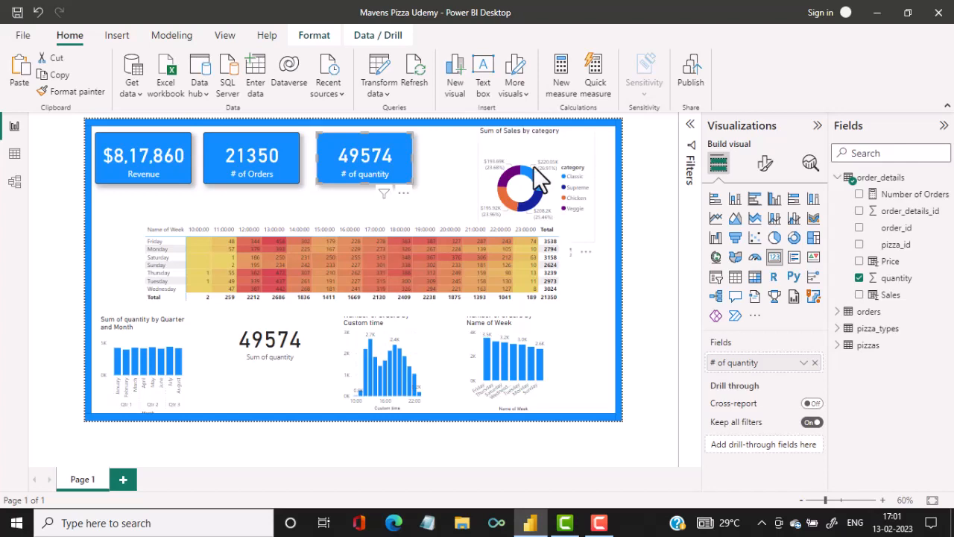
Move the Sum of Sales by category donut chart out of the top row and place a copy of the # of quantity card fourth there.
drag(534, 191, 320, 260)
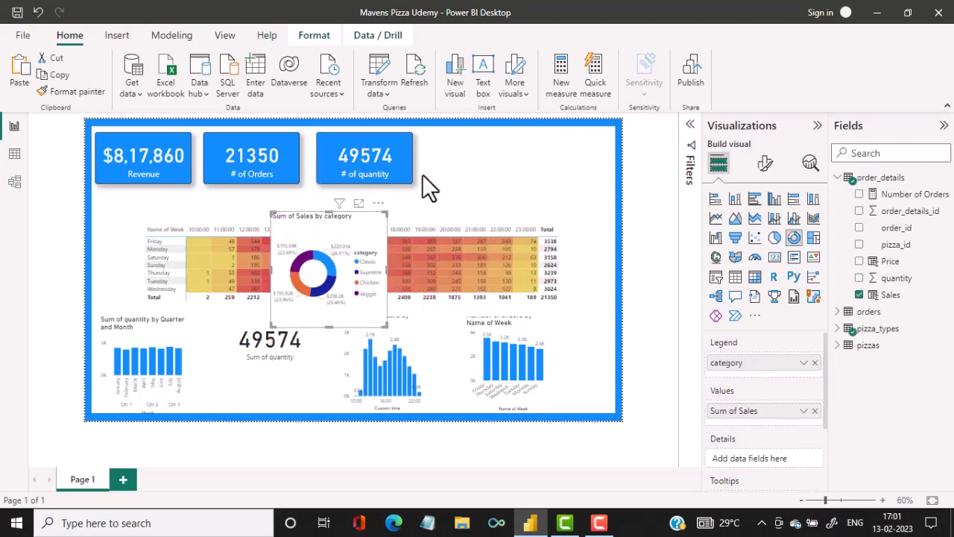
click(357, 151)
click(59, 76)
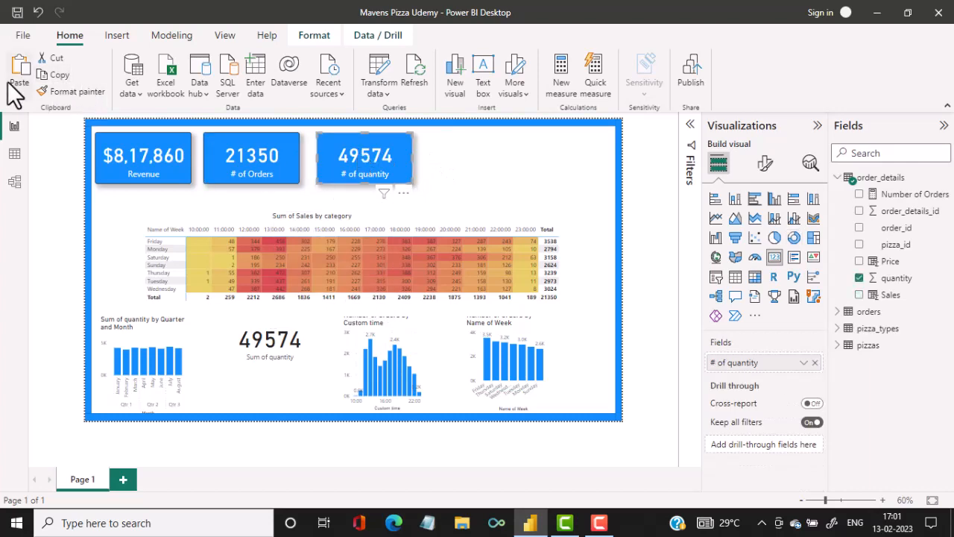
click(14, 81)
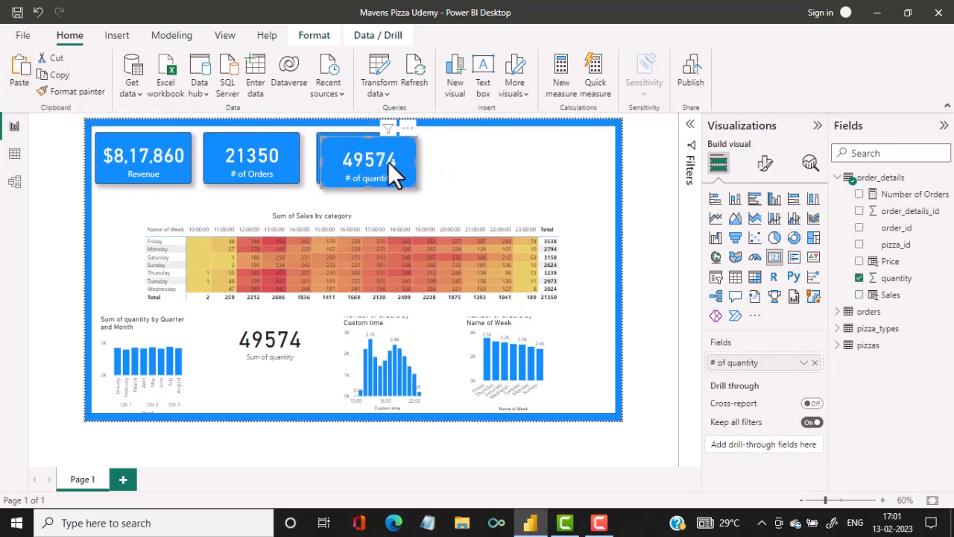
drag(389, 162, 490, 157)
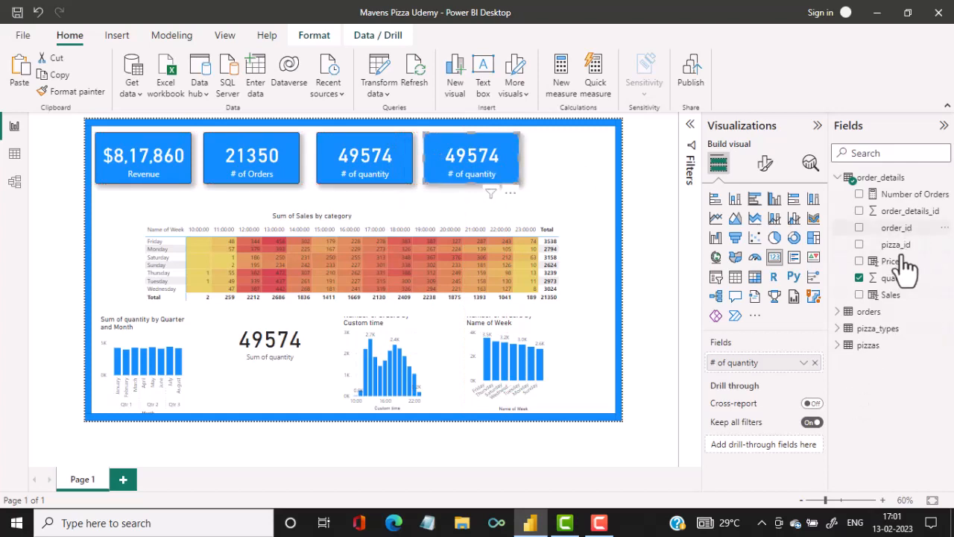
Replace the fourth card's field with category from pizza_types, summarized as a distinct count.
click(840, 330)
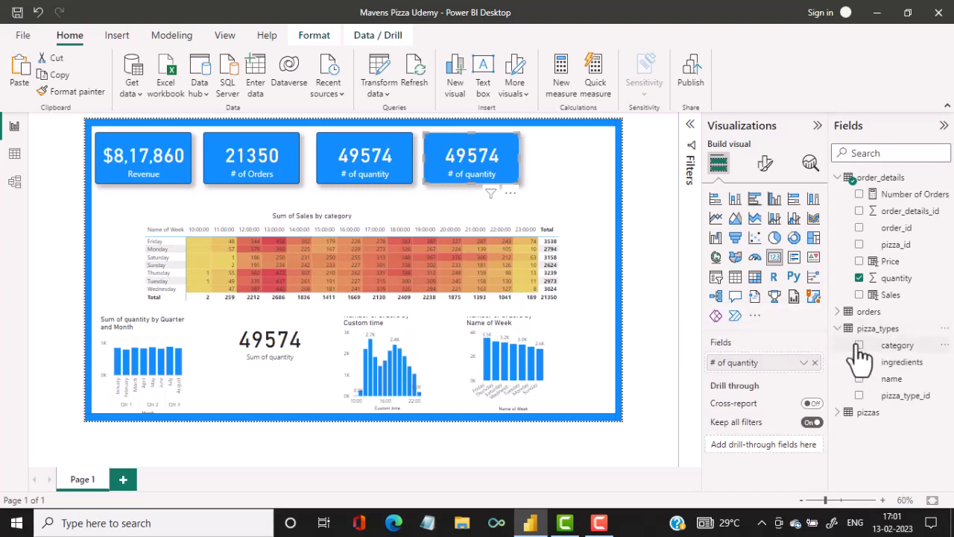
click(815, 363)
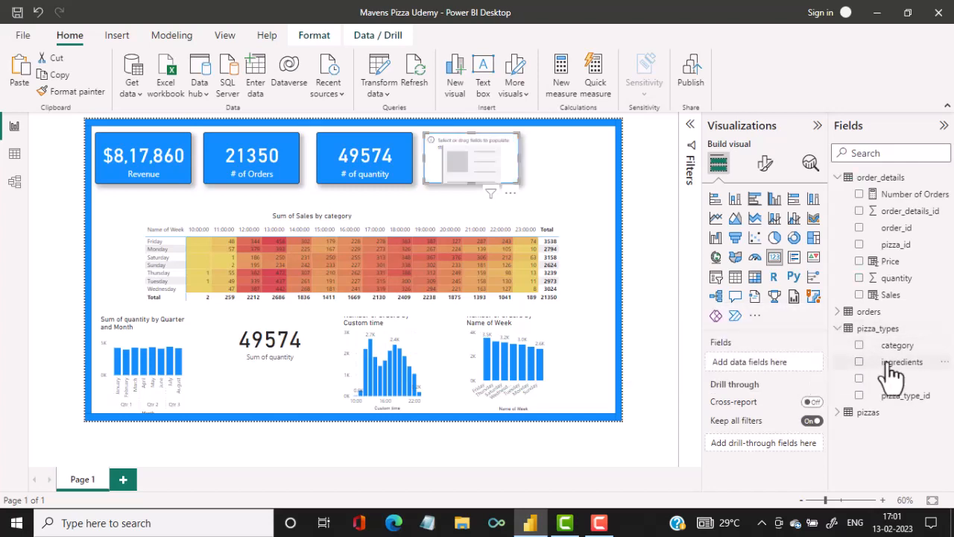
drag(887, 352, 794, 372)
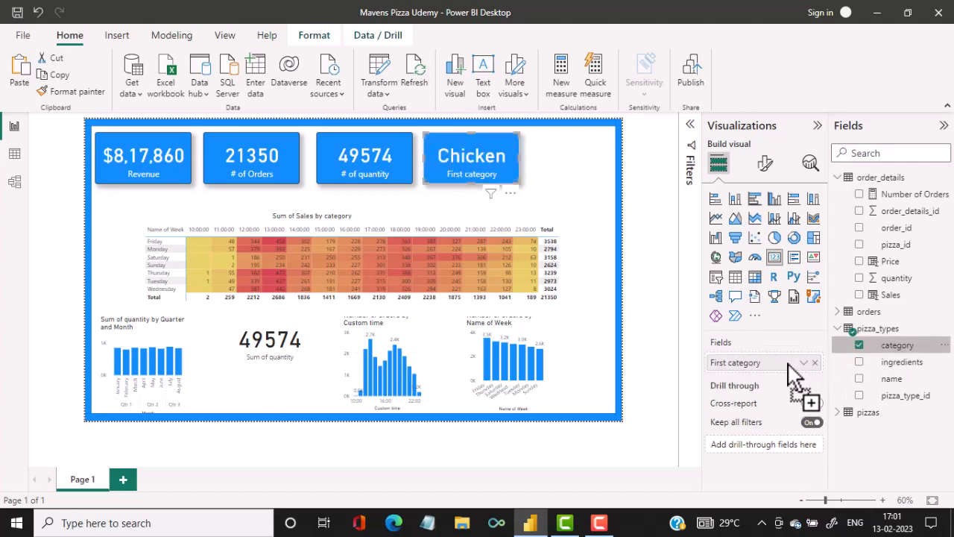
drag(788, 364, 801, 365)
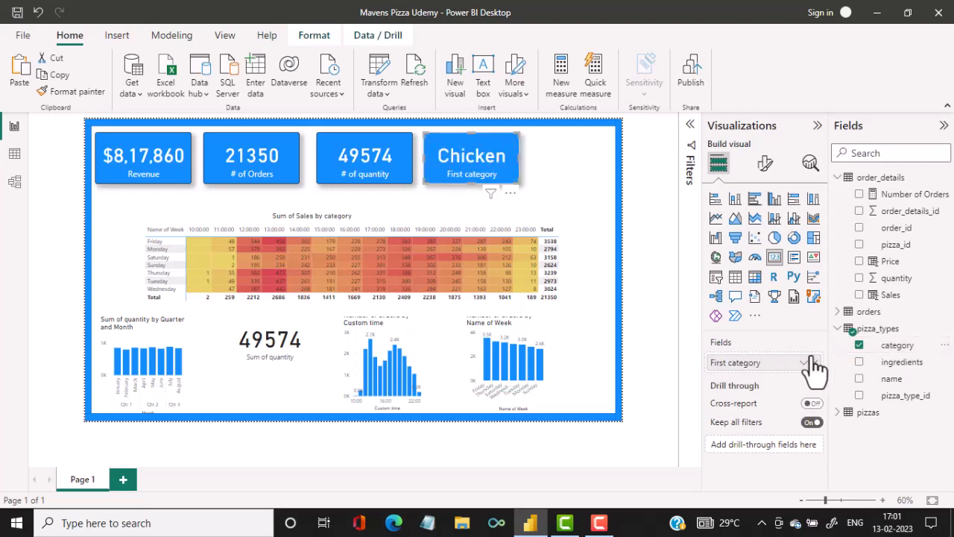
click(805, 364)
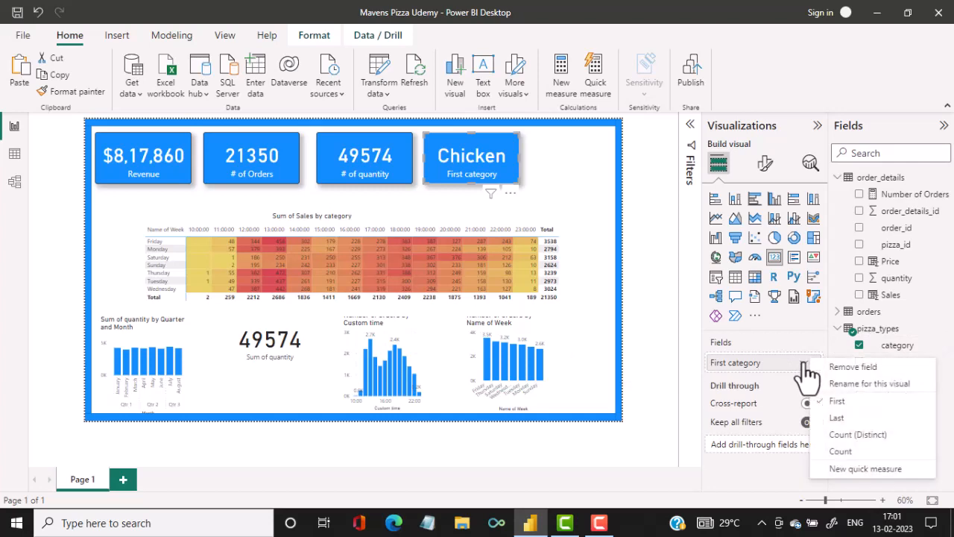
click(841, 451)
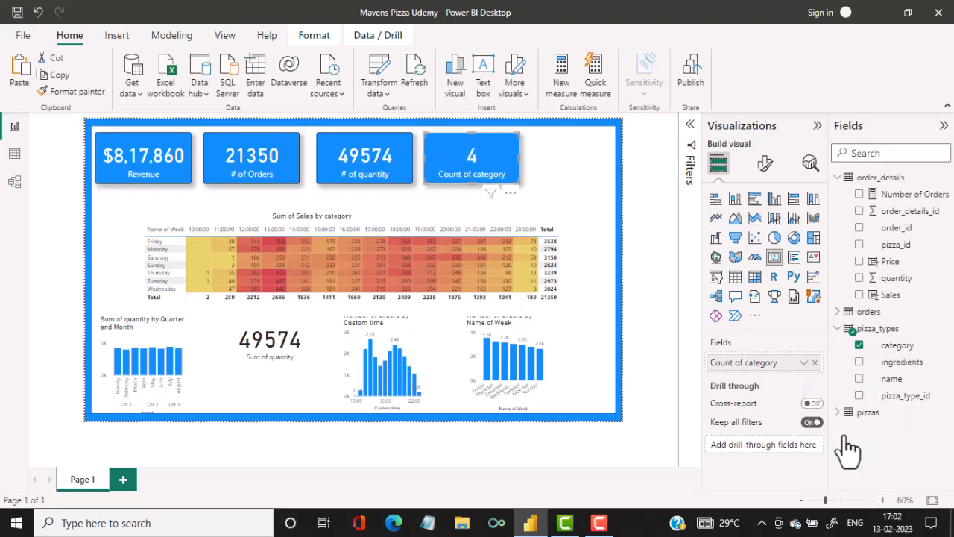
Rename the fourth card's field to "# of categories".
double_click(722, 362)
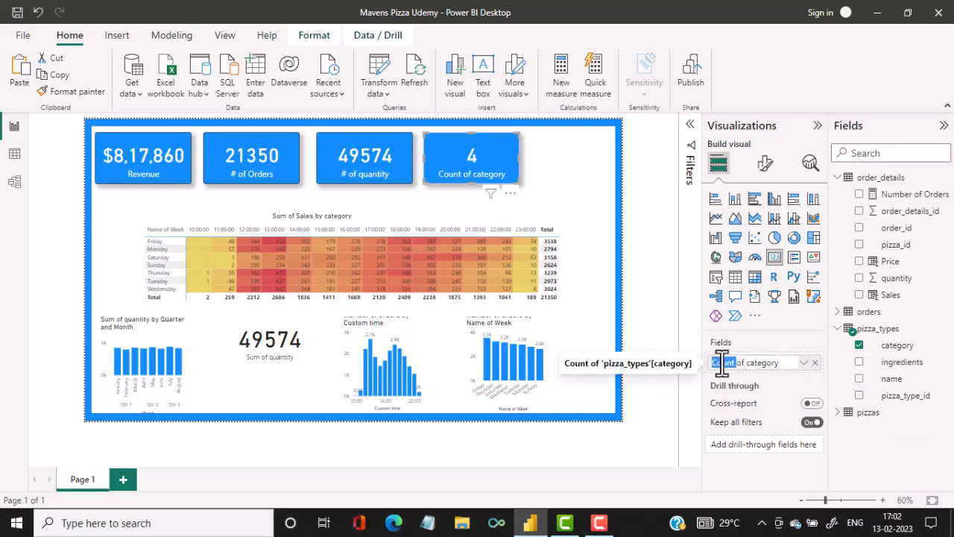
text(#)
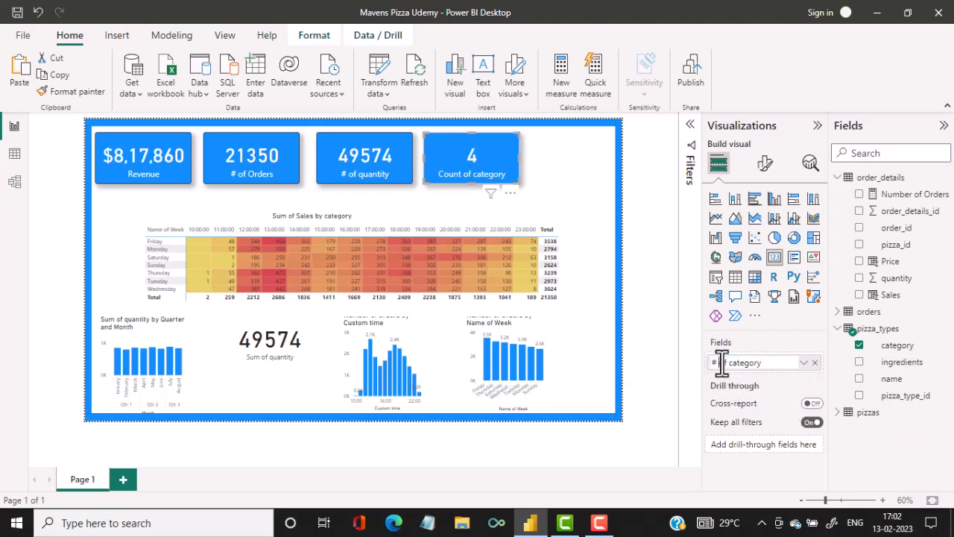
key(Return)
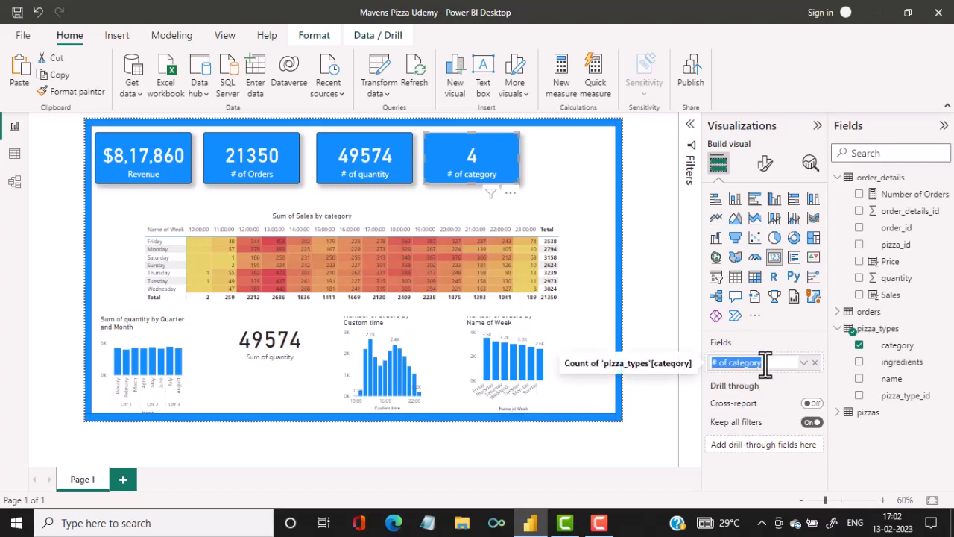
key(BackSpace)
text(ies)
key(Return)
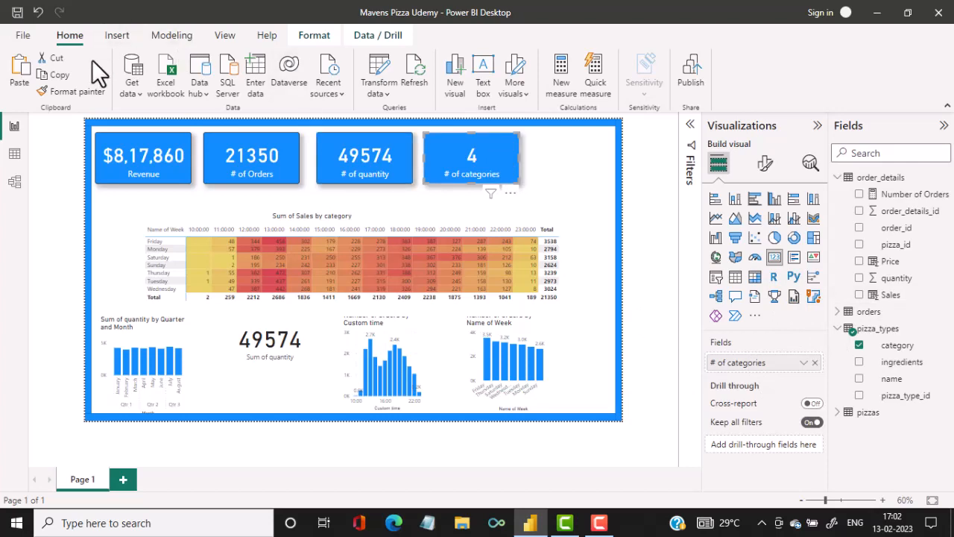
Place a copy of the # of categories card fifth in the top row and replace its field with the distinct count of pizza_type_id.
click(18, 81)
drag(476, 173, 579, 170)
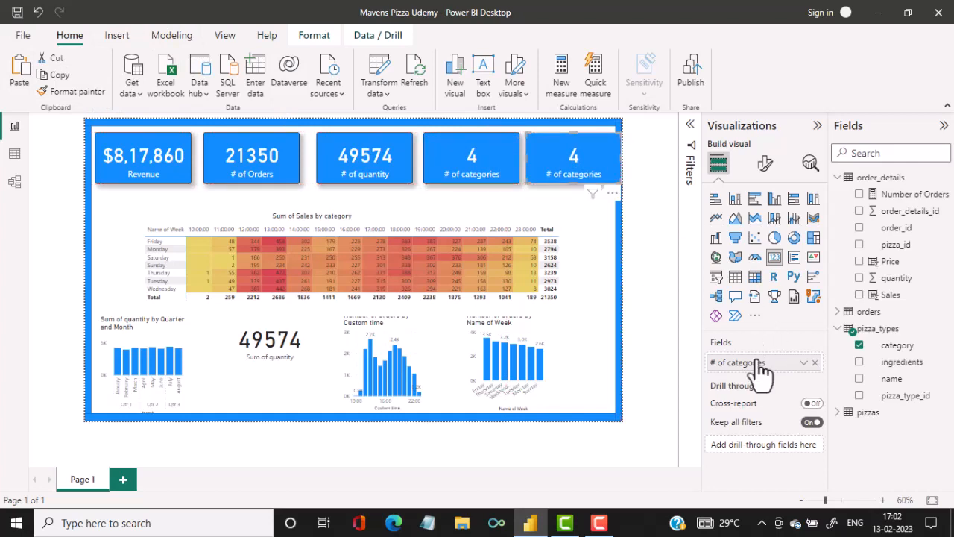
click(814, 362)
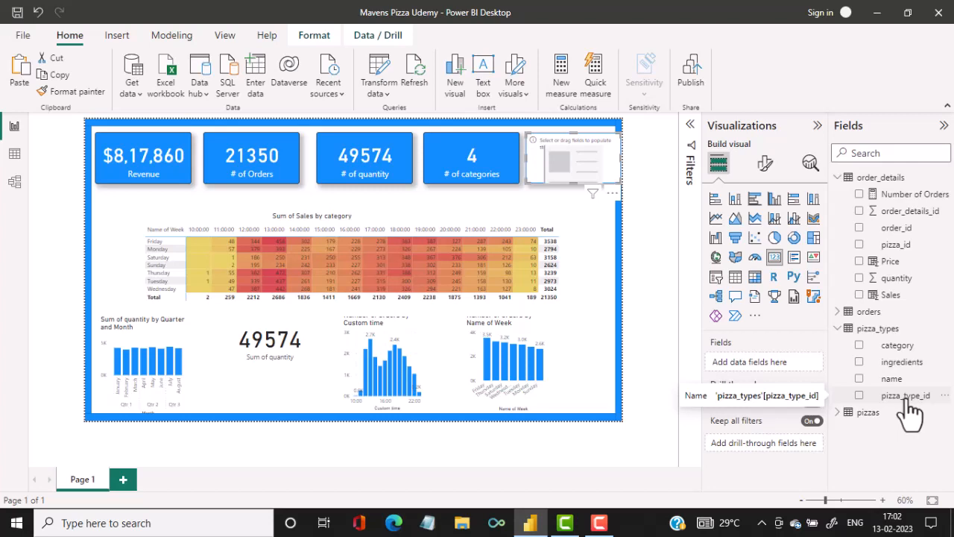
click(861, 395)
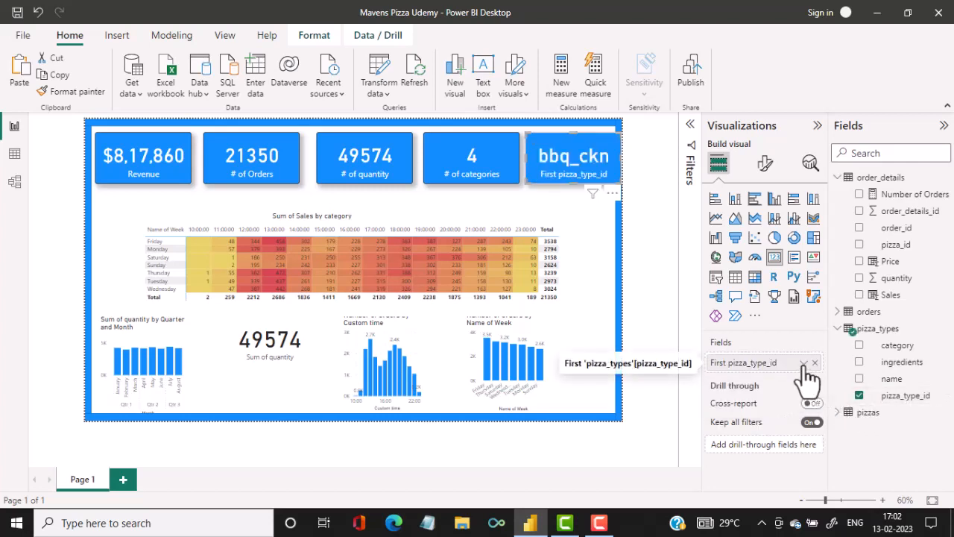
click(803, 362)
click(836, 437)
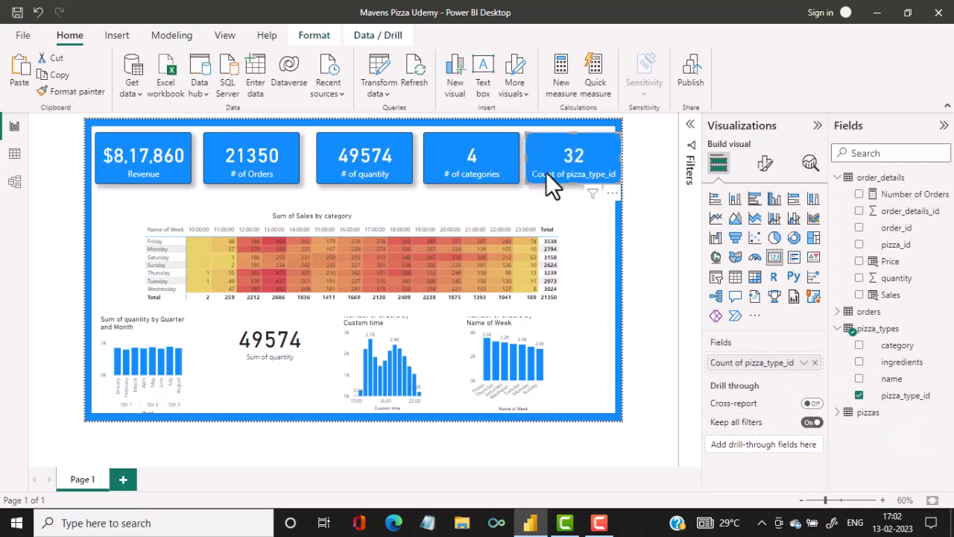
Rename the fifth card's field to "# of Pizaa Types".
double_click(772, 369)
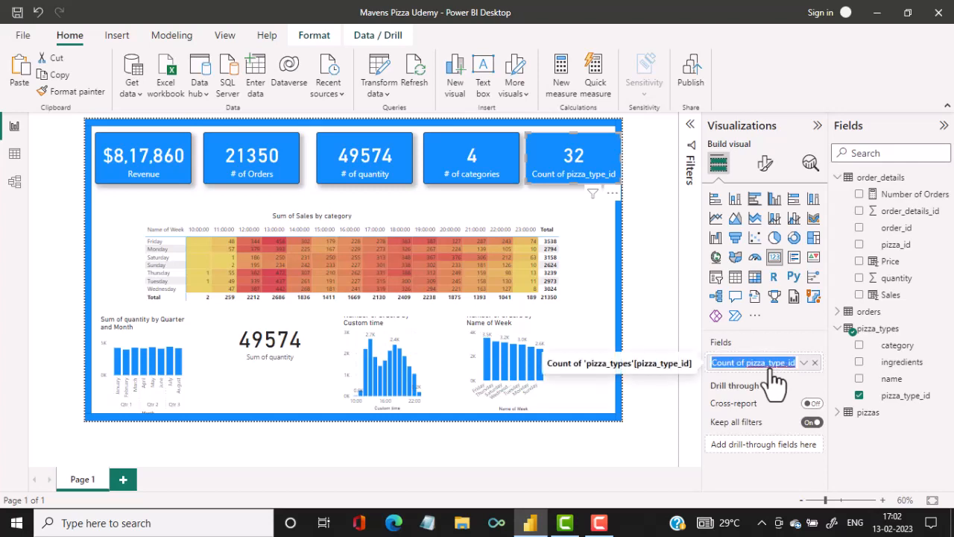
text(#)
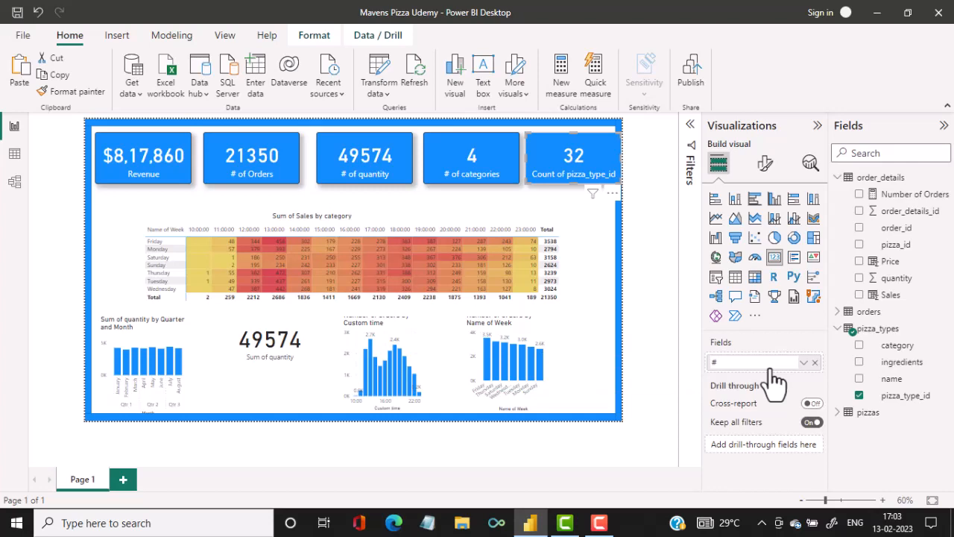
text( of Pizaa Types)
key(Return)
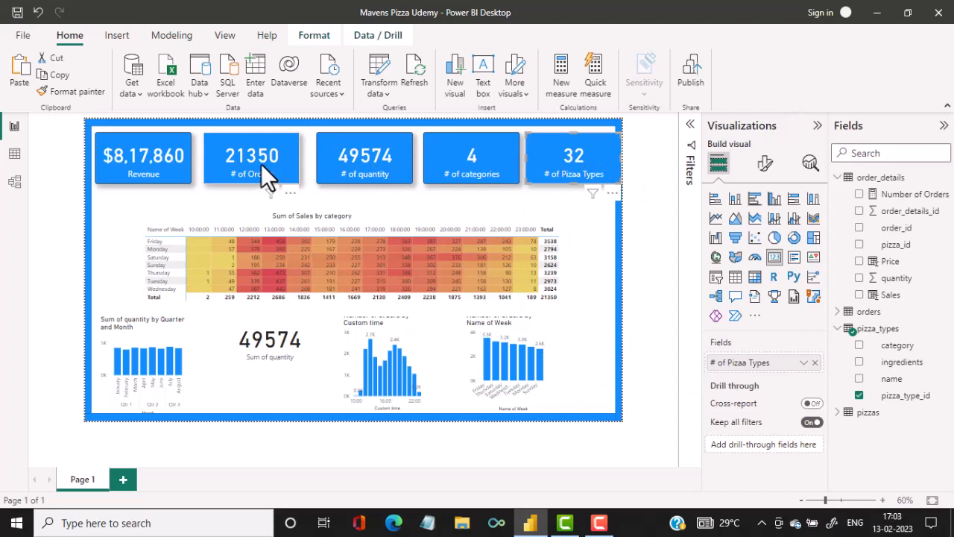
Select the five KPI cards in the top row and distribute them horizontally.
click(164, 155)
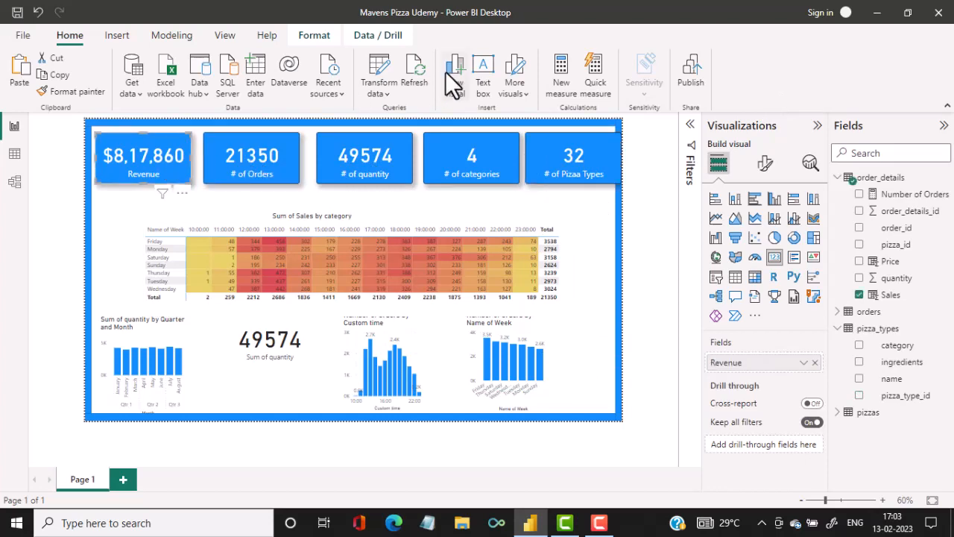
ctrl+click(255, 156)
ctrl+click(369, 154)
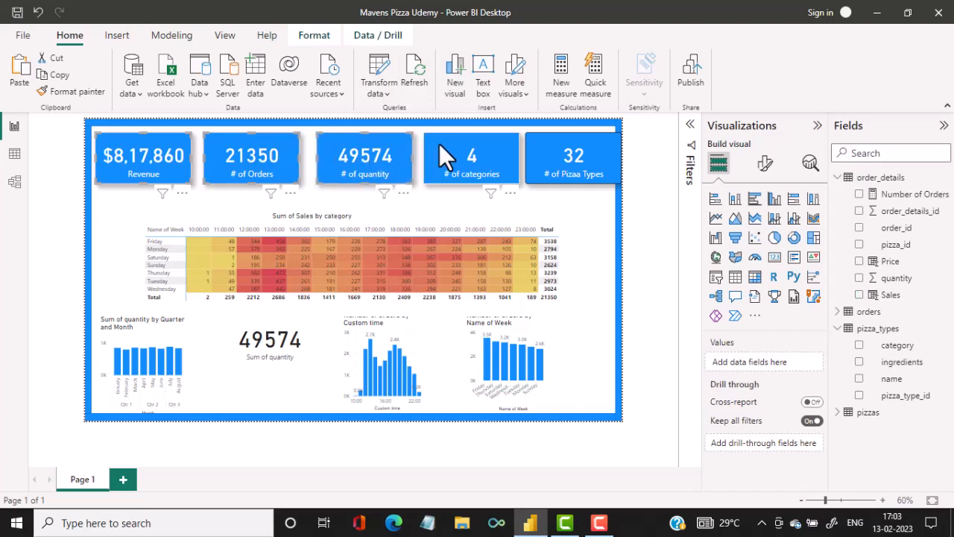
ctrl+click(493, 149)
ctrl+click(567, 153)
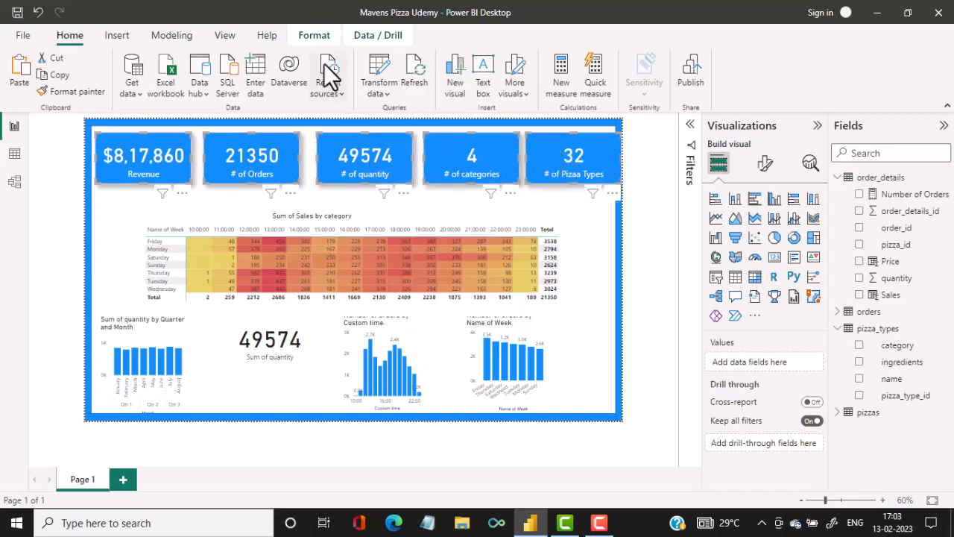
click(310, 37)
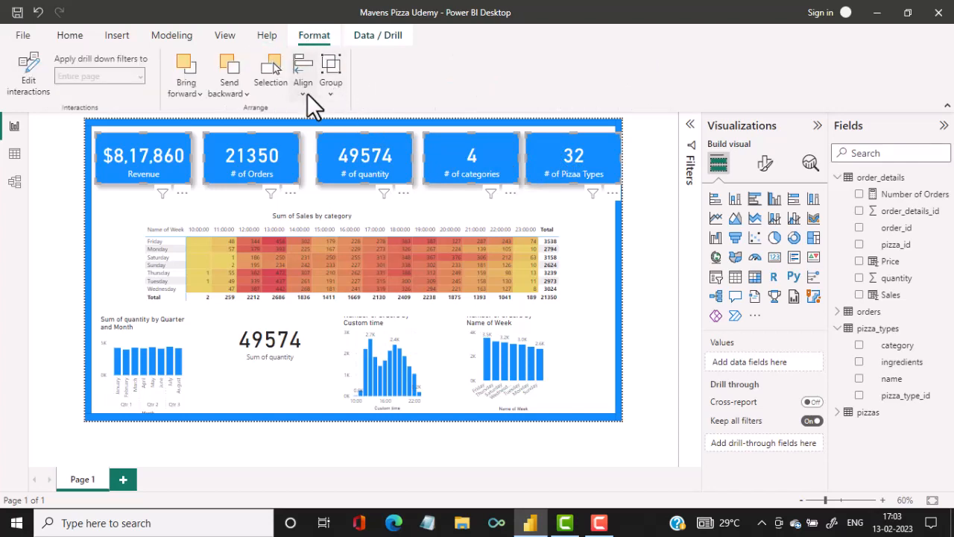
click(307, 93)
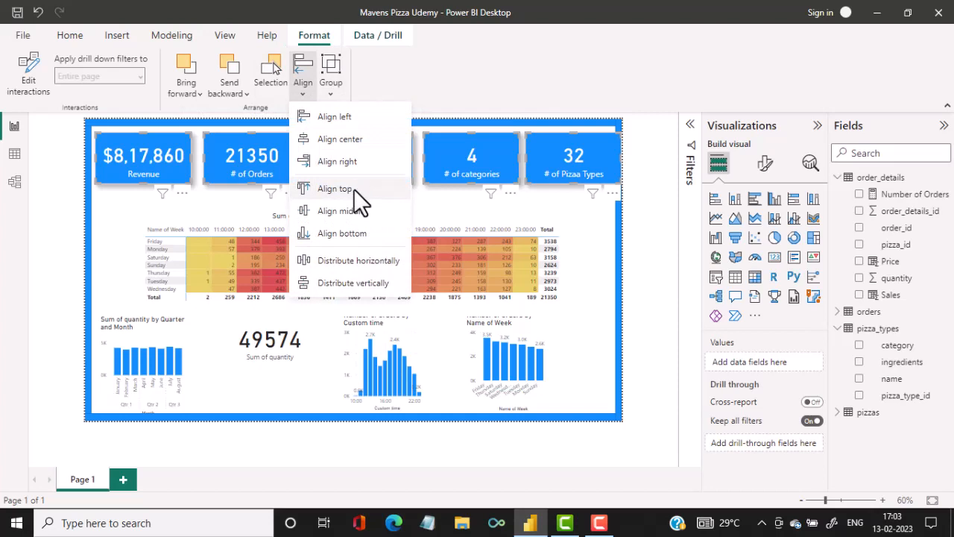
click(339, 259)
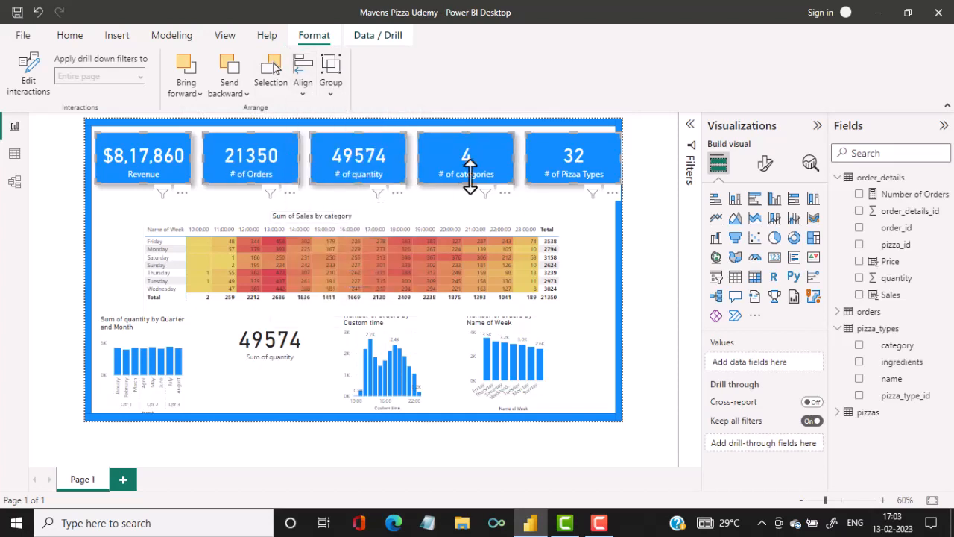
click(642, 161)
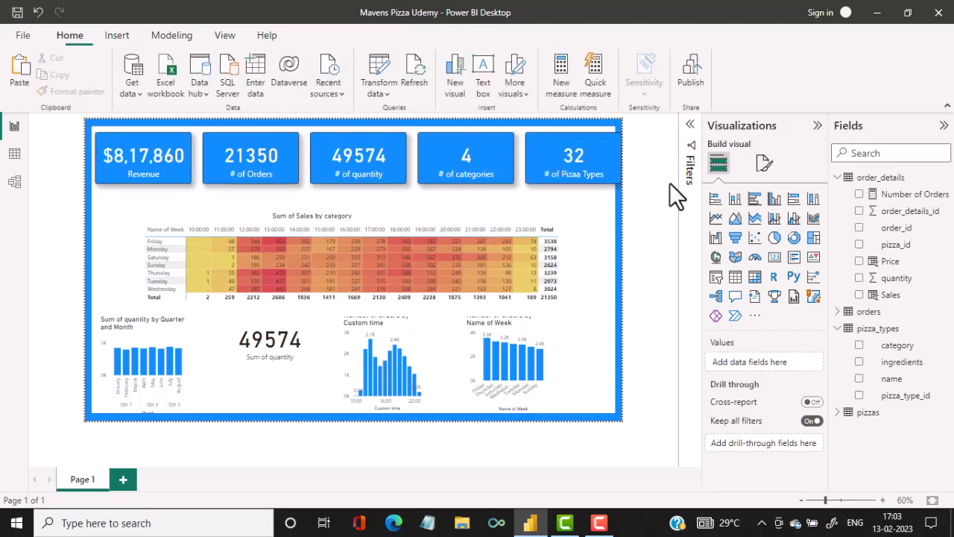
Move the # of Pizaa Types card inside the blue border and distribute all five KPI cards horizontally again.
click(561, 153)
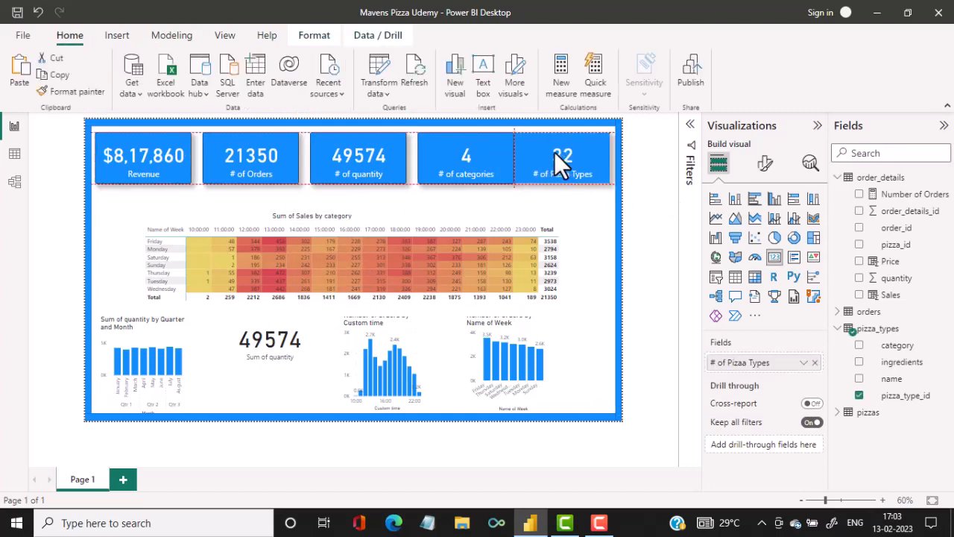
ctrl+click(434, 155)
ctrl+click(353, 155)
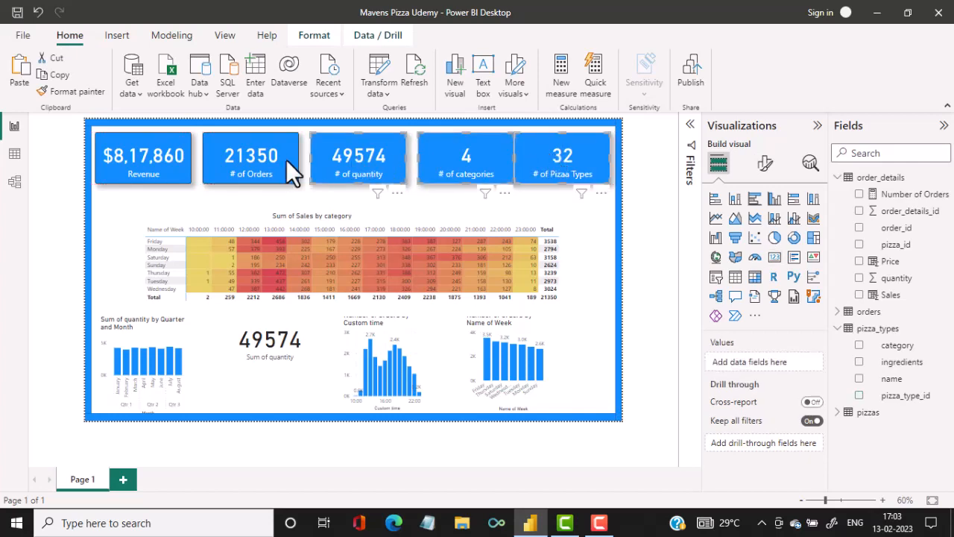
ctrl+click(285, 159)
ctrl+click(164, 158)
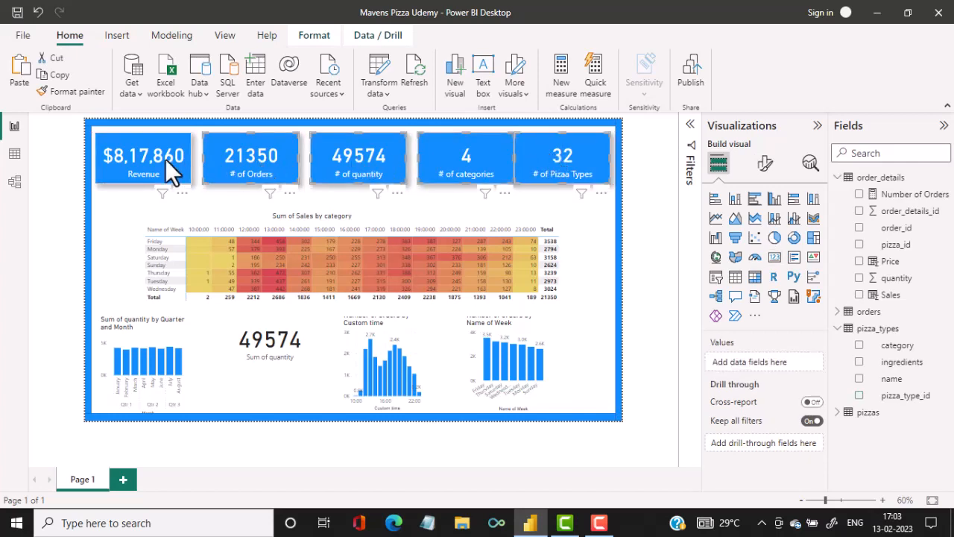
click(328, 34)
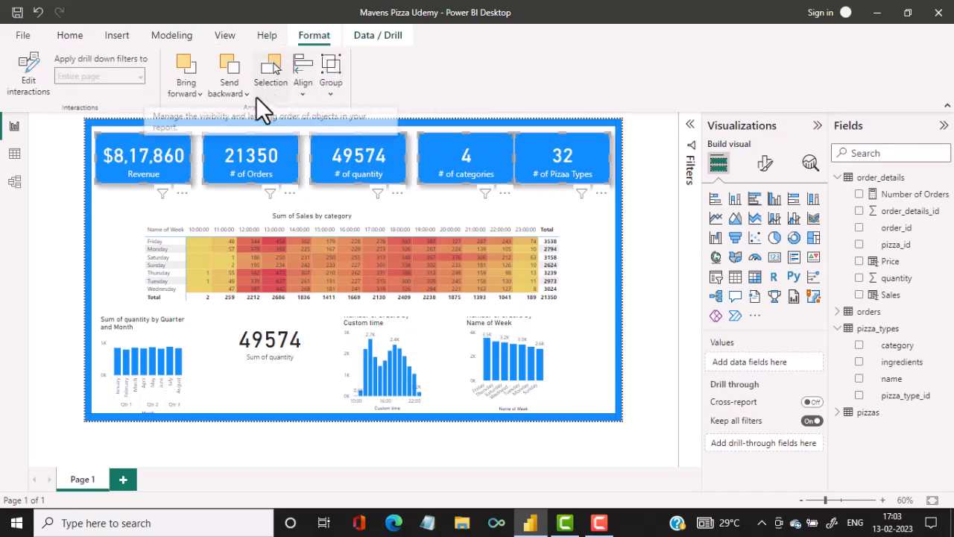
click(301, 90)
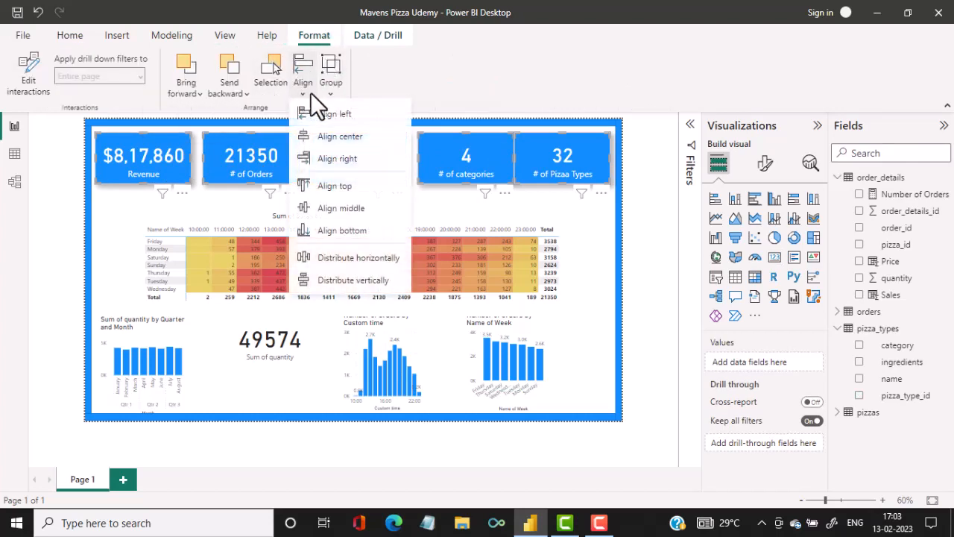
click(349, 260)
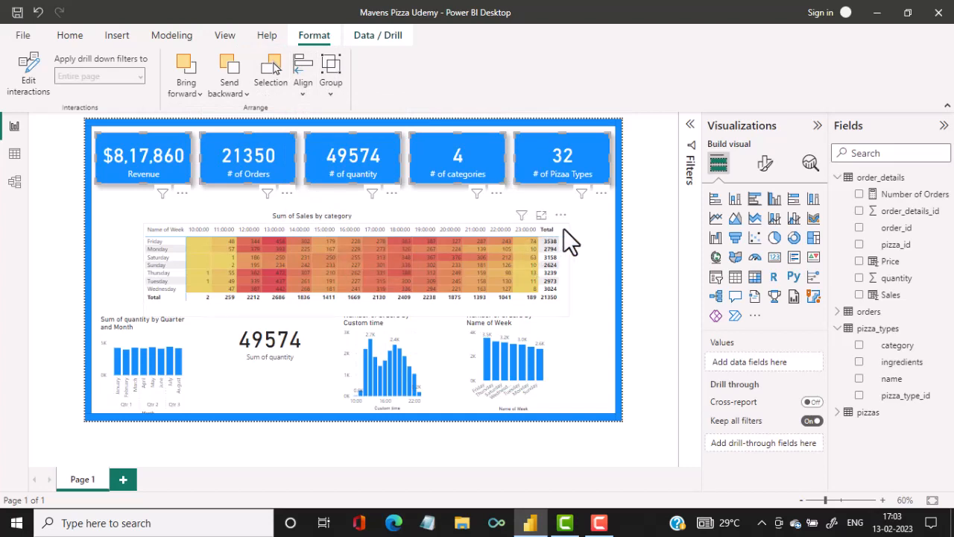
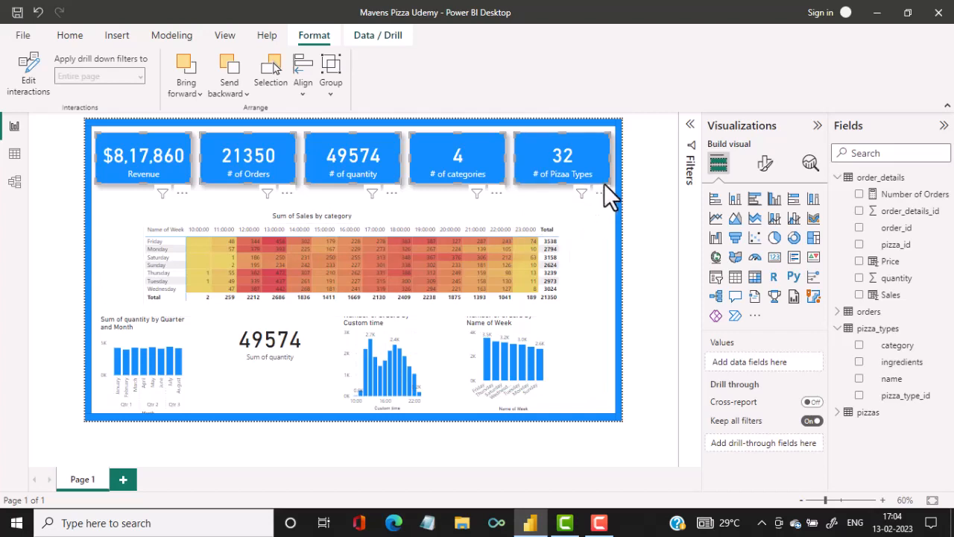
Shrink all five KPI cards slightly in width and height, starting with # of Pizaa Types and finishing with # of quantity.
drag(605, 182, 599, 177)
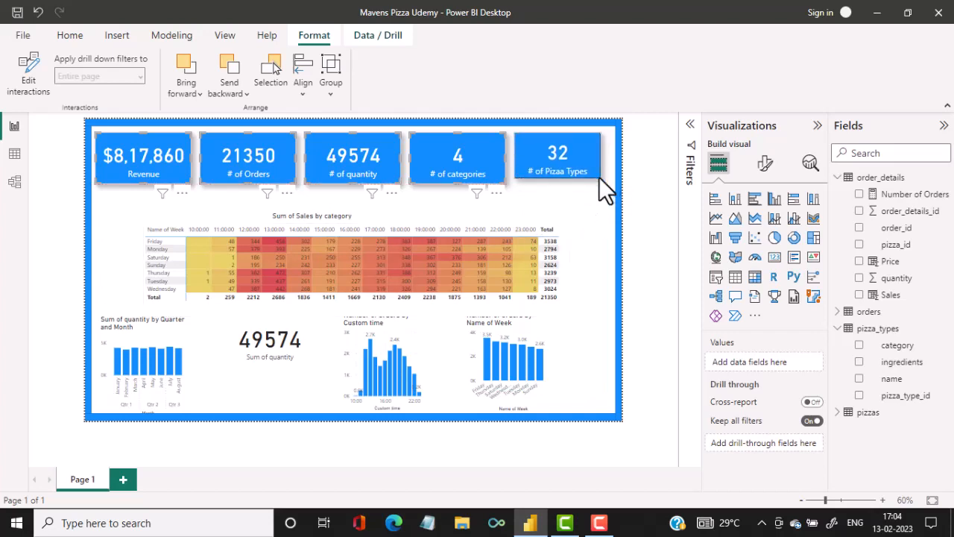
click(500, 192)
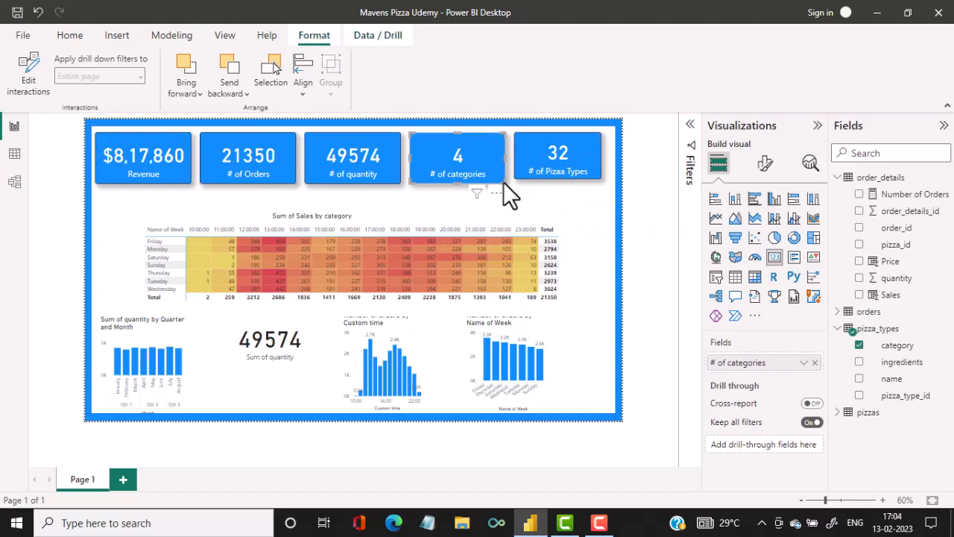
drag(504, 182, 499, 172)
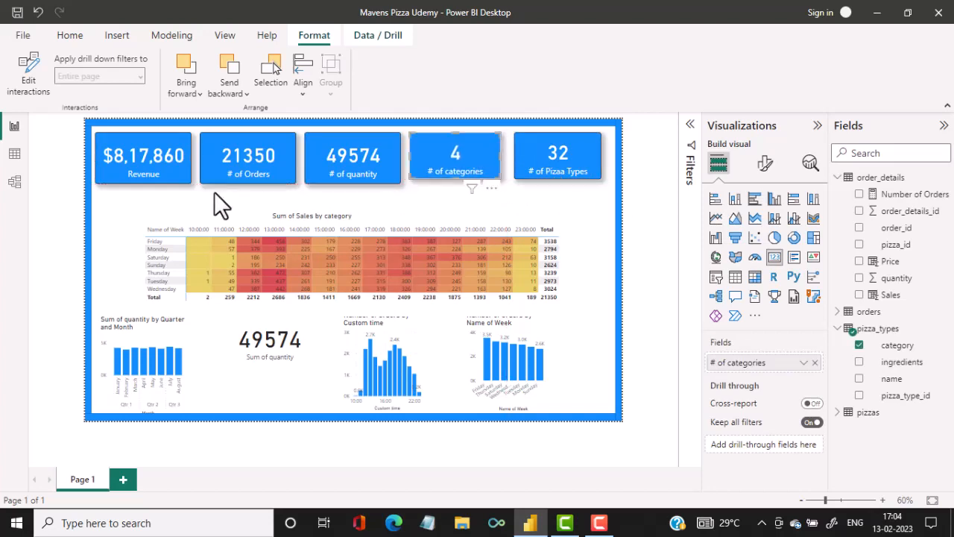
click(179, 174)
drag(184, 181, 184, 172)
click(258, 167)
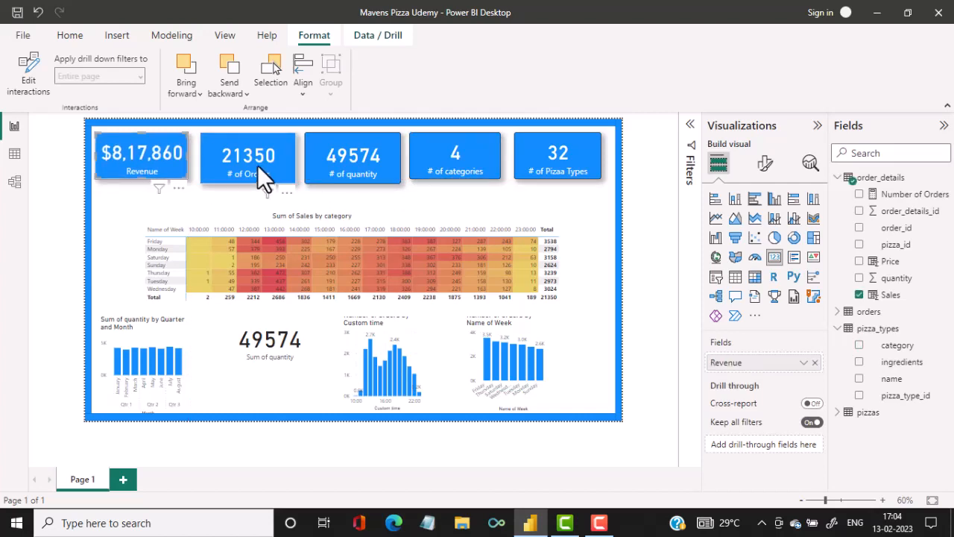
drag(257, 164, 284, 175)
click(339, 170)
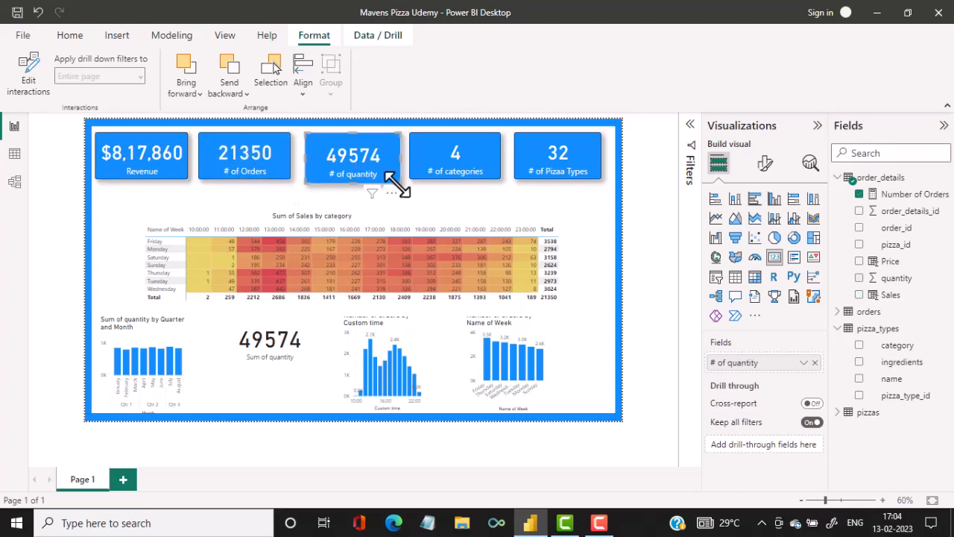
drag(395, 183, 366, 165)
Shift the # of Orders, # of quantity, # of categories and # of Pizaa Types cards left to free space at the row's end.
drag(432, 163, 417, 165)
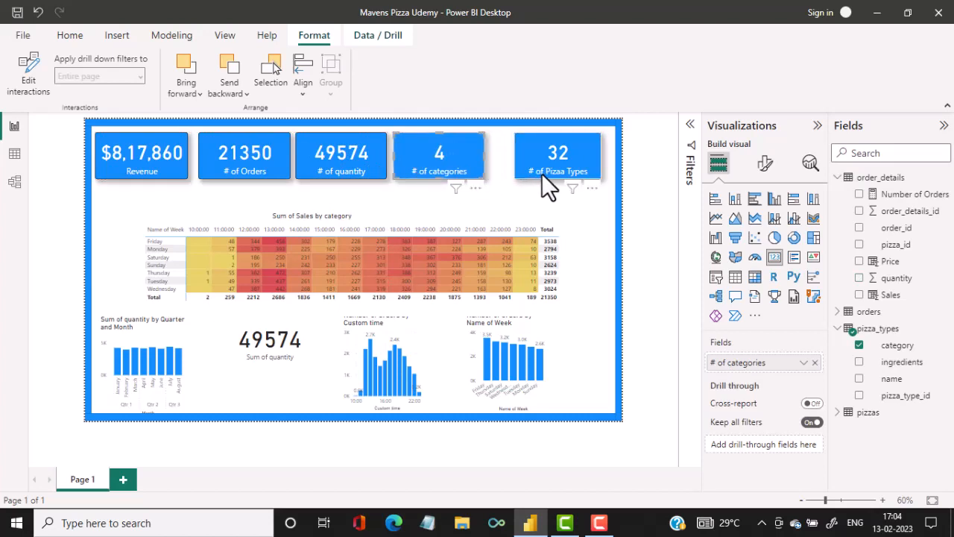
drag(542, 176, 518, 173)
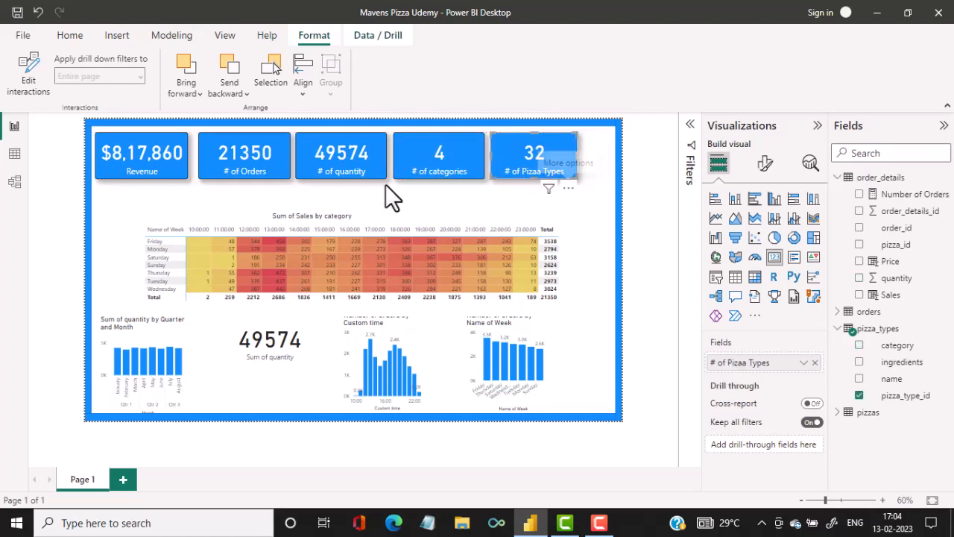
drag(230, 159, 226, 161)
drag(312, 161, 314, 161)
drag(401, 158, 394, 160)
drag(505, 162, 489, 161)
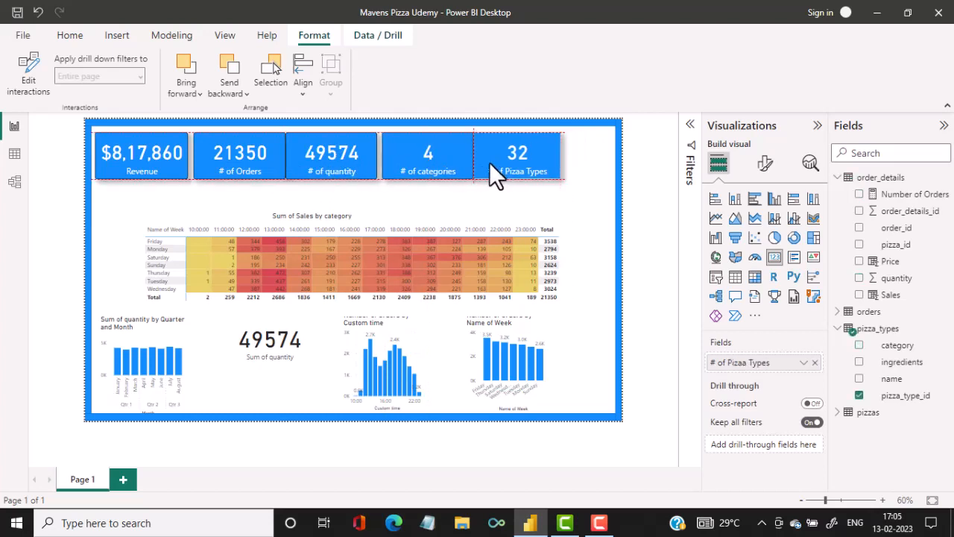
Set the Revenue card's callout value font size to 35 and make the card narrower.
click(181, 174)
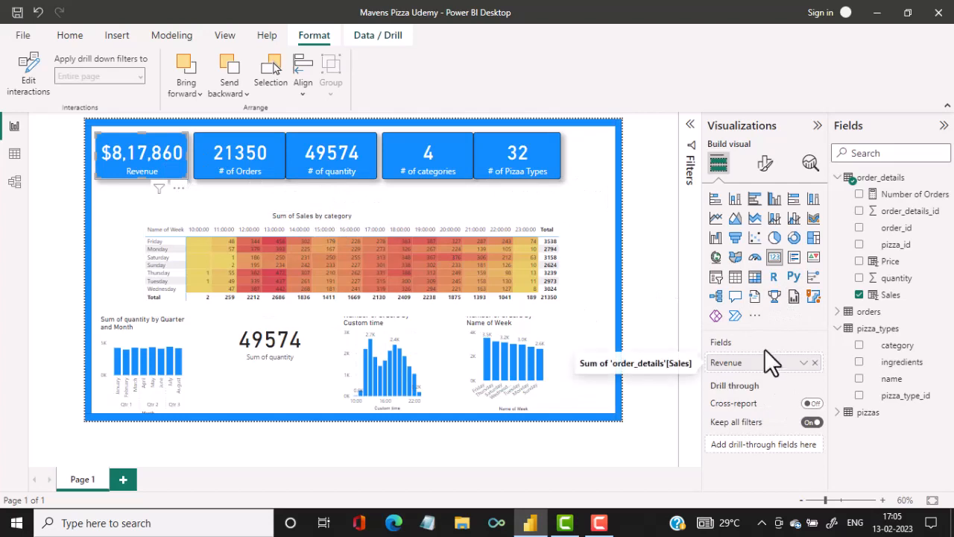
click(765, 163)
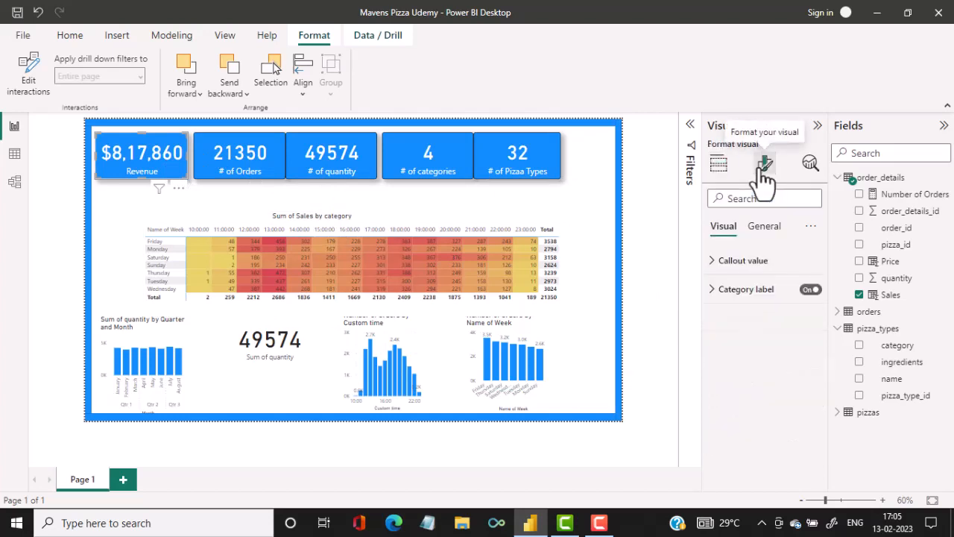
click(718, 262)
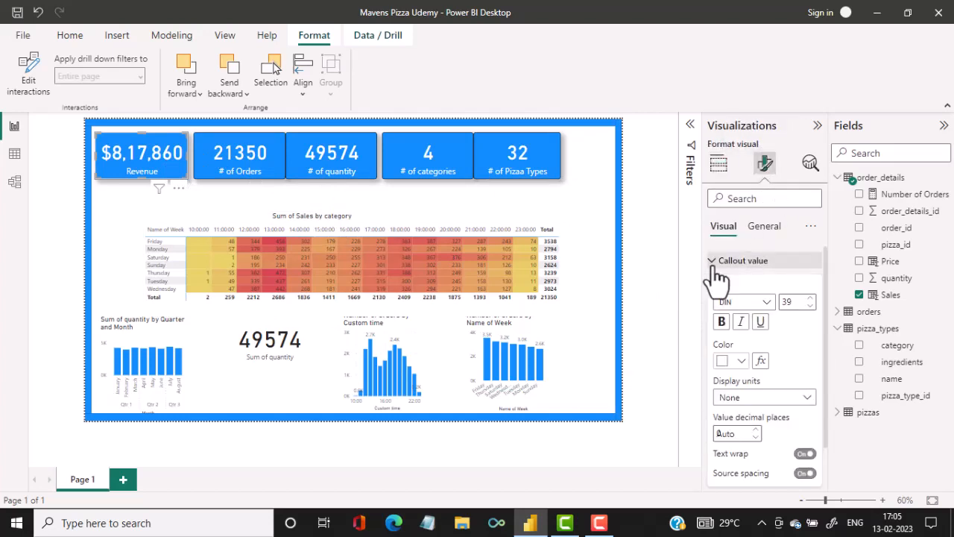
click(810, 306)
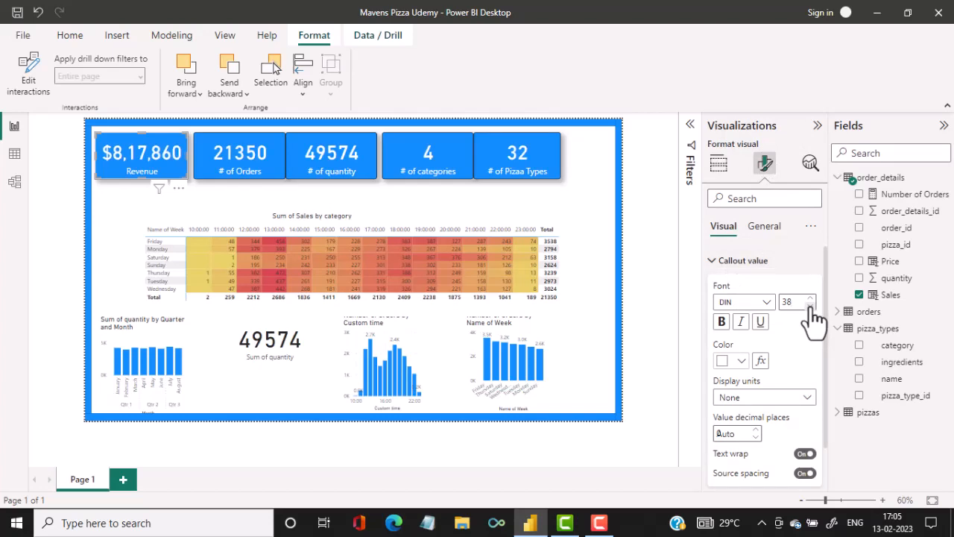
click(810, 306)
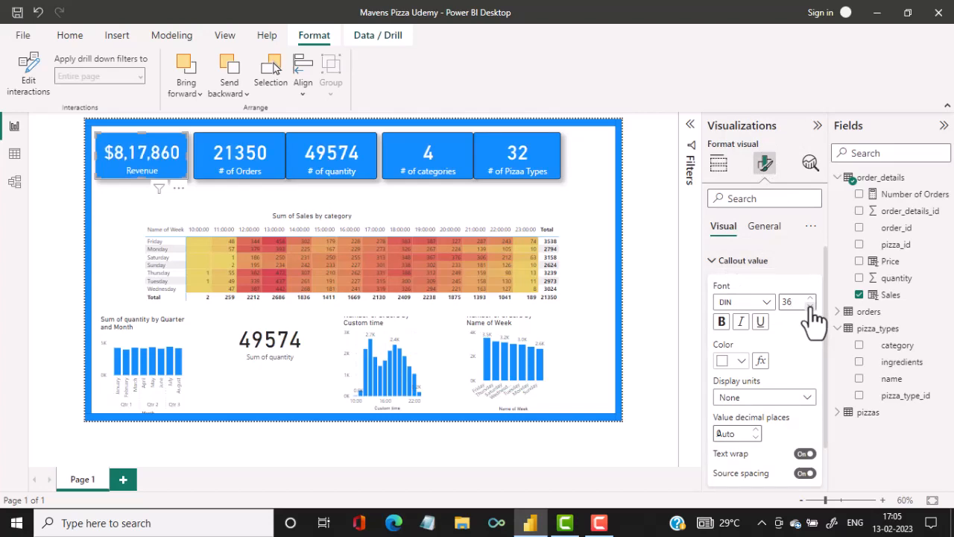
click(810, 305)
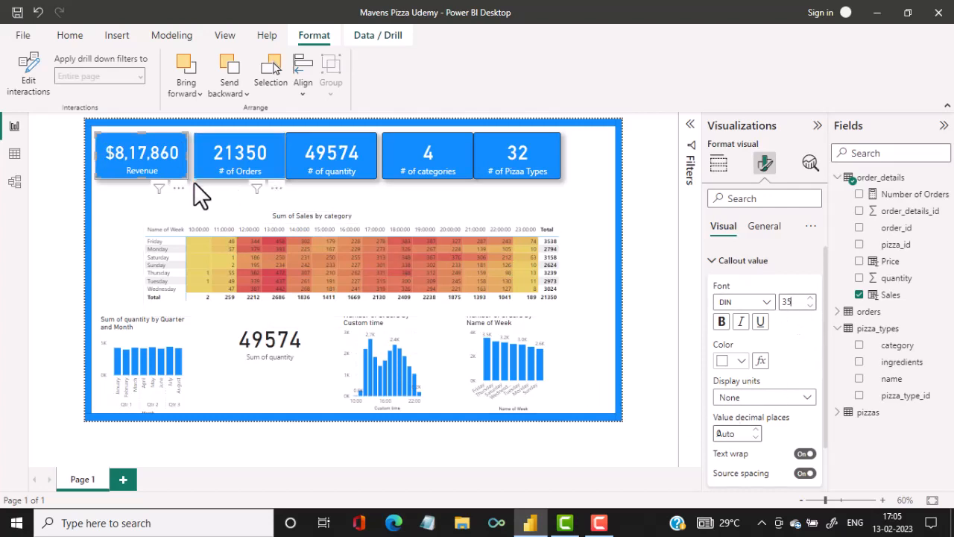
drag(187, 179, 173, 171)
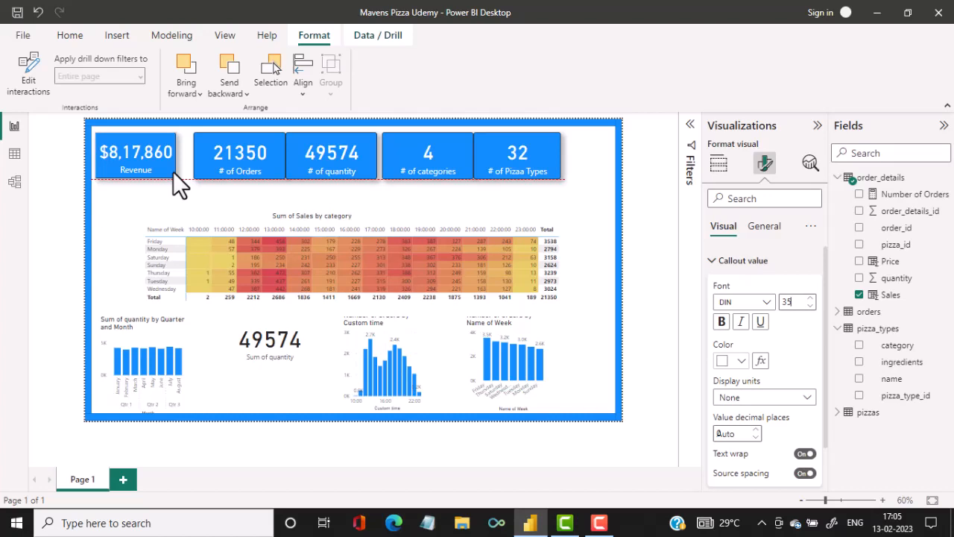
Move the # of Orders card closer to the Revenue card and set its callout value font size to 35.
drag(240, 167, 230, 165)
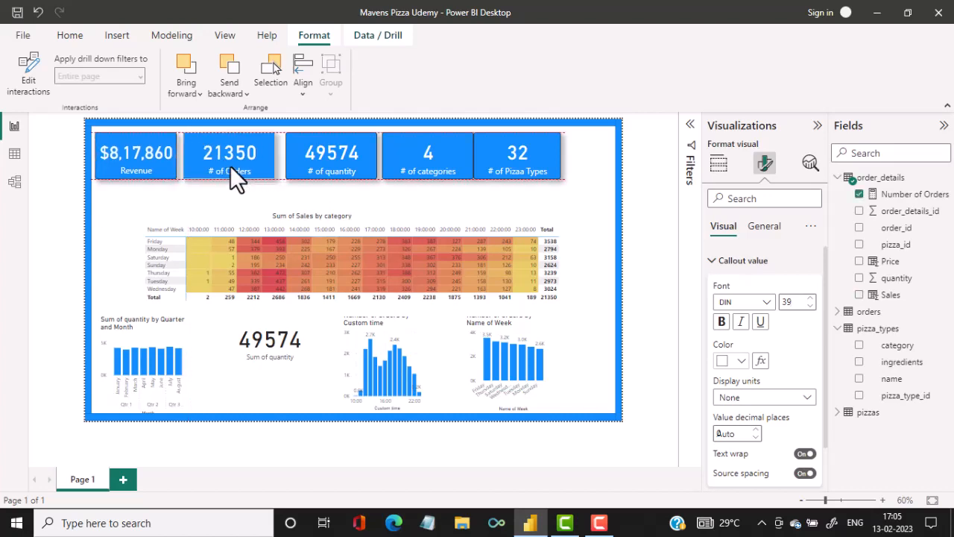
click(810, 306)
click(810, 307)
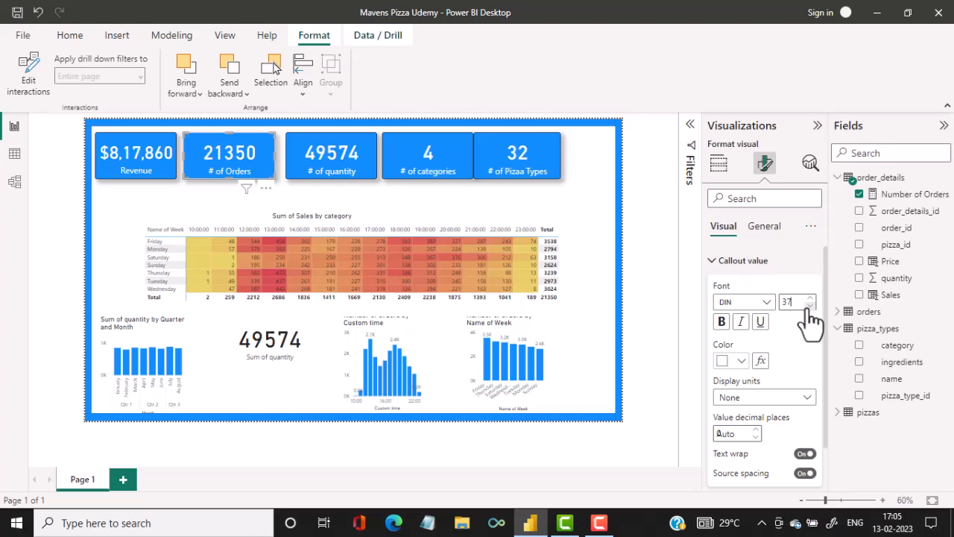
click(809, 307)
click(810, 307)
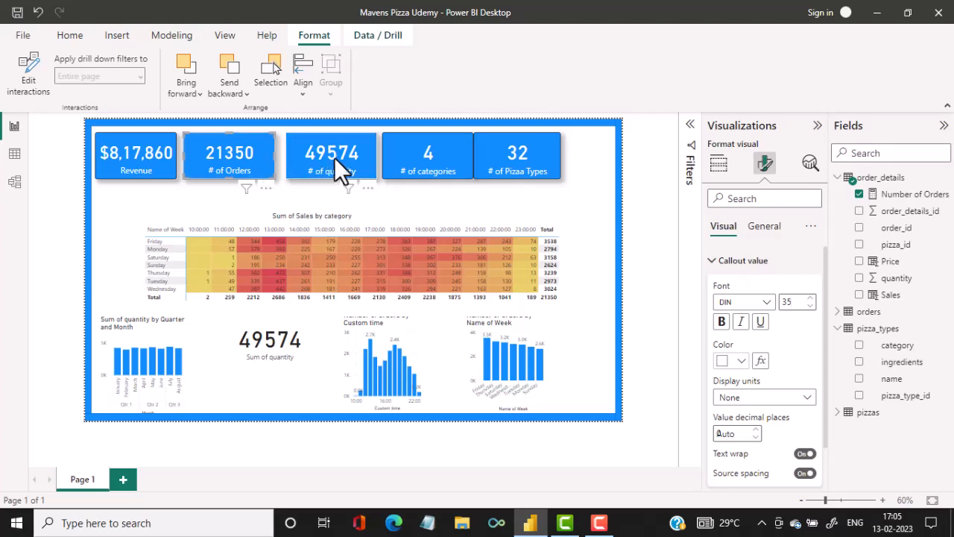
Nudge the # of quantity card left and set its callout value font size to 36.
drag(334, 157, 332, 154)
click(810, 307)
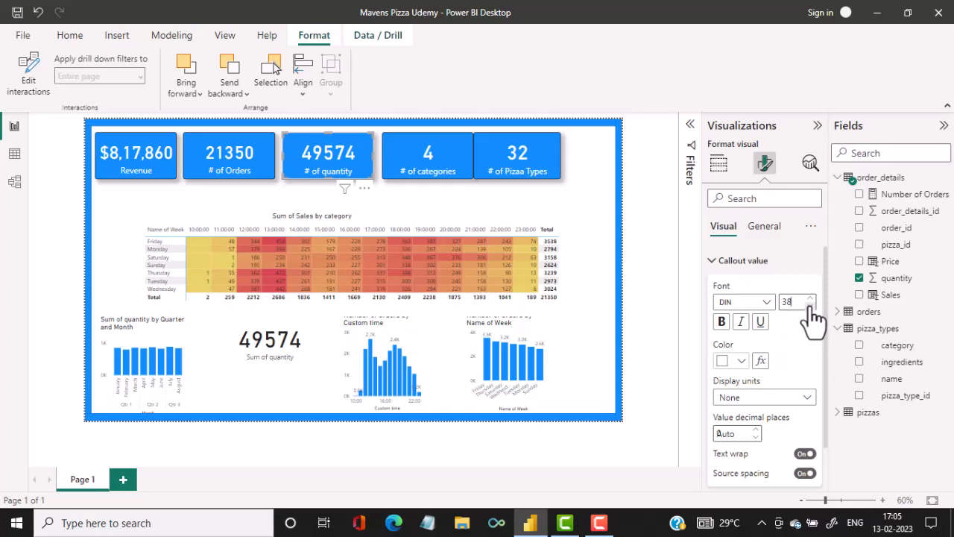
click(810, 307)
click(810, 307)
Set the callout value font size of the # of categories card to 35.
click(417, 160)
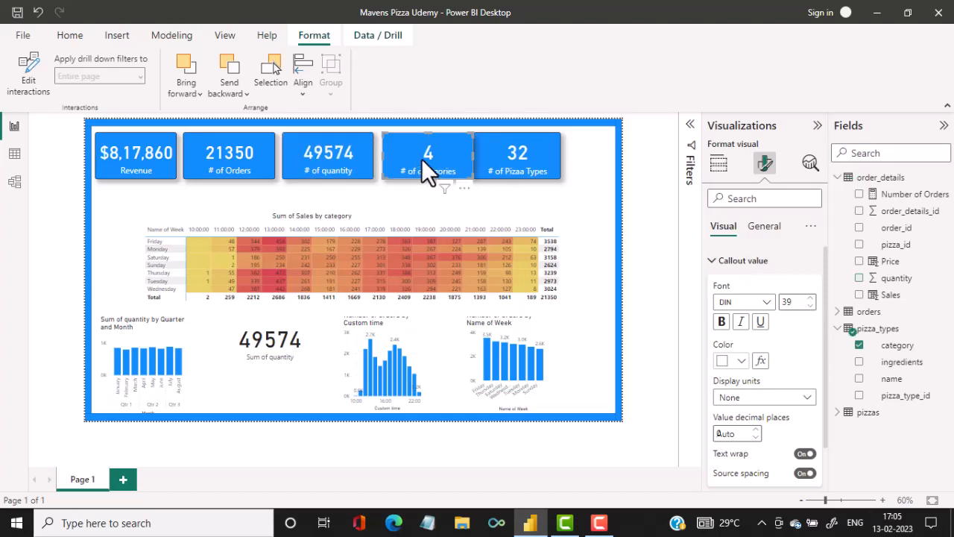
click(810, 307)
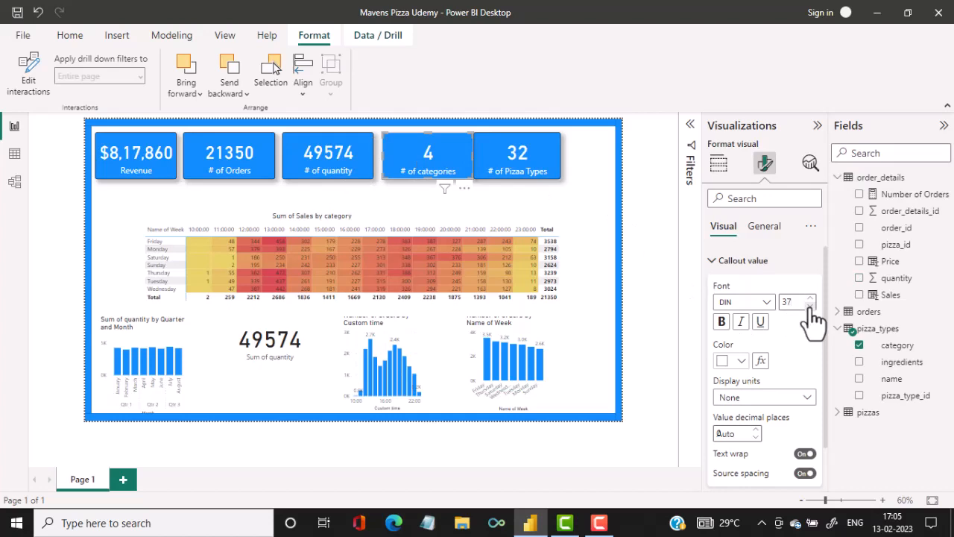
click(811, 307)
click(810, 307)
click(810, 308)
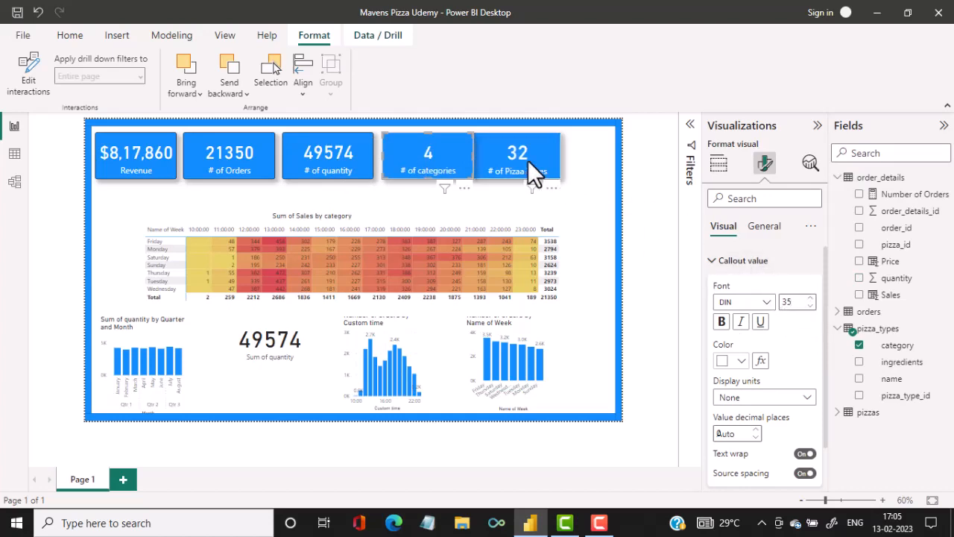
Set the callout value font size of the # of Pizaa Types card to 35.
click(528, 160)
click(810, 307)
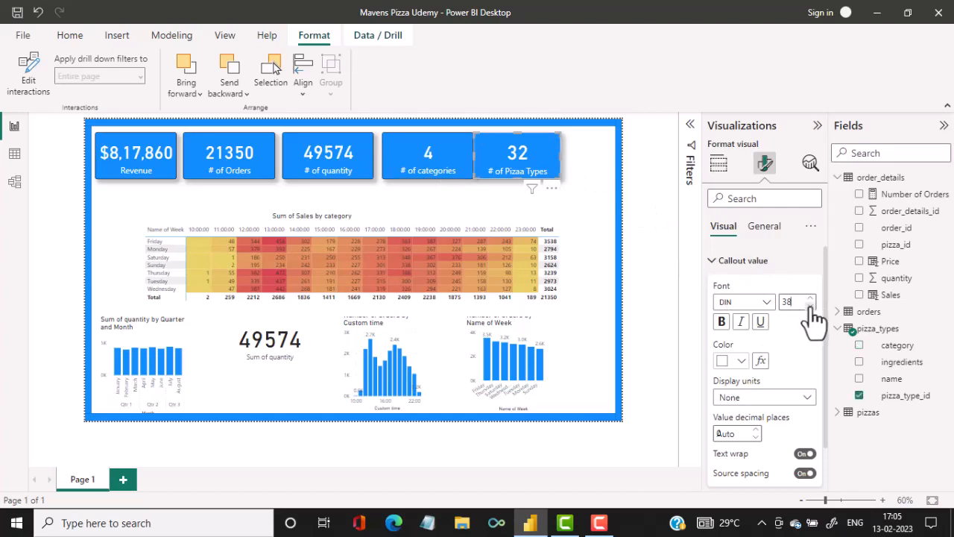
click(810, 307)
click(811, 307)
click(810, 307)
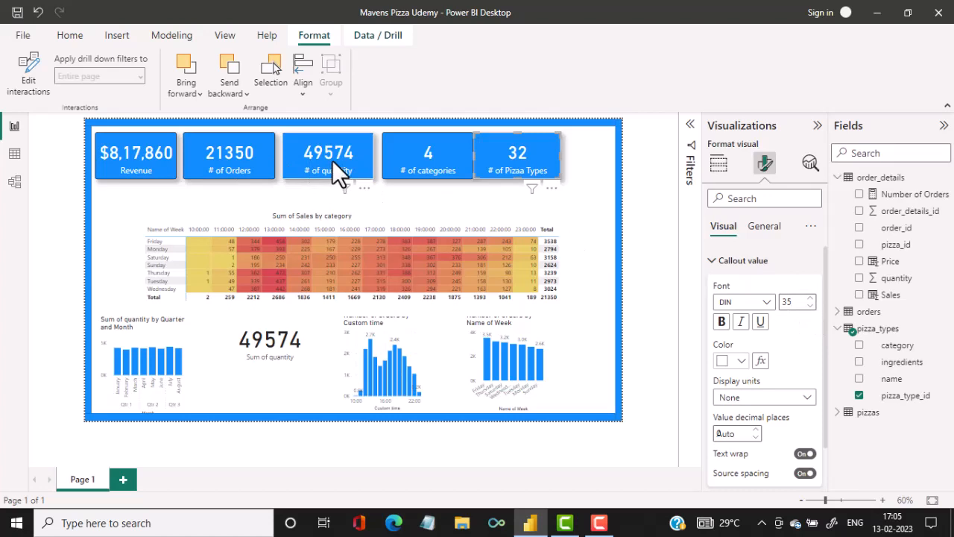
Move the # of quantity, # of categories and # of Pizaa Types cards left so they sit directly beside the # of Orders card.
drag(331, 159, 330, 158)
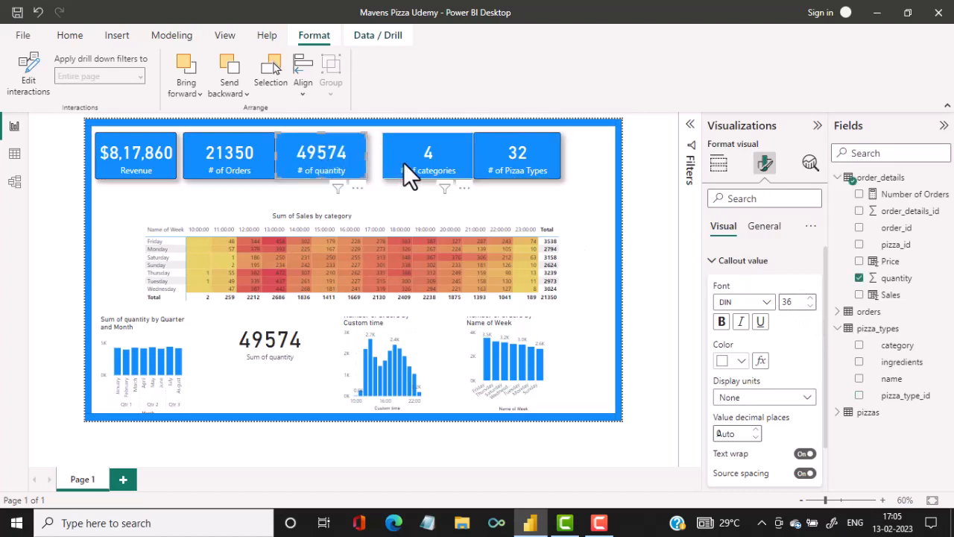
drag(403, 162, 388, 161)
drag(490, 161, 469, 161)
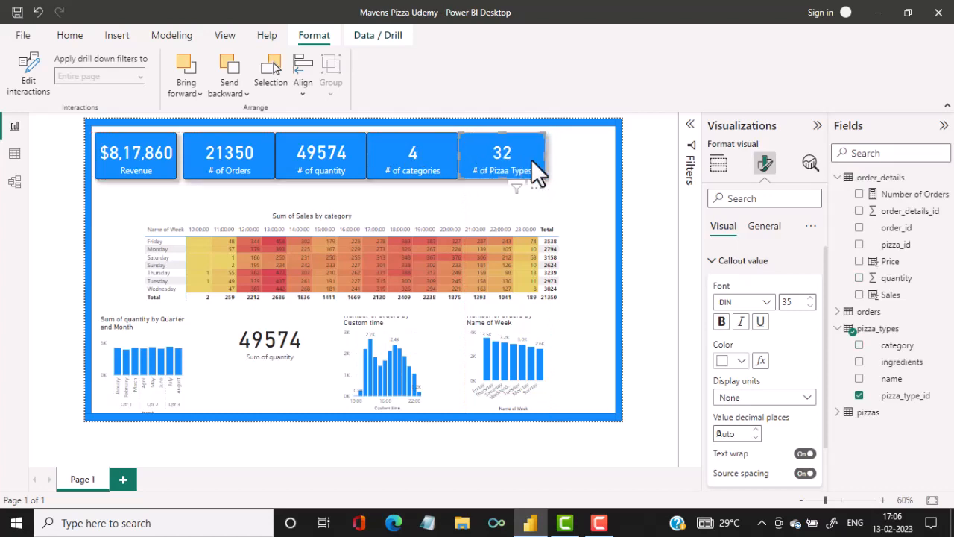
Duplicate the # of Pizaa Types card and place the copy sixth in the top row, inside the blue border.
click(57, 38)
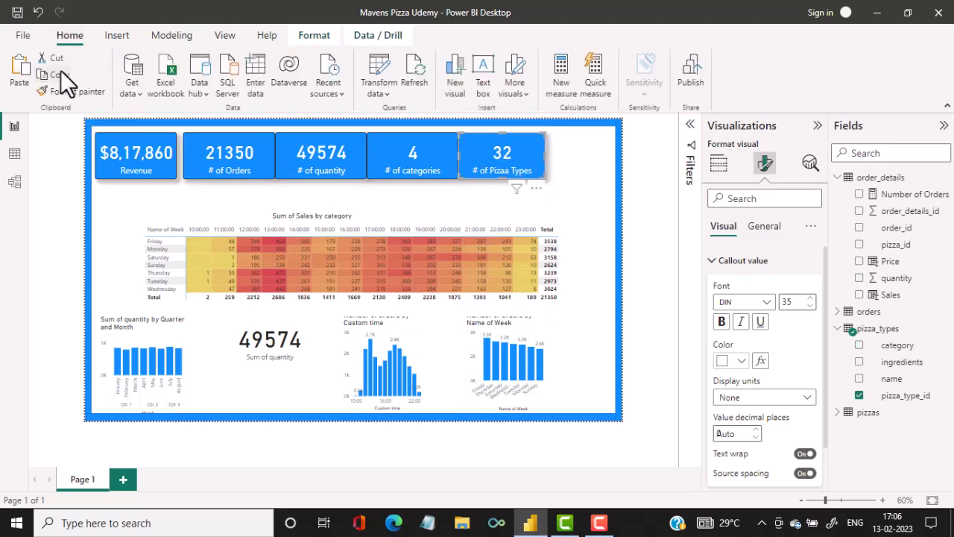
click(60, 70)
click(20, 78)
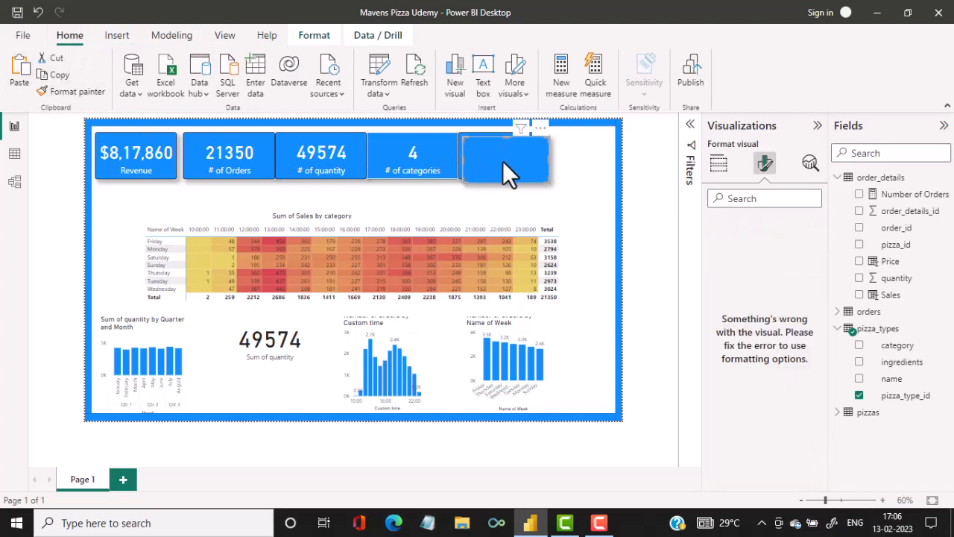
drag(503, 162, 567, 155)
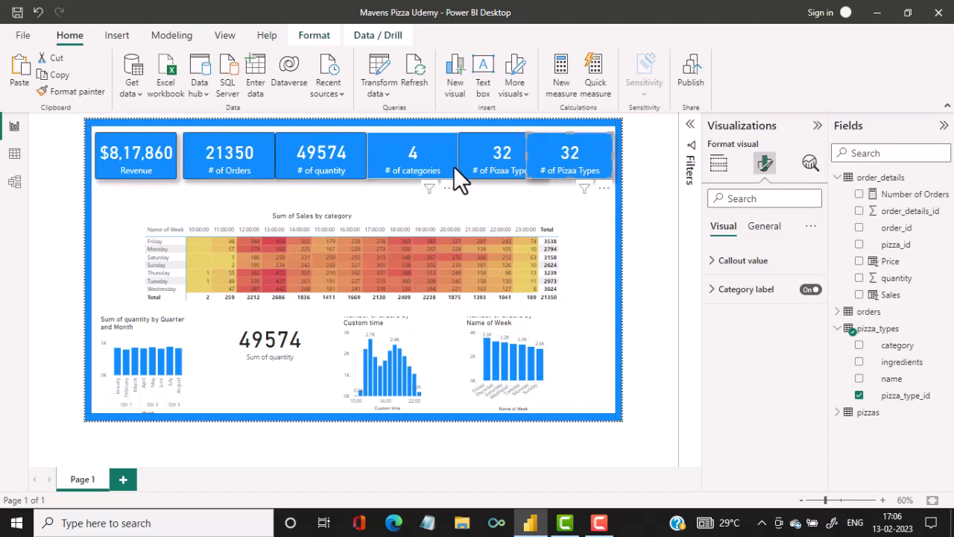
Select all six KPI cards in the top row, distribute them horizontally, and clear the selection.
ctrl+click(484, 155)
ctrl+click(418, 160)
ctrl+click(335, 162)
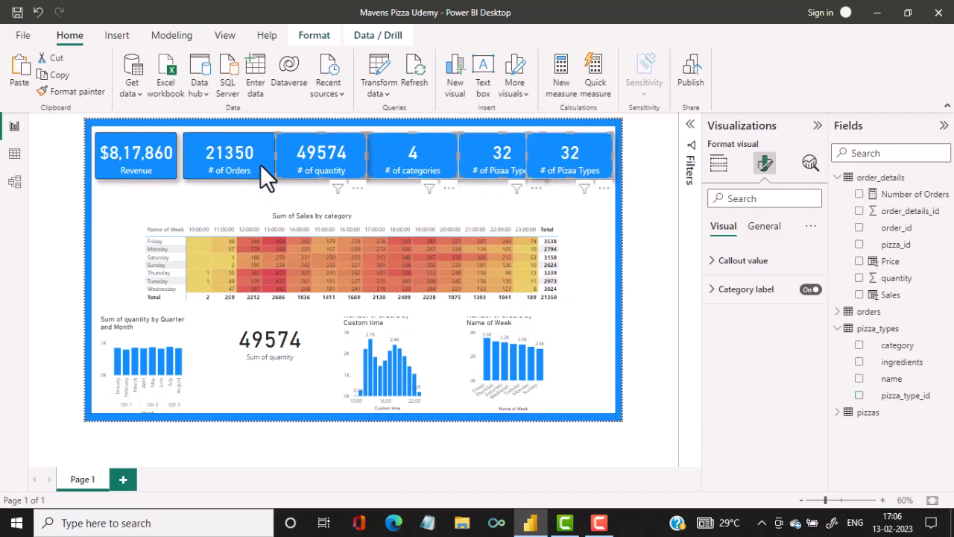
ctrl+click(242, 165)
ctrl+click(149, 165)
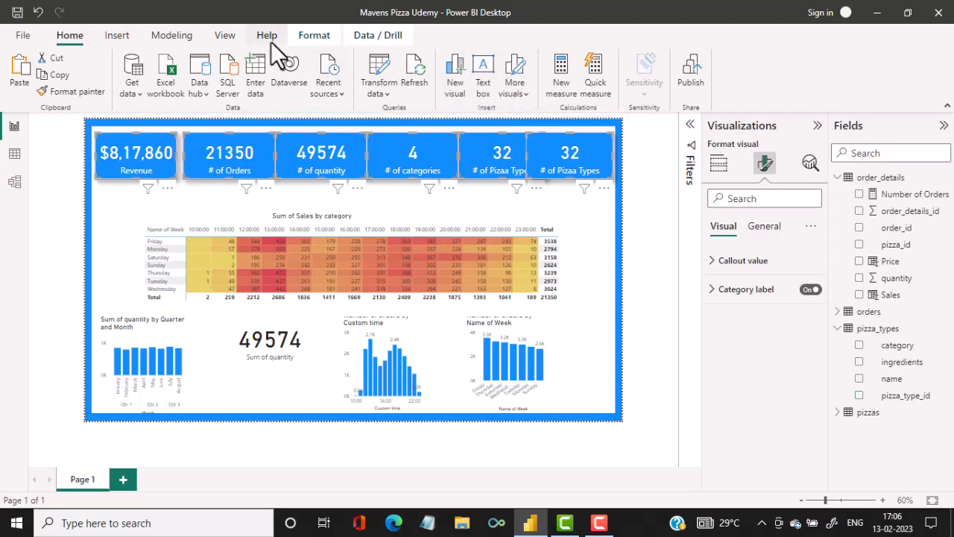
click(315, 35)
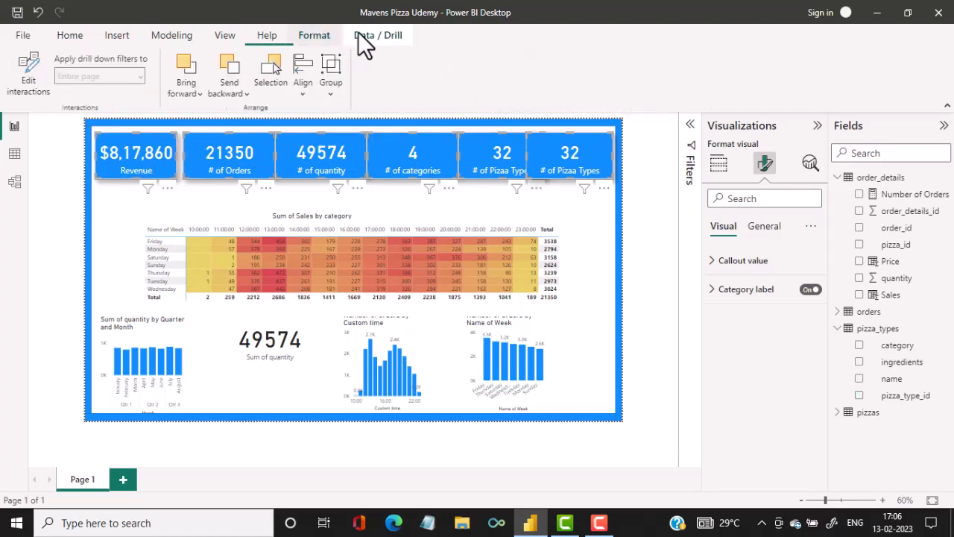
click(299, 92)
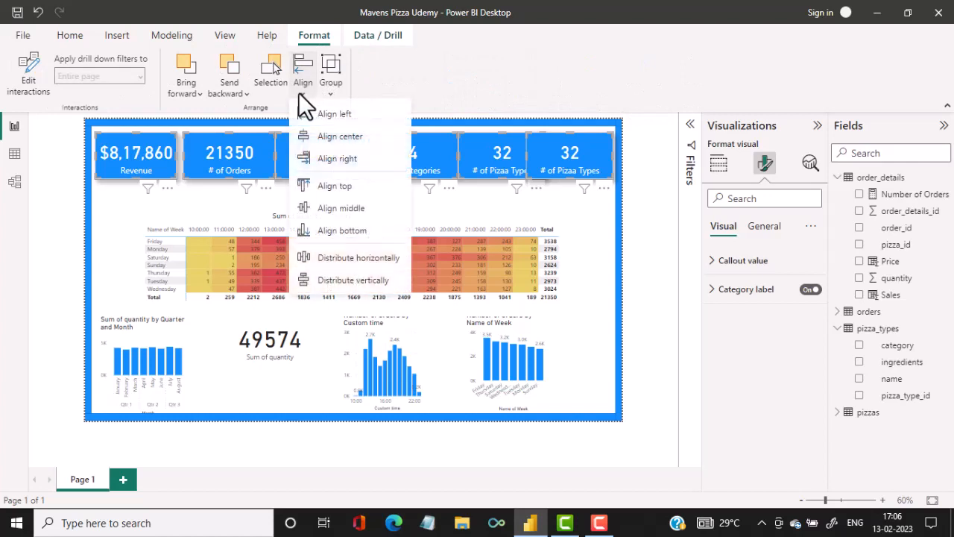
click(337, 260)
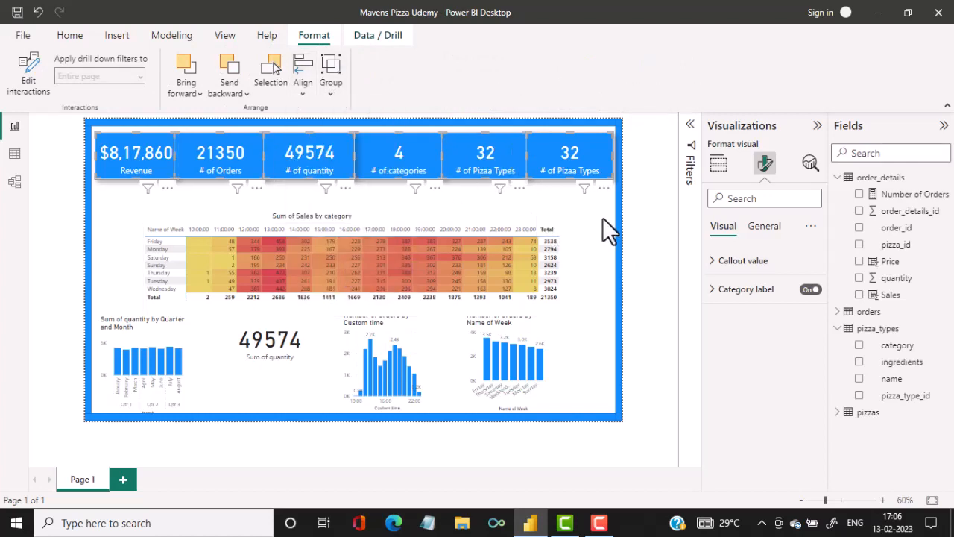
click(650, 223)
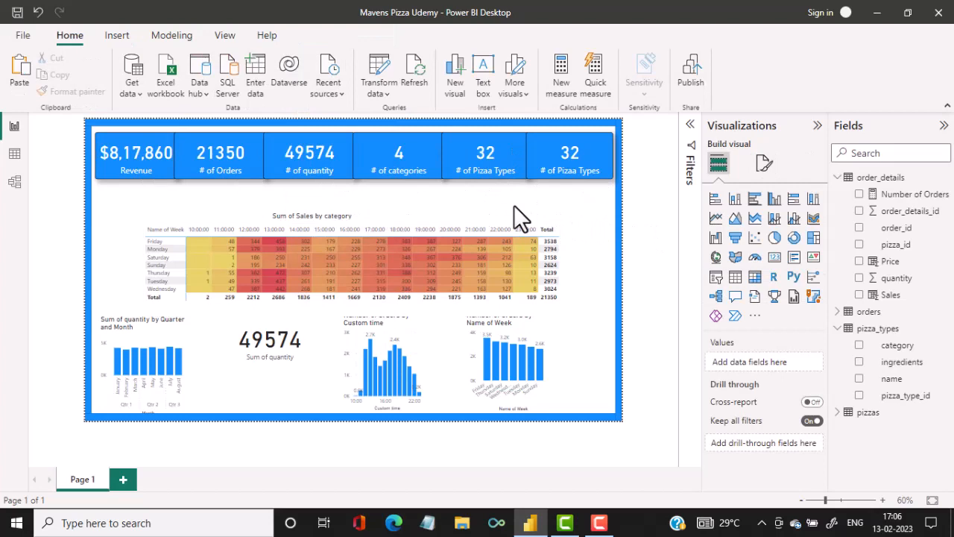
Shrink the Revenue card slightly and set its callout value font size to 32.
click(153, 179)
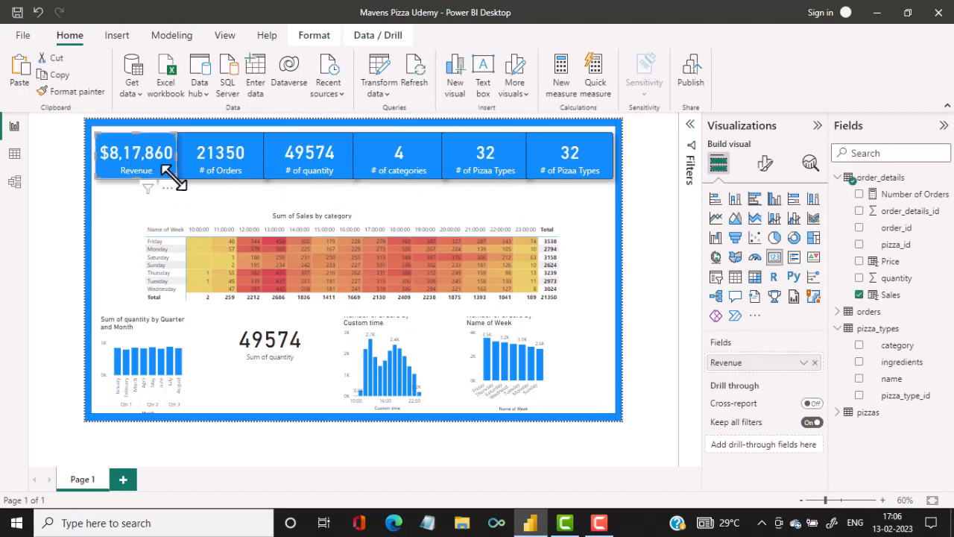
drag(175, 178, 165, 170)
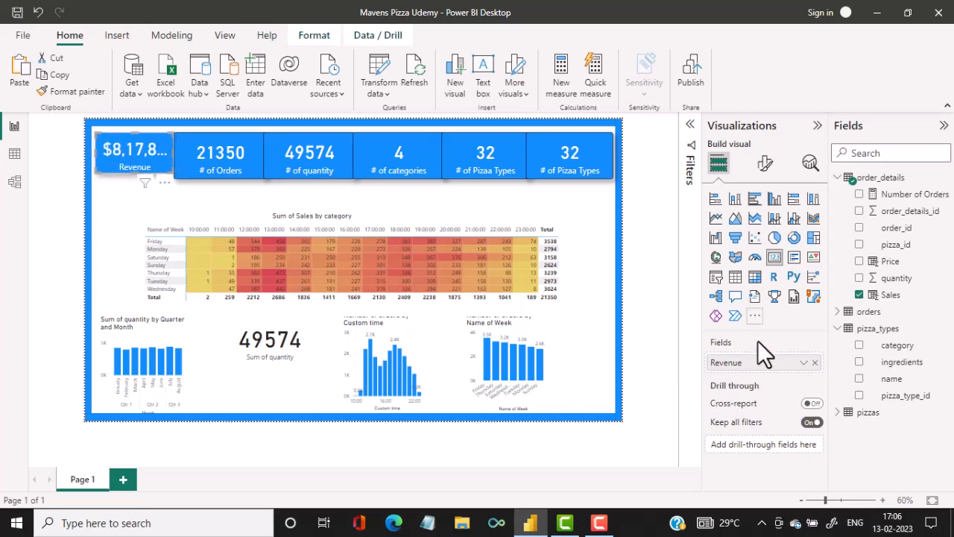
click(767, 167)
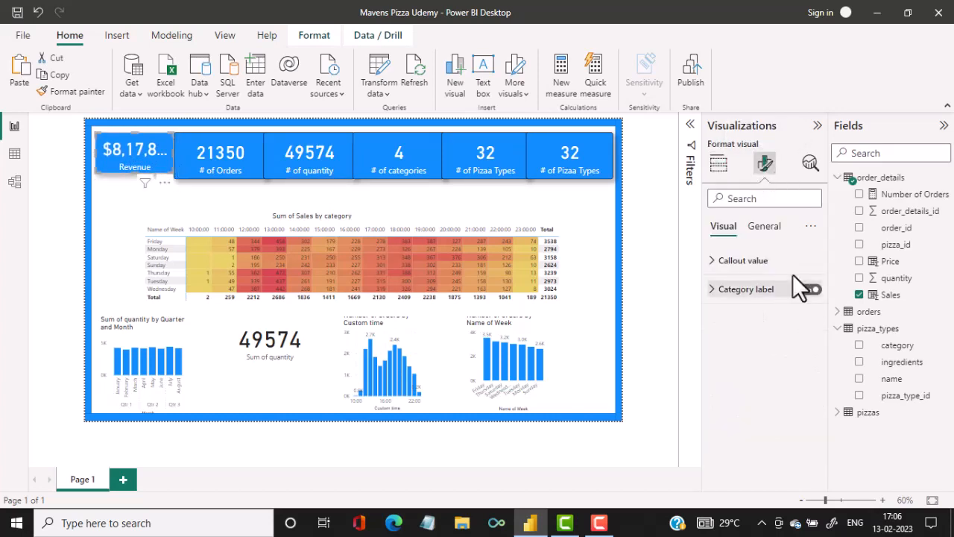
click(717, 265)
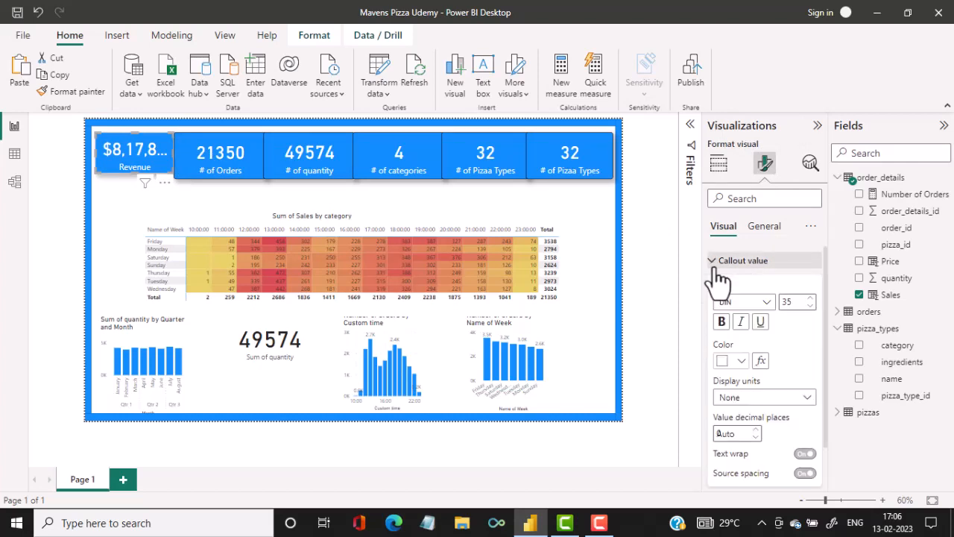
click(811, 306)
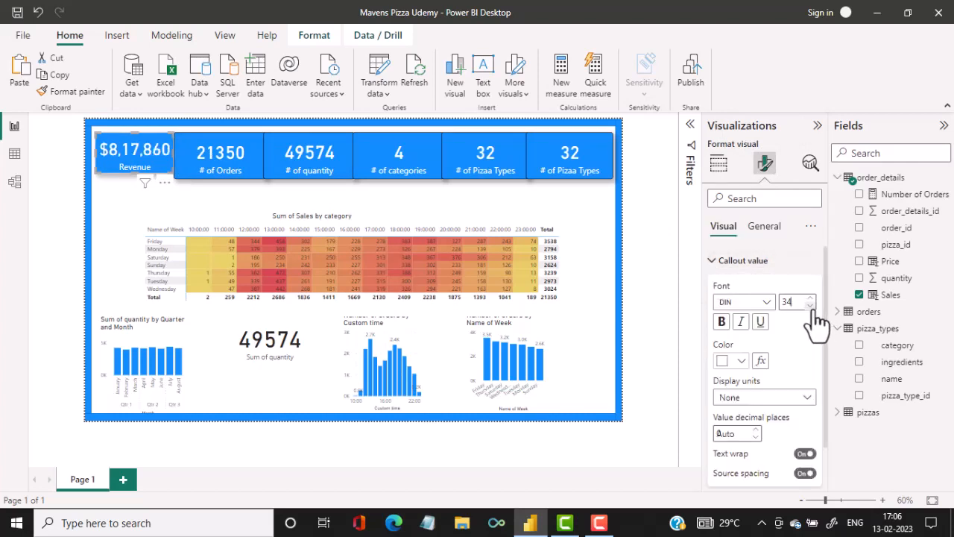
click(811, 306)
Set the callout value font size of the # of Orders card to 32.
click(234, 165)
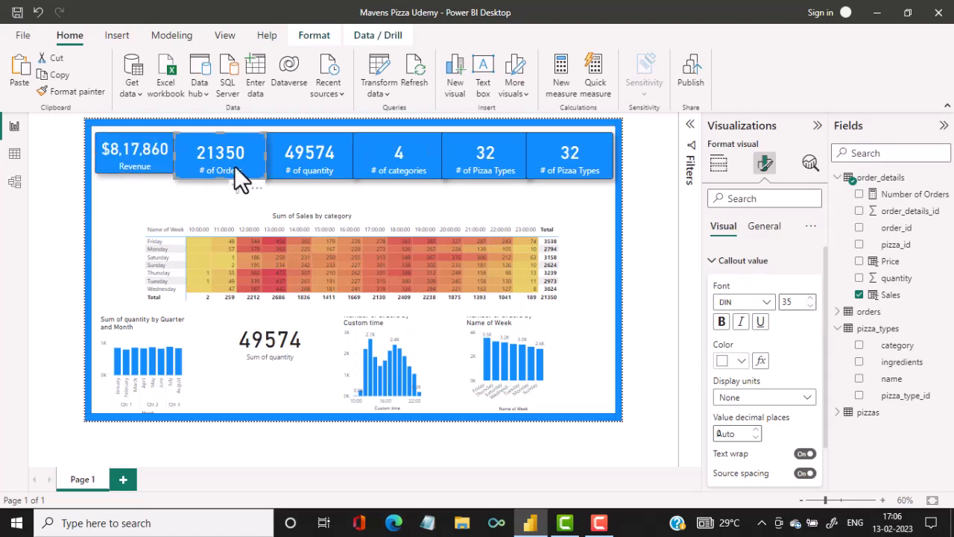
click(810, 305)
click(811, 305)
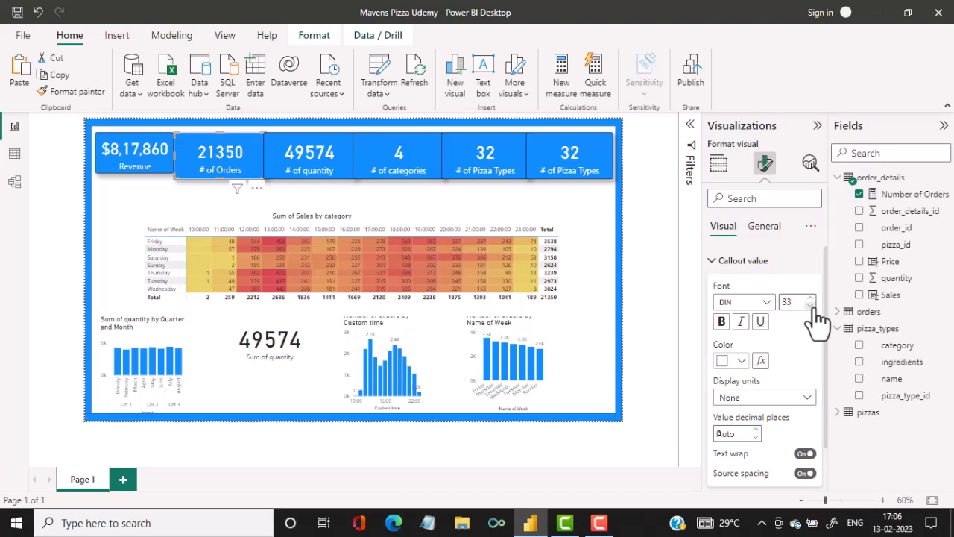
click(810, 305)
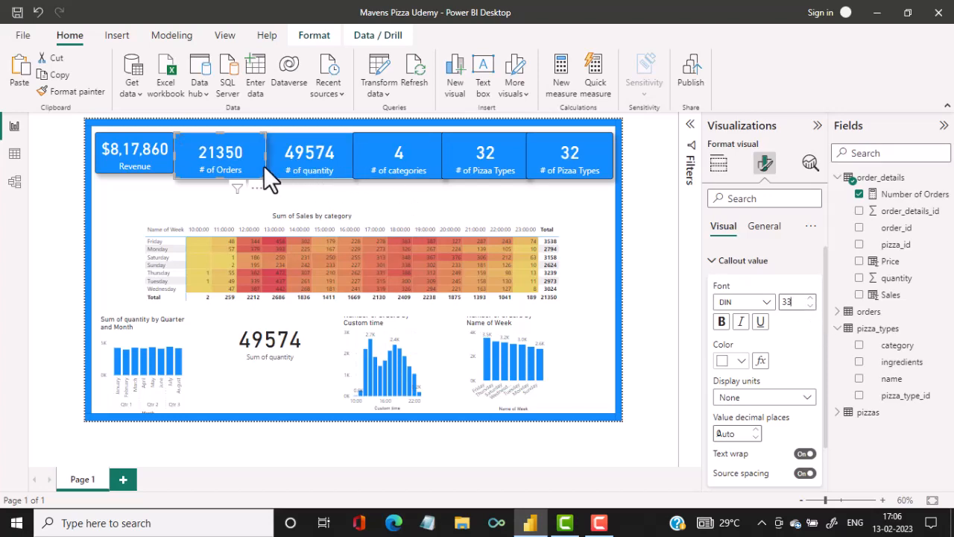
Set the callout value font size of the # of quantity card to 32.
click(300, 165)
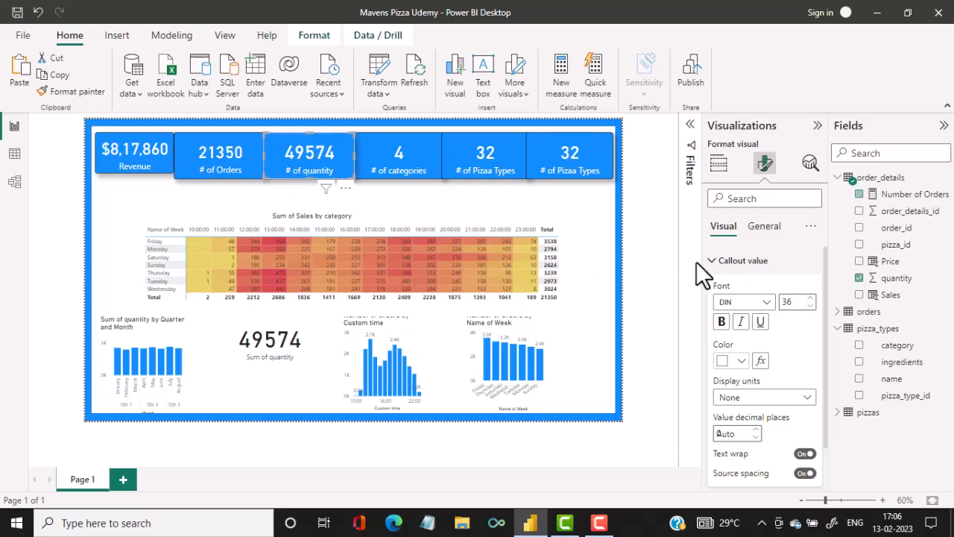
click(811, 305)
click(810, 306)
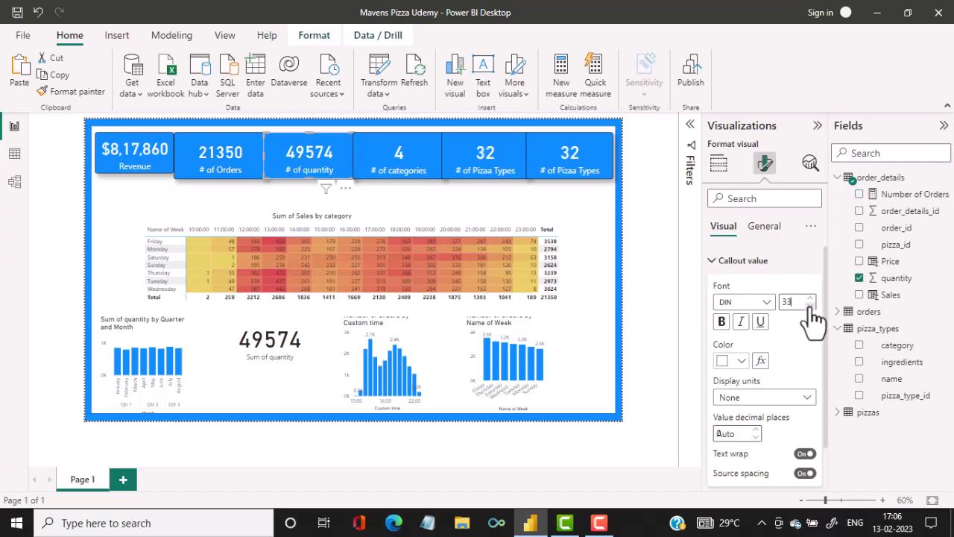
click(810, 306)
Set the callout value font size of the # of categories card to 32.
click(382, 164)
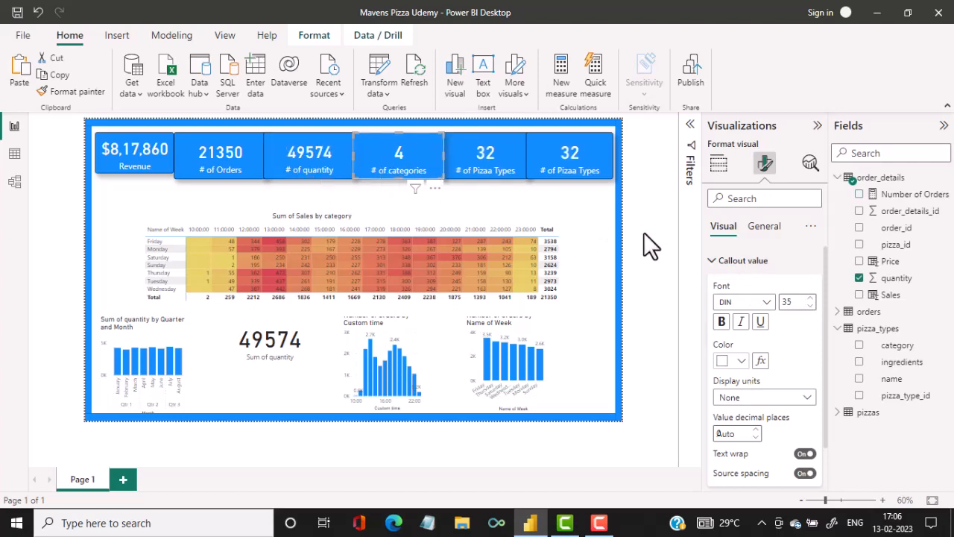
click(810, 306)
click(810, 306)
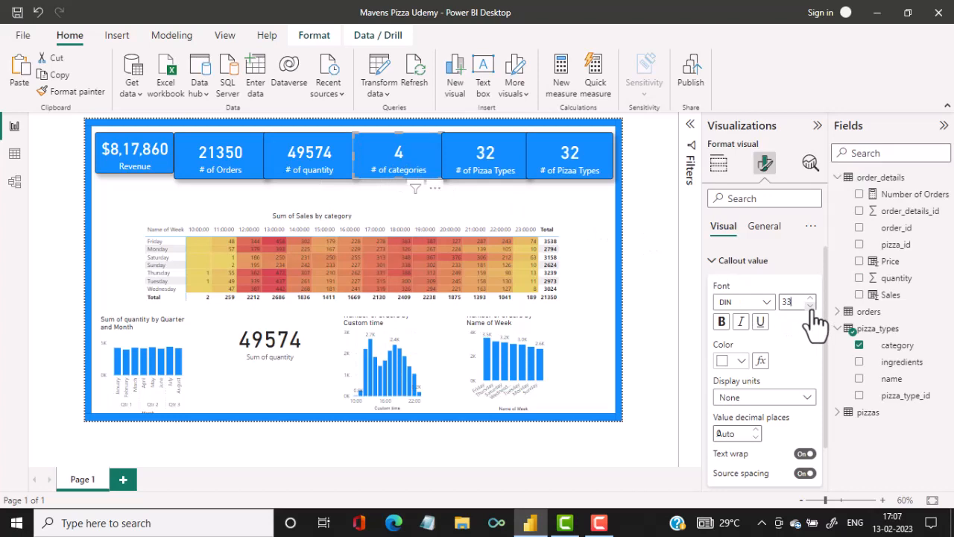
click(811, 306)
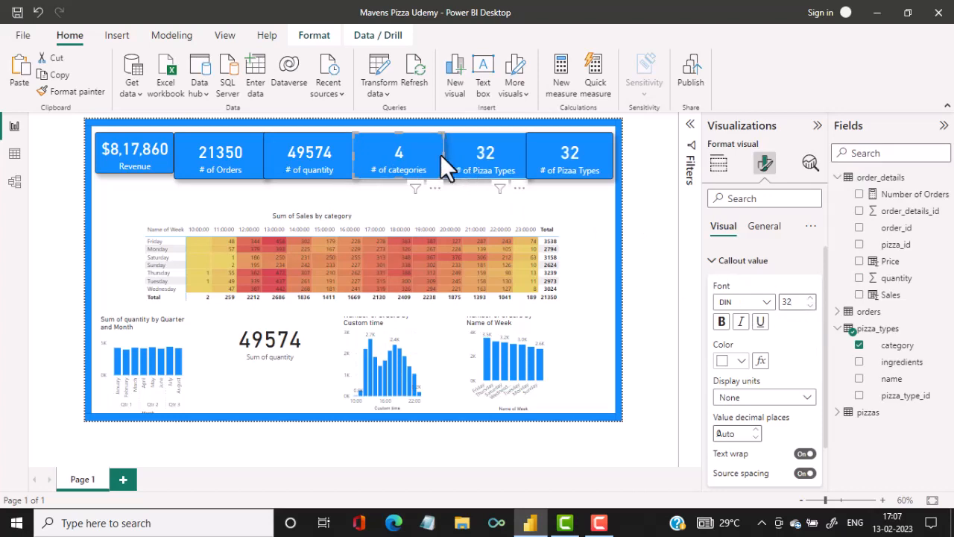
Set the callout value font size of both # of Pizaa Types cards to 32.
click(508, 170)
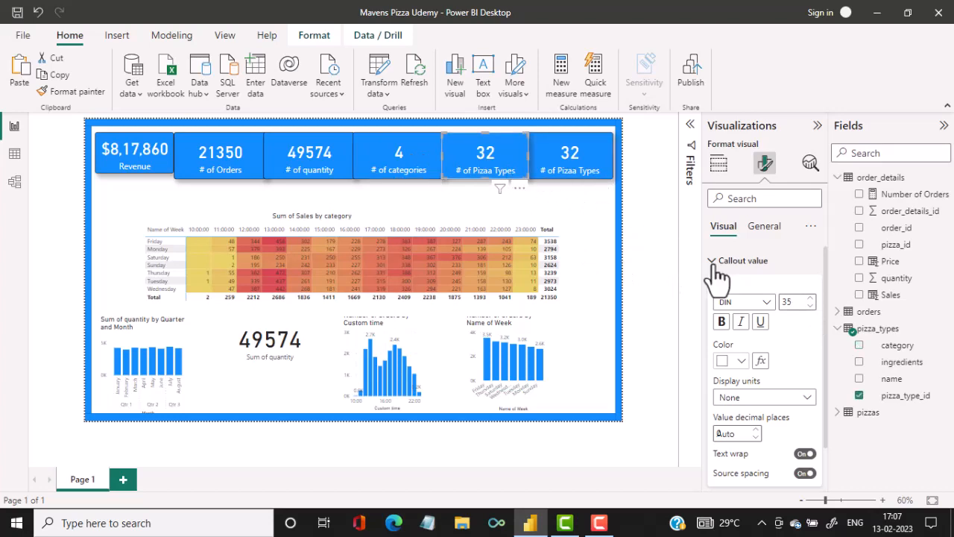
click(810, 306)
click(811, 307)
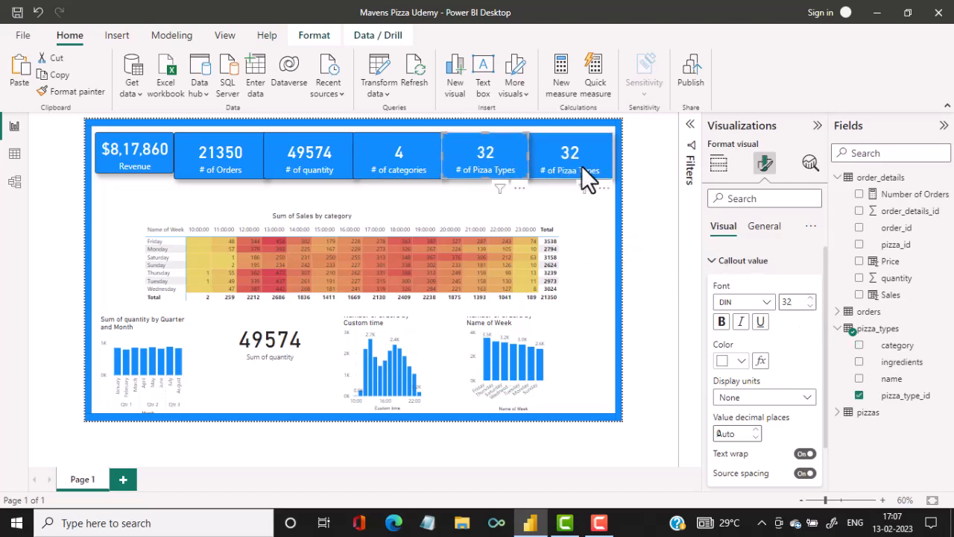
click(580, 167)
click(811, 306)
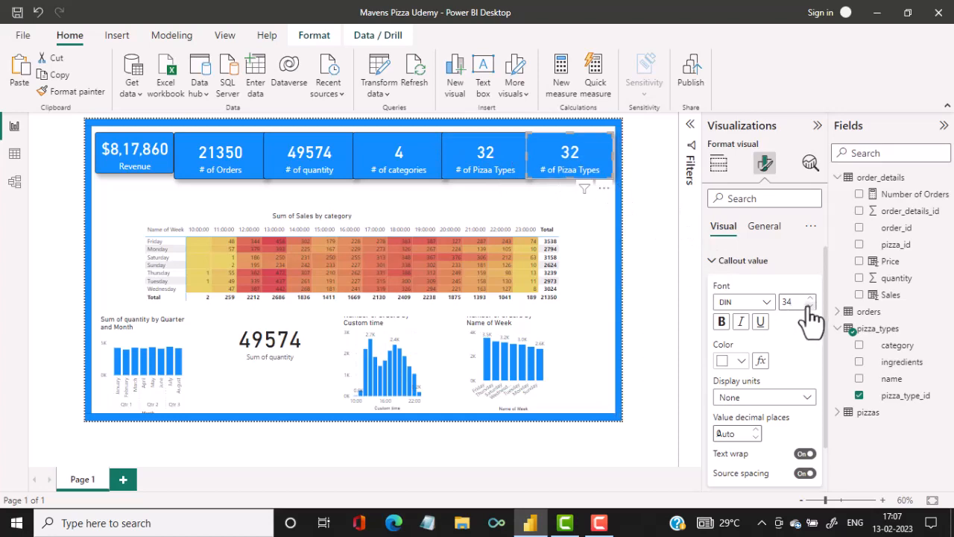
click(810, 306)
click(810, 306)
click(810, 306)
click(810, 298)
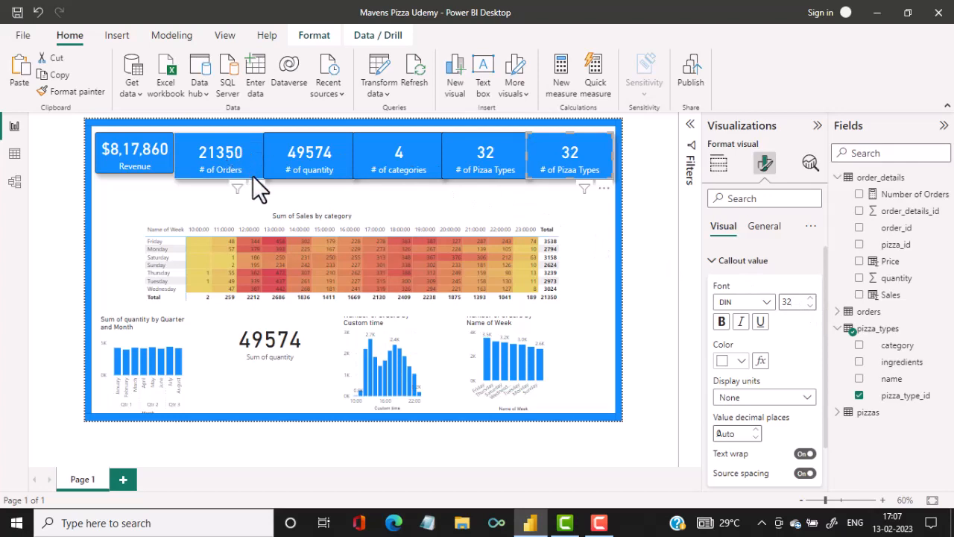
Shrink the # of Orders, # of quantity, # of categories and both # of Pizaa Types cards to match the Revenue card's height.
click(251, 165)
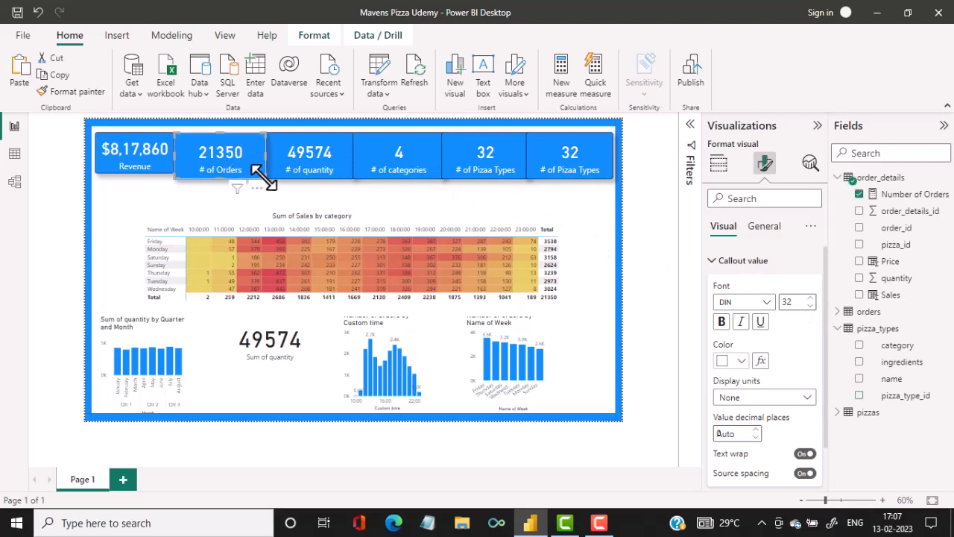
click(290, 171)
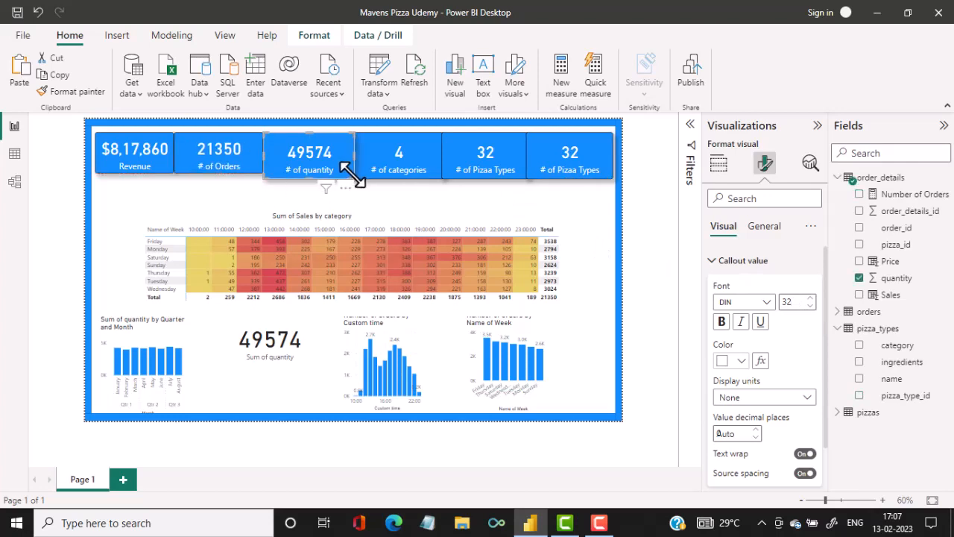
drag(351, 172, 344, 168)
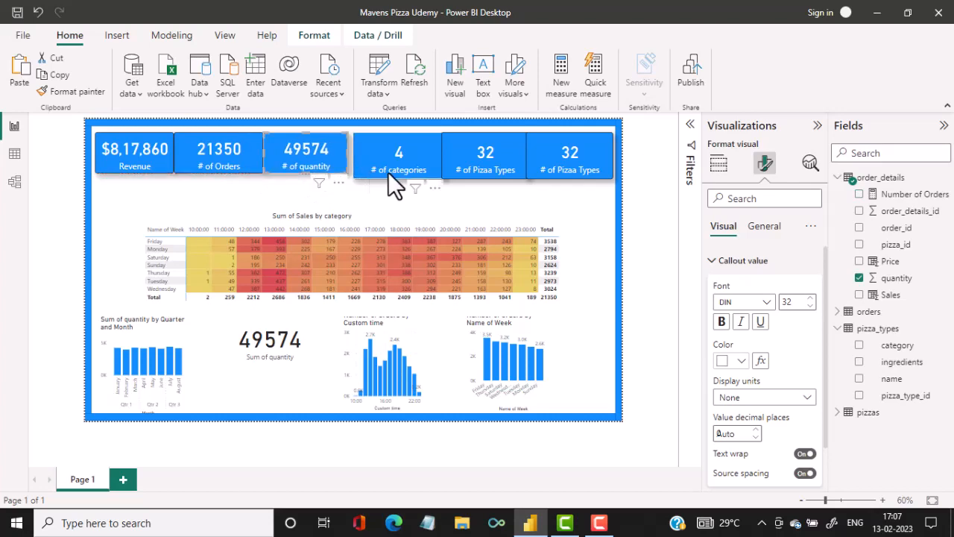
click(388, 173)
drag(441, 179, 429, 172)
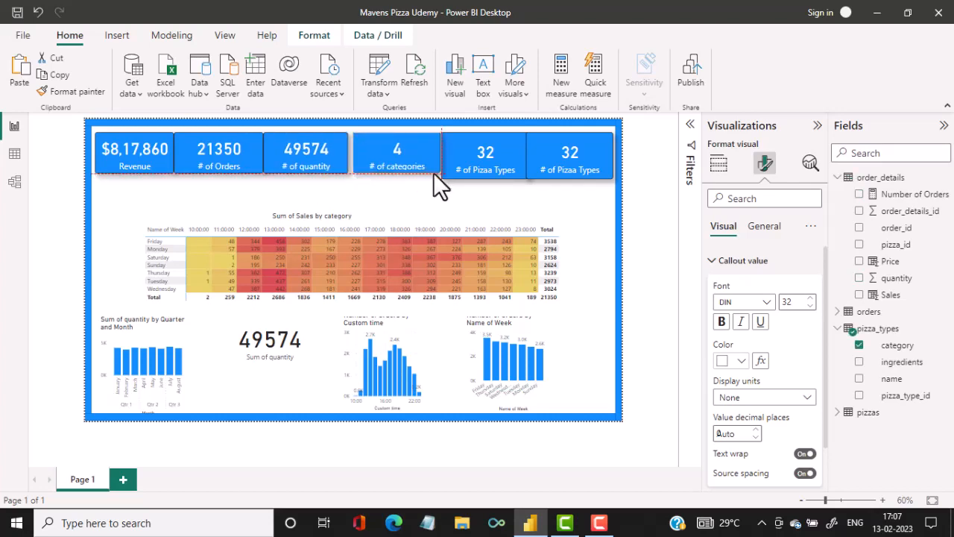
drag(491, 166, 511, 171)
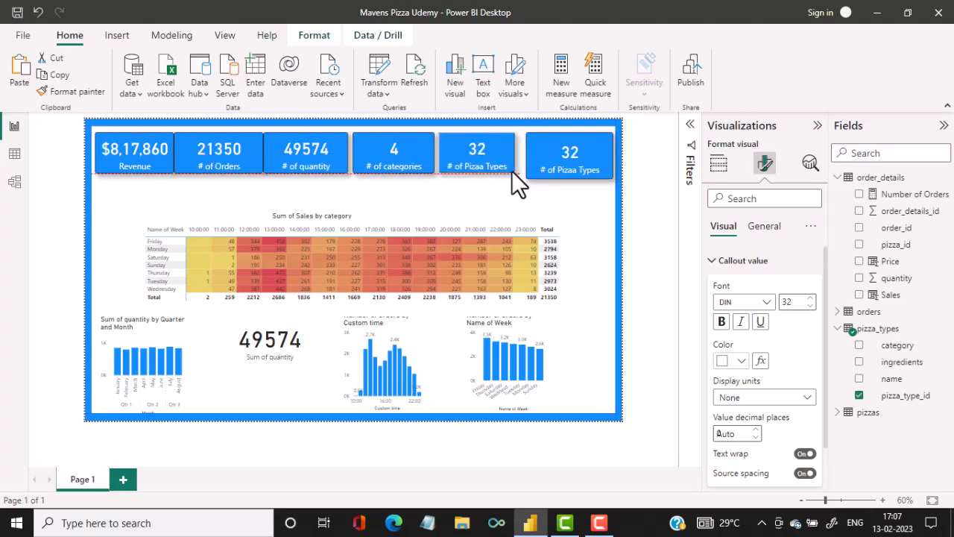
click(596, 170)
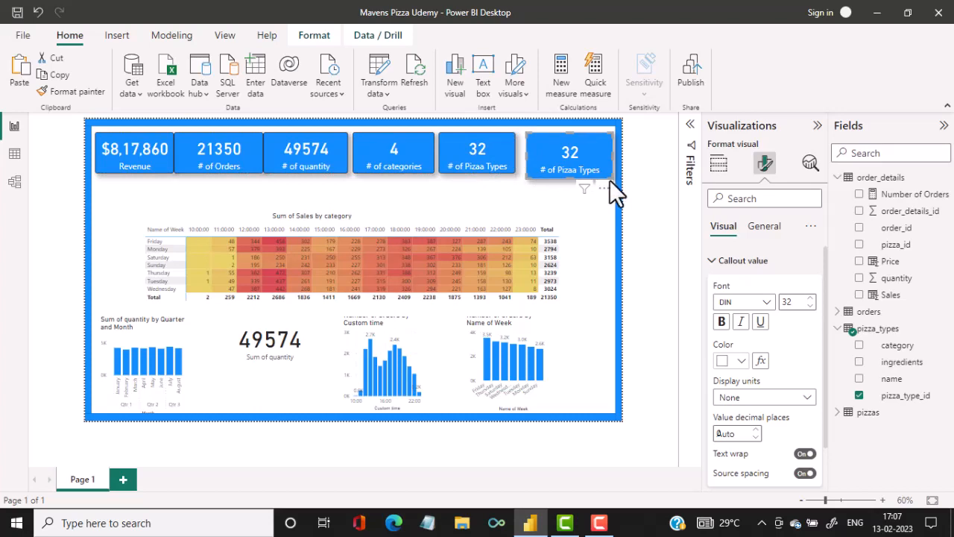
drag(609, 177, 602, 172)
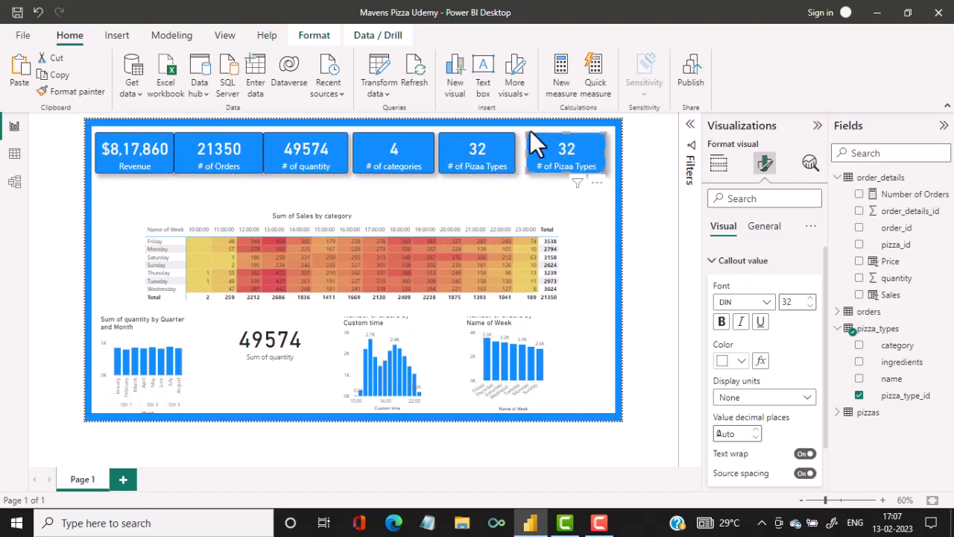
Select all six resized KPI cards in the top row and distribute them horizontally.
ctrl+click(491, 156)
ctrl+click(417, 152)
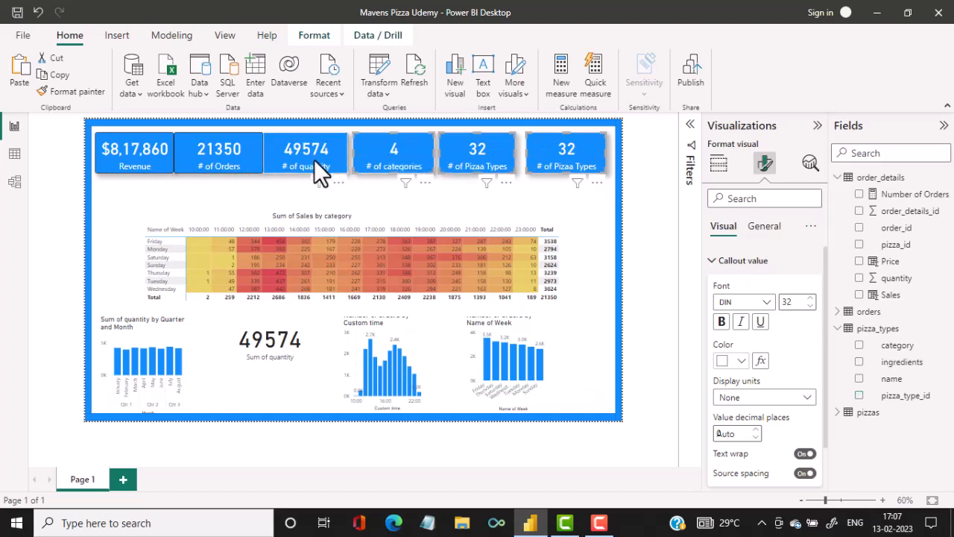
ctrl+click(314, 160)
ctrl+click(240, 160)
ctrl+click(135, 159)
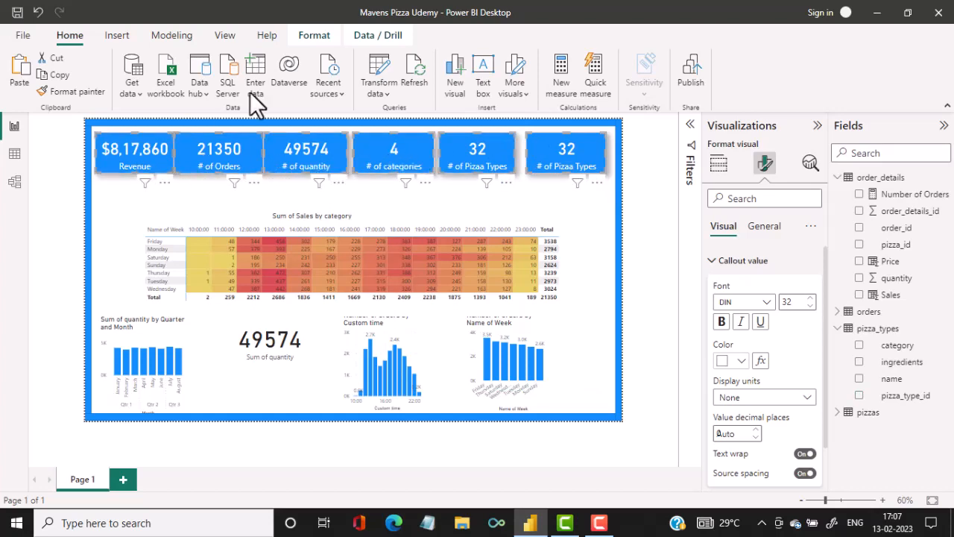
click(314, 36)
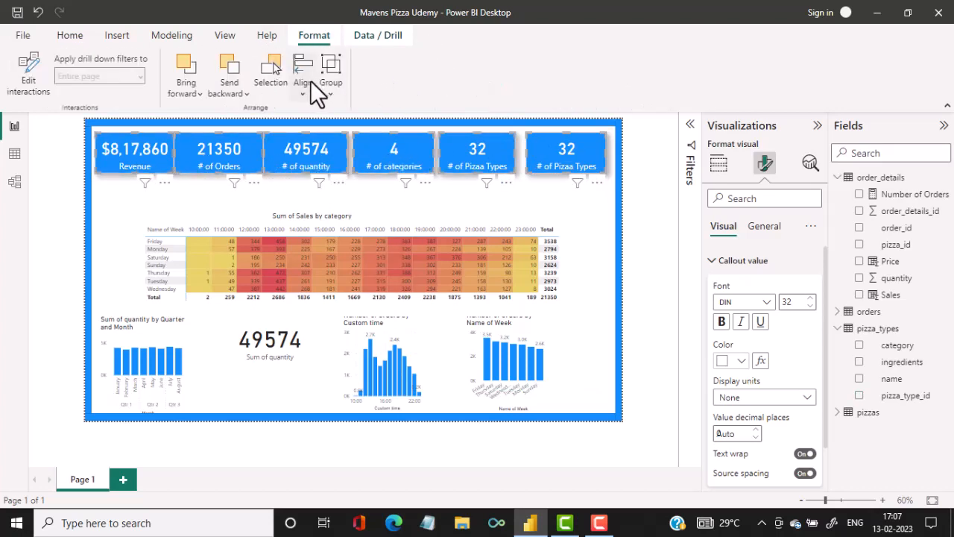
click(296, 83)
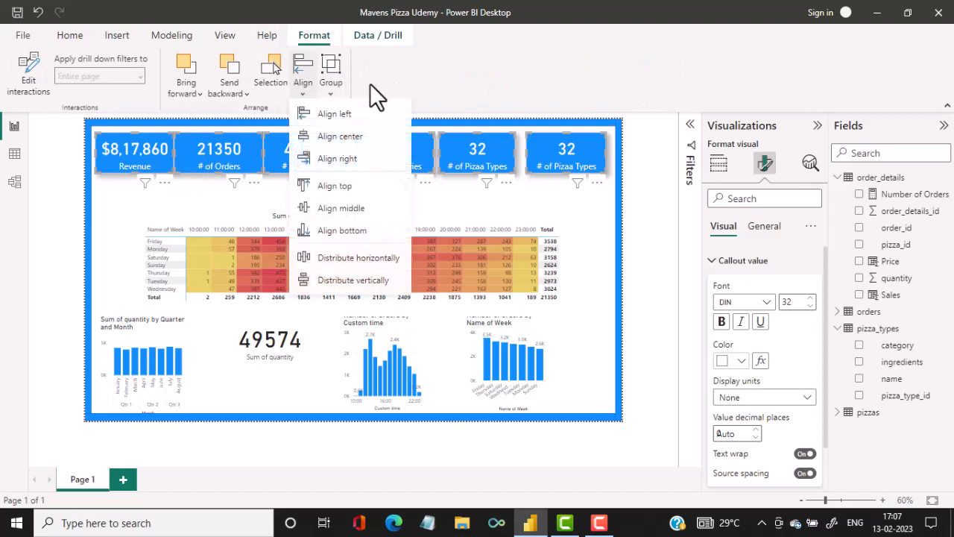
click(349, 257)
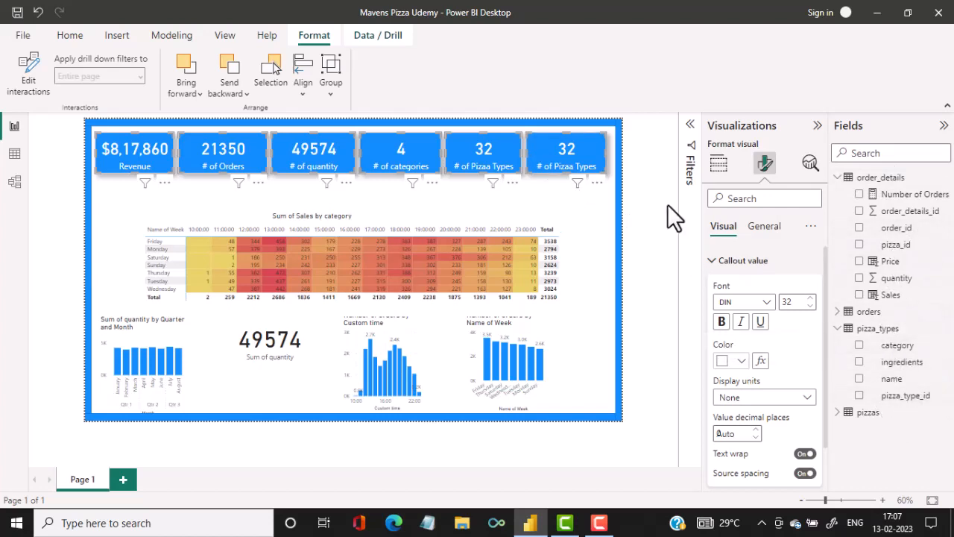
Create a new measure in the order_details table and name it Avg Order Value.
click(67, 38)
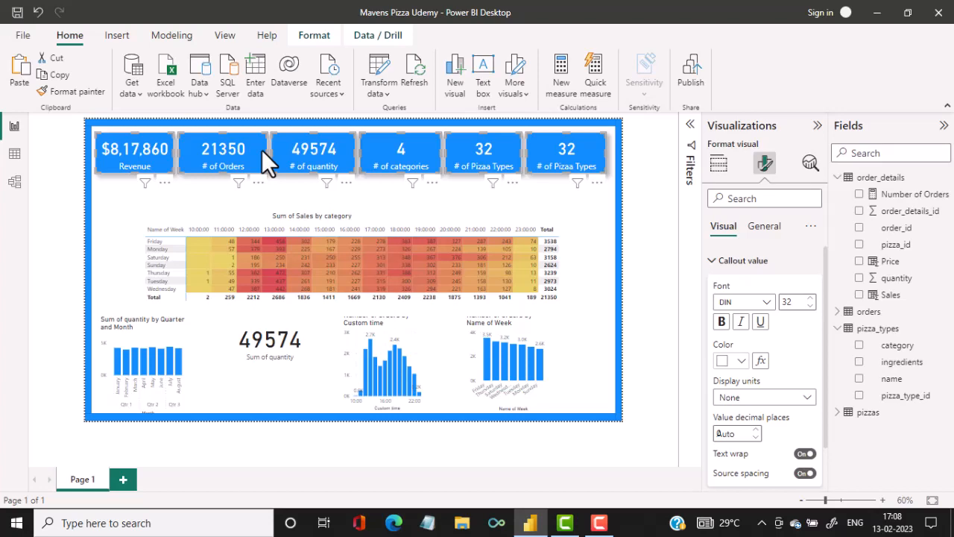
click(557, 82)
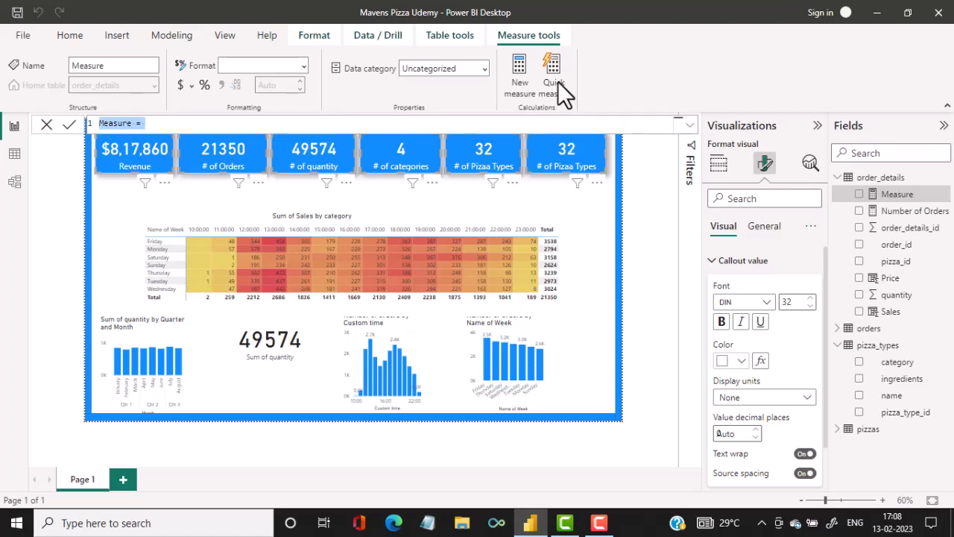
text(A)
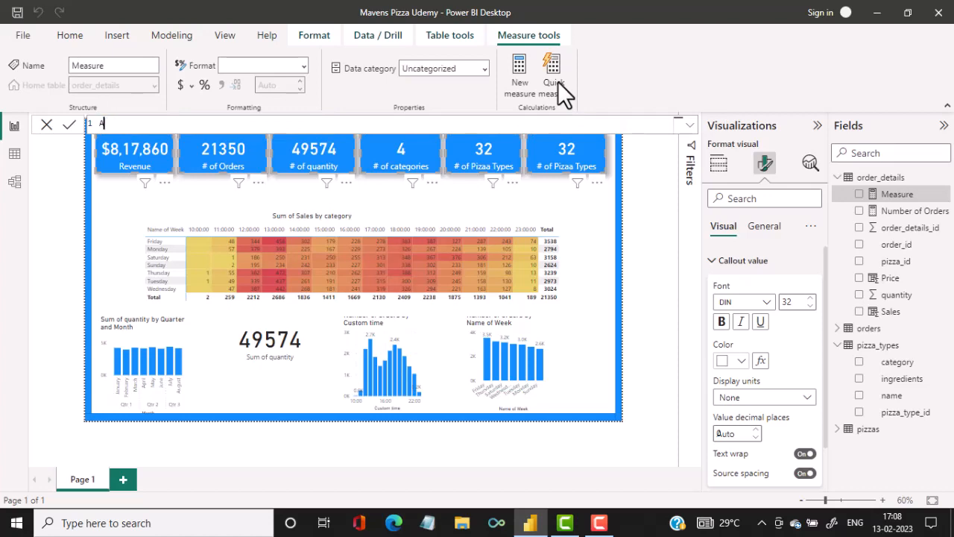
text(vg Order Value =divide)
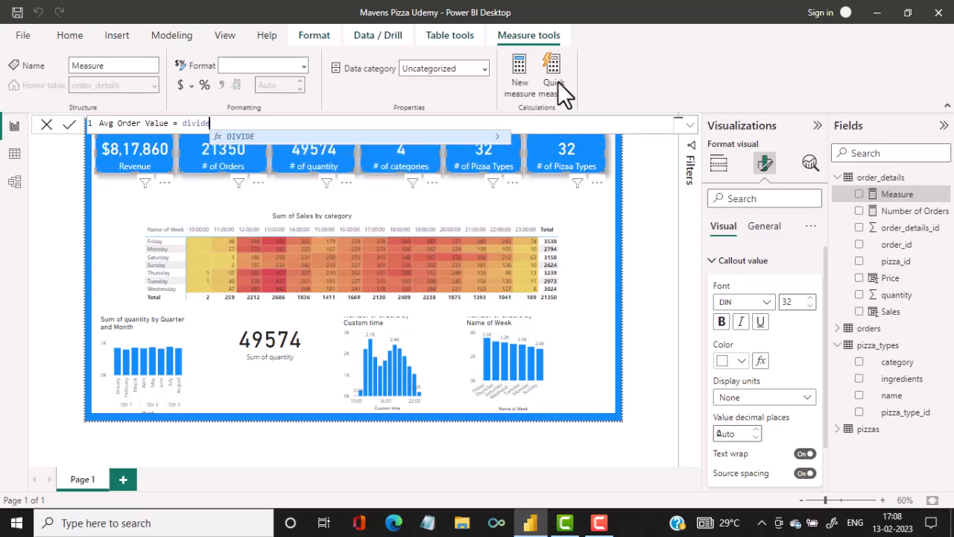
Begin the Avg Order Value formula with a DIVIDE function, using calculate(sum(order_details[Sales])) as the numerator.
key(BackSpace)
key(BackSpace)
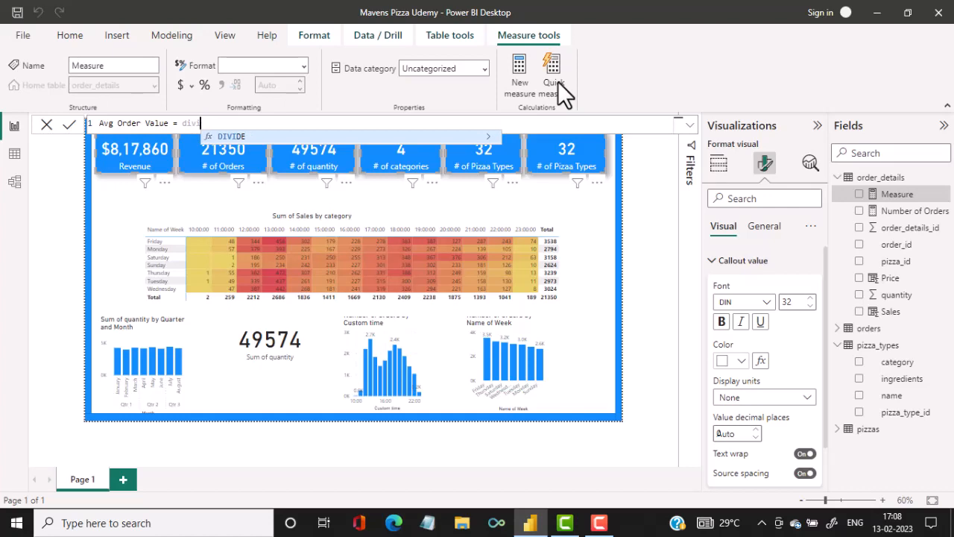
text(de)
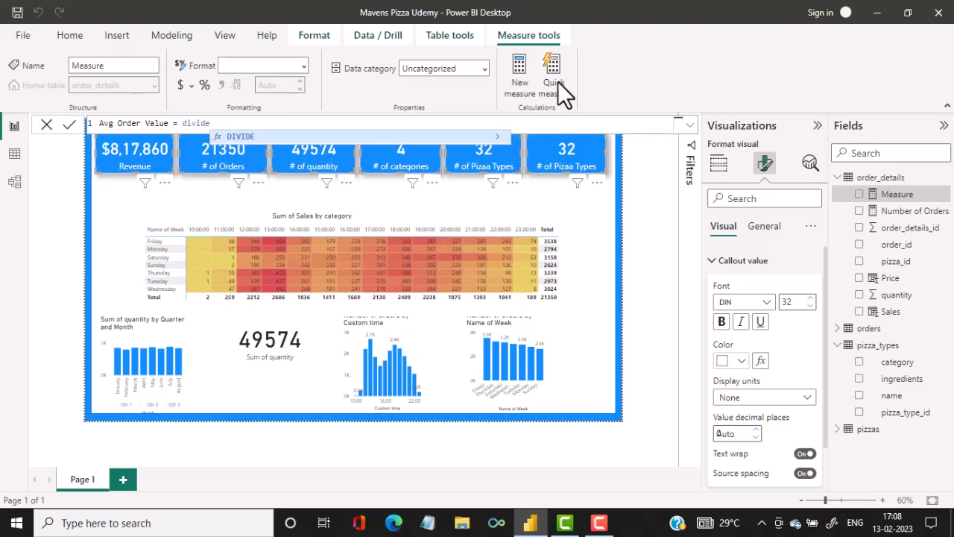
text(()
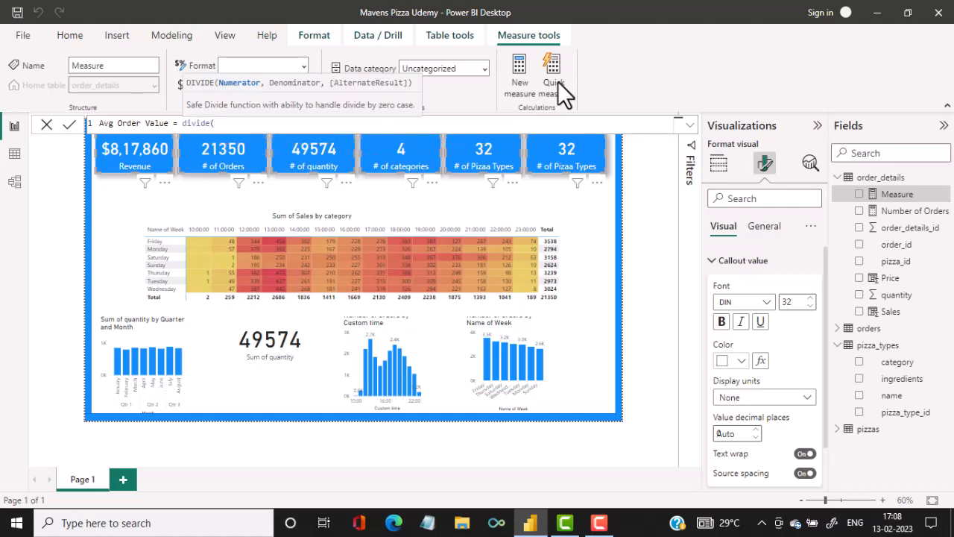
text(ca)
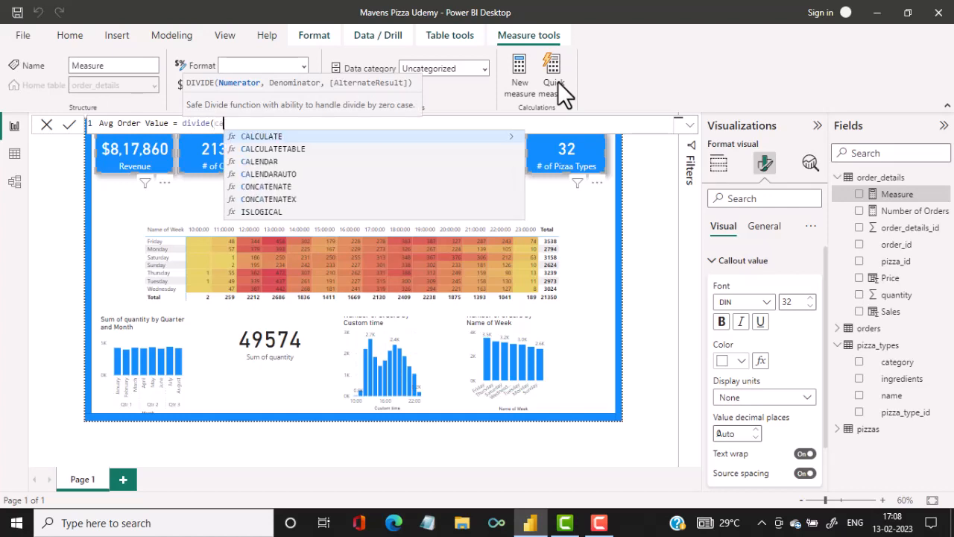
text(lcu)
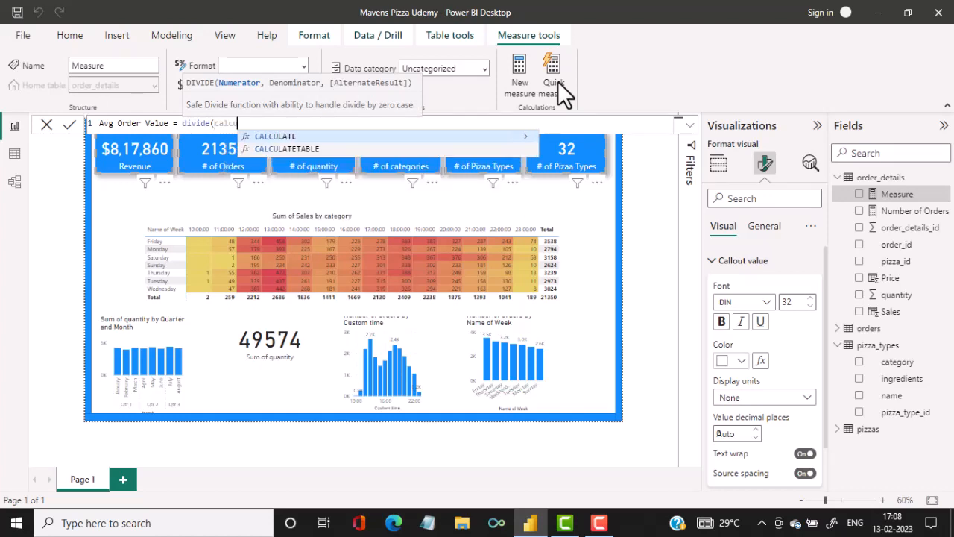
text(late)
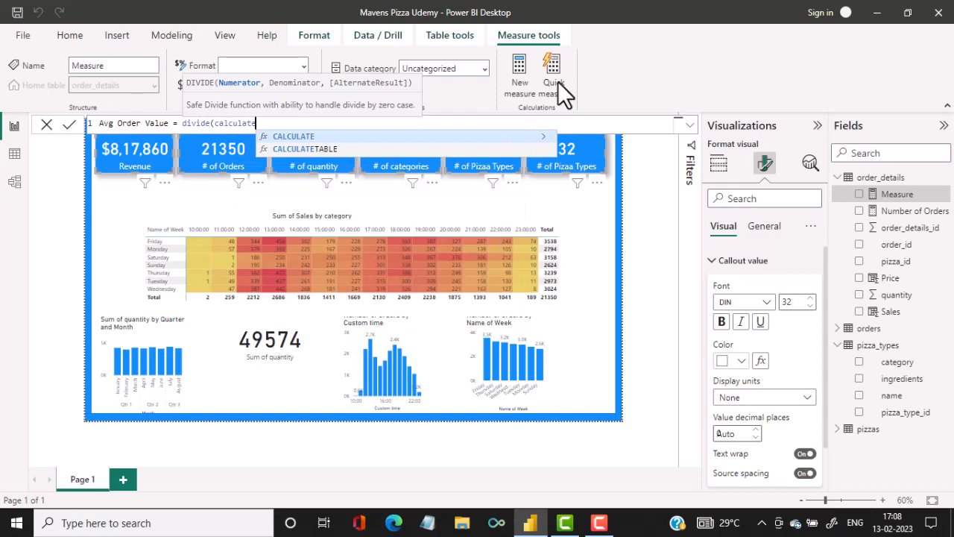
text(()
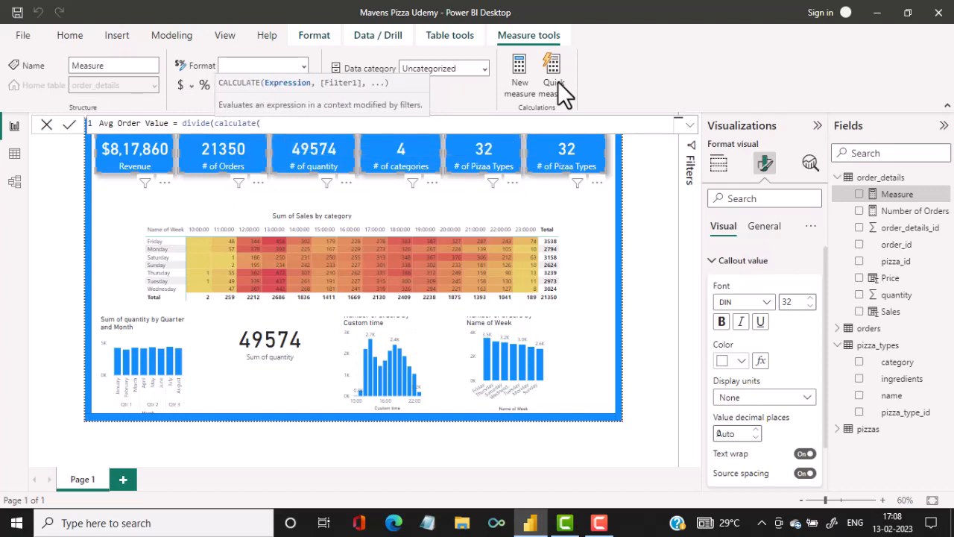
text(su)
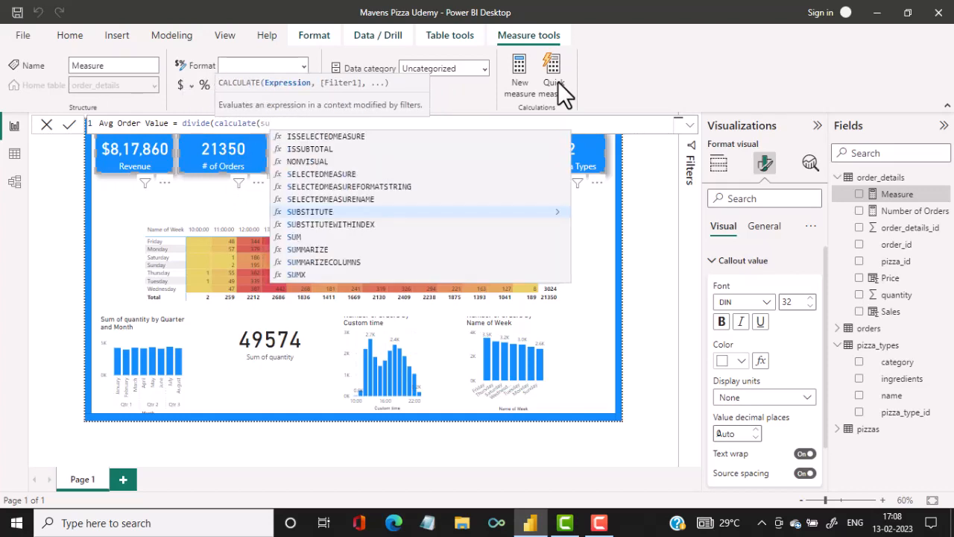
text(m()
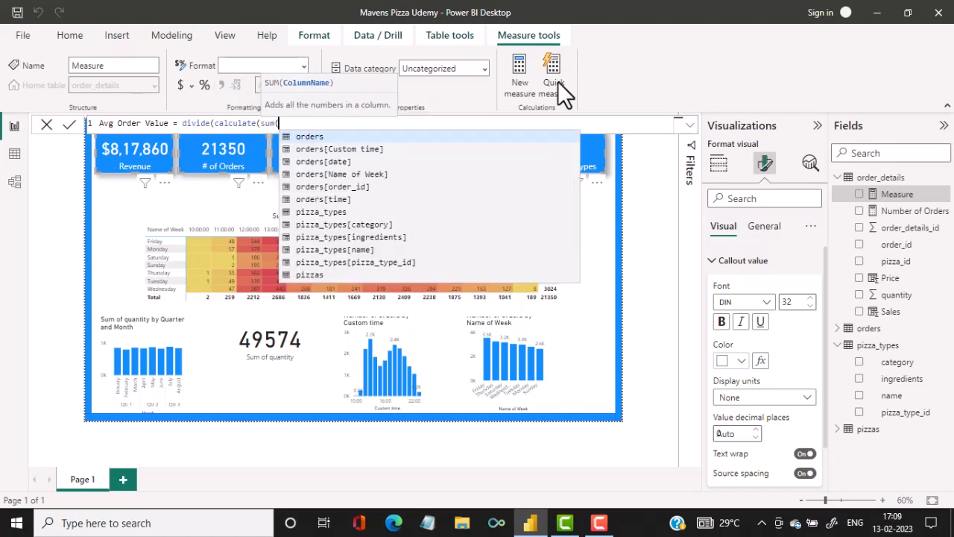
text(sales)
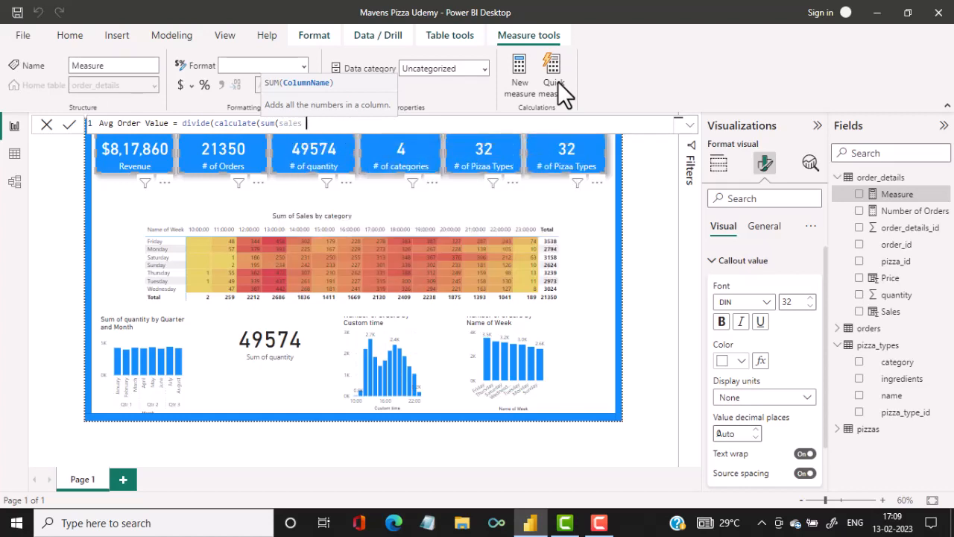
key(BackSpace)
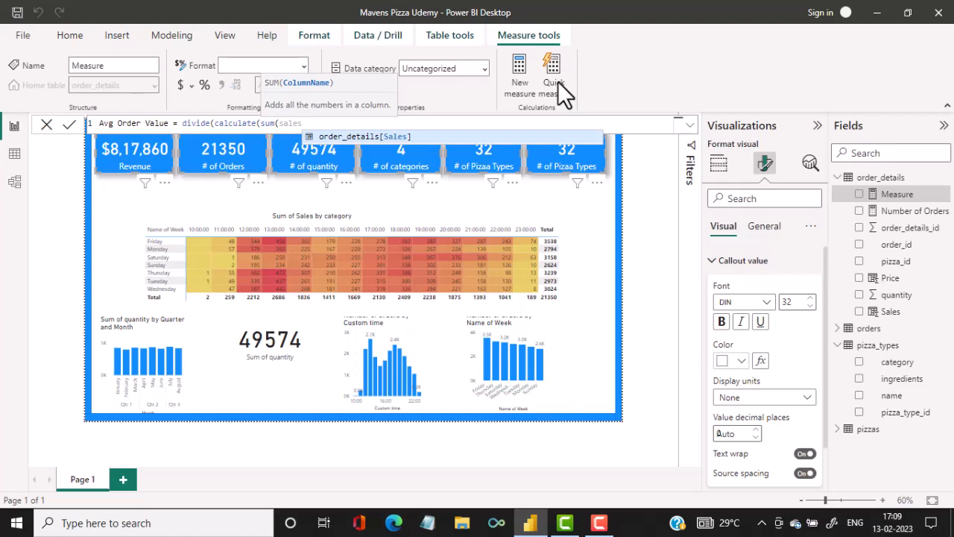
key(Tab)
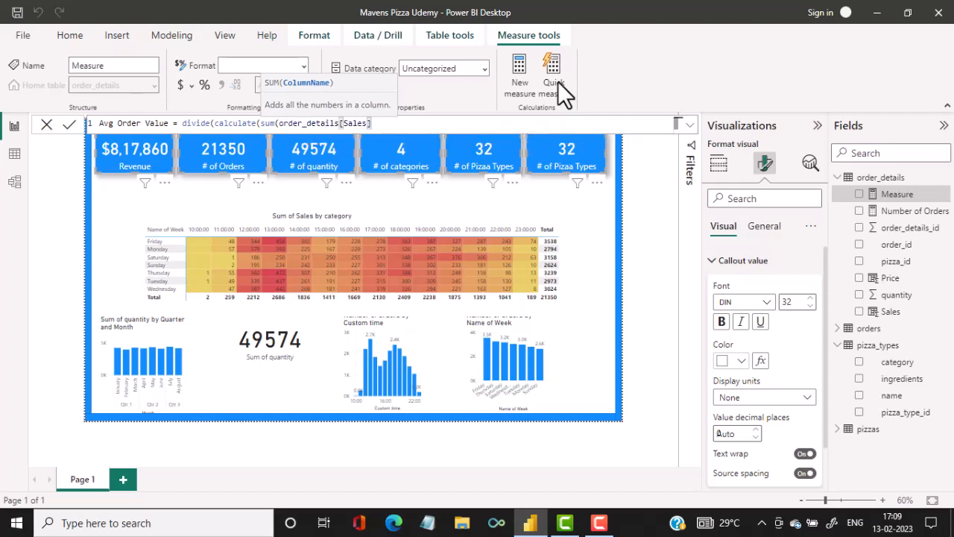
text()))
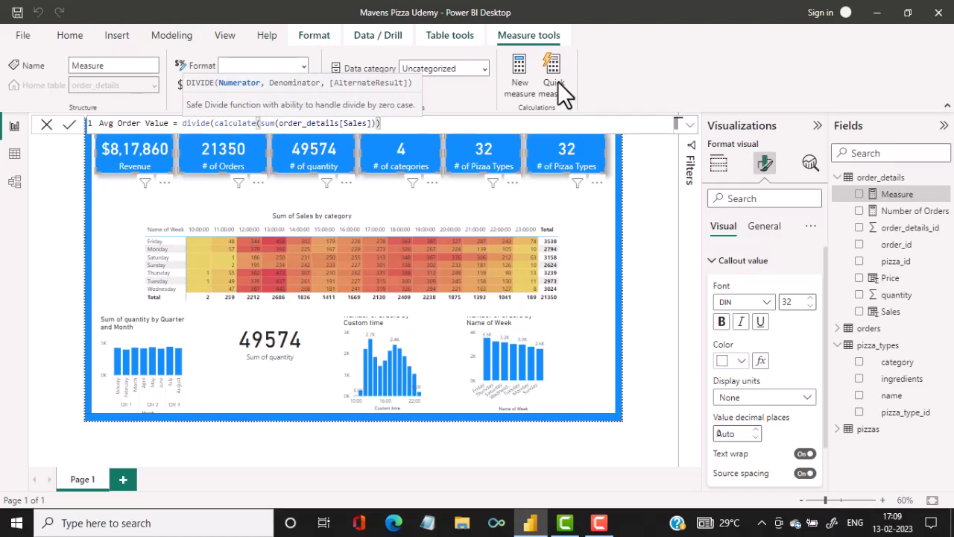
text(,)
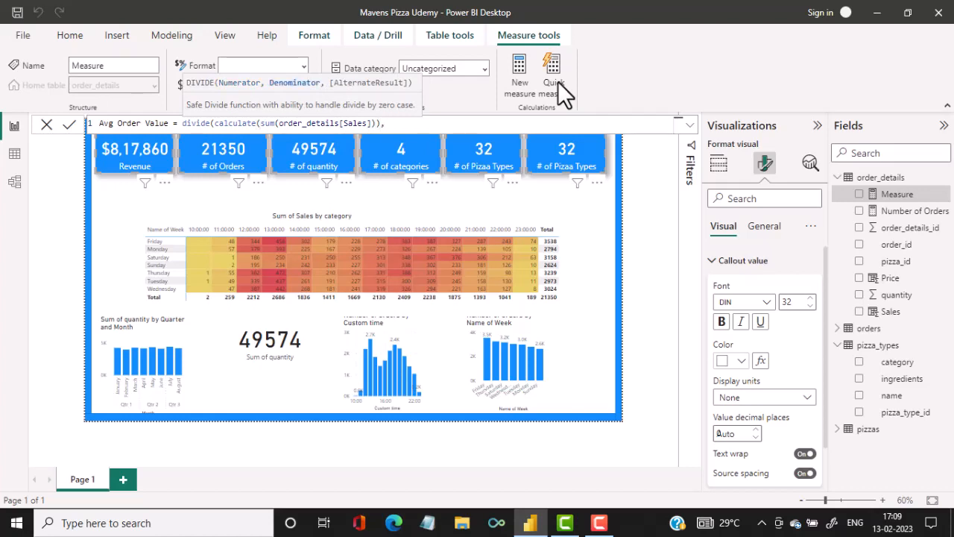
text(number)
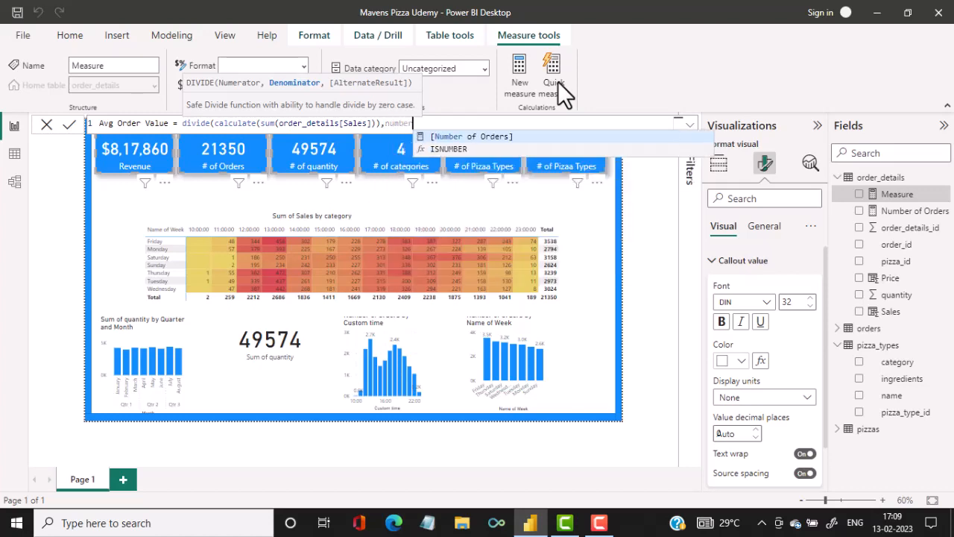
Complete the Avg Order Value formula with [Number of Orders] as denominator and 0 as alternate result, and commit the measure.
key(Tab)
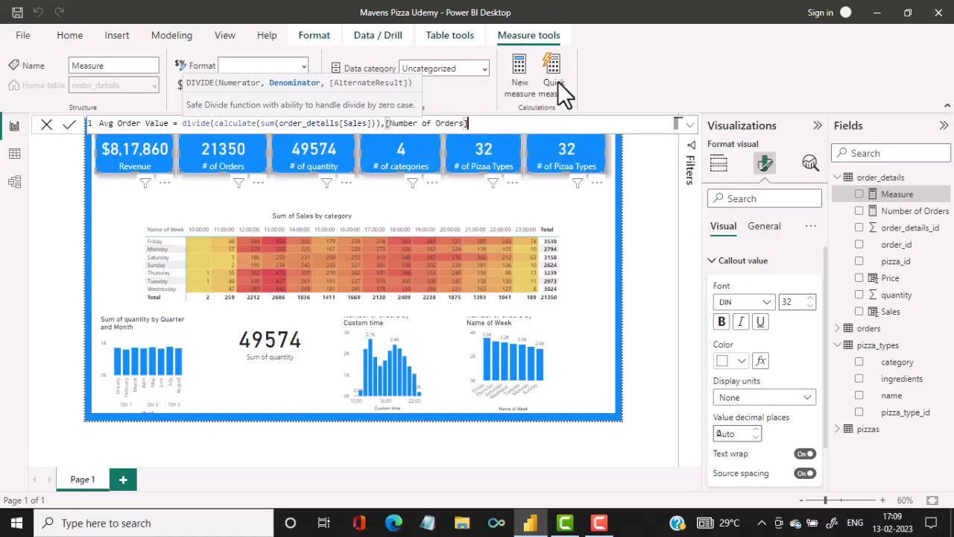
text(,)
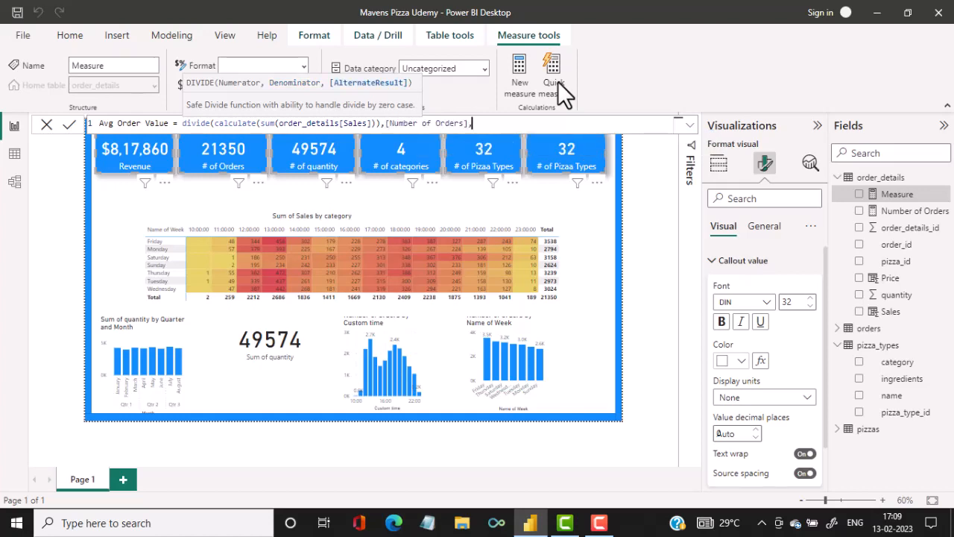
text(0))
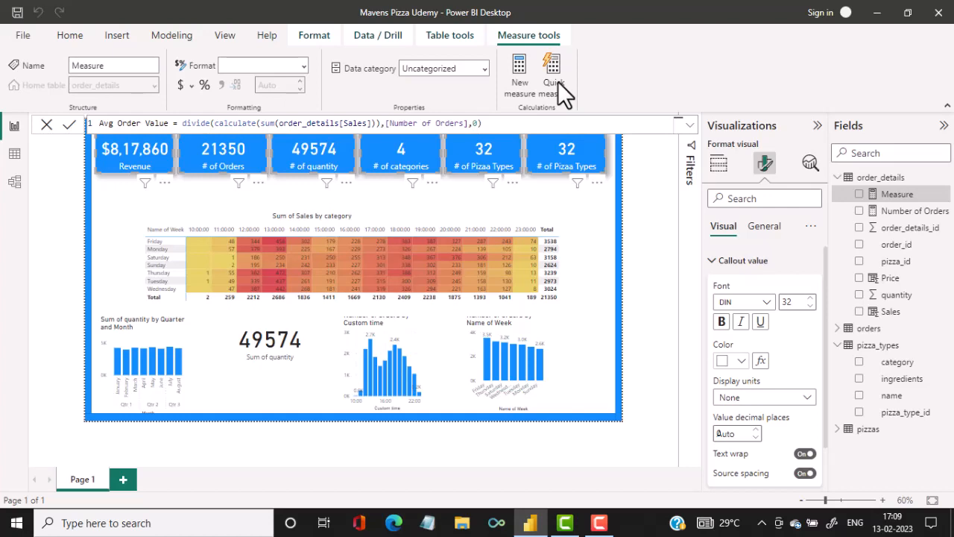
key(Return)
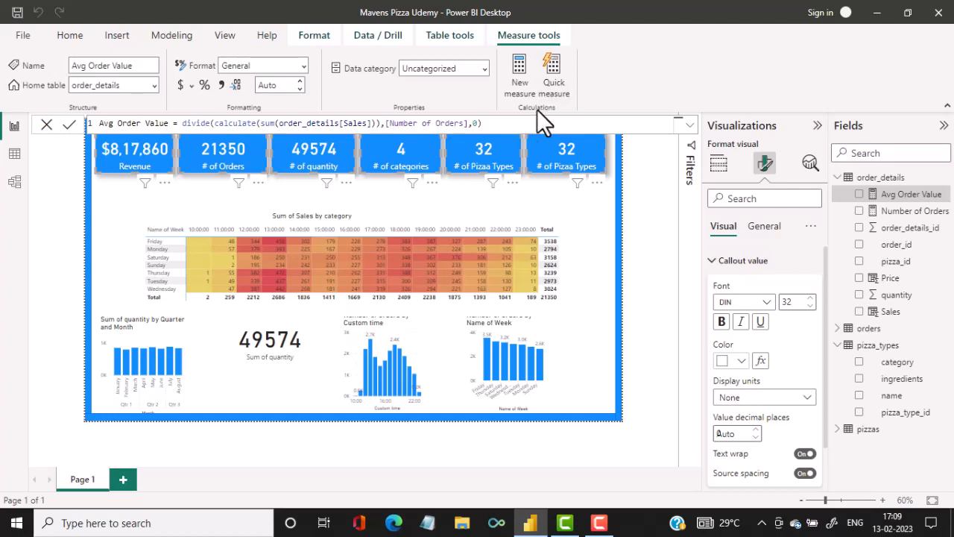
Replace the # of Pizaa Types field in the last KPI card with the Avg Order Value measure.
click(578, 155)
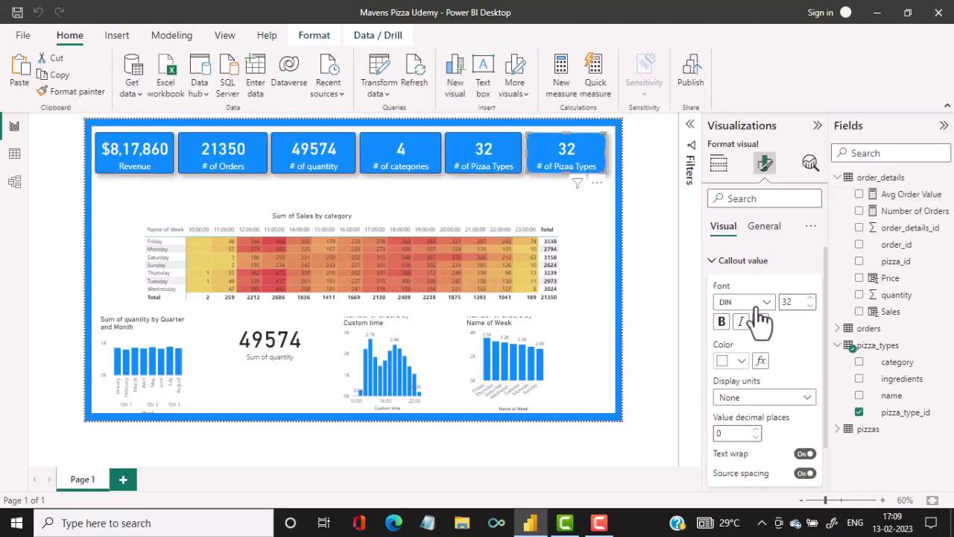
click(720, 164)
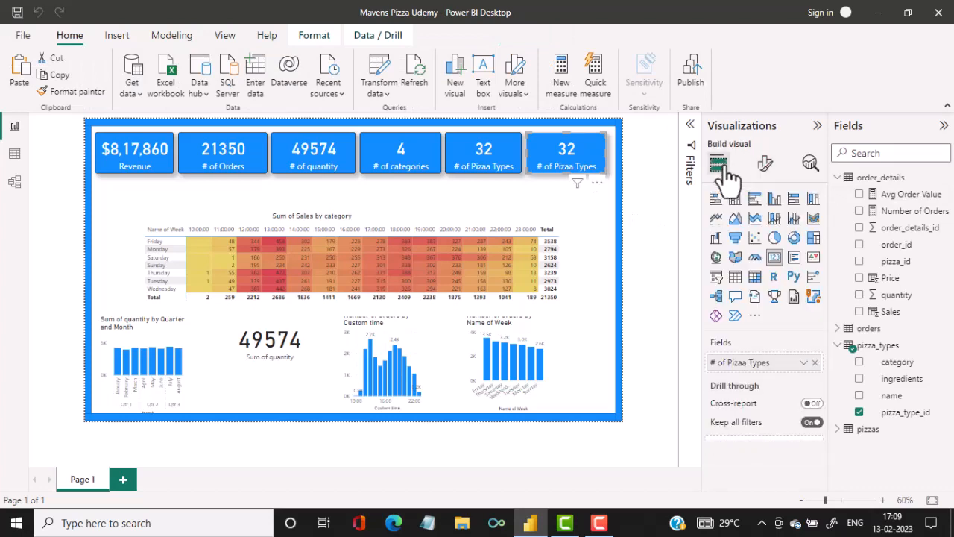
click(815, 363)
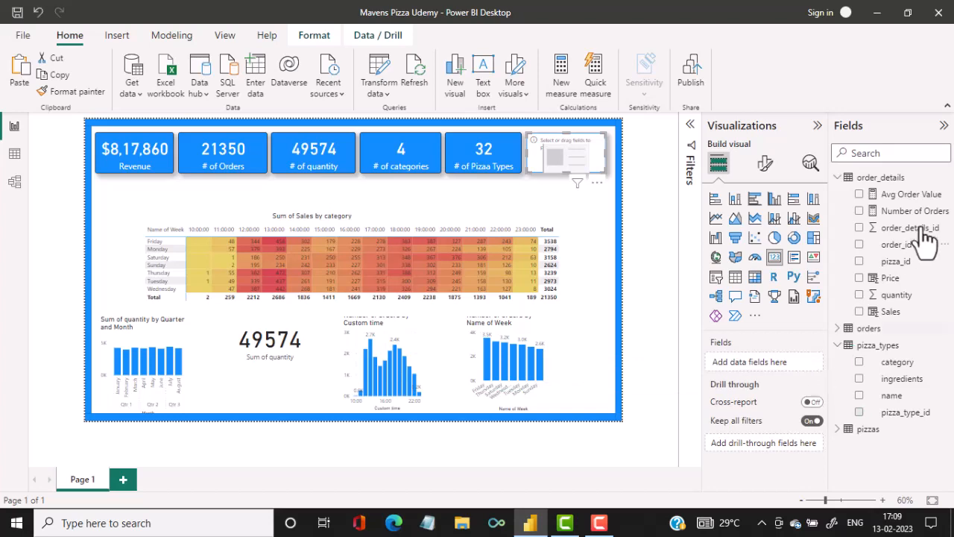
click(860, 194)
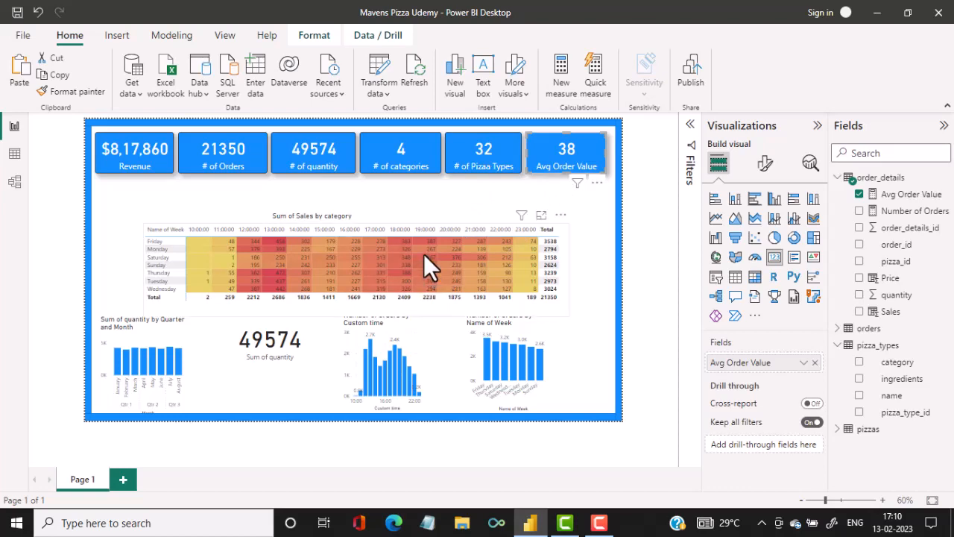
Move the order matrix up directly beneath the KPI cards, centred on the page, and shift the Sum of Sales by category donut toward the right border.
drag(423, 260, 400, 222)
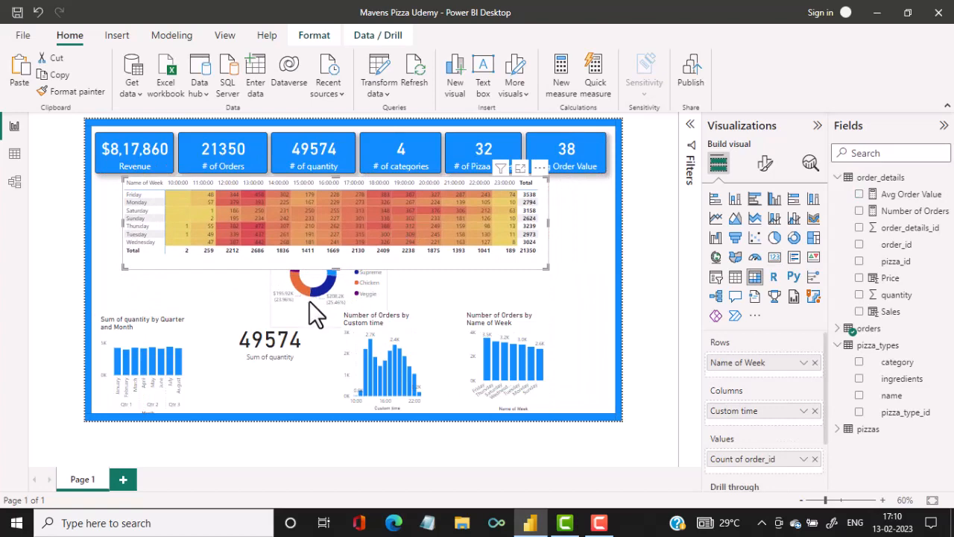
drag(308, 301, 546, 336)
drag(292, 224, 308, 221)
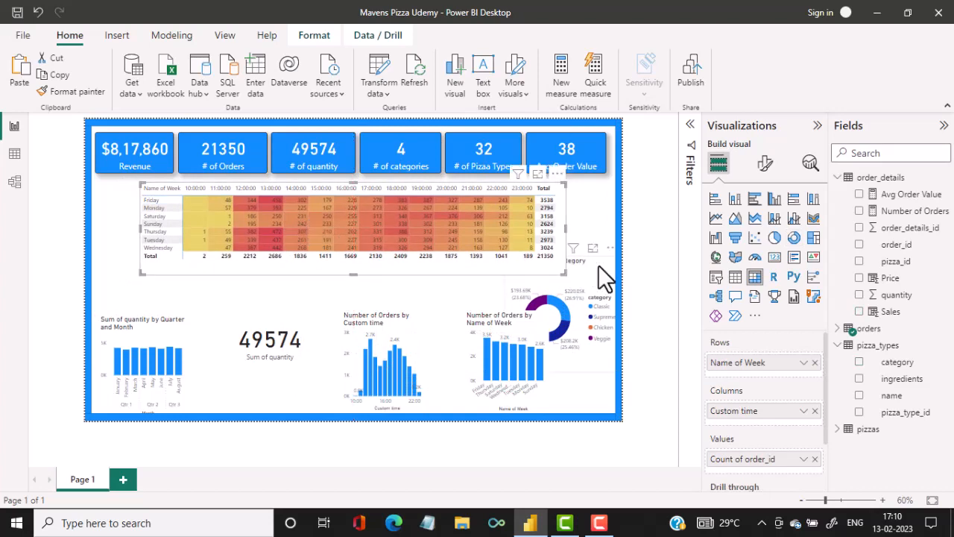
Delete the large Sum of quantity card and move the Number of Orders by Custom time chart into its place.
click(258, 349)
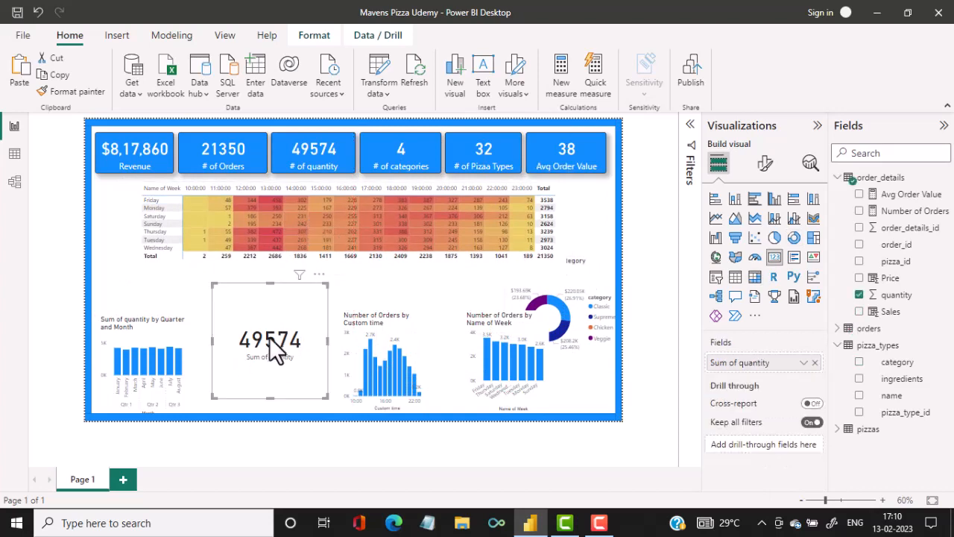
key(Delete)
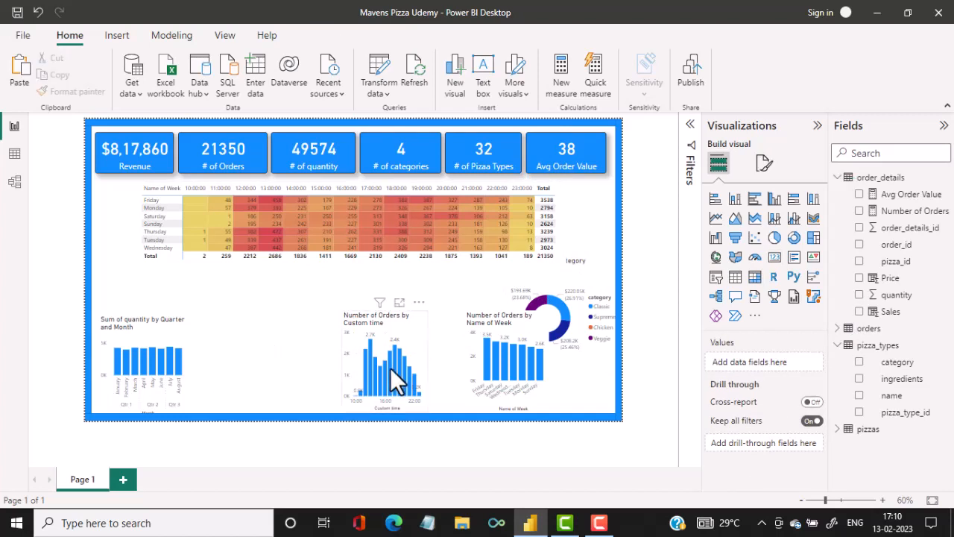
drag(370, 367, 253, 366)
Delete the Number of Orders by Name of Week chart and widen the Number of Orders by Custom time chart slightly.
drag(504, 383, 379, 364)
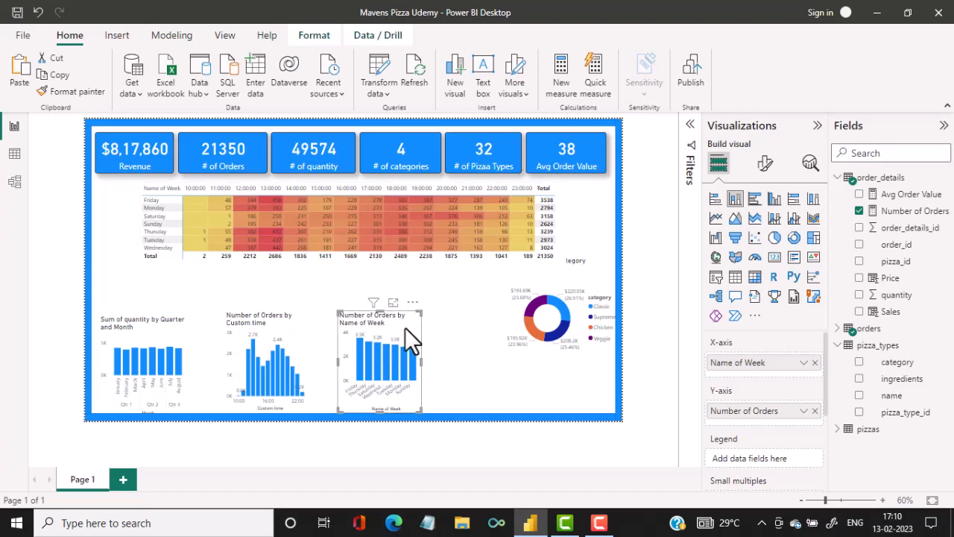
key(Delete)
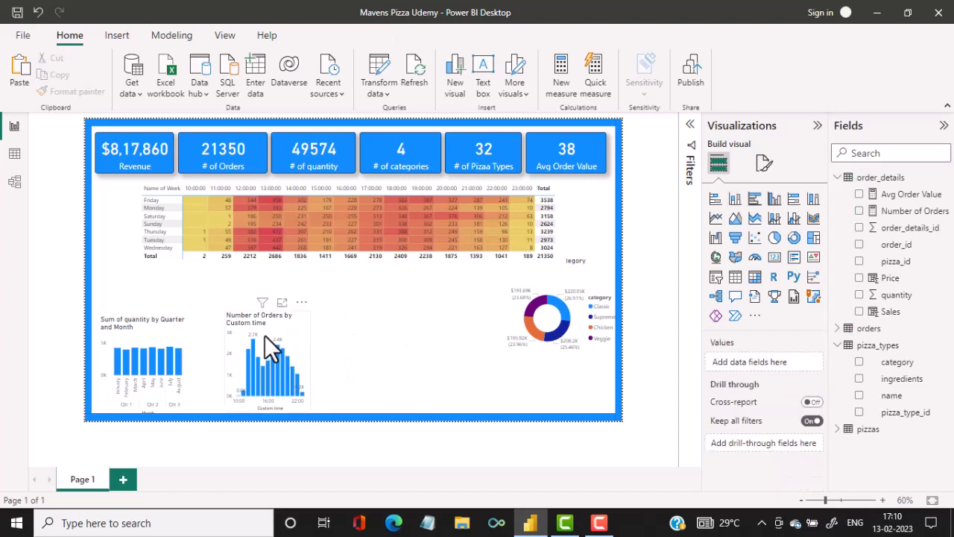
click(290, 322)
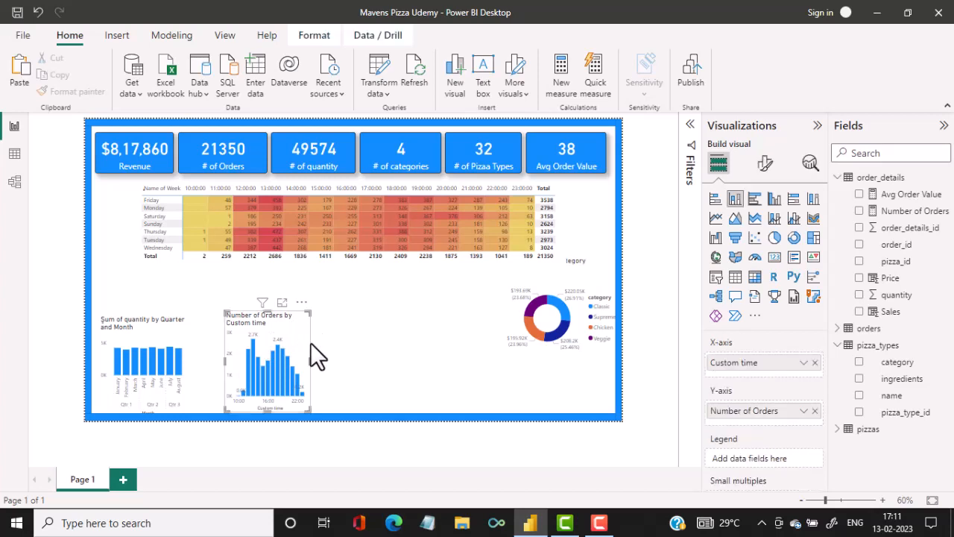
drag(309, 363, 335, 366)
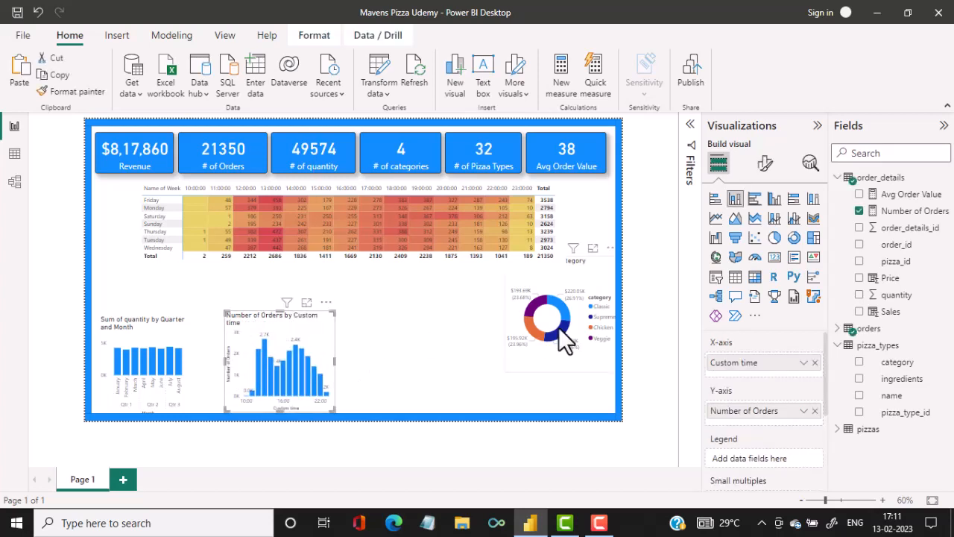
Move the Sum of Sales by category donut into the lower row beside the Custom time chart and reduce its height slightly.
click(563, 326)
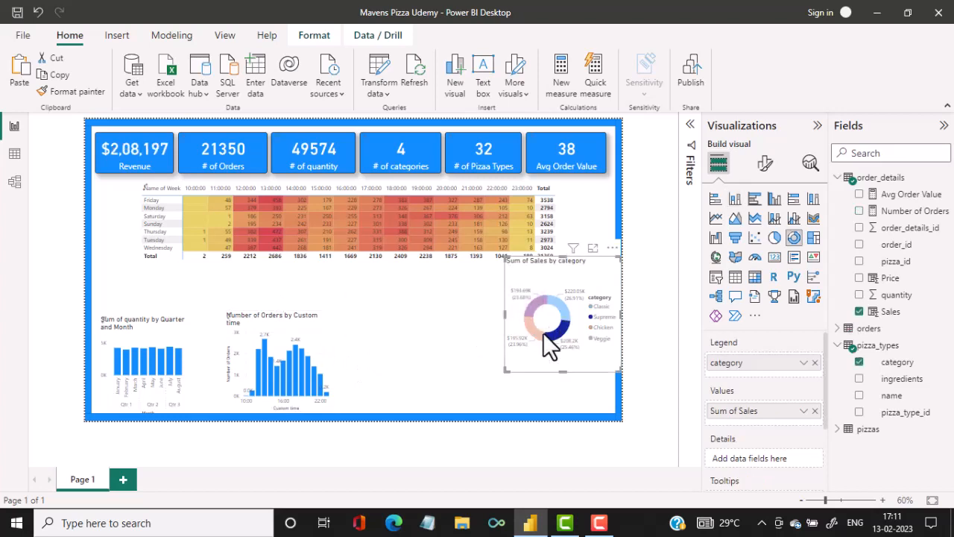
drag(542, 333, 436, 351)
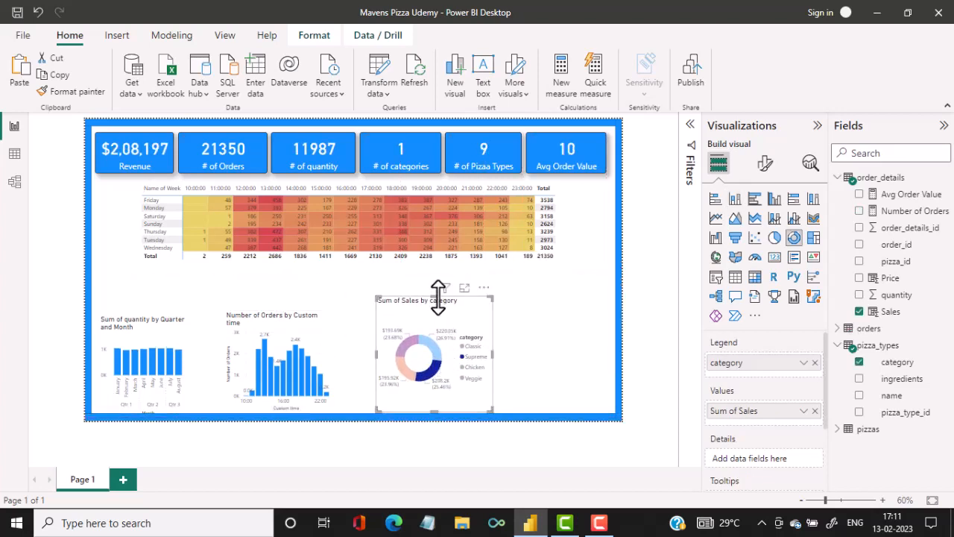
drag(438, 298, 435, 307)
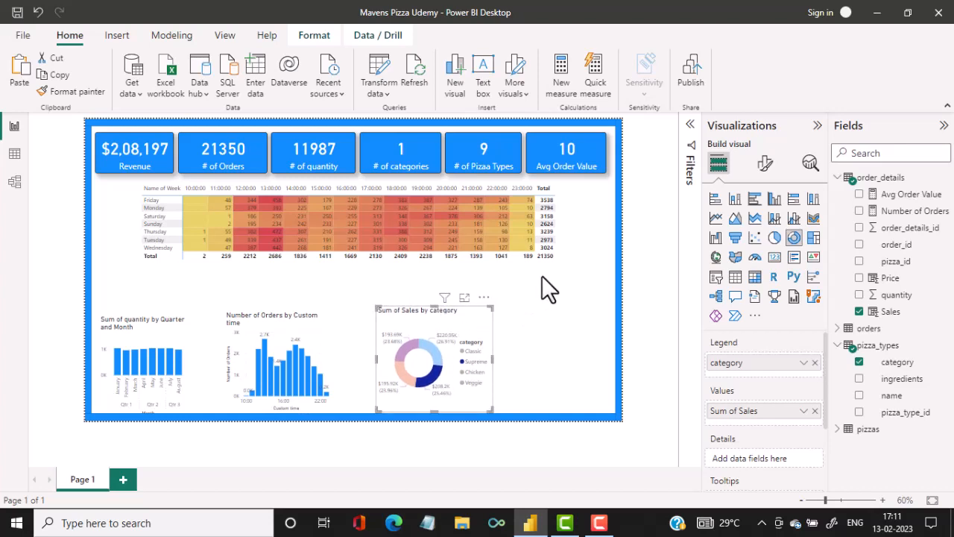
Delete the Sum of quantity by Quarter and Month chart from the lower row.
click(410, 160)
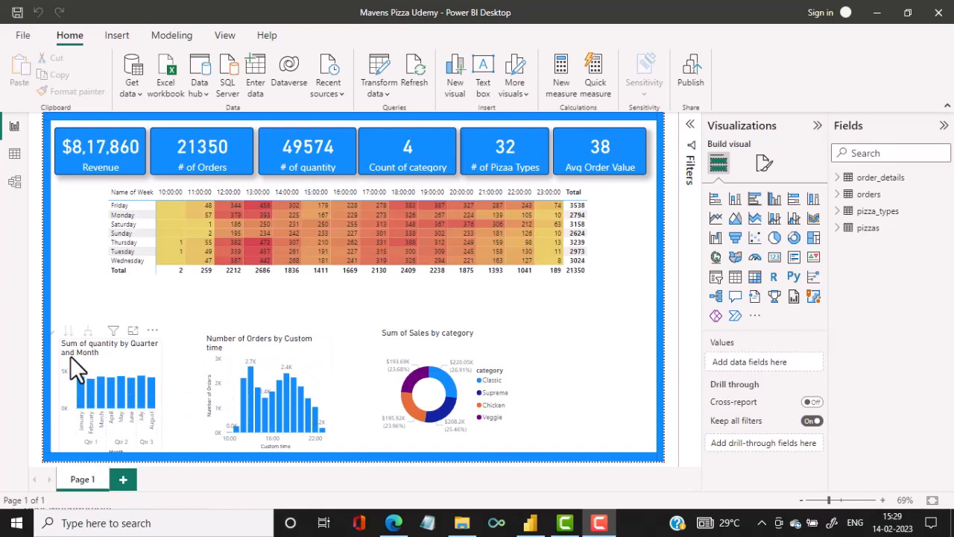
click(132, 362)
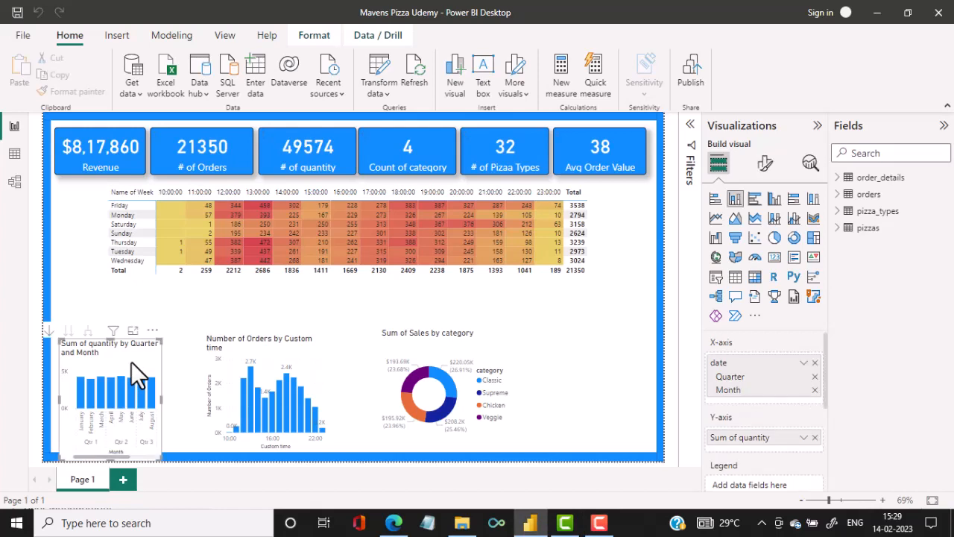
key(Delete)
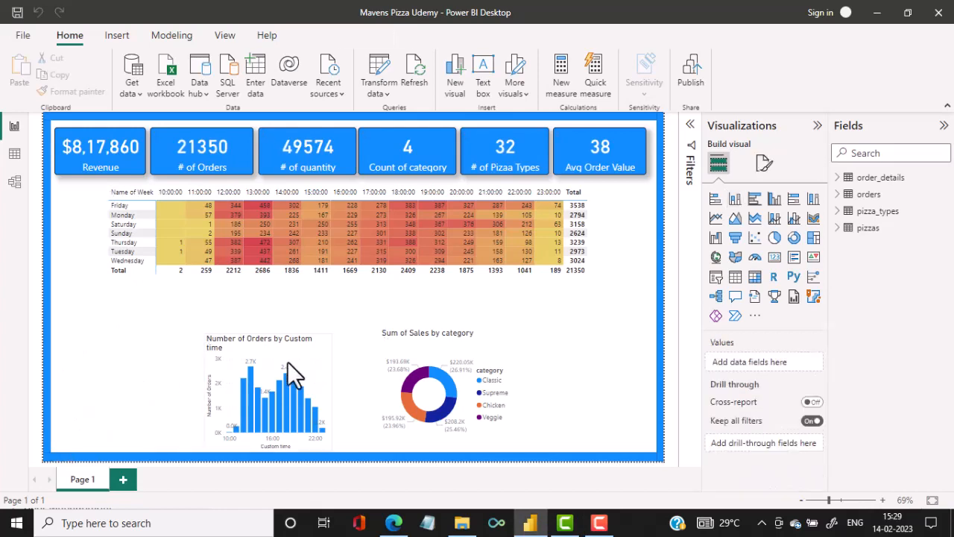
Move the Number of Orders by Custom time chart into the lower-left corner of the page, widen it, and place the Sum of Sales by category donut beside it.
drag(290, 356, 145, 349)
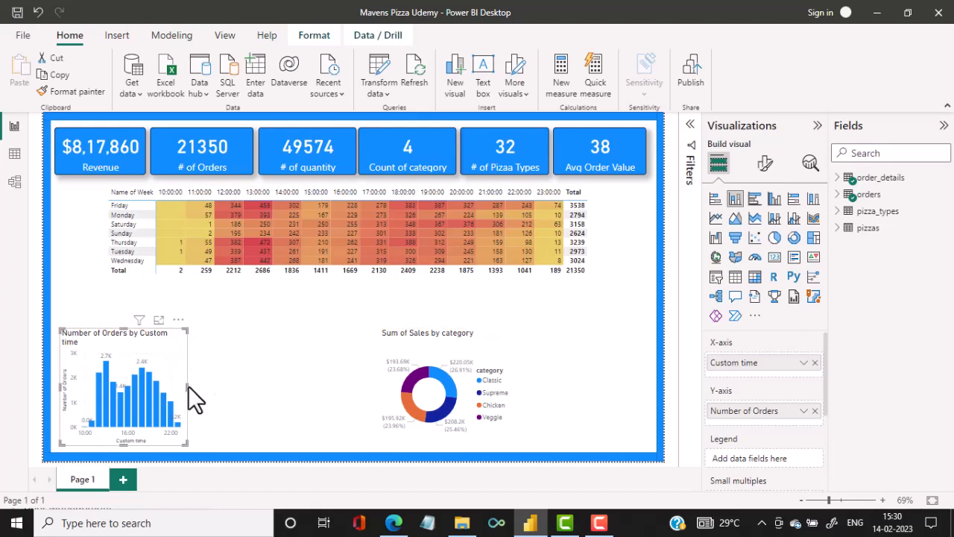
drag(191, 384, 221, 381)
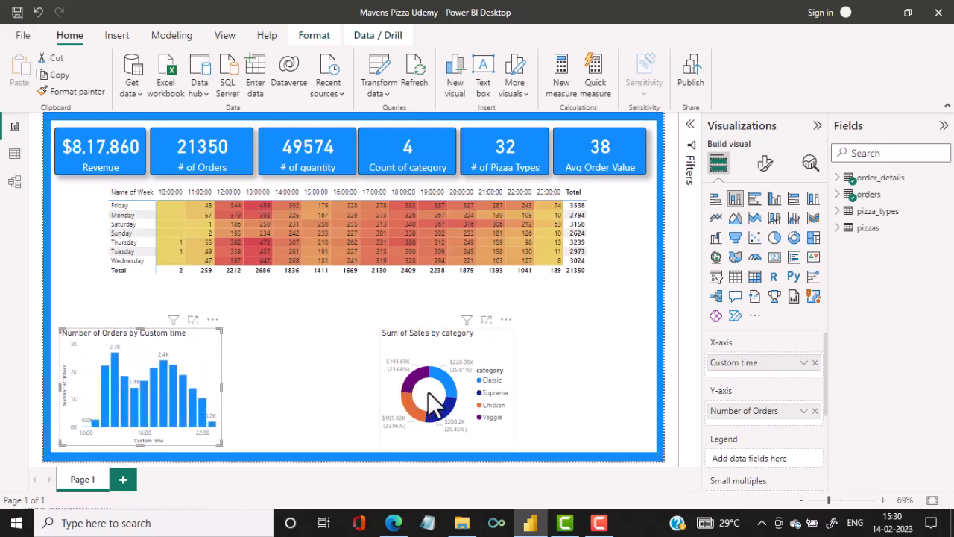
drag(413, 390, 298, 400)
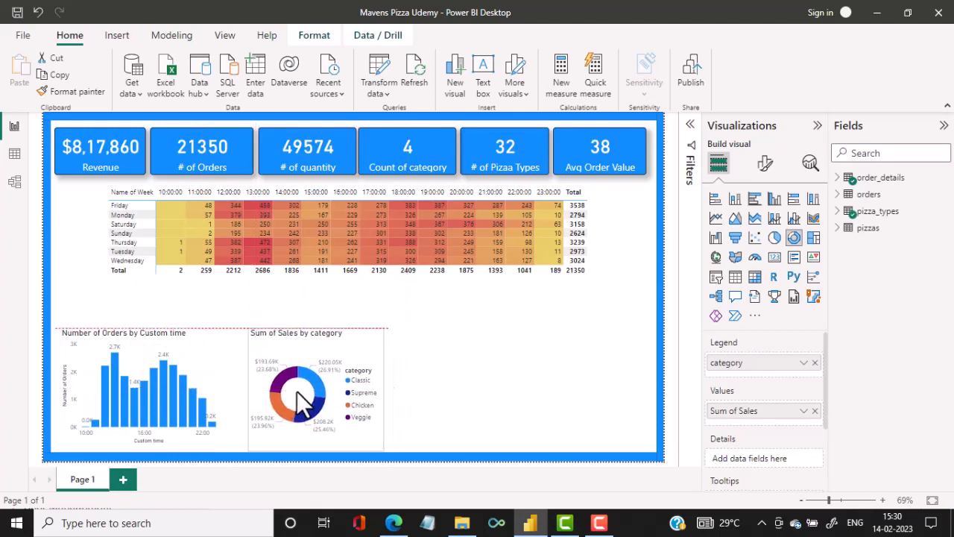
drag(295, 392, 295, 398)
click(472, 362)
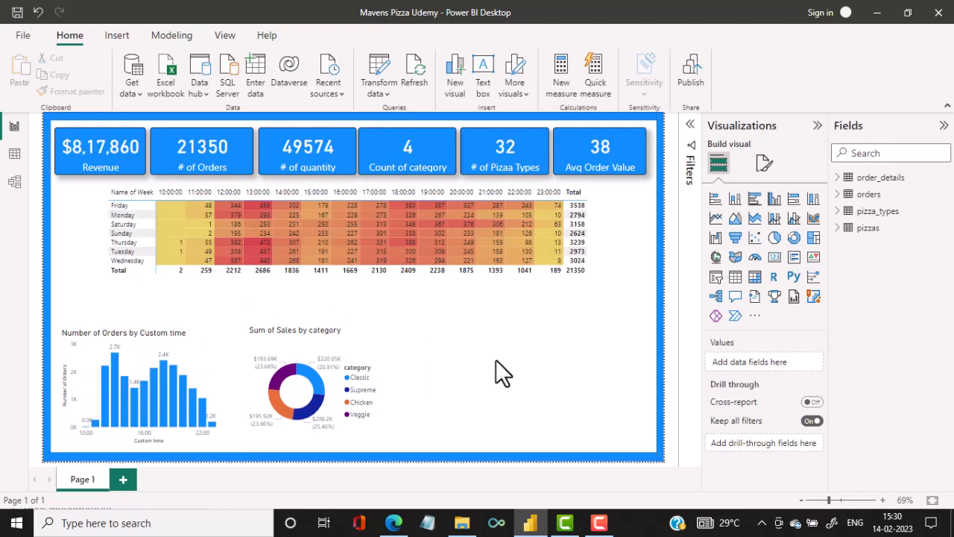
Add a table visual beside the donut showing name from pizza_types and Sales from order_details.
click(737, 281)
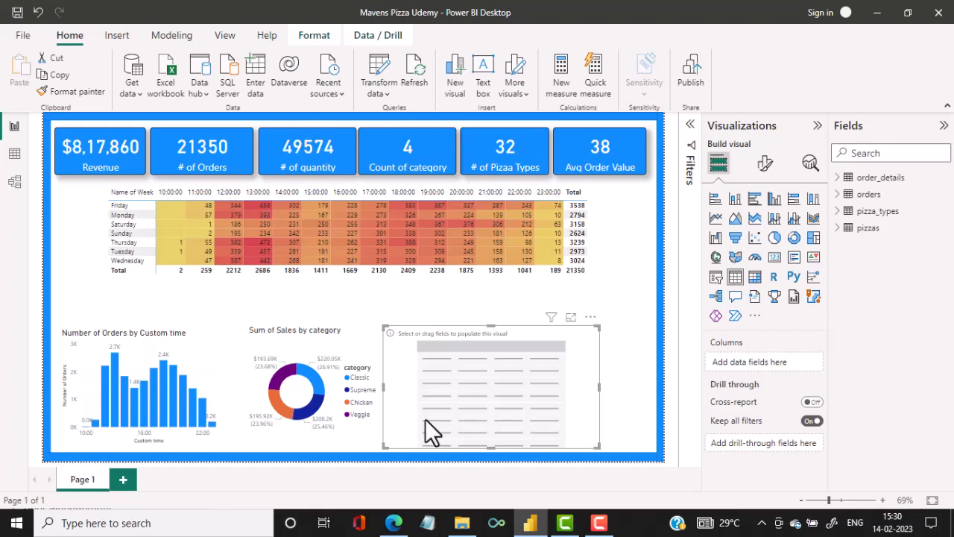
click(838, 228)
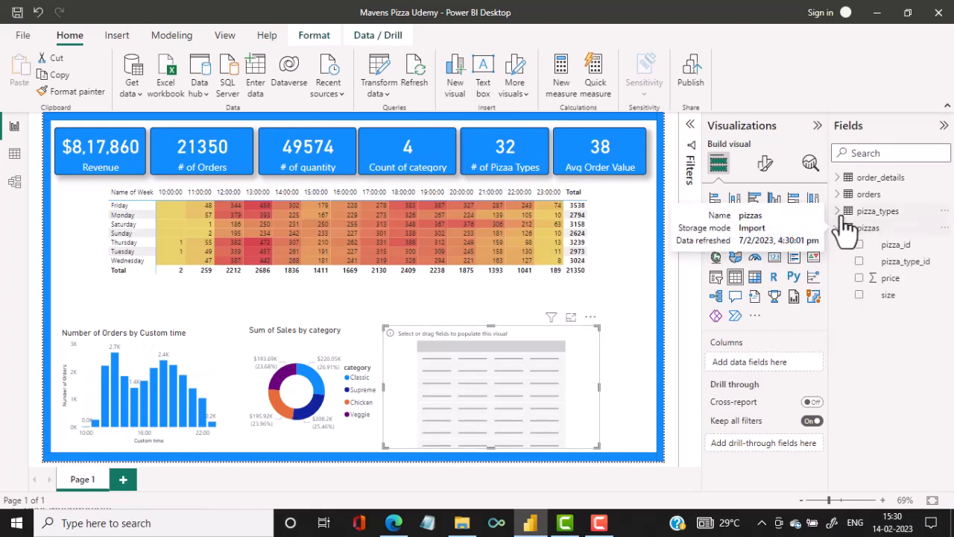
click(838, 211)
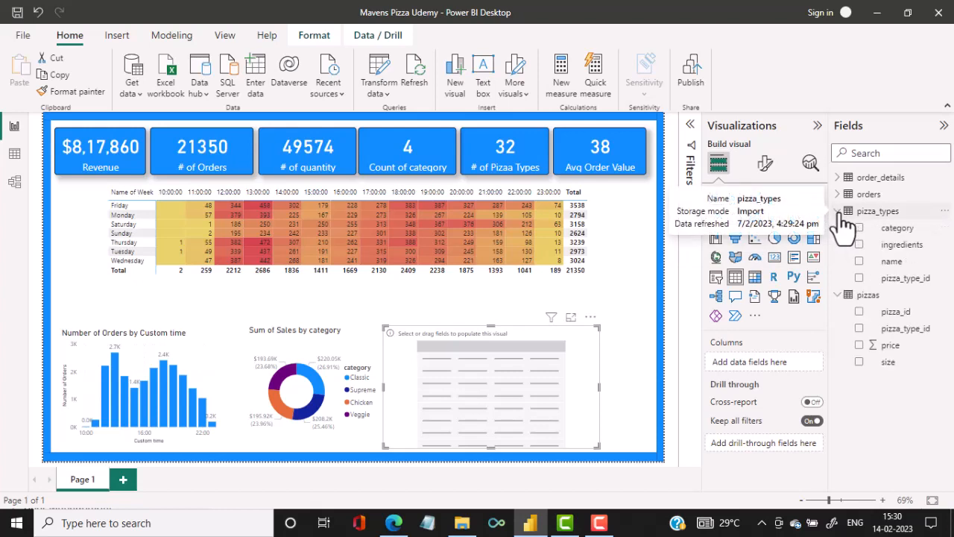
click(859, 261)
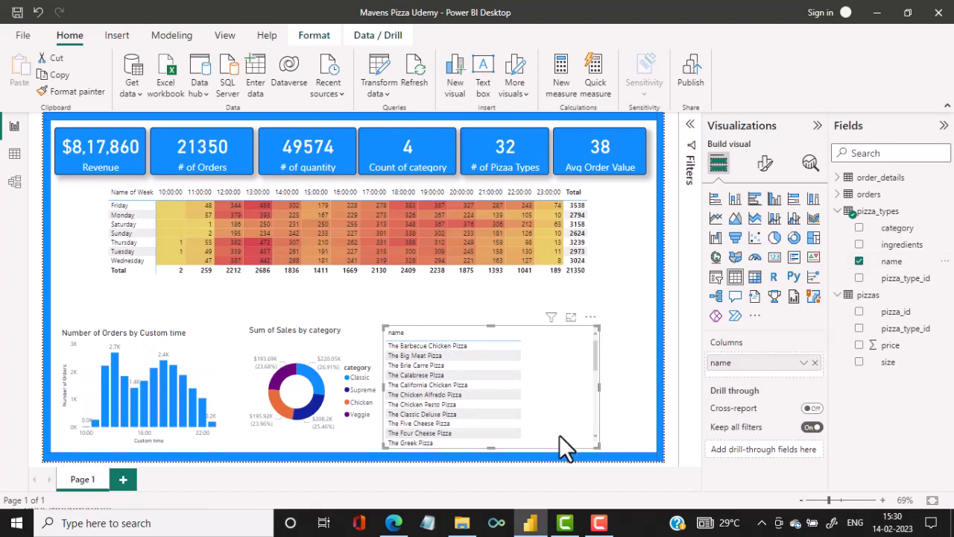
click(840, 178)
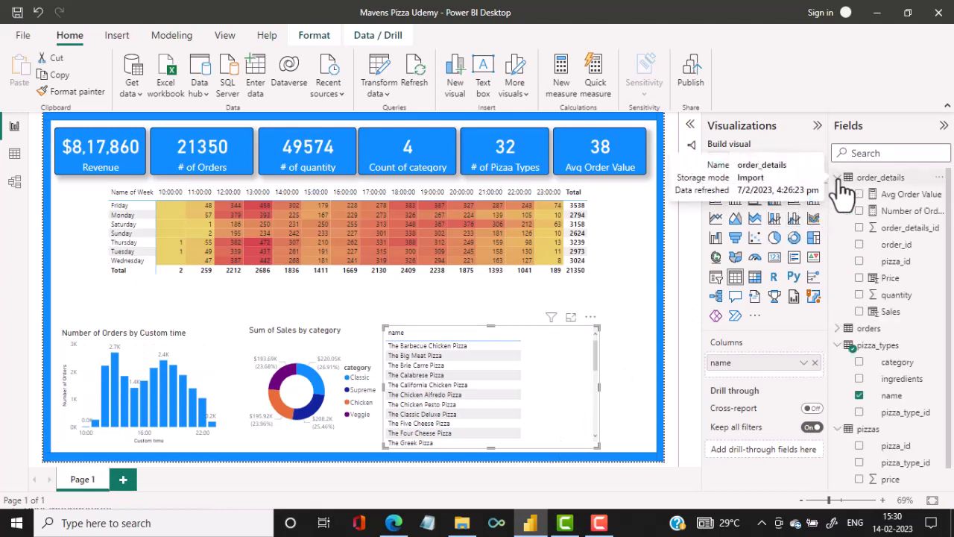
click(860, 314)
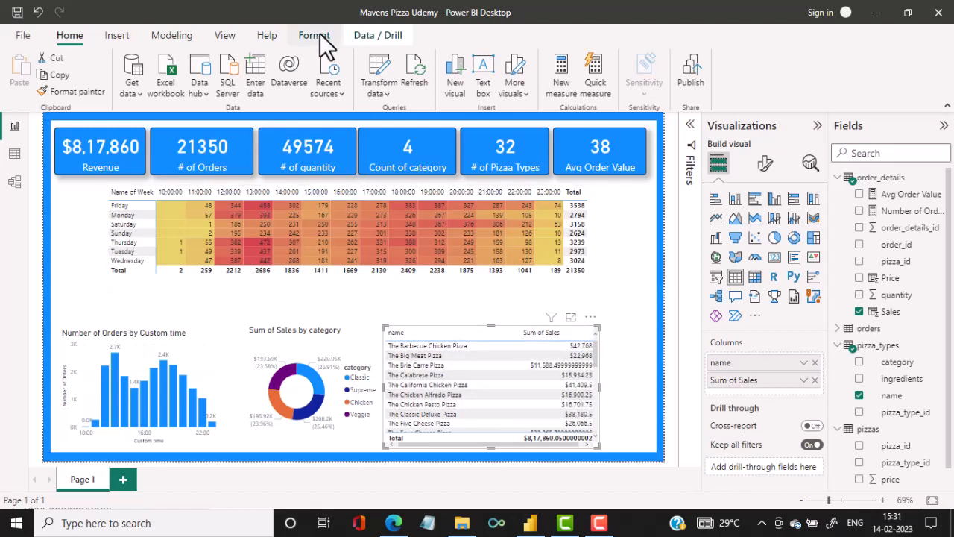
click(891, 314)
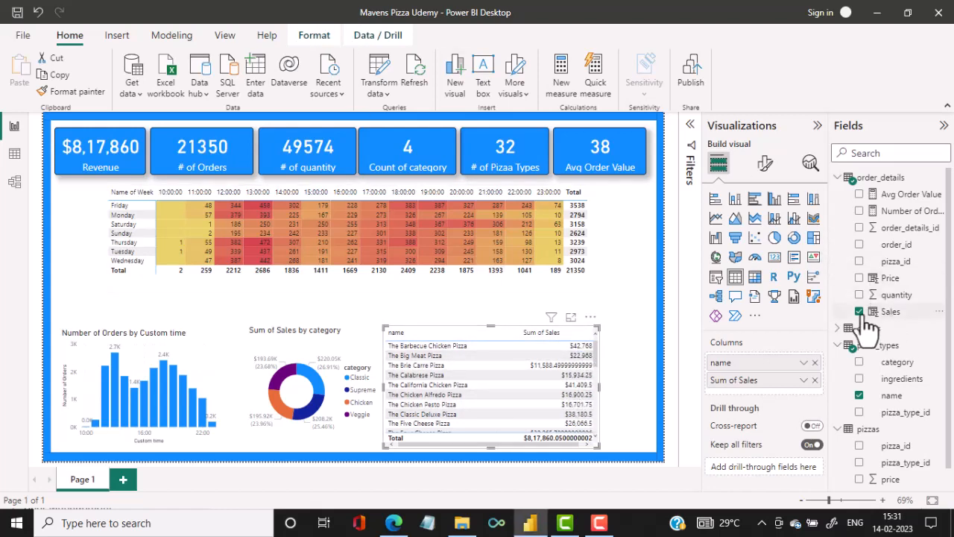
click(317, 37)
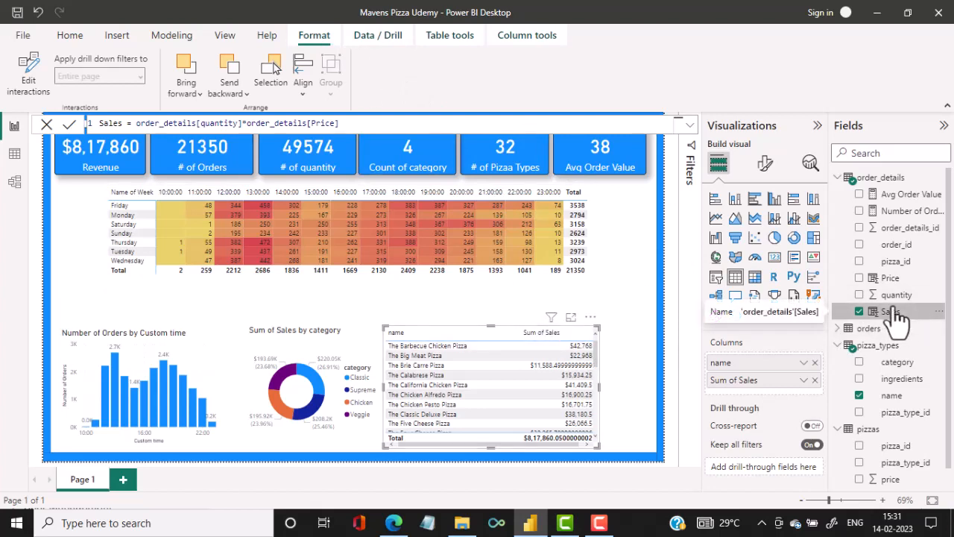
click(564, 402)
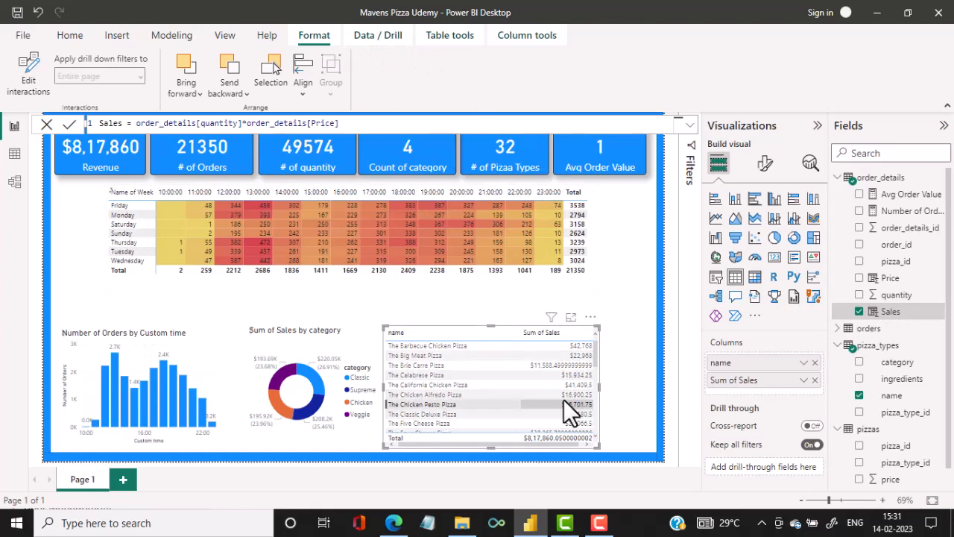
click(633, 299)
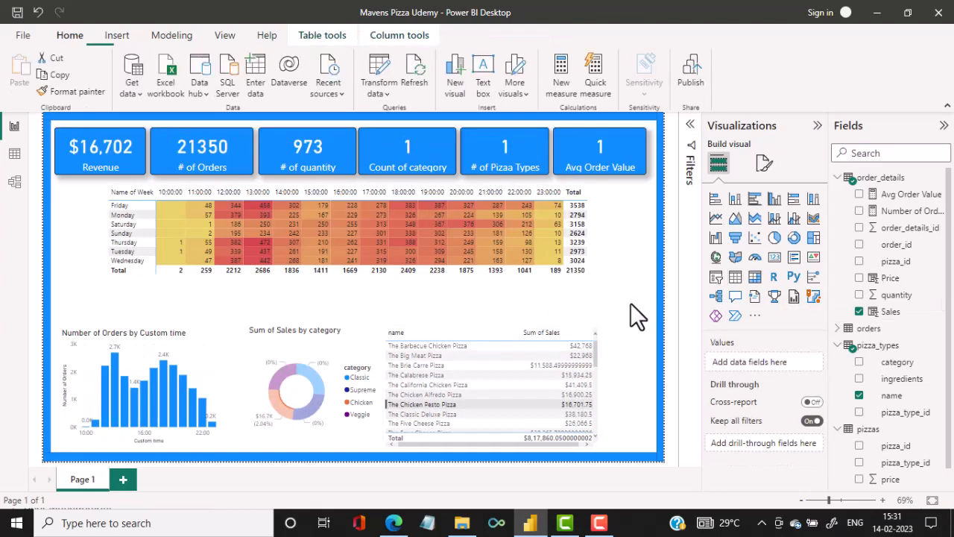
click(578, 356)
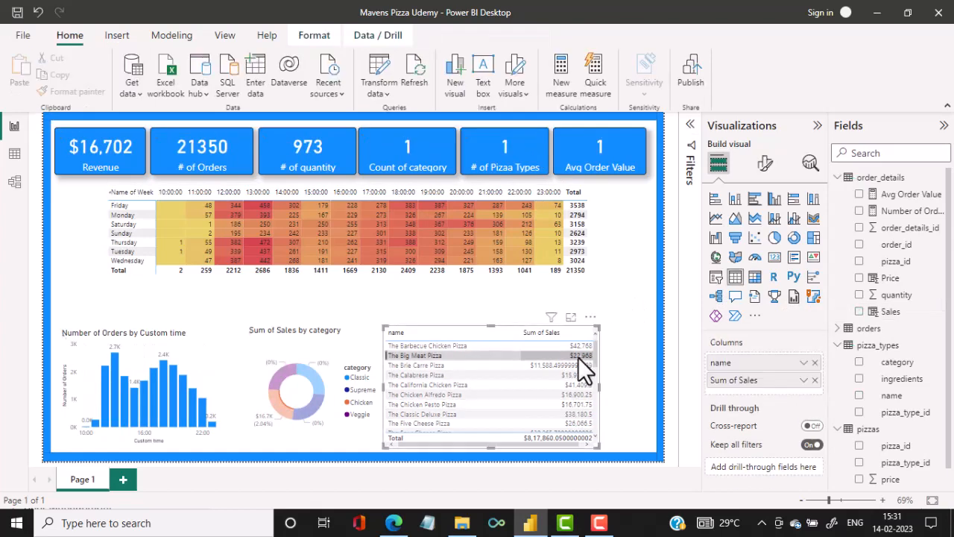
Format the Sales column of order_details to show 2 decimal places.
click(891, 311)
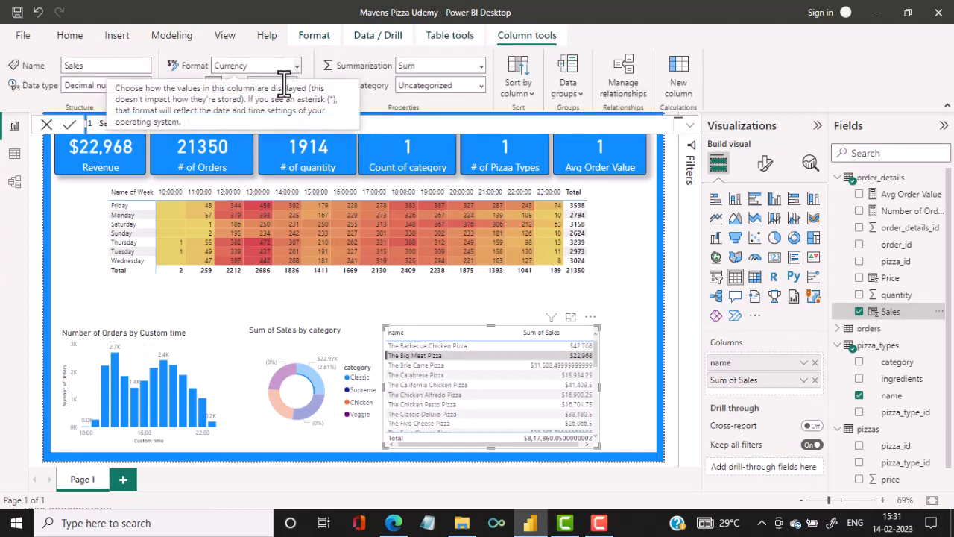
click(287, 85)
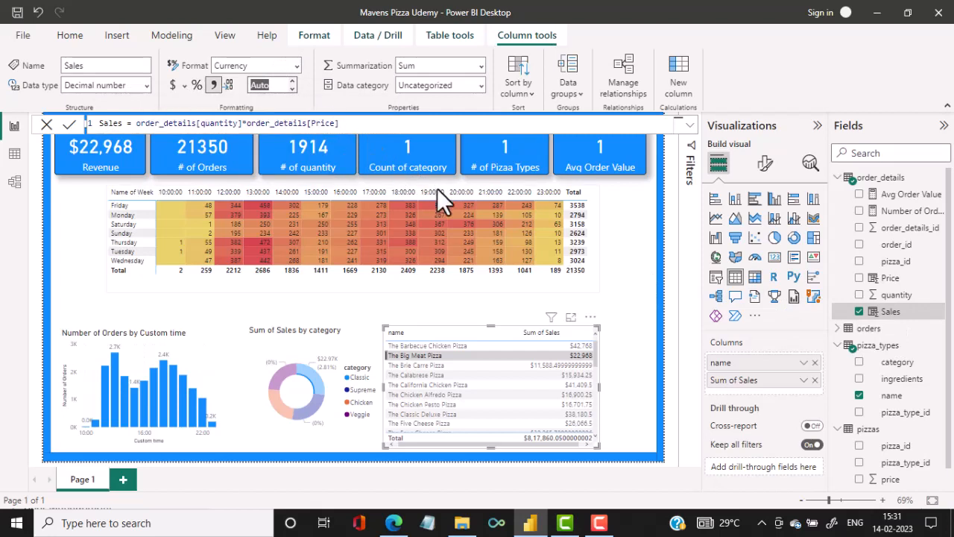
text(2)
key(Return)
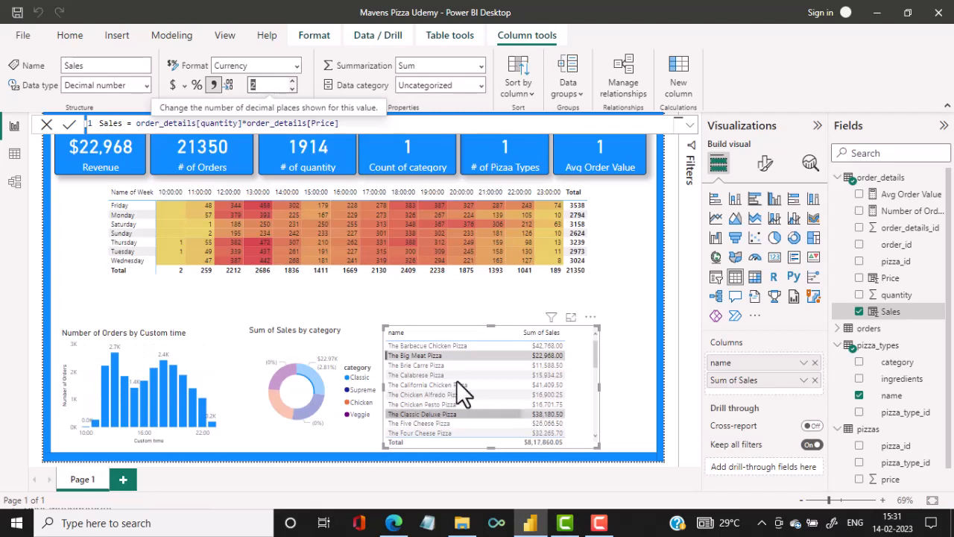
Expand the pizza table's visual-level filter on name and change its filter type to Top N.
click(227, 34)
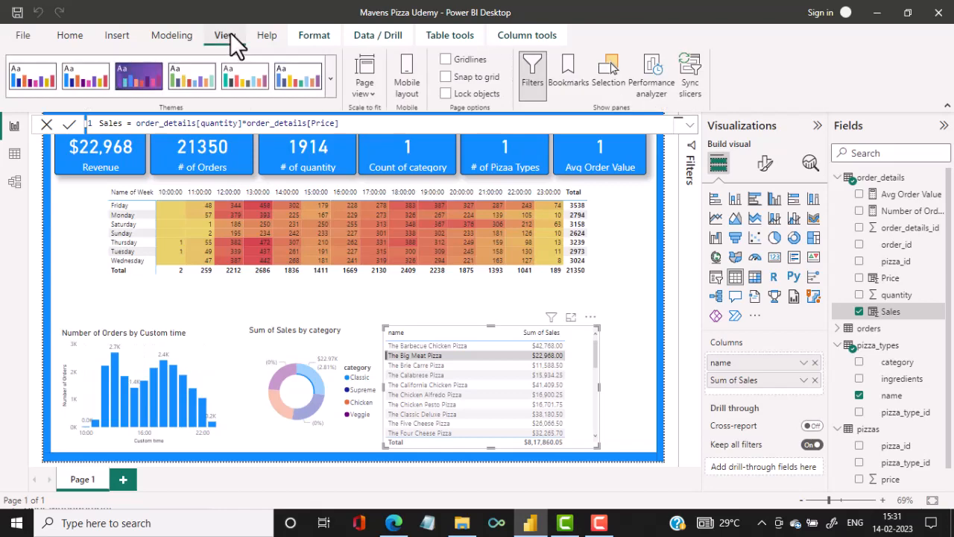
click(693, 157)
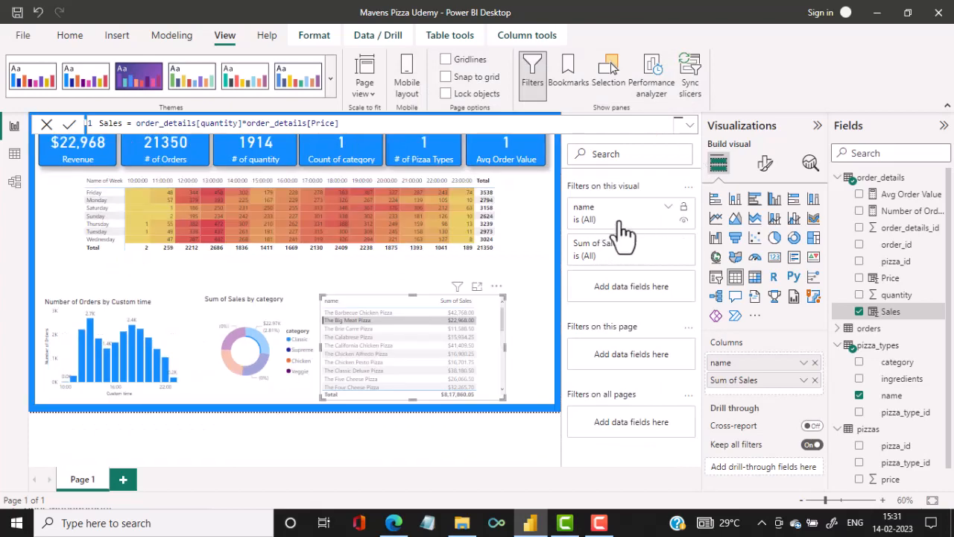
click(668, 209)
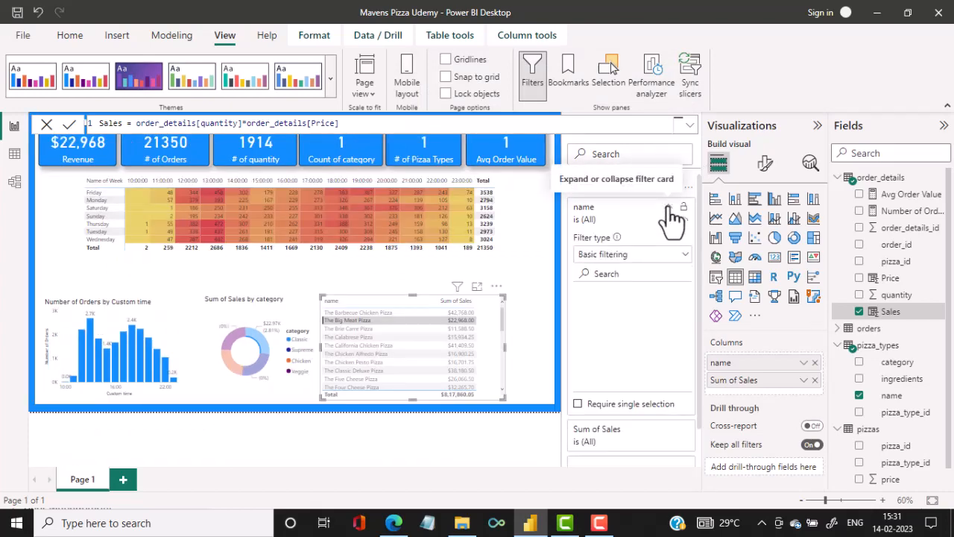
click(630, 216)
click(615, 216)
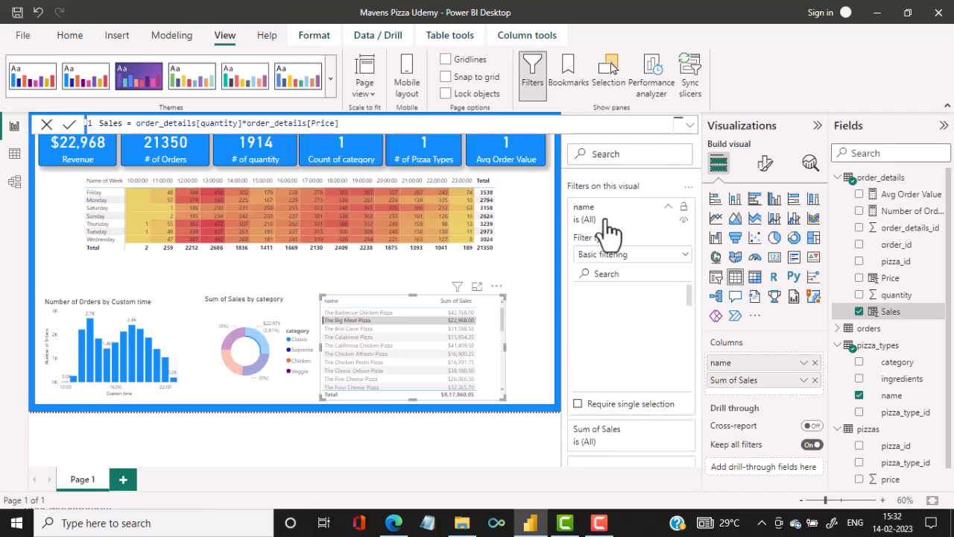
click(680, 258)
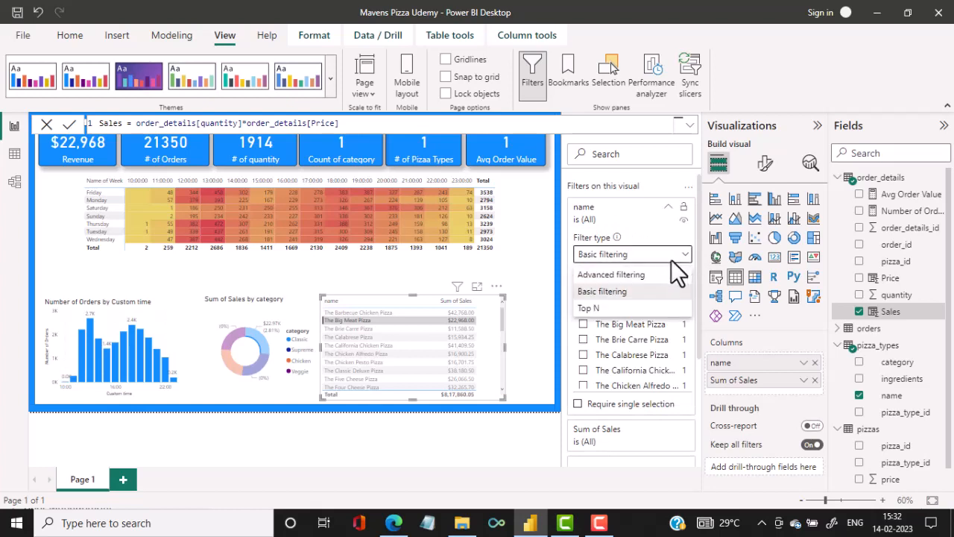
click(590, 308)
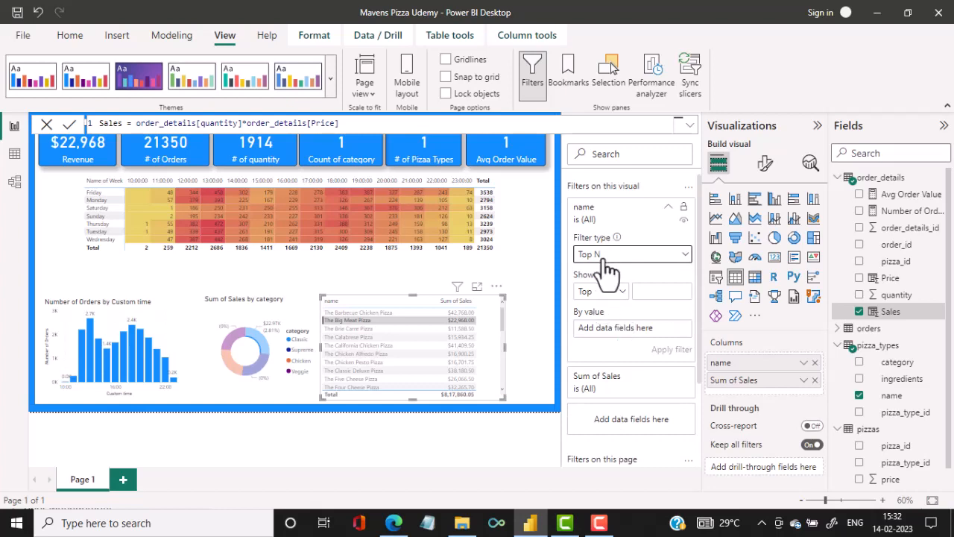
Apply the name filter as top 5 by Sum of Sales and shrink the pizza table to fit its rows.
click(658, 291)
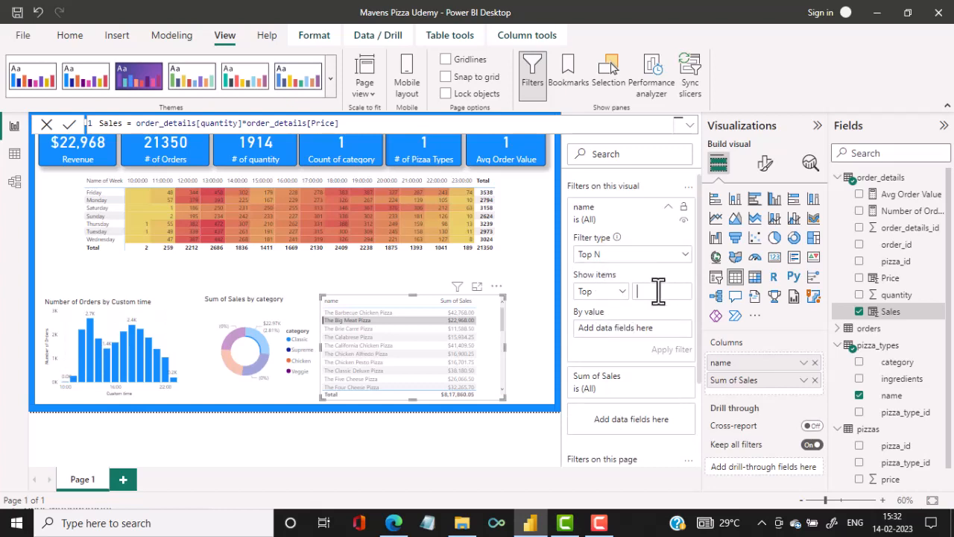
text(5)
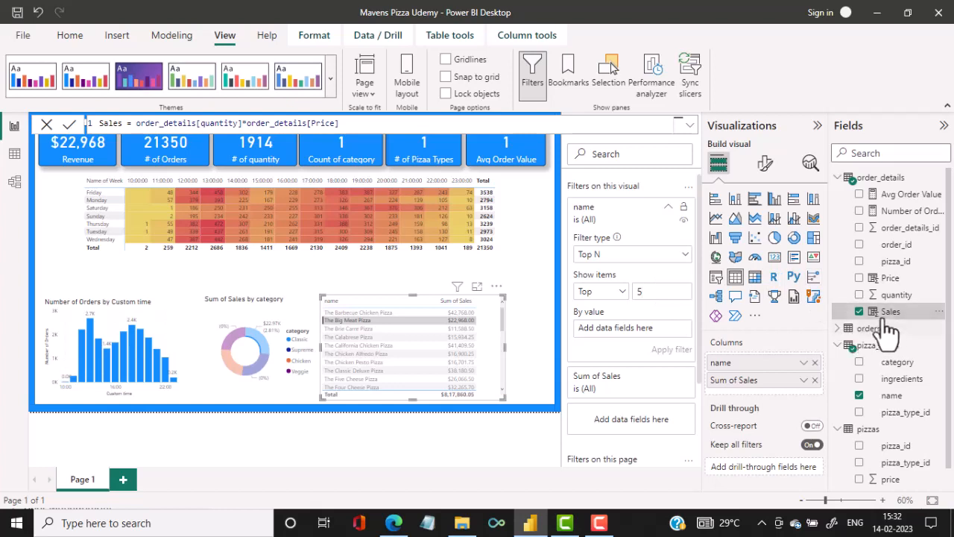
drag(889, 313, 632, 335)
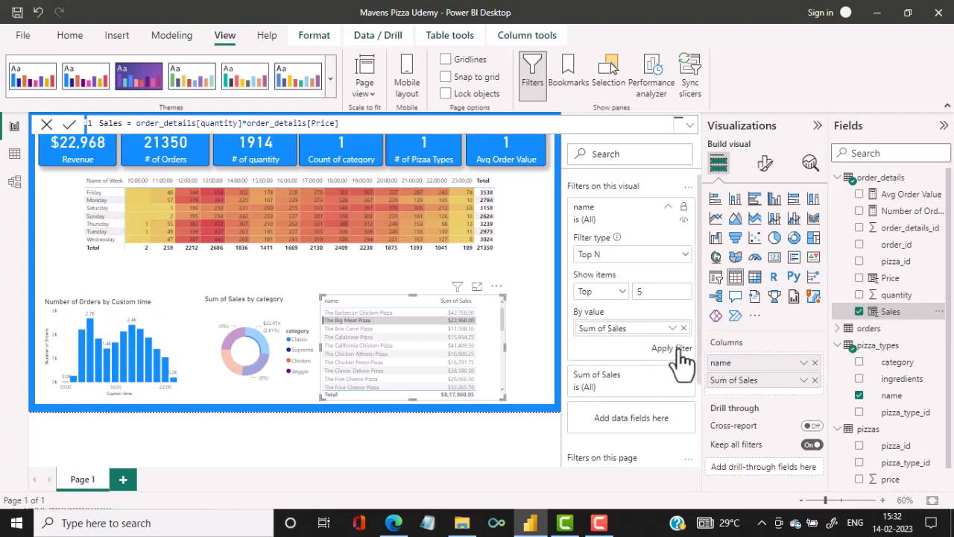
click(673, 349)
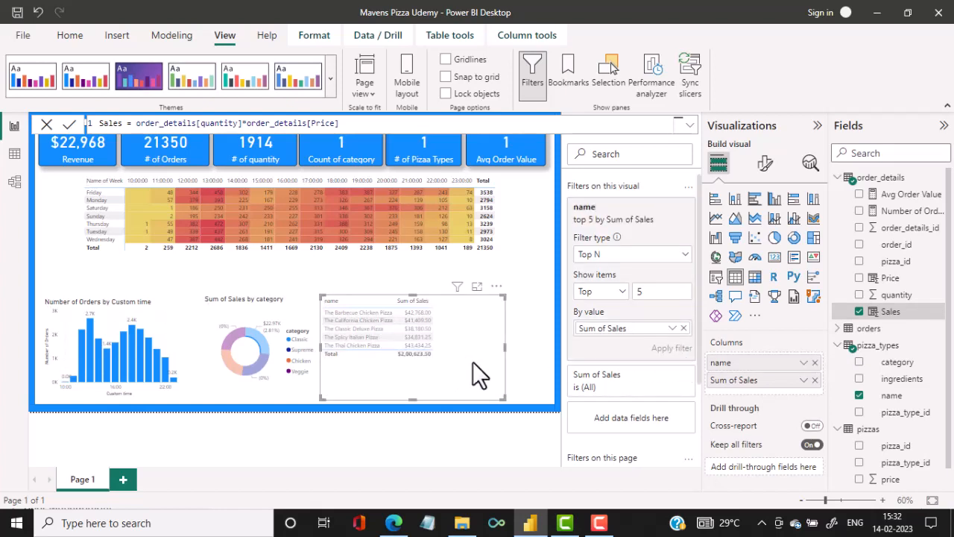
drag(500, 395, 438, 359)
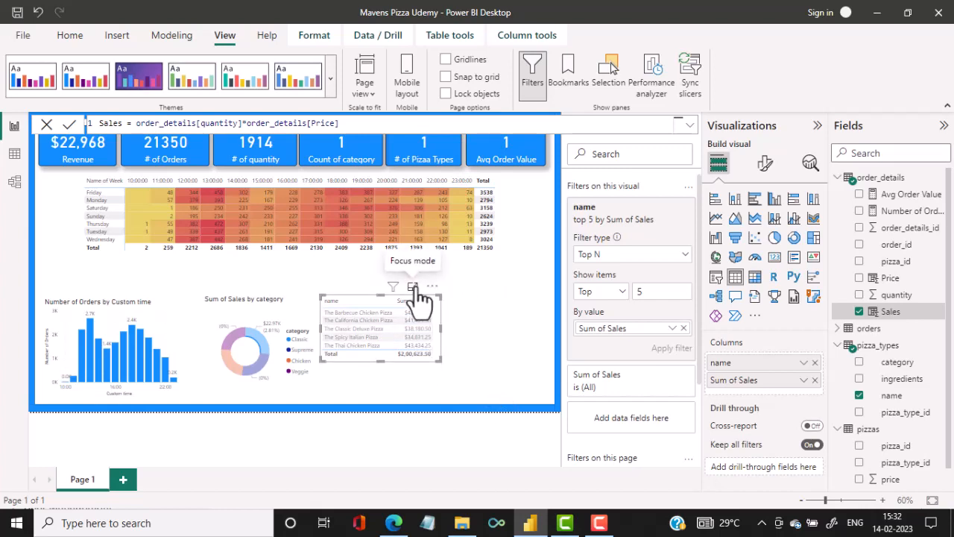
Examine the pizza table in focus mode, return to the report and clear the cross-filter on the other visuals.
click(413, 288)
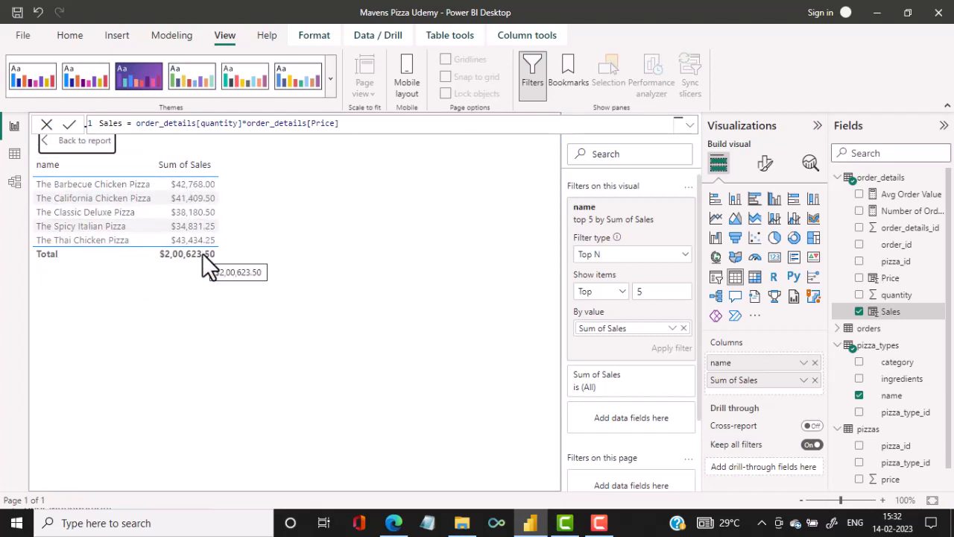
click(84, 145)
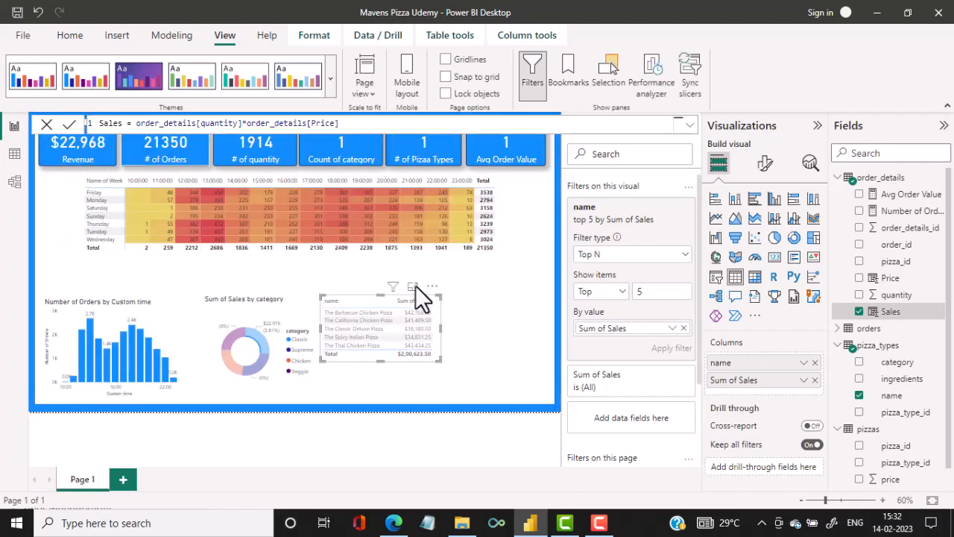
click(483, 312)
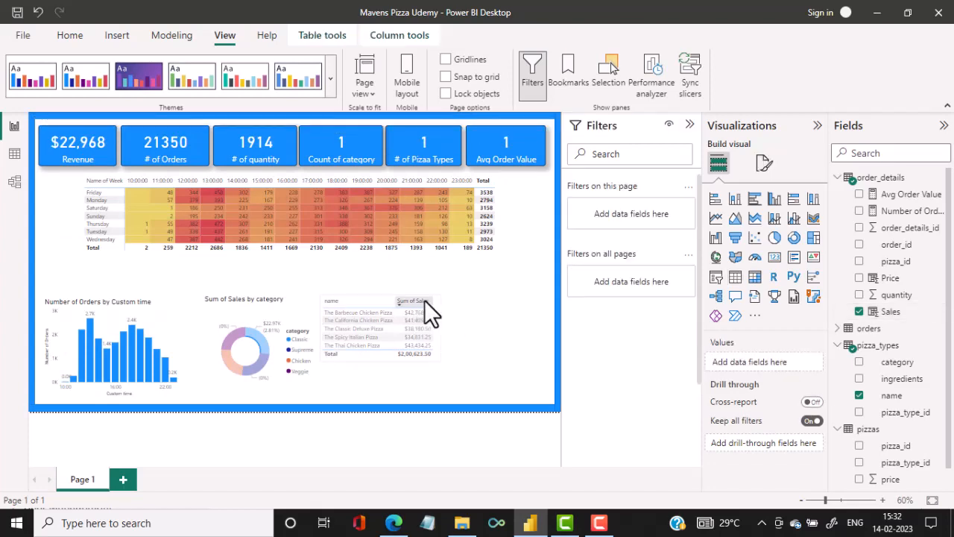
click(433, 304)
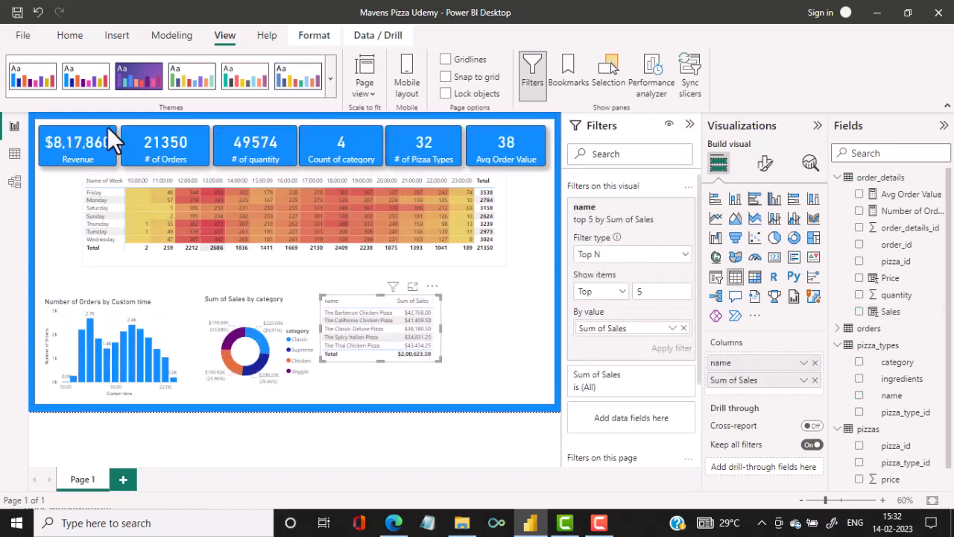
click(67, 37)
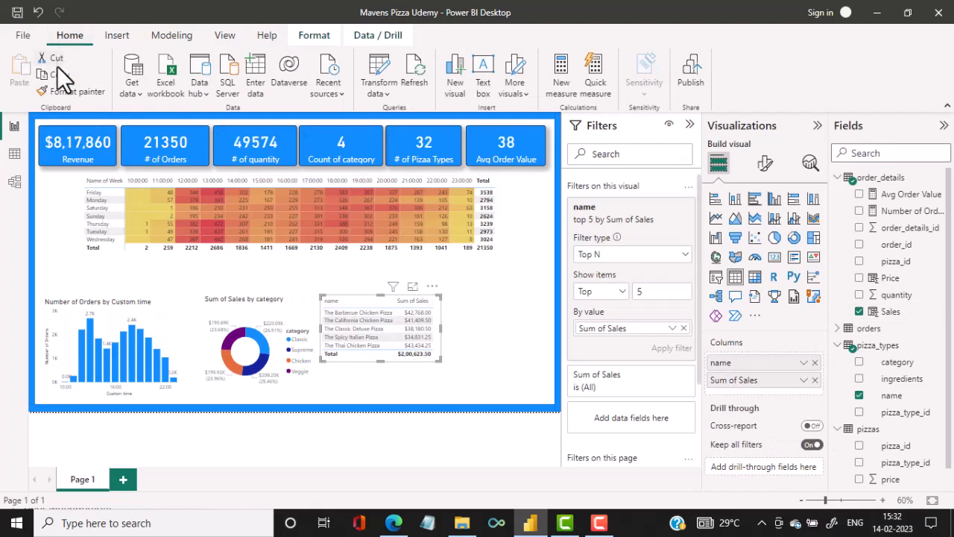
click(510, 325)
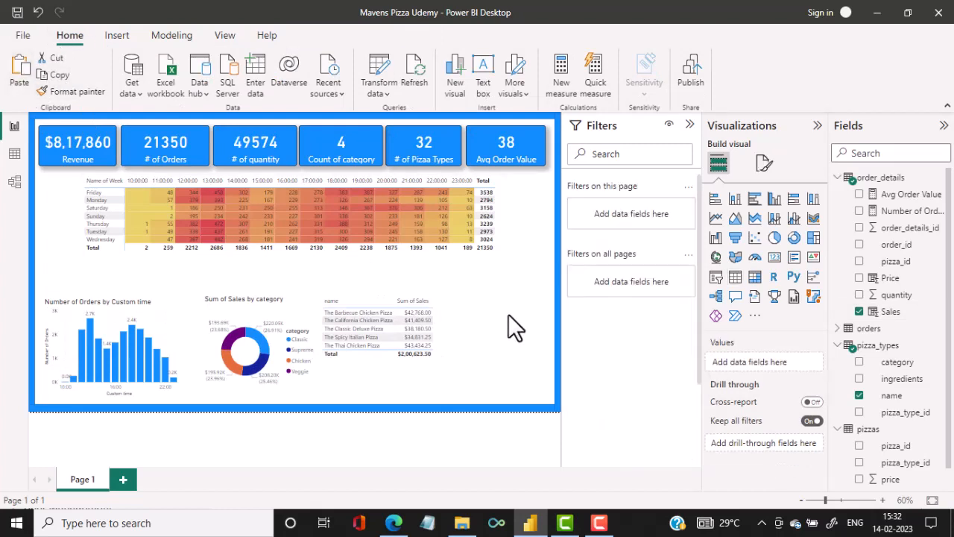
click(23, 77)
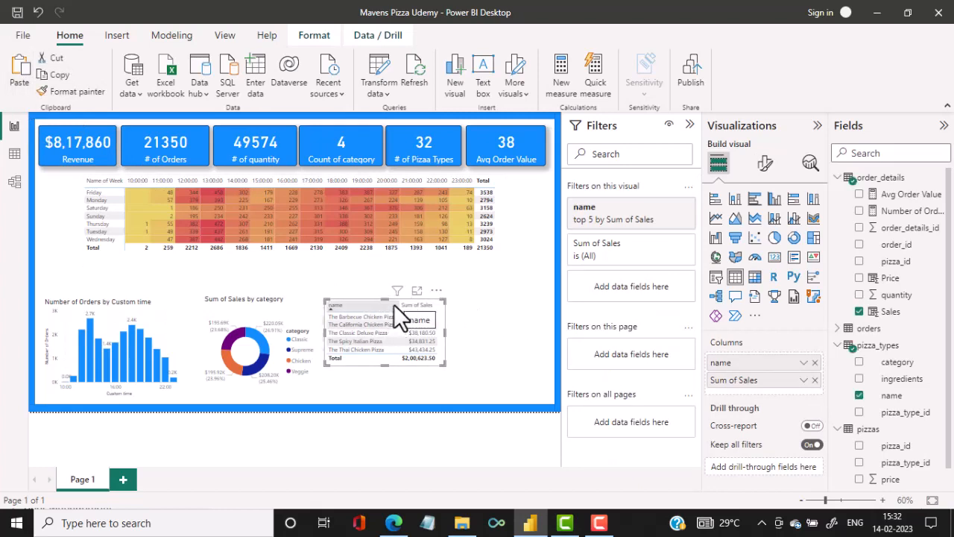
key(ctrl+c)
click(472, 316)
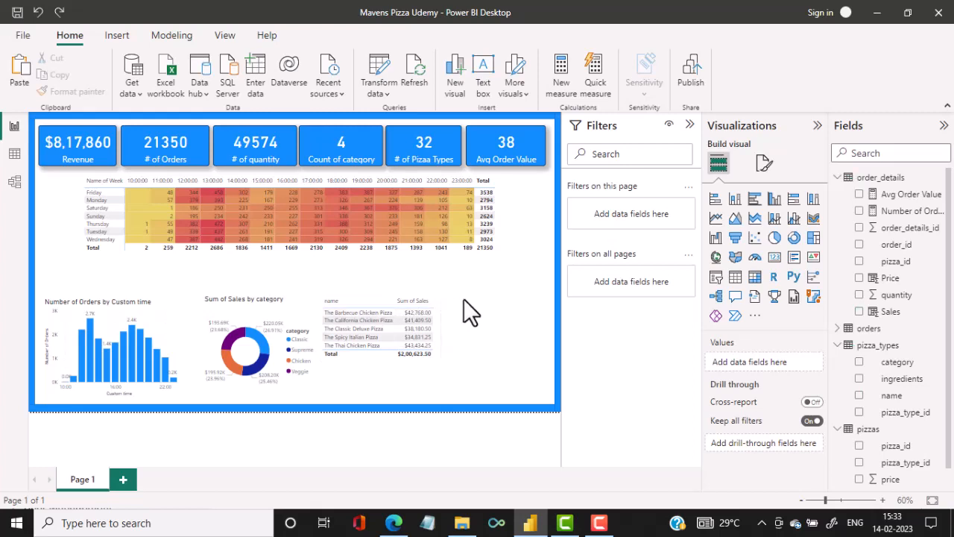
Paste a duplicate of the top 5 pizza table and place it directly to the right of the original.
click(393, 311)
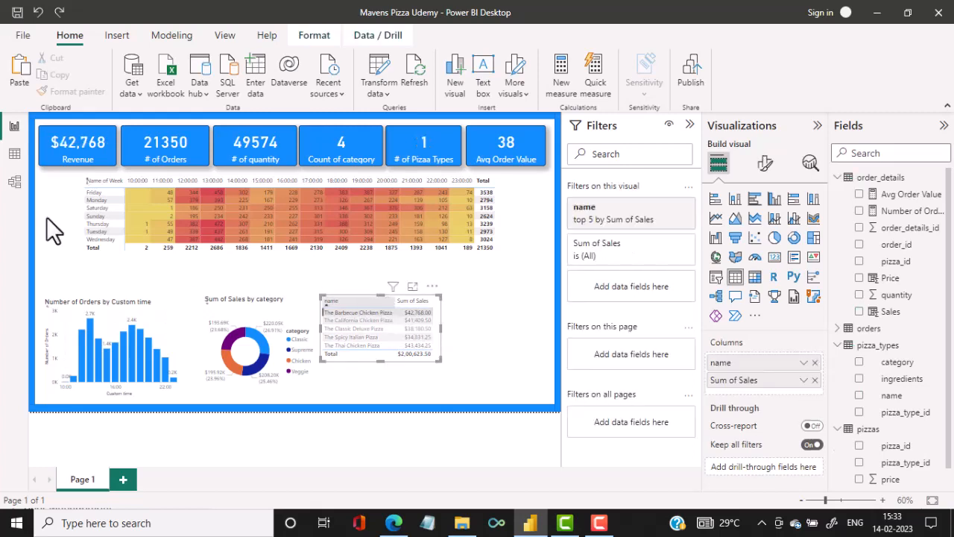
click(477, 320)
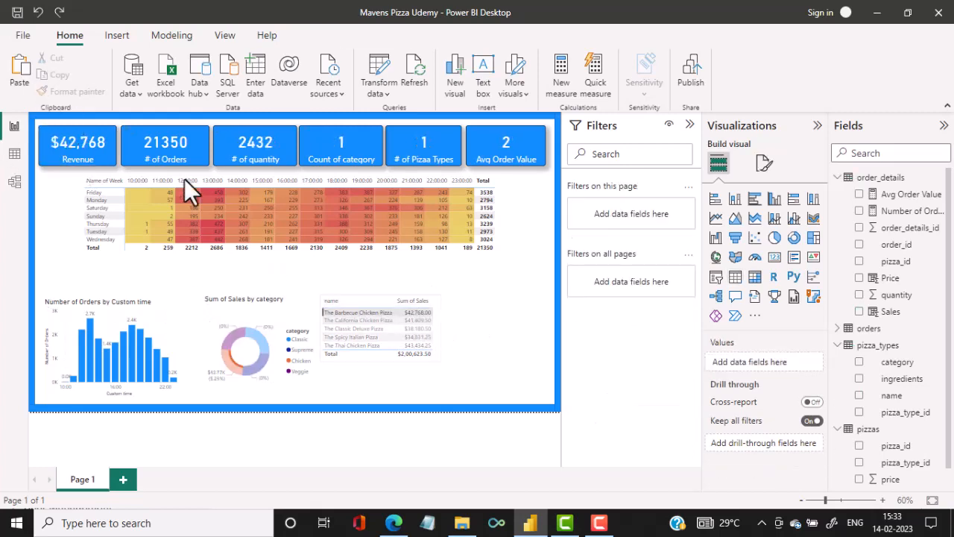
click(23, 69)
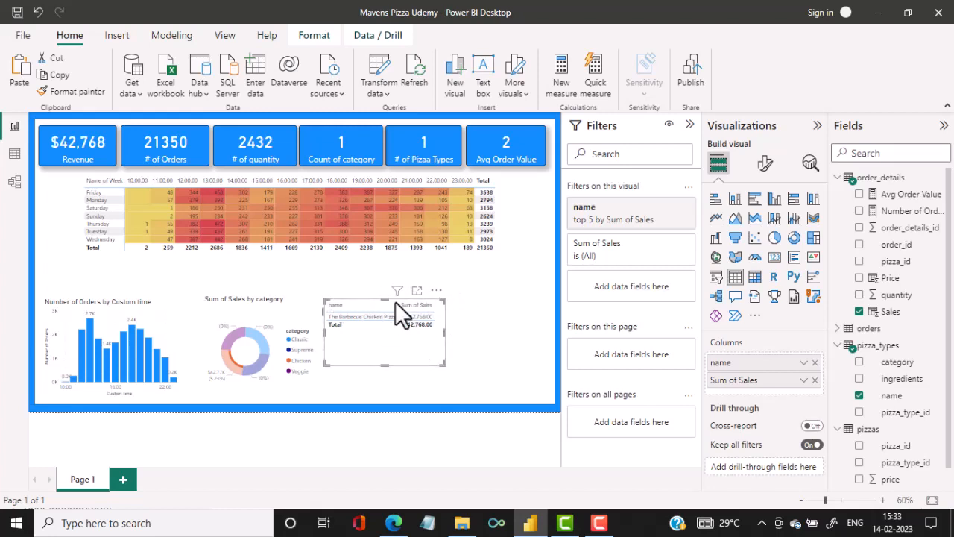
click(372, 379)
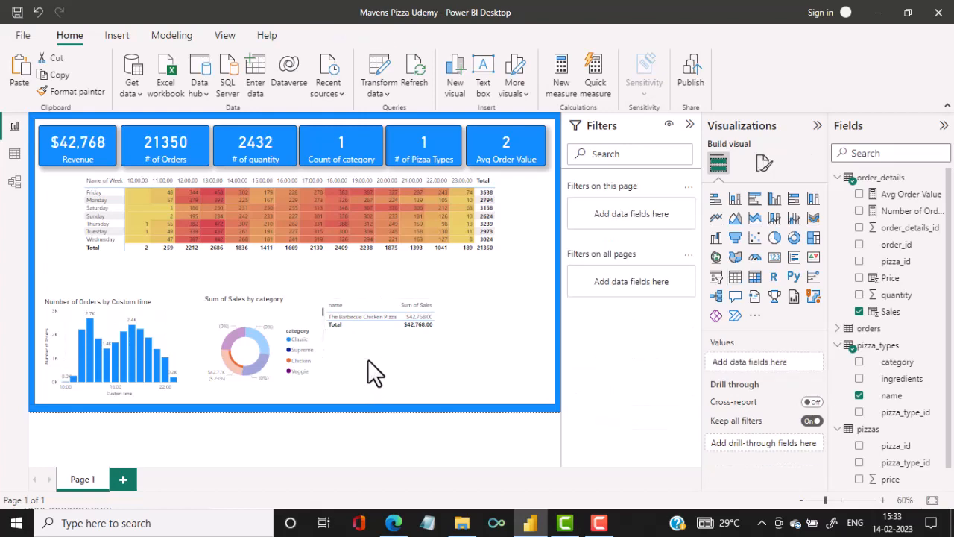
click(365, 350)
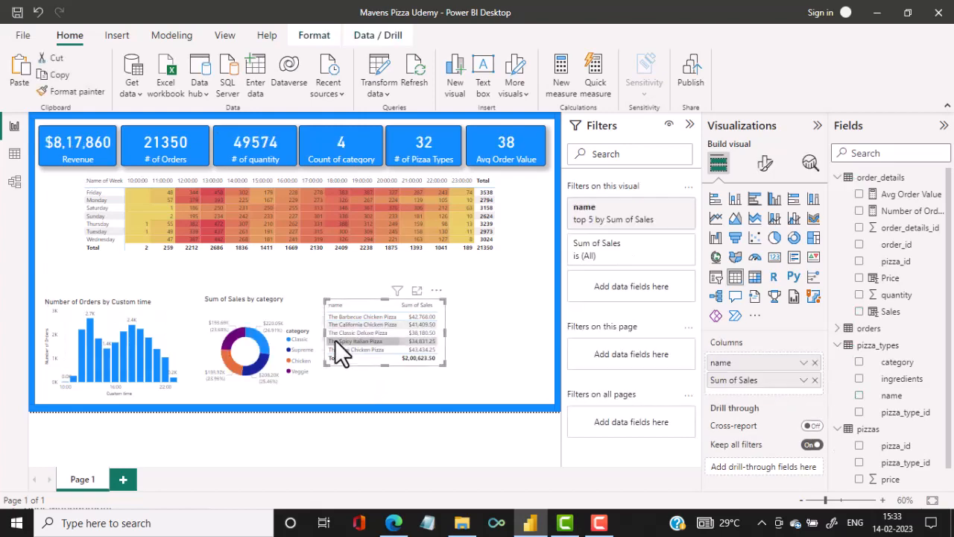
drag(348, 299, 468, 298)
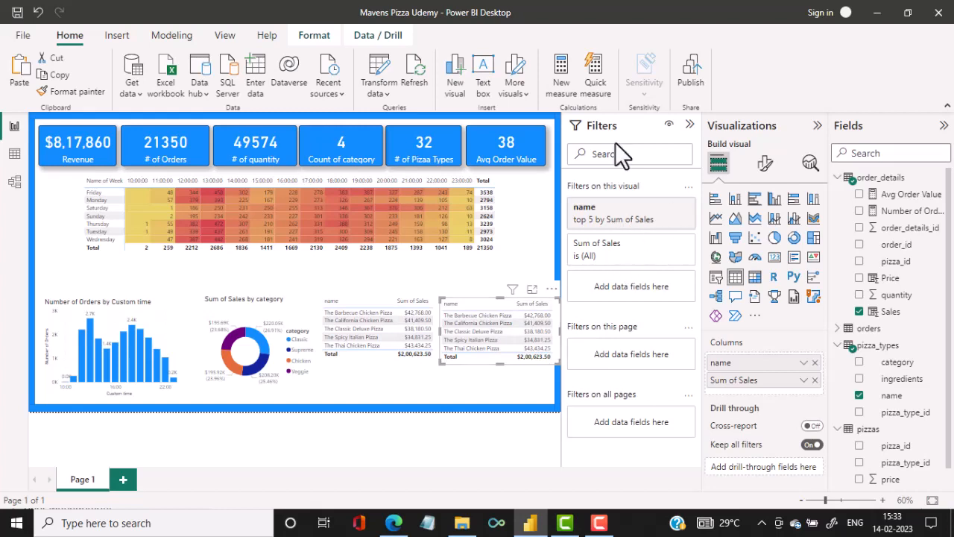
Change the duplicate table's name filter to show the bottom 5 by Sum of Sales and apply it.
click(633, 231)
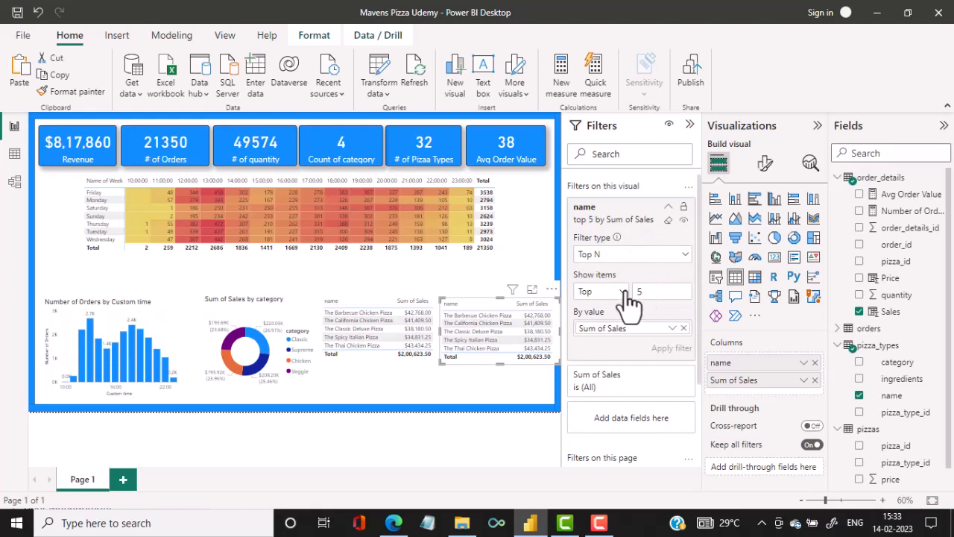
click(625, 292)
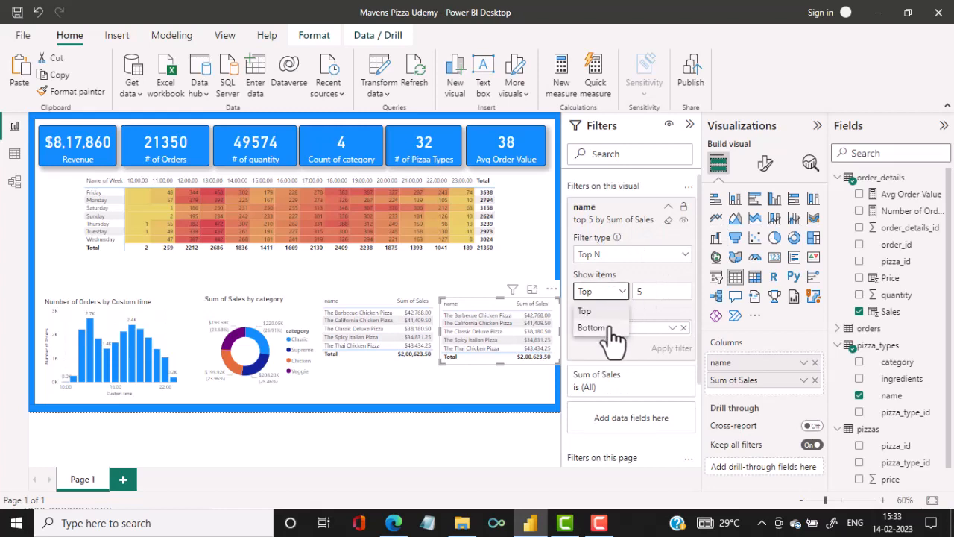
click(605, 328)
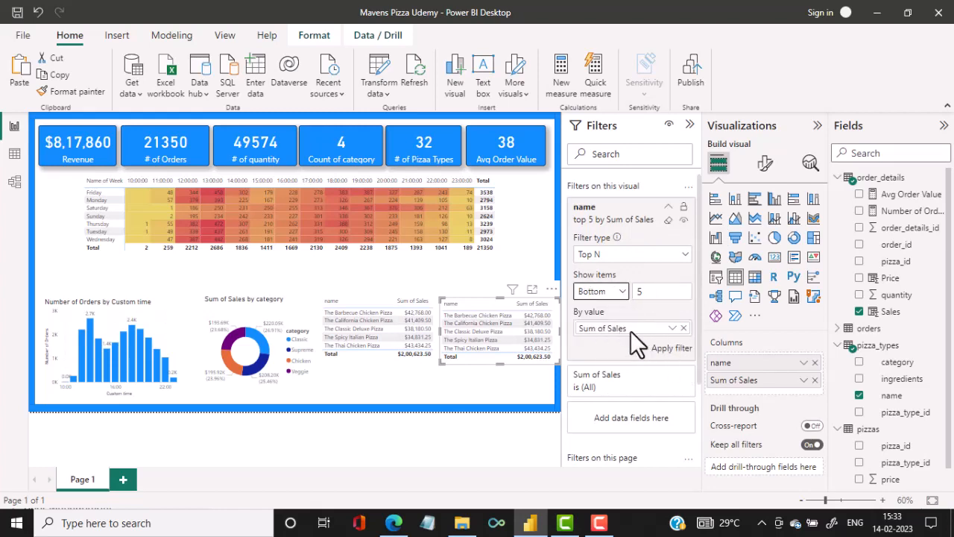
click(676, 348)
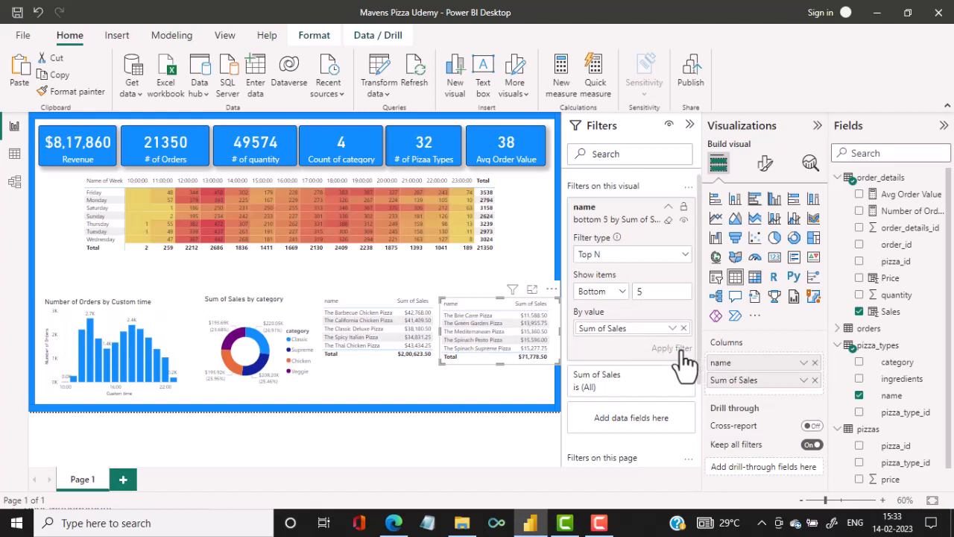
click(492, 381)
Examine the bottom 5 pizza table in focus mode, return to the report and clear the cross-filter.
click(500, 338)
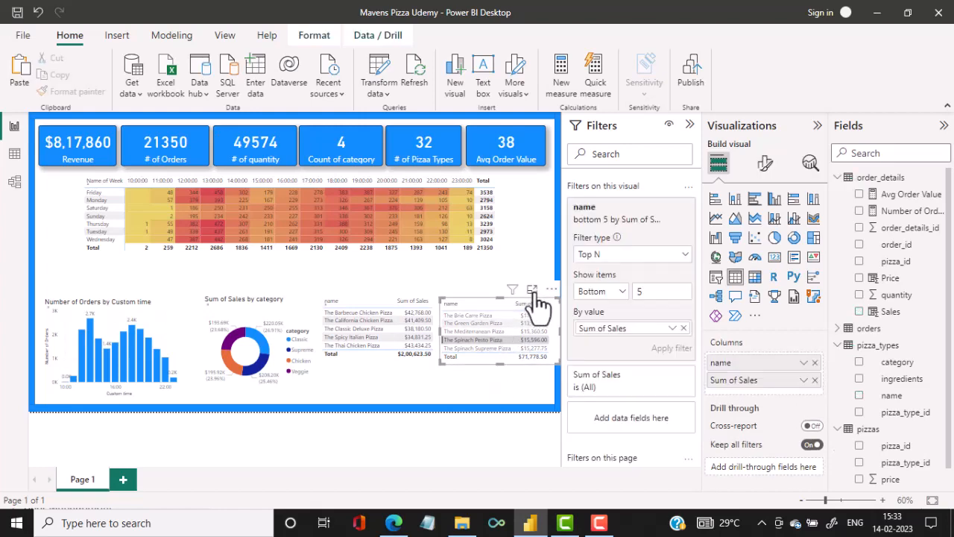
click(533, 290)
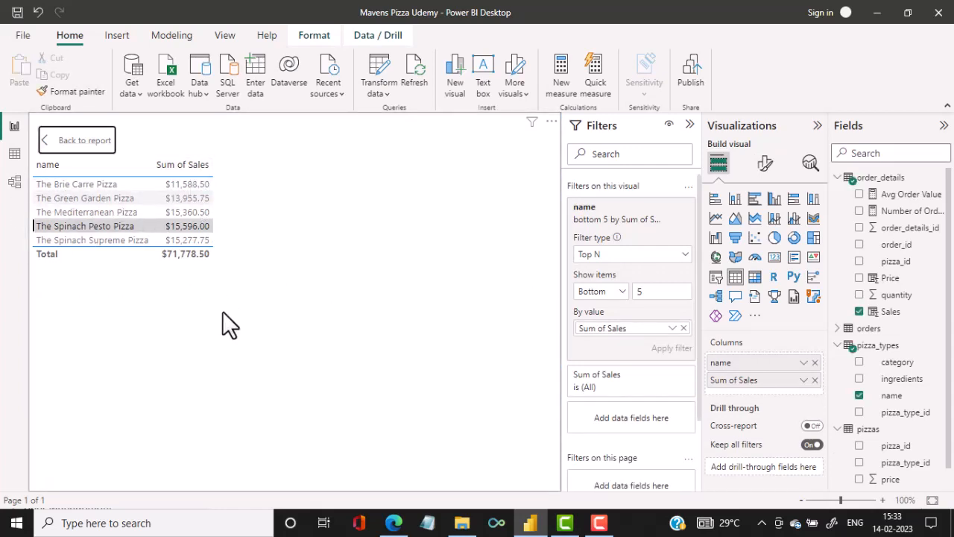
click(85, 141)
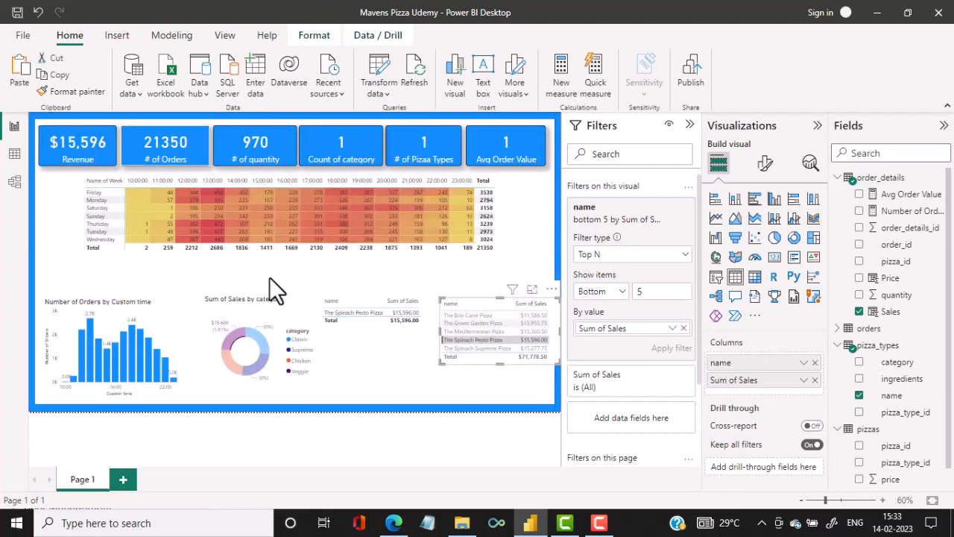
click(326, 315)
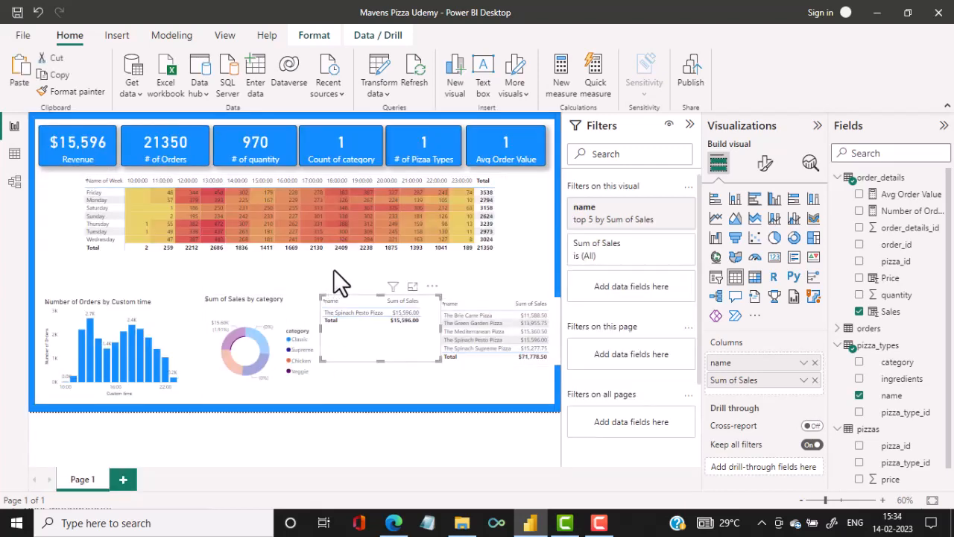
click(364, 270)
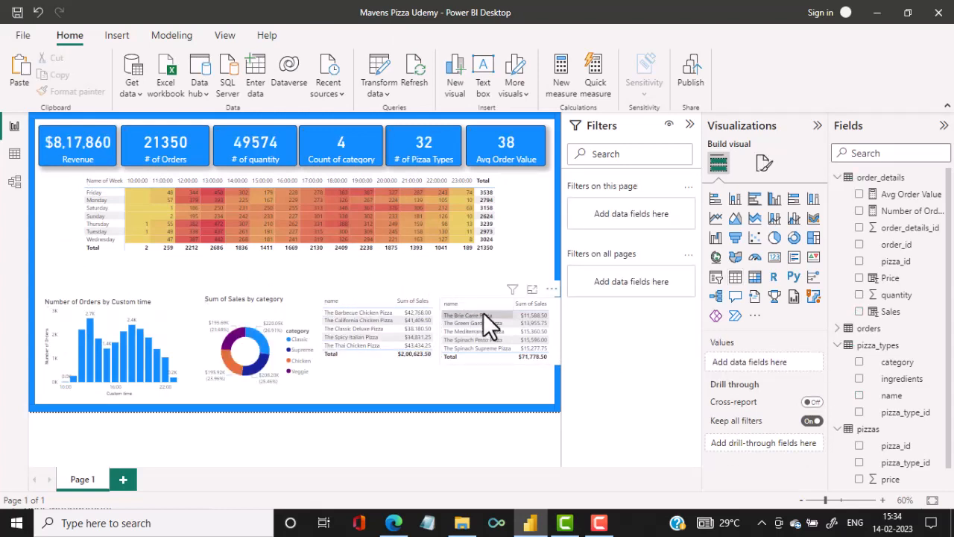
Shrink the bottom 5 and top 5 pizza tables slightly so both fit inside the report border.
click(553, 364)
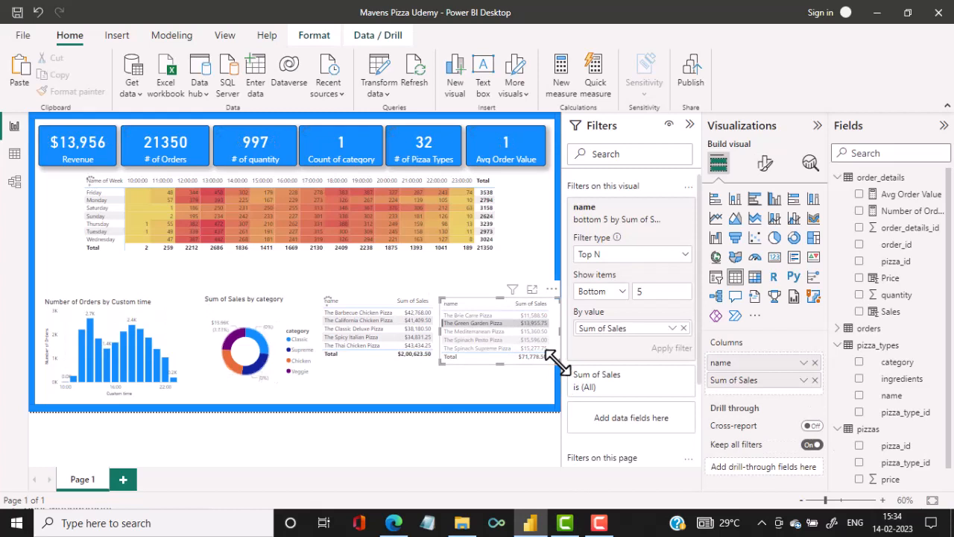
drag(542, 354, 539, 351)
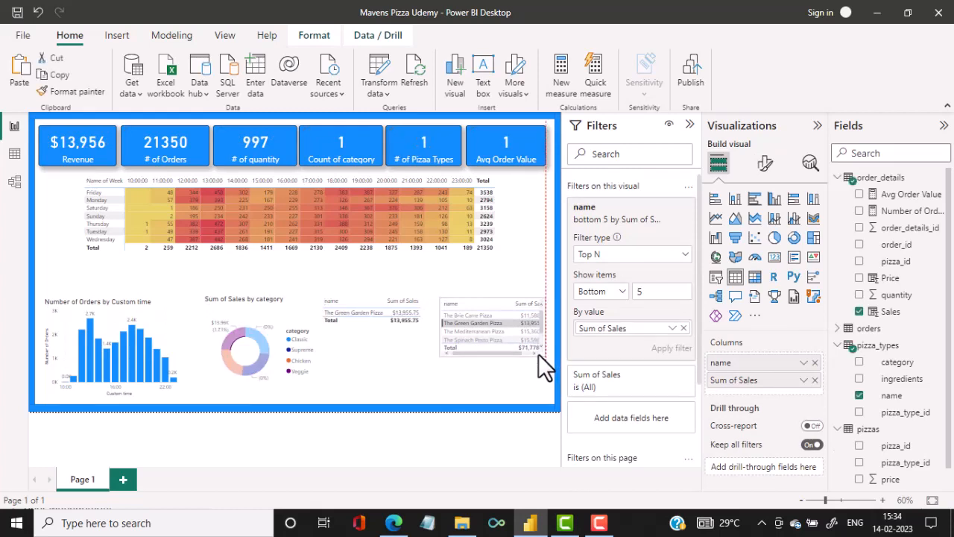
click(421, 348)
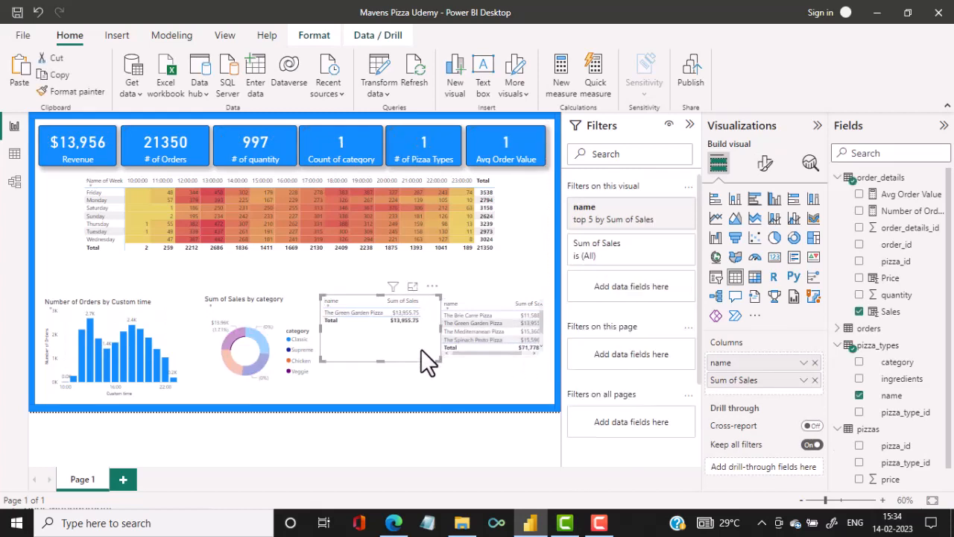
drag(439, 360, 428, 353)
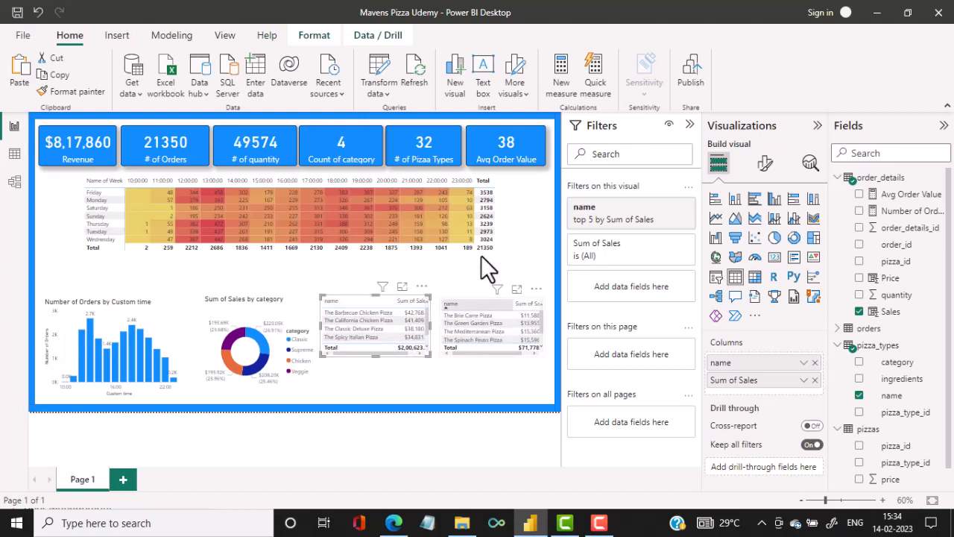
click(459, 372)
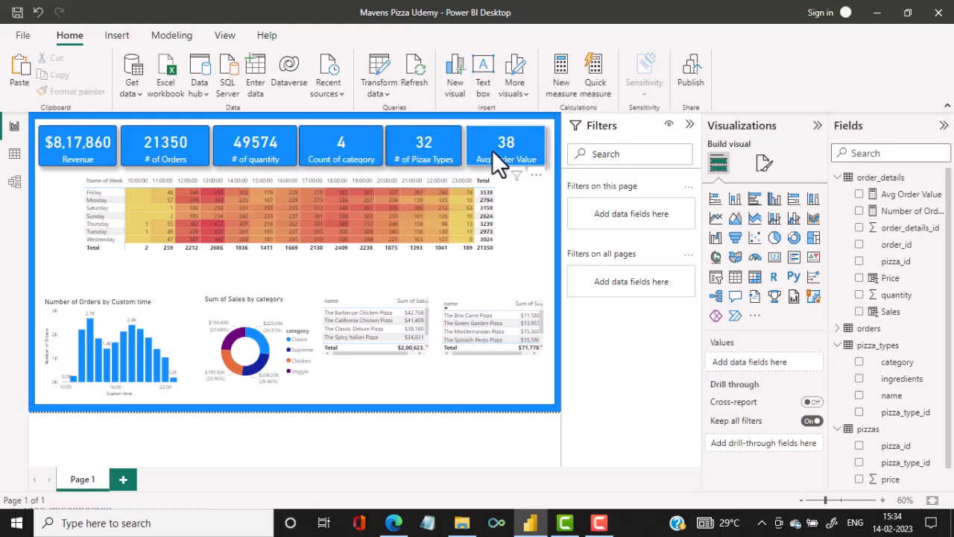
Cross-filter the report by the 20:00 and 15:00 bars of the orders chart, then clear the selection.
click(144, 350)
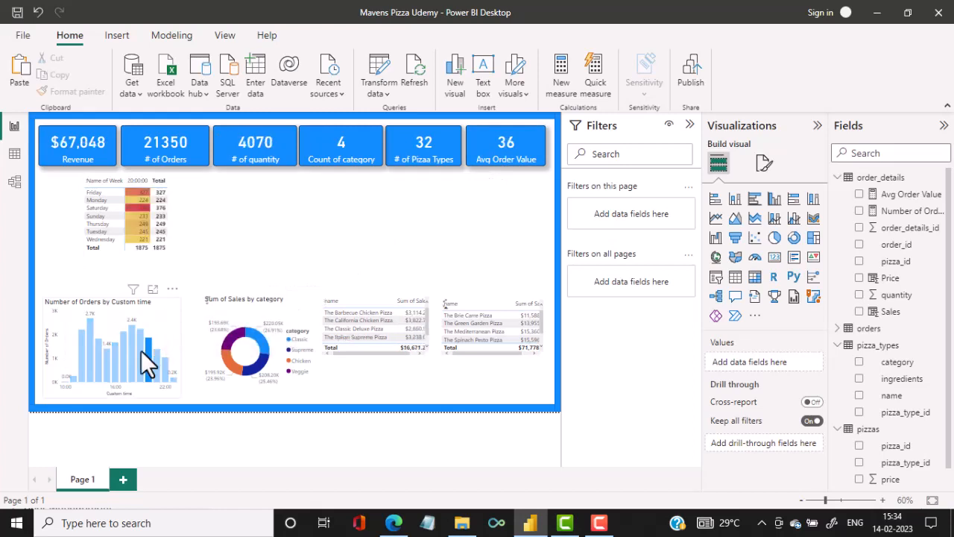
click(108, 360)
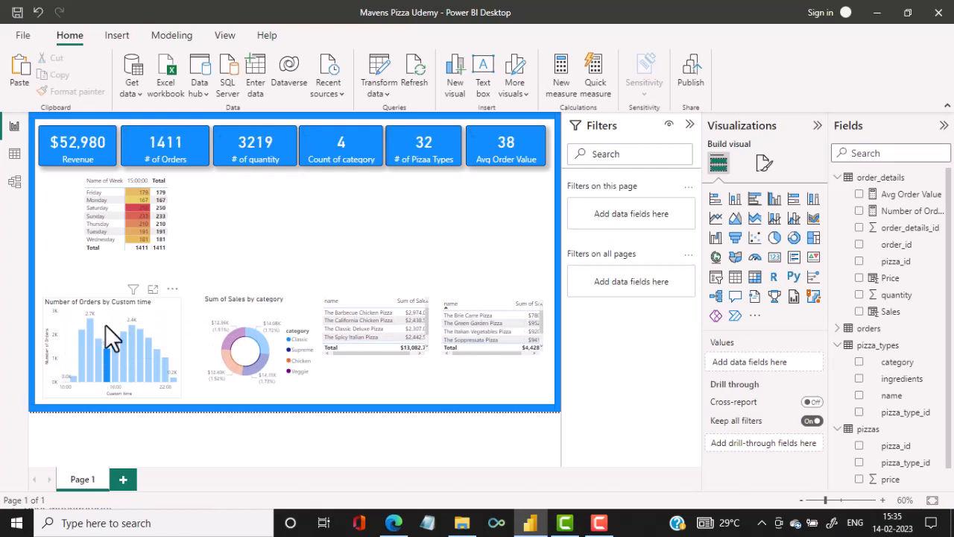
click(105, 324)
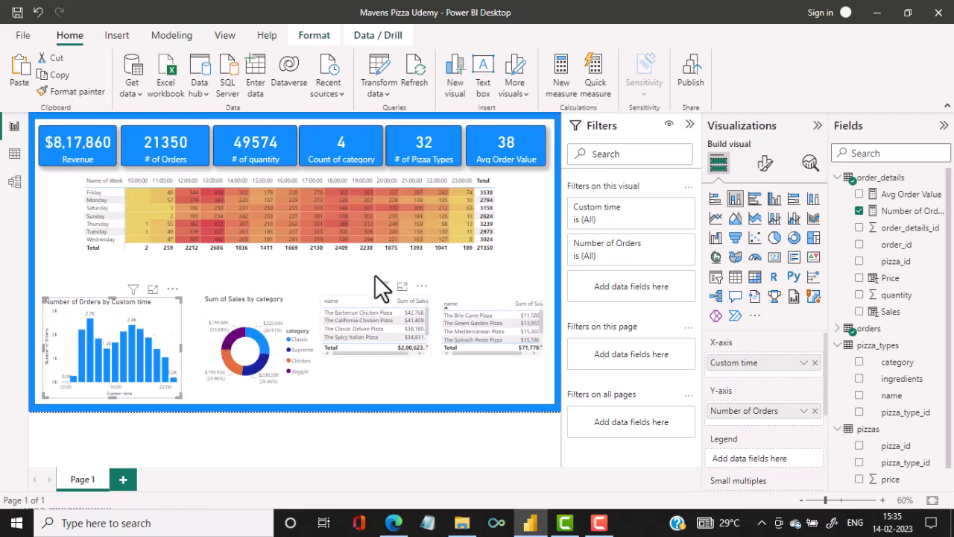
Cross-filter the report by the Classic and Supreme slices of the category donut chart, then clear the selection.
mouse_move(261, 339)
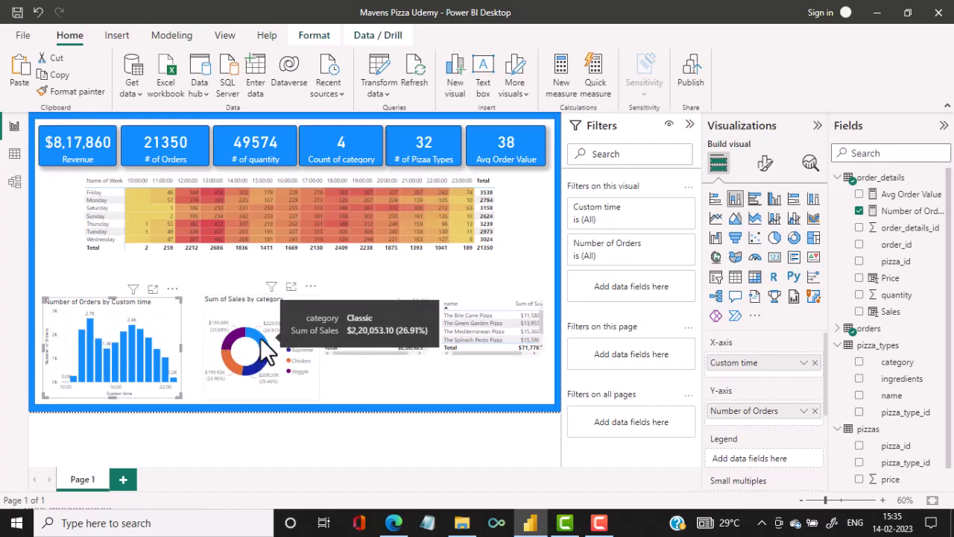
click(261, 340)
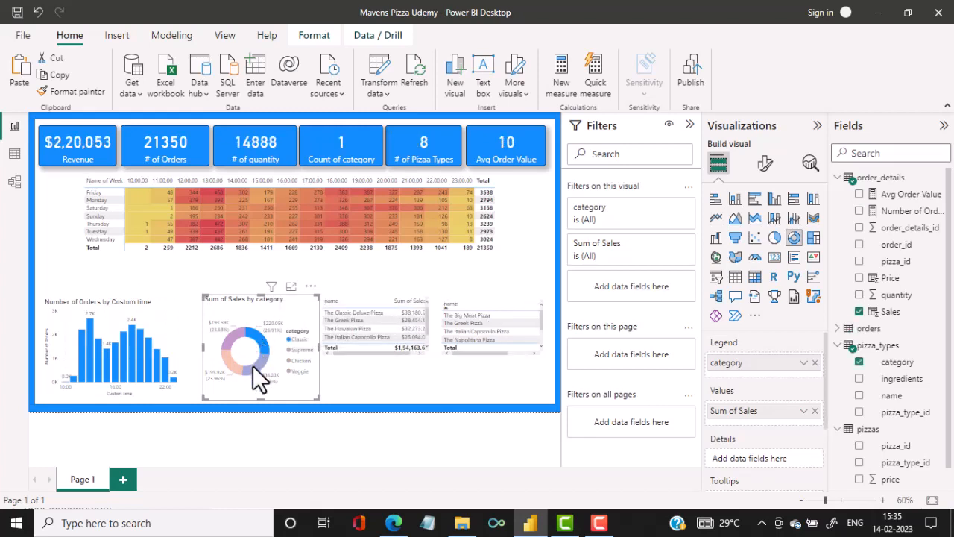
click(252, 371)
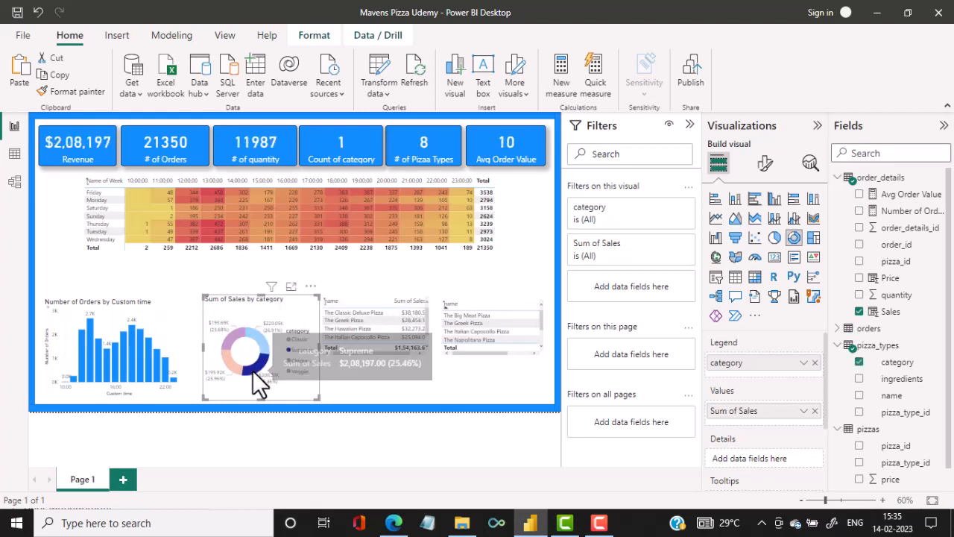
click(304, 305)
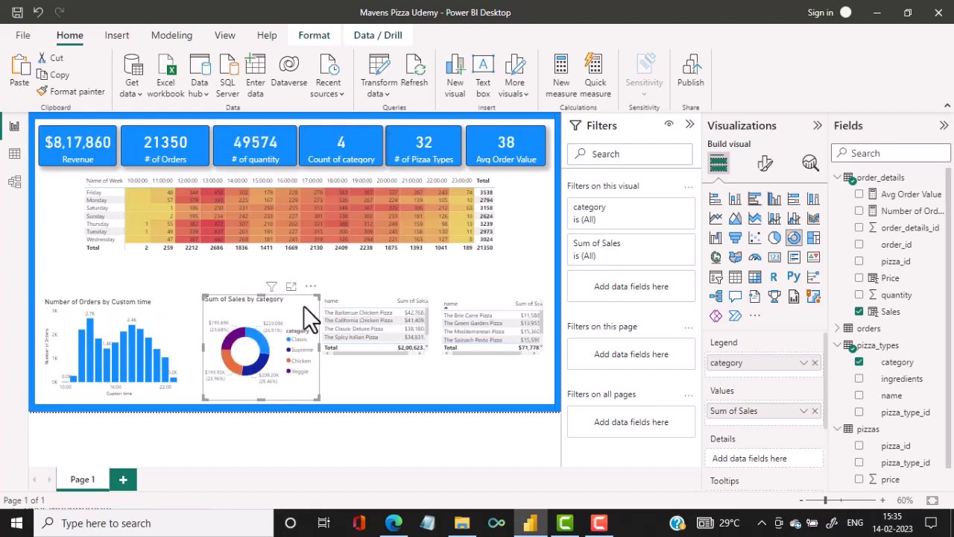